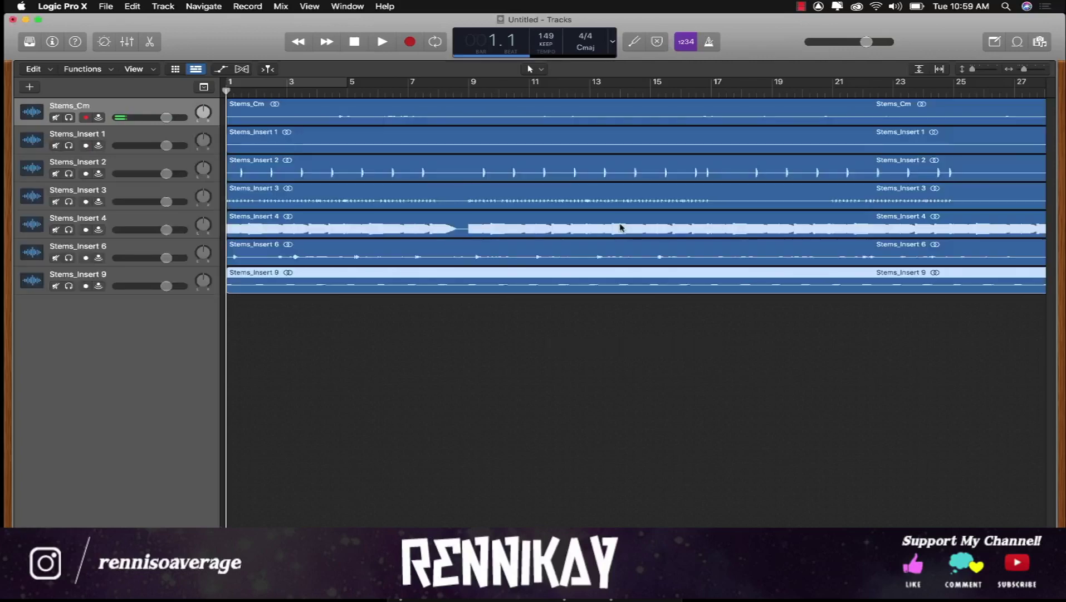
# Lower the volume of all seven stem tracks together to about -14.4 dB.
pyautogui.moveTo(1024, 72); pyautogui.dragTo(1020, 69)
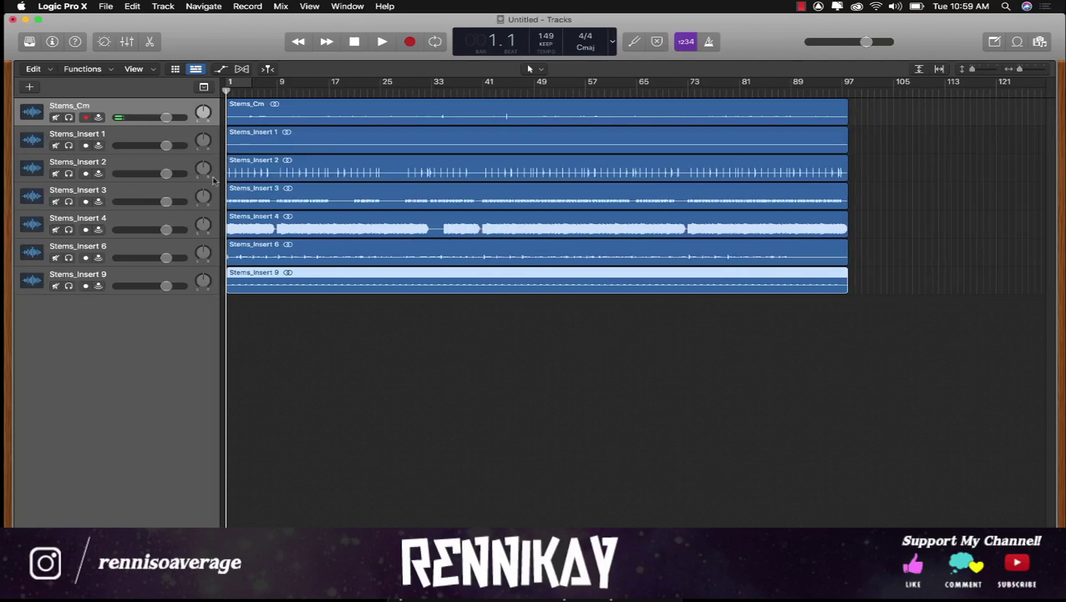
pyautogui.press('super+a')
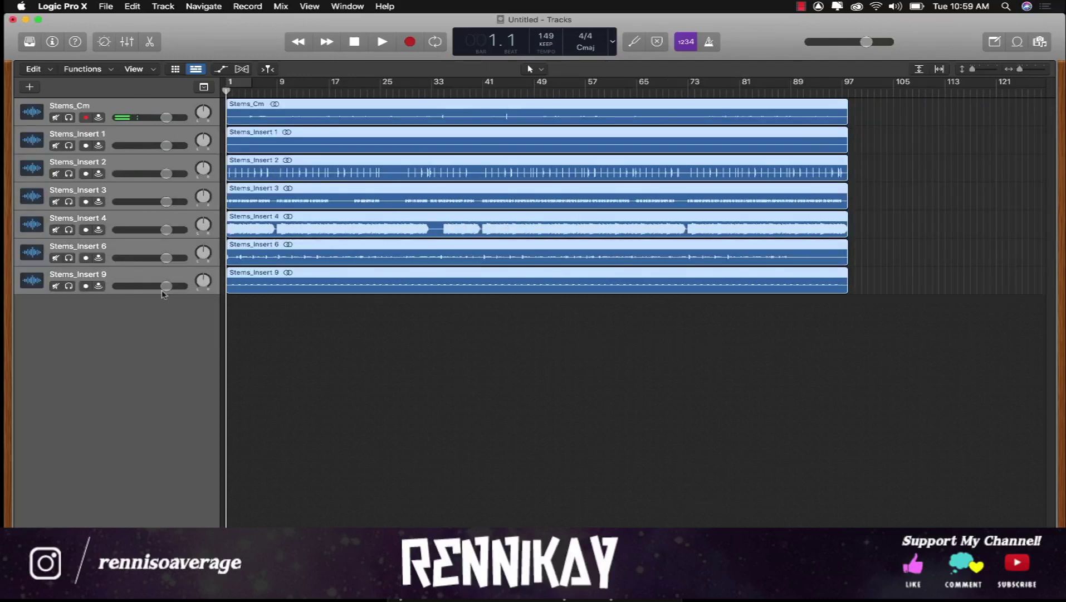
pyautogui.moveTo(161, 290); pyautogui.dragTo(136, 286)
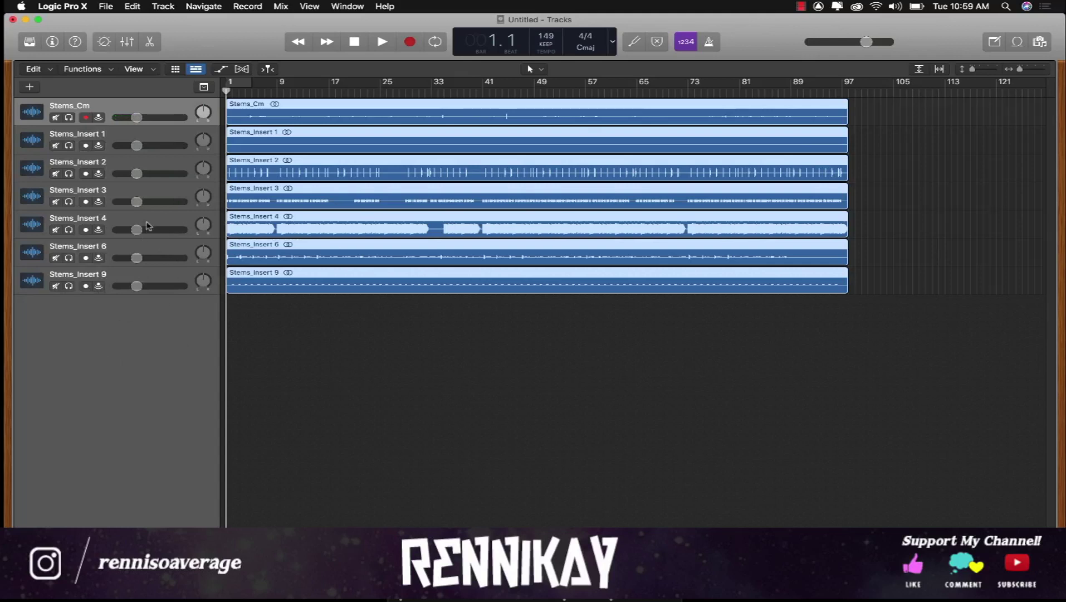
# Audition the Stems_Insert 4 track in solo, rename it "808" and unsolo it.
pyautogui.click(148, 225)
pyautogui.click(70, 230)
pyautogui.press('space')
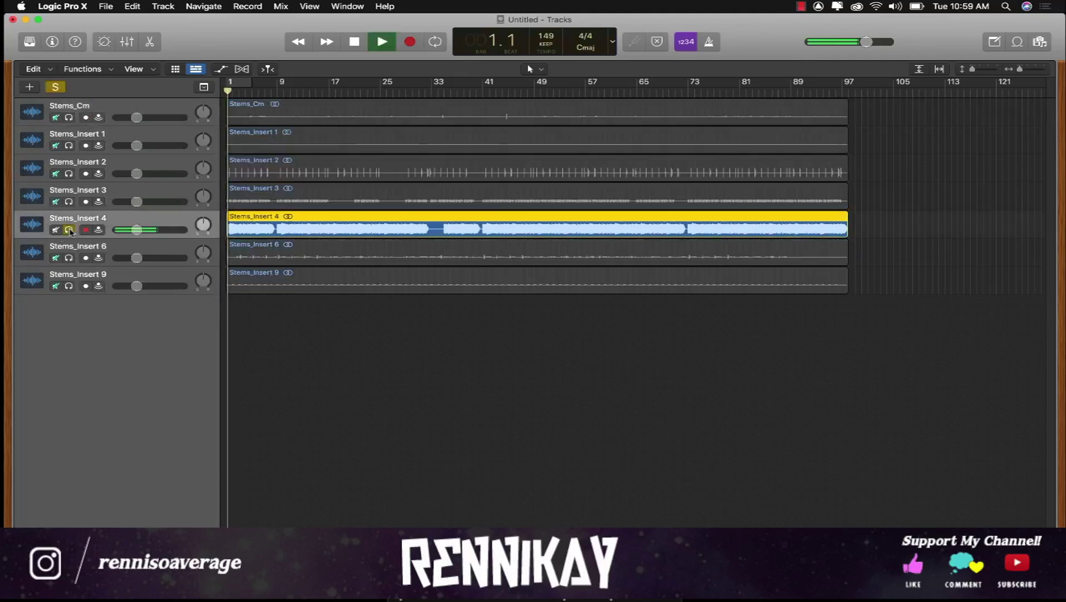
pyautogui.press('space')
pyautogui.doubleClick(86, 218)
pyautogui.write('80')
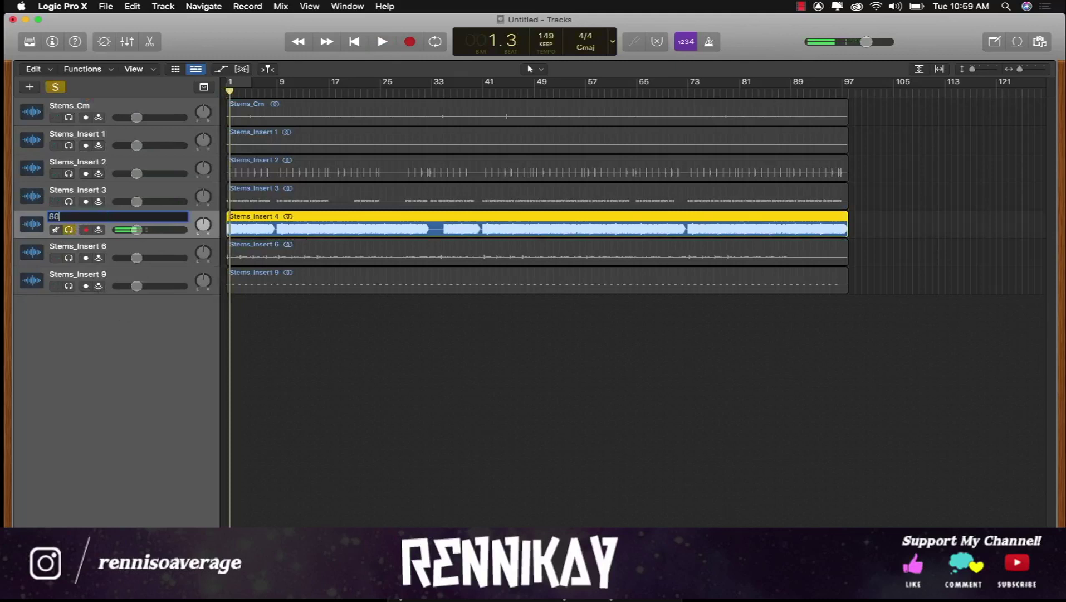
pyautogui.write('8')
pyautogui.press('Return')
pyautogui.click(68, 229)
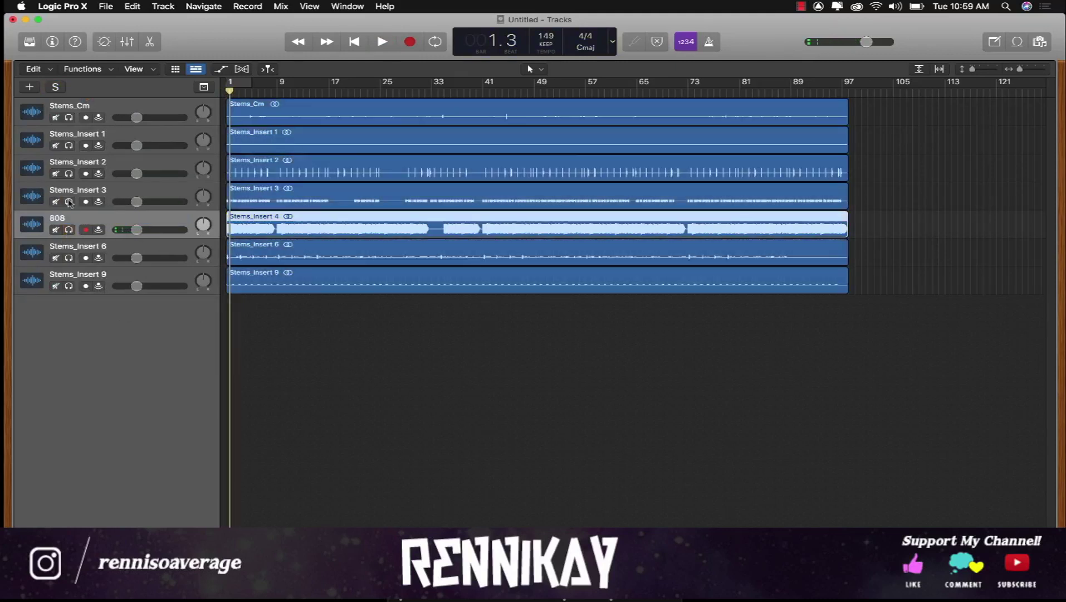
# Audition the Stems_Insert 3 track in solo and rename it "hi-hat".
pyautogui.click(69, 201)
pyautogui.press('space')
pyautogui.press('space')
pyautogui.doubleClick(68, 188)
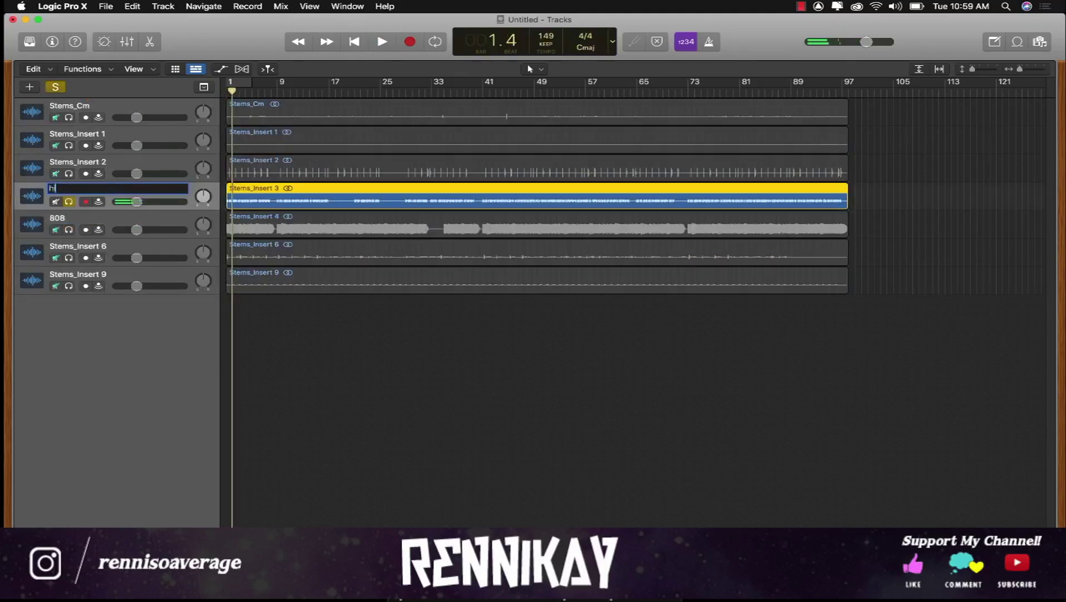
pyautogui.press('Return')
# Switch the solo from hi-hat to Stems_Insert 2, audition it, rename it "snare" and unsolo it.
pyautogui.click(69, 173)
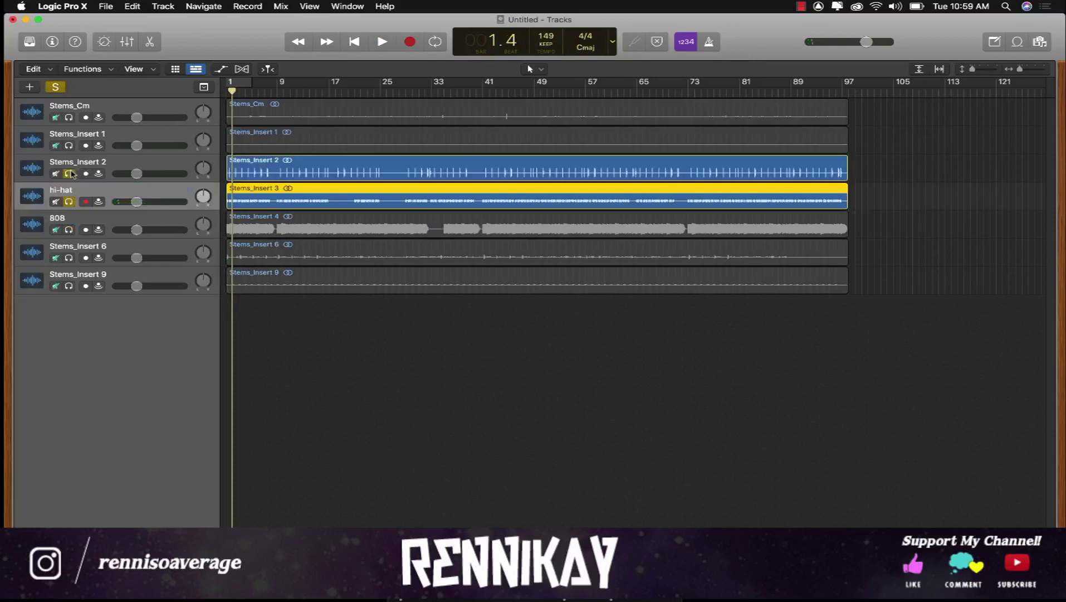
pyautogui.click(69, 201)
pyautogui.press('space')
pyautogui.press('space')
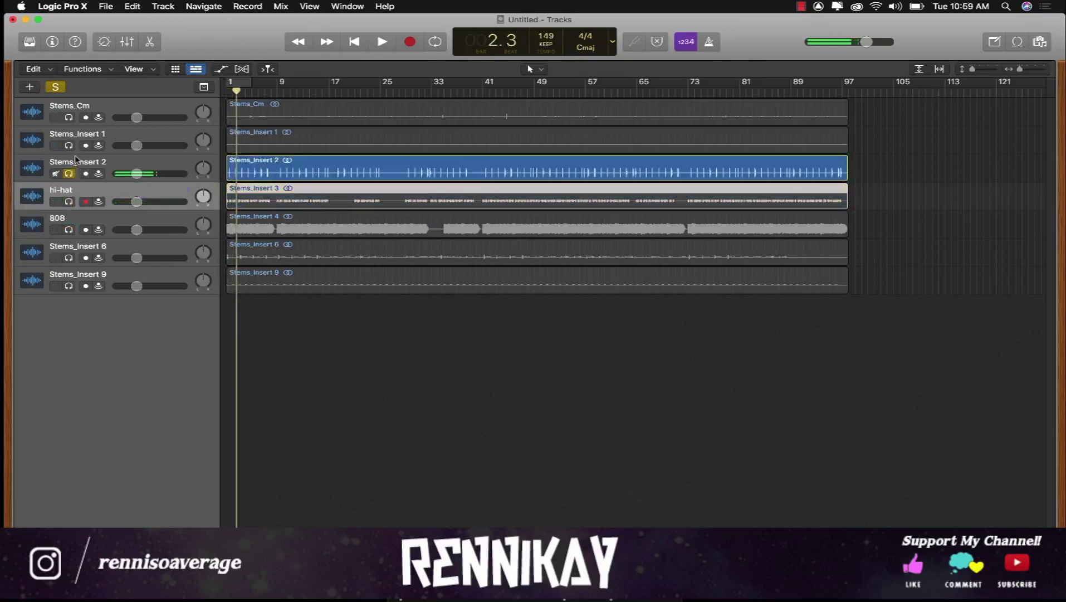
pyautogui.doubleClick(76, 160)
pyautogui.write('sna')
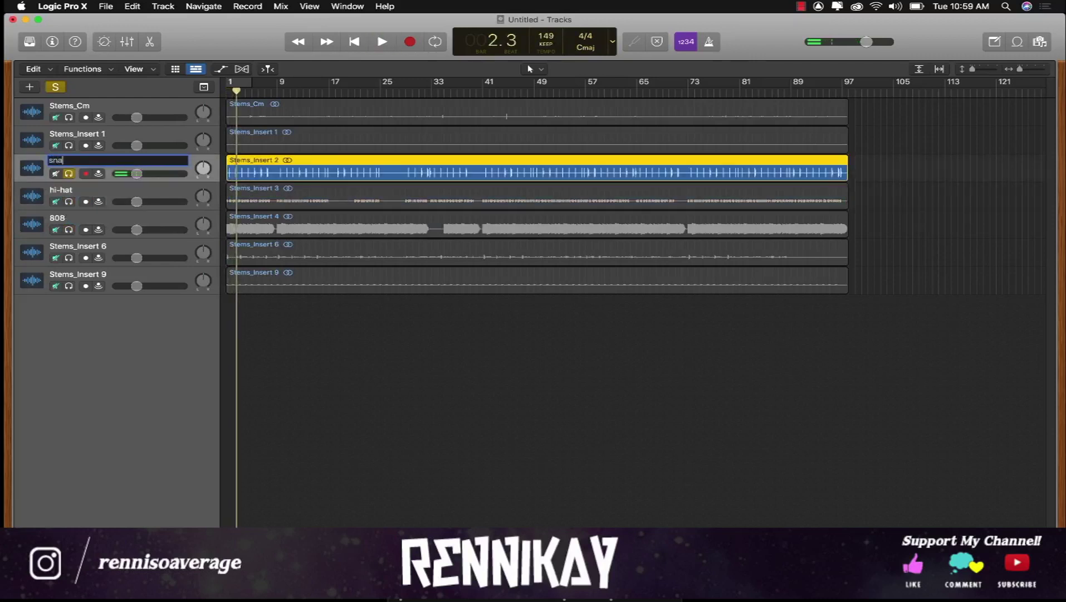
pyautogui.write('re')
pyautogui.press('Return')
pyautogui.click(69, 173)
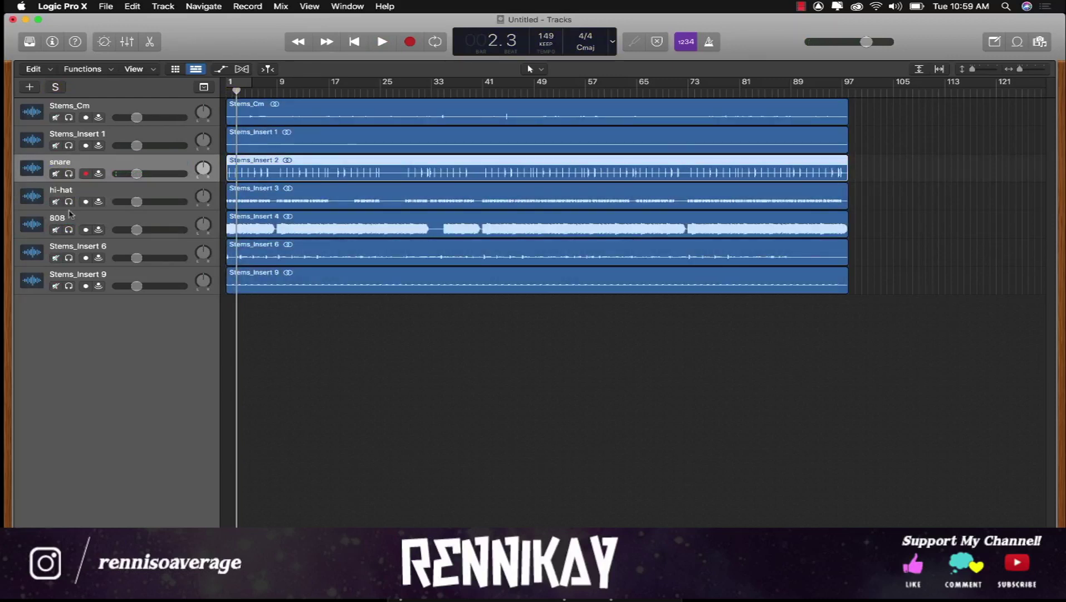
# Audition the Stems_Insert 6 track in solo, unsolo it and rename it "Adlibs".
pyautogui.click(69, 257)
pyautogui.press('space')
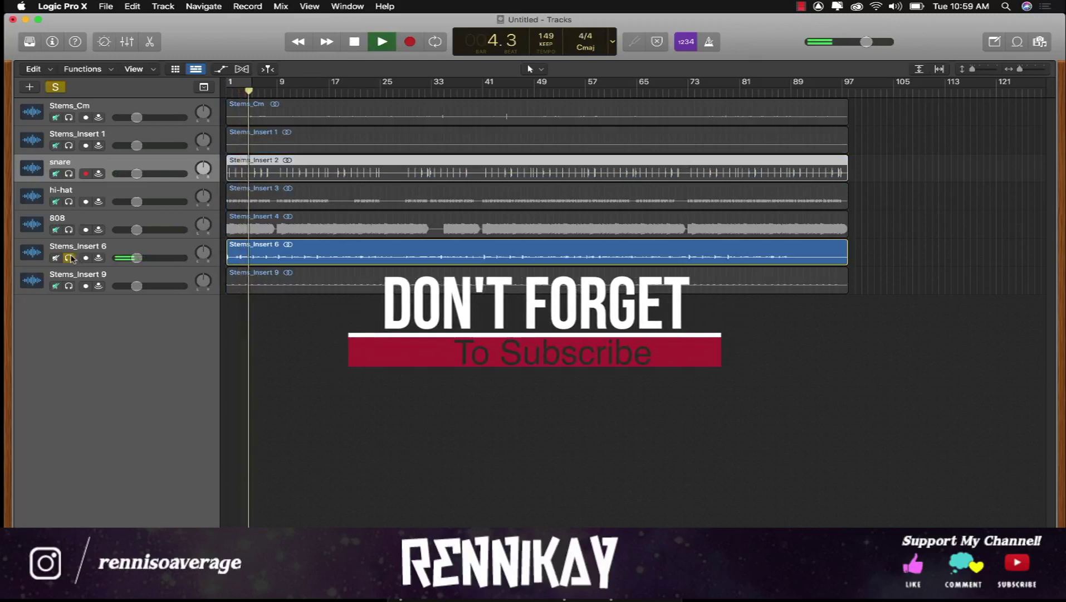
pyautogui.press('space')
pyautogui.click(69, 257)
pyautogui.doubleClick(70, 244)
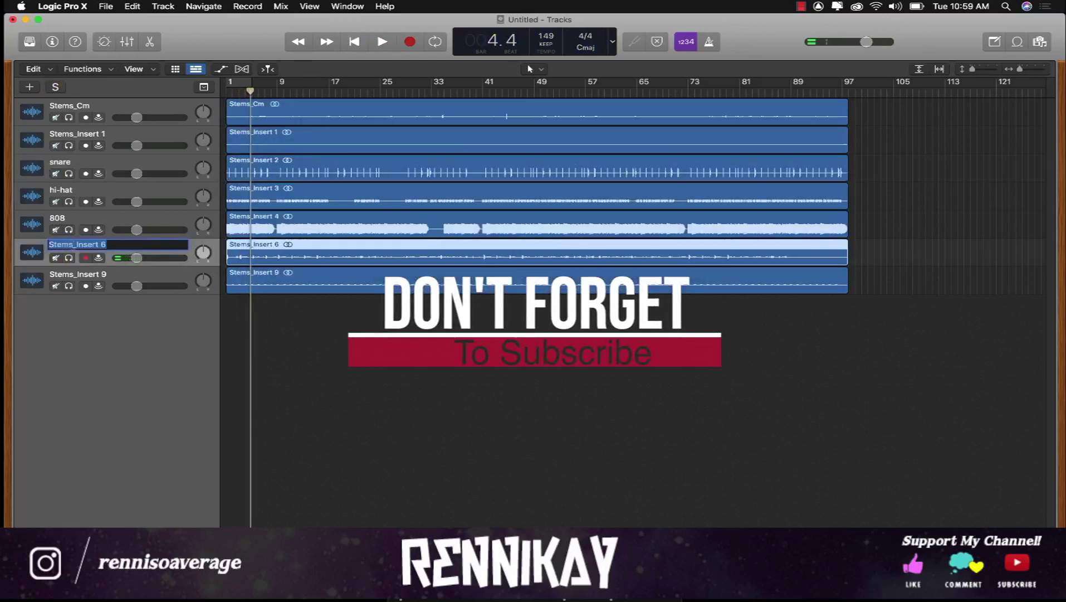
pyautogui.write('Adlibs')
pyautogui.press('Return')
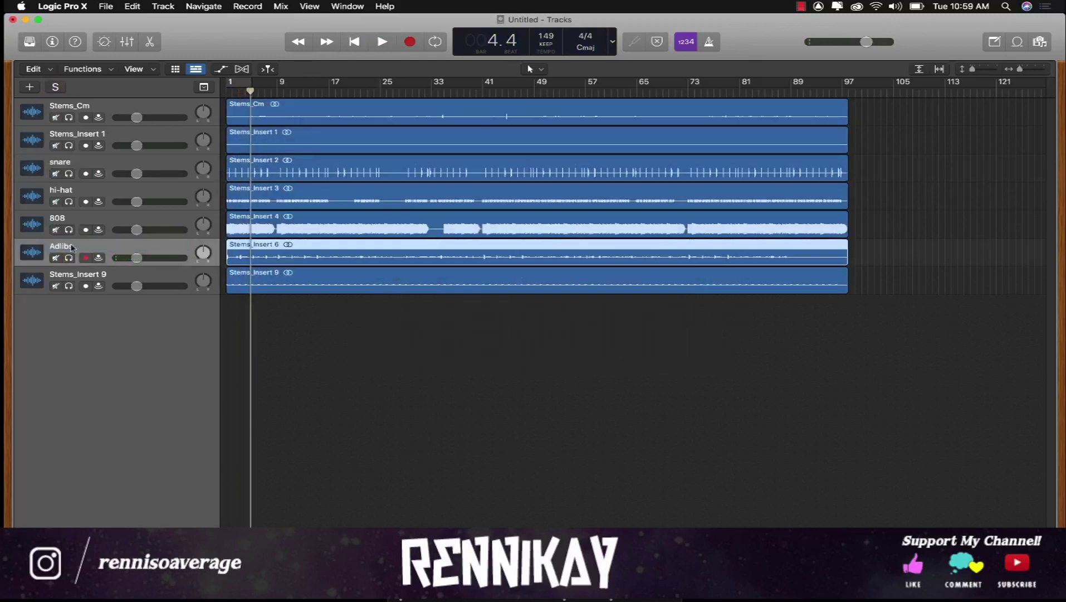
# Audition the Stems_Insert 9 track in solo, rename it "melody", unsolo it and stop playback.
pyautogui.click(69, 286)
pyautogui.press('space')
pyautogui.doubleClick(77, 274)
pyautogui.write('m')
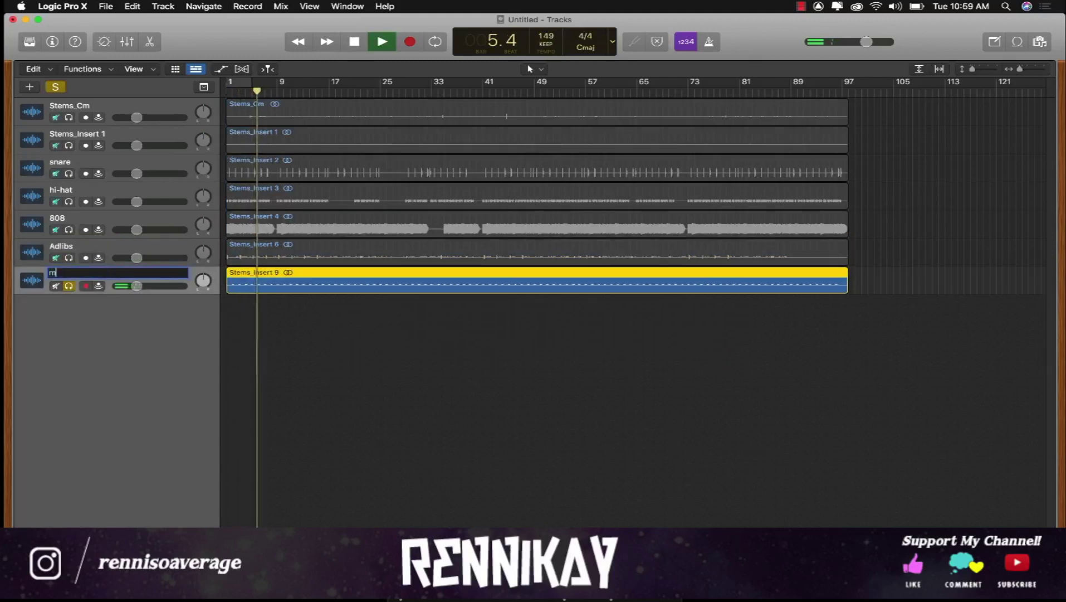
pyautogui.write('elody')
pyautogui.press('Return')
pyautogui.click(69, 286)
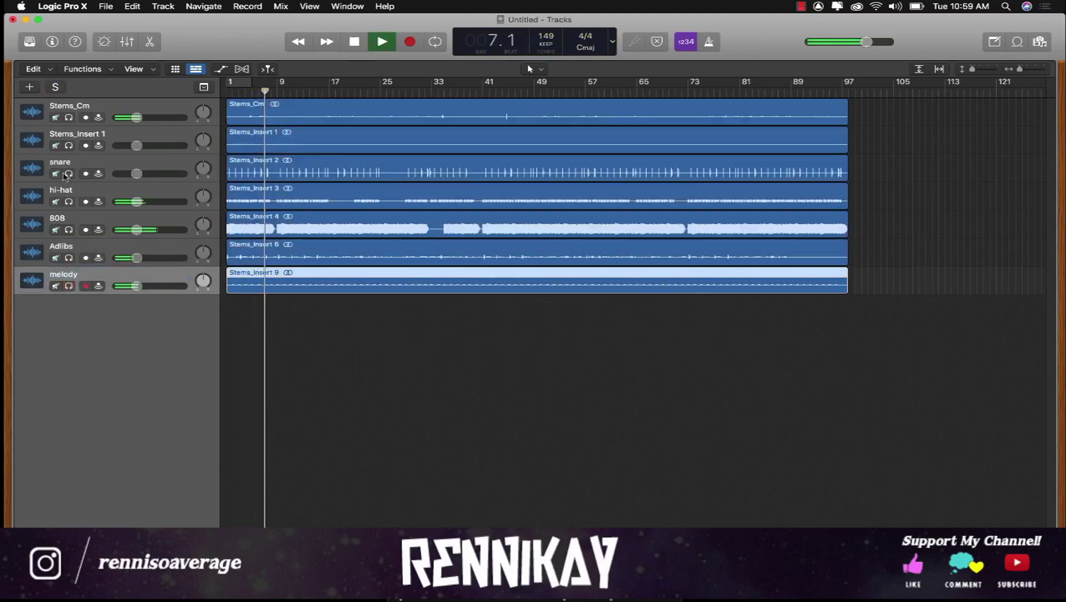
pyautogui.press('space')
# Check the Stems_Insert 1 track in solo and delete both its region and the track.
pyautogui.click(69, 146)
pyautogui.press('space')
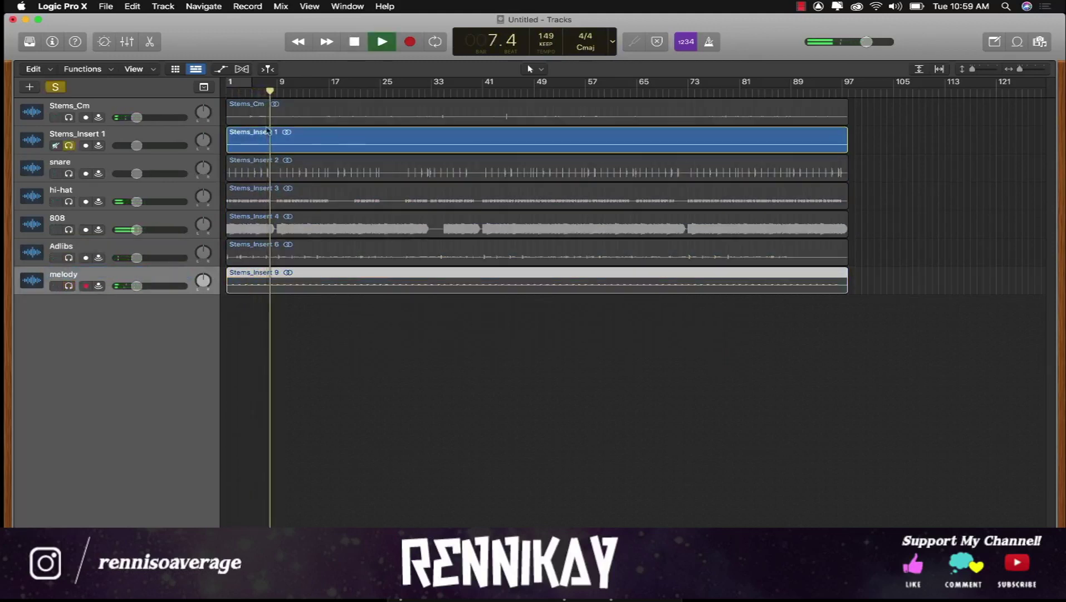
pyautogui.press('space')
pyautogui.click(267, 133)
pyautogui.press('Delete')
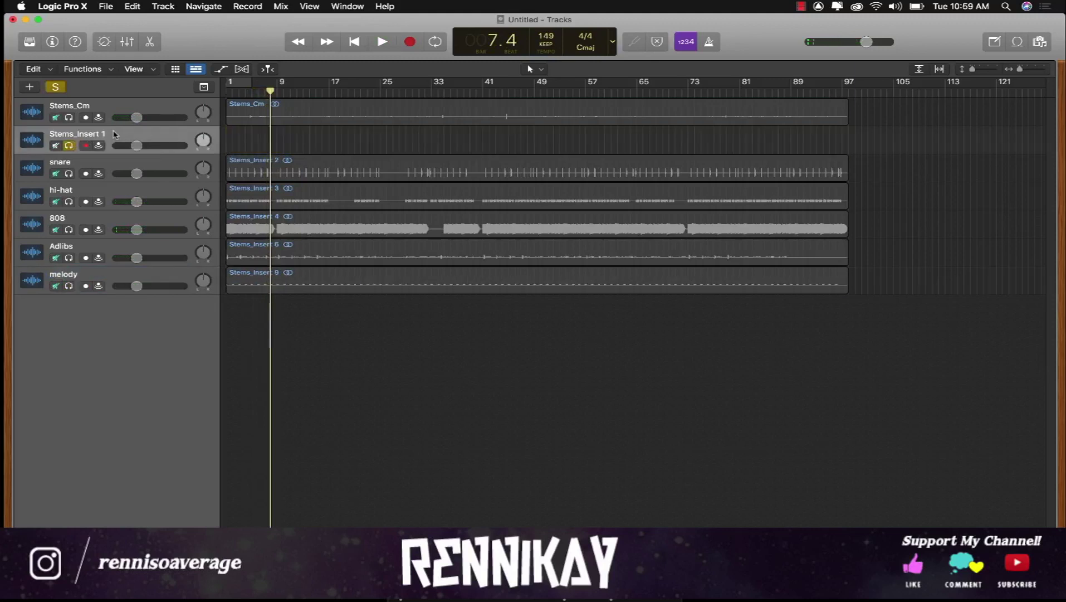
pyautogui.rightClick(113, 143)
pyautogui.click(150, 188)
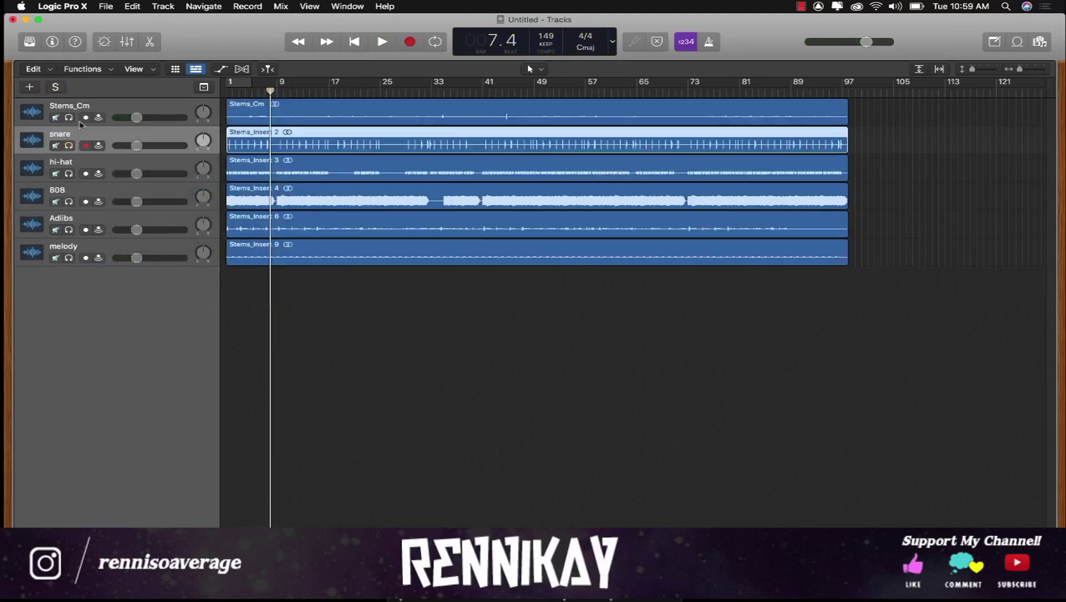
# Audition the Stems_Cm track in solo, rename it "hook", unsolo it and stop playback.
pyautogui.click(69, 117)
pyautogui.press('space')
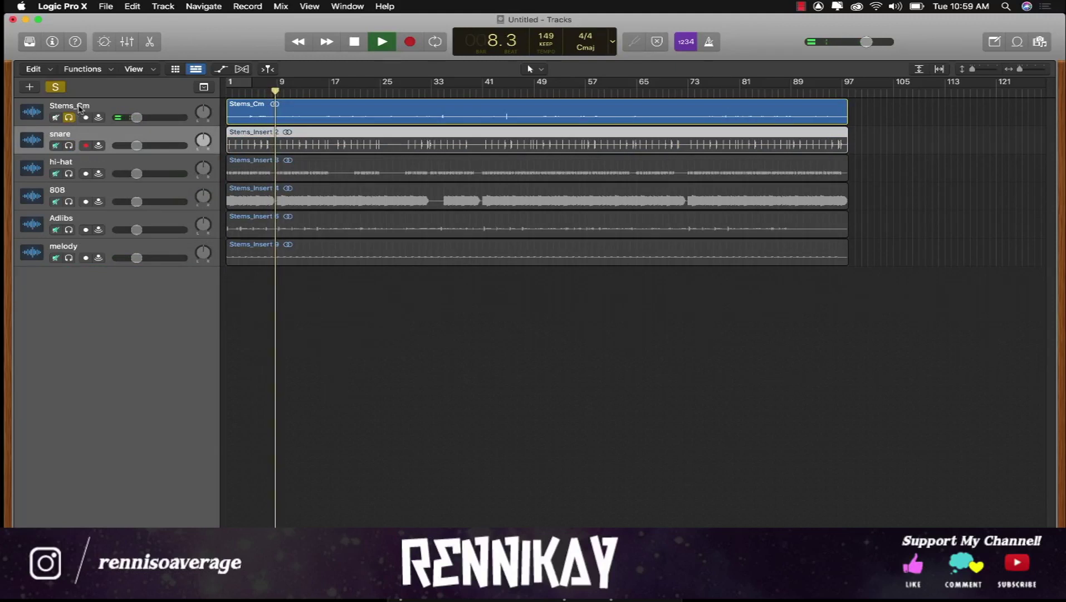
pyautogui.doubleClick(78, 106)
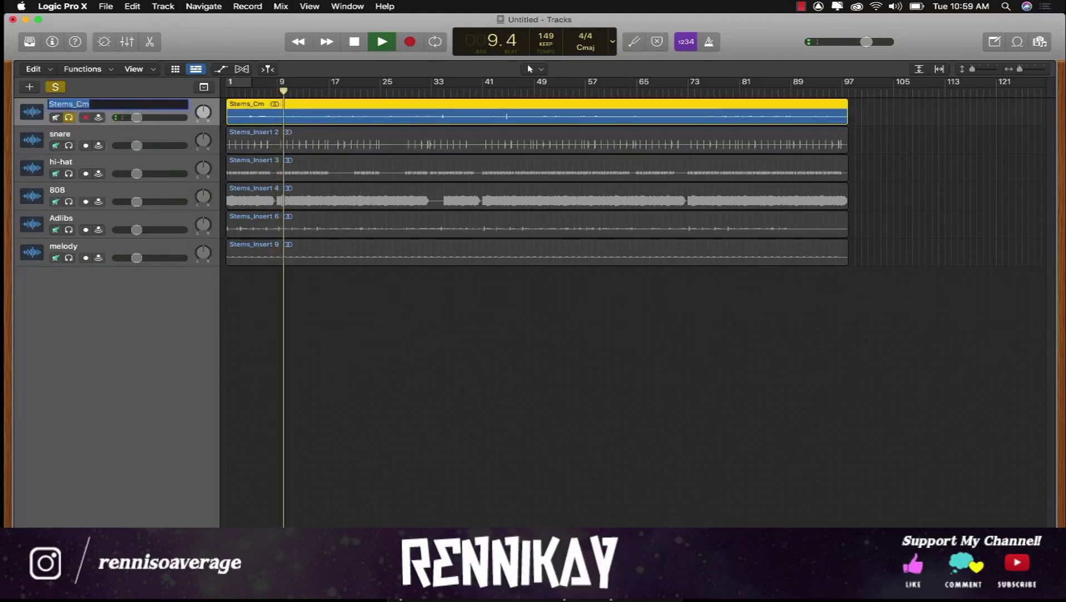
pyautogui.write('hook')
pyautogui.press('Return')
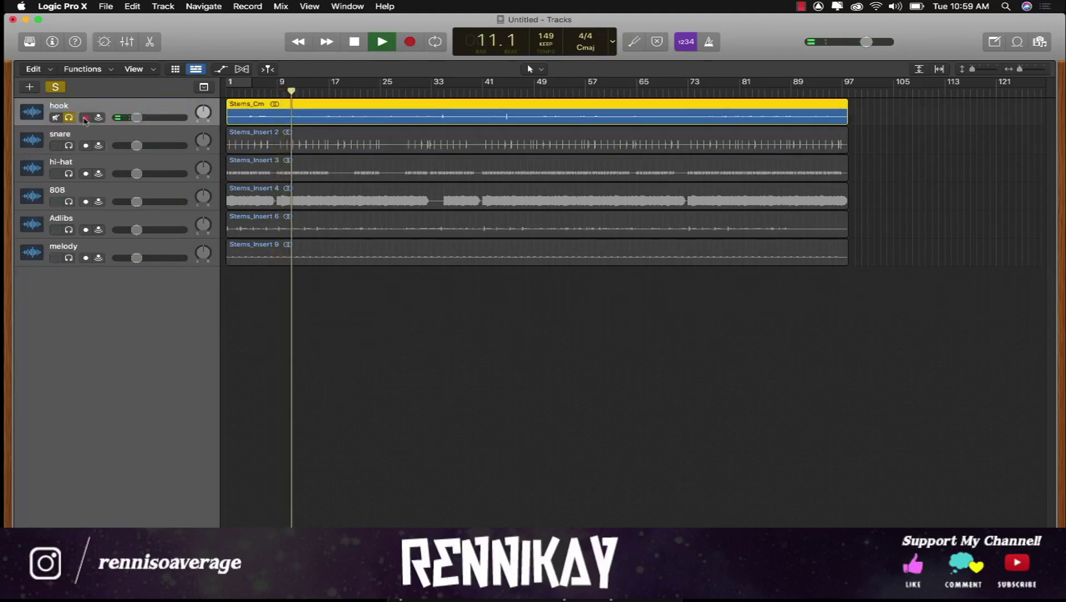
pyautogui.click(69, 117)
pyautogui.press('space')
# Reorder the tracks as melody, 808, snare, hi-hat, hook and Adlibs.
pyautogui.press('space')
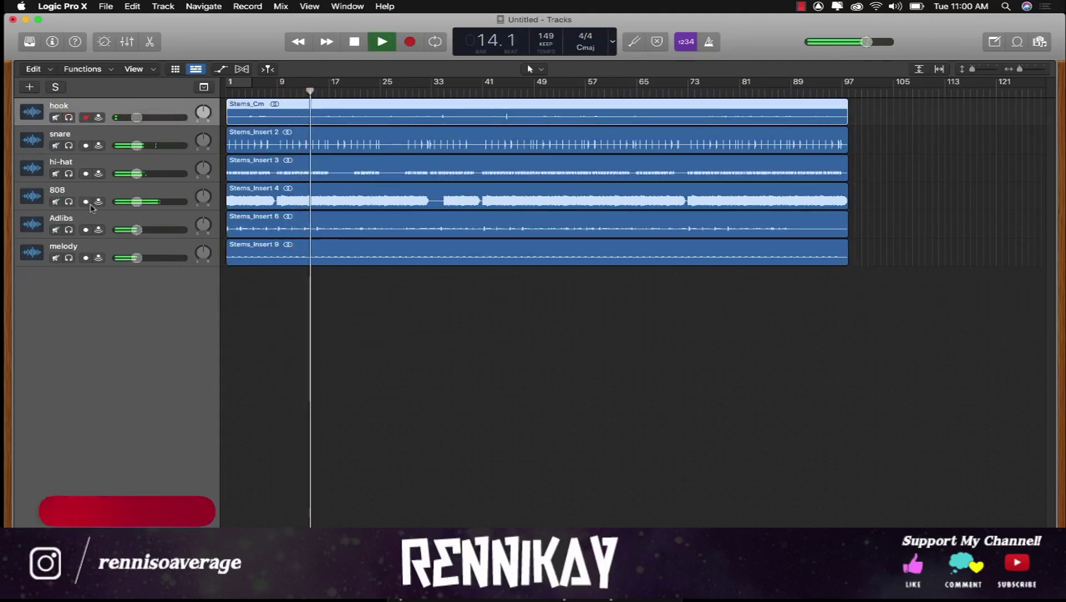
pyautogui.click(89, 198)
pyautogui.press('space')
pyautogui.keyDown('shift'); pyautogui.click(86, 141); pyautogui.keyUp('shift')
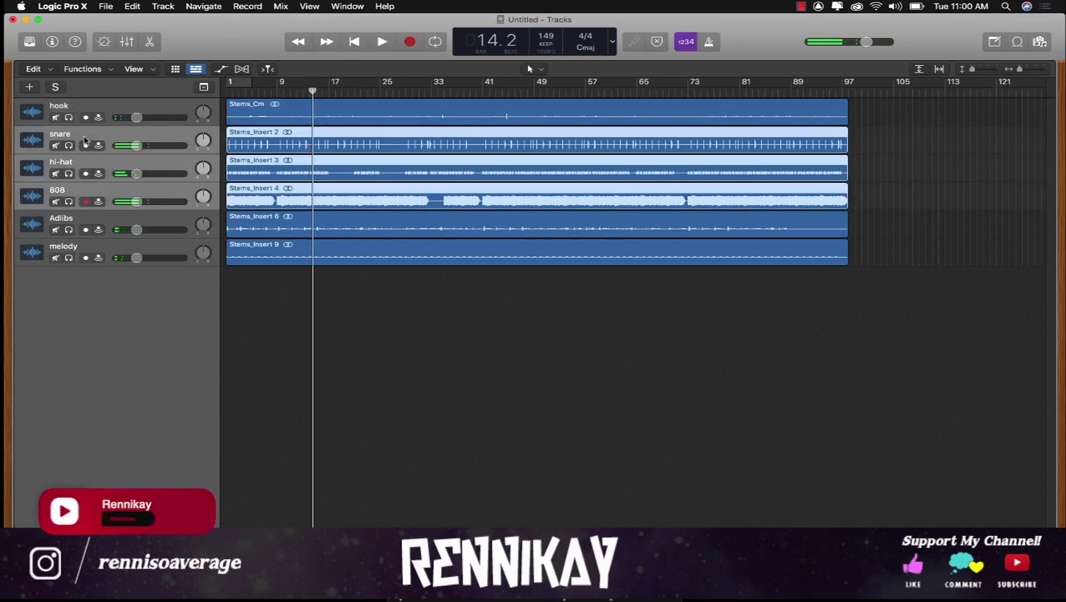
pyautogui.moveTo(85, 140); pyautogui.dragTo(80, 106)
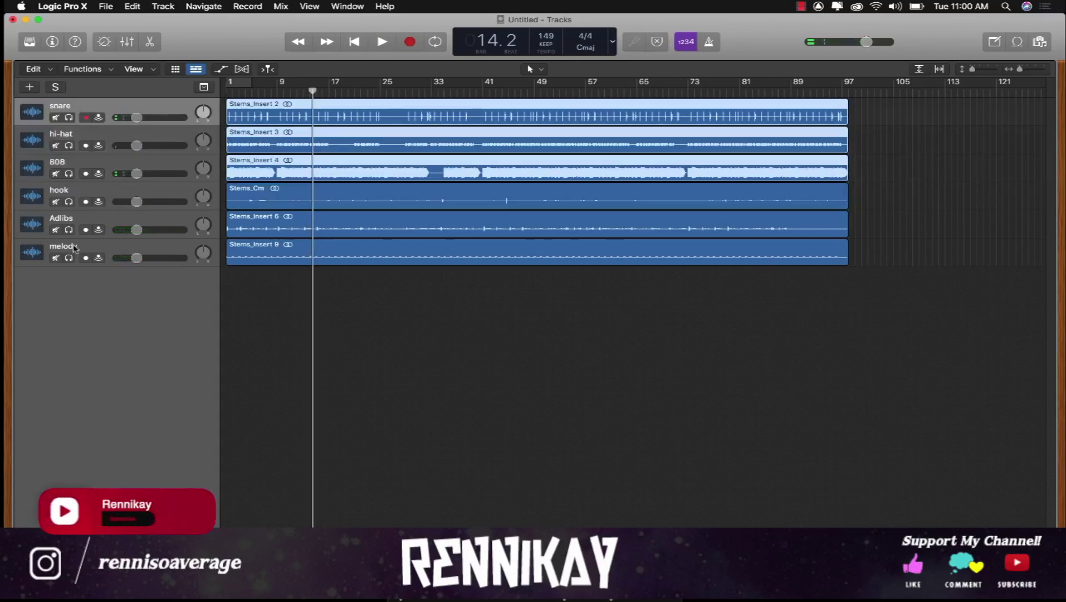
pyautogui.moveTo(76, 249); pyautogui.dragTo(80, 109)
pyautogui.moveTo(76, 190); pyautogui.dragTo(71, 162)
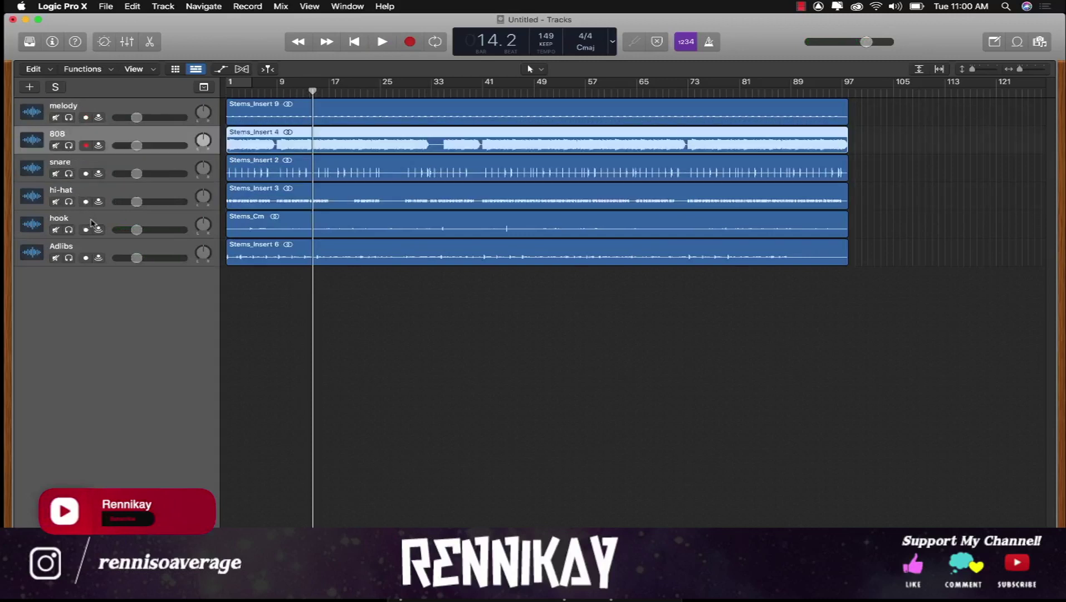
# Show the mixer with more room for the track list and set the hook channel's input to No Input.
pyautogui.press('x')
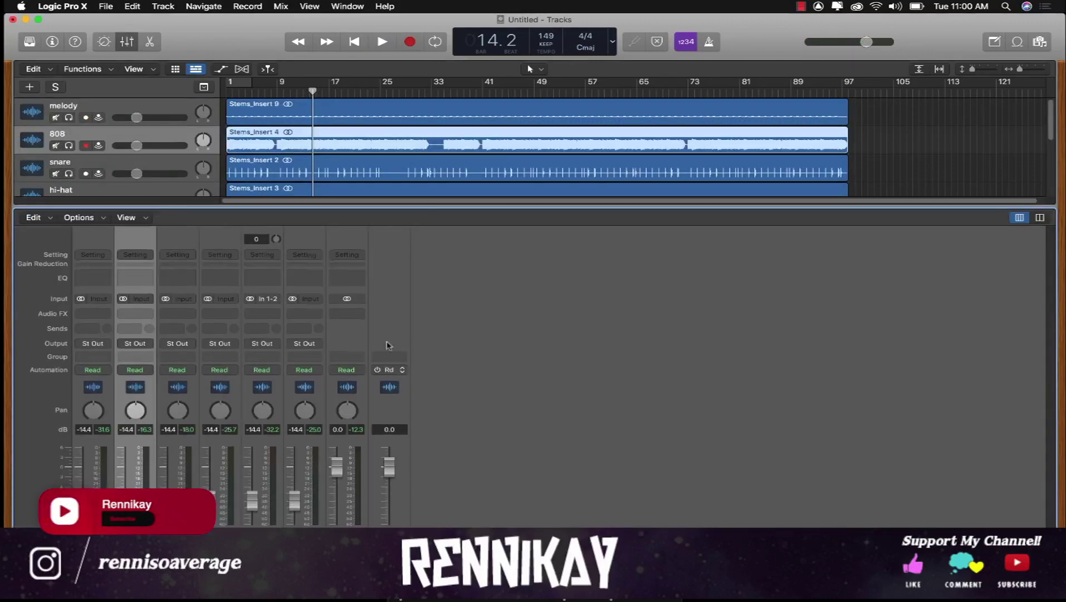
pyautogui.moveTo(425, 317); pyautogui.dragTo(424, 335)
pyautogui.scroll(5, 400, 412)
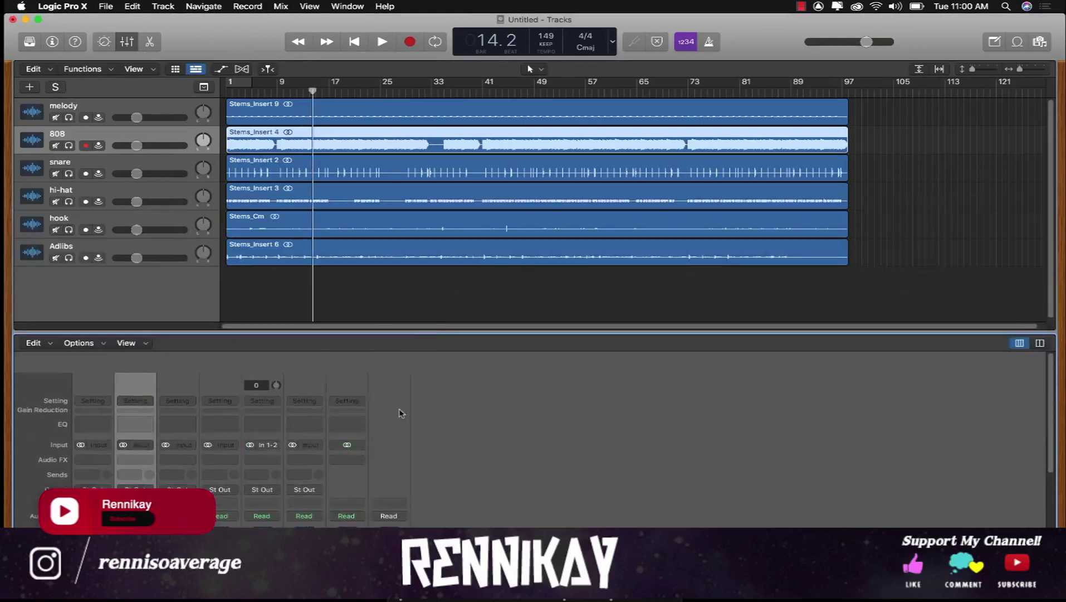
pyautogui.click(303, 427)
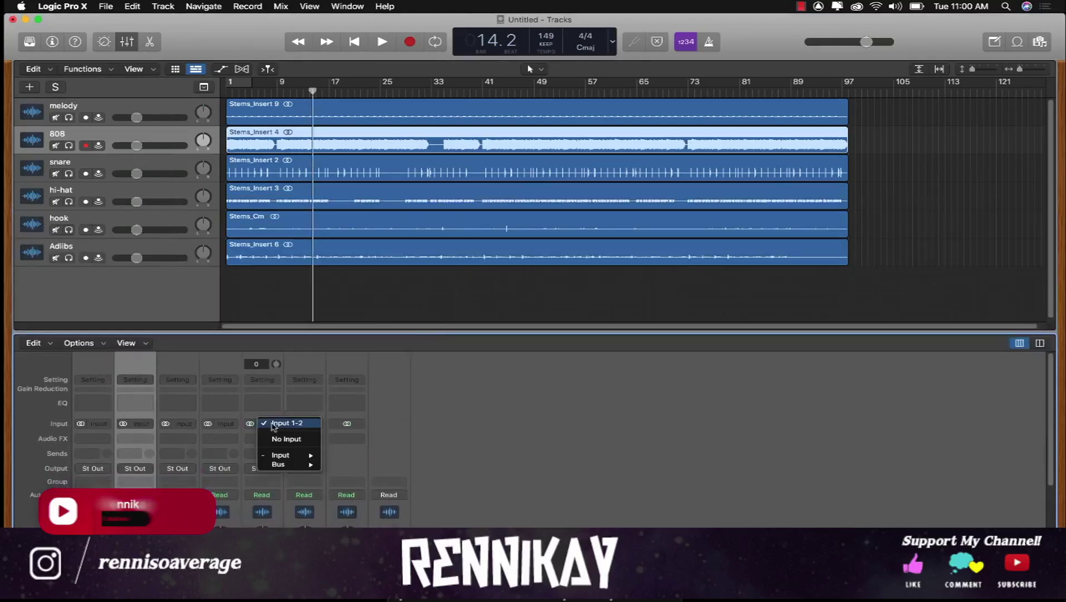
pyautogui.click(302, 442)
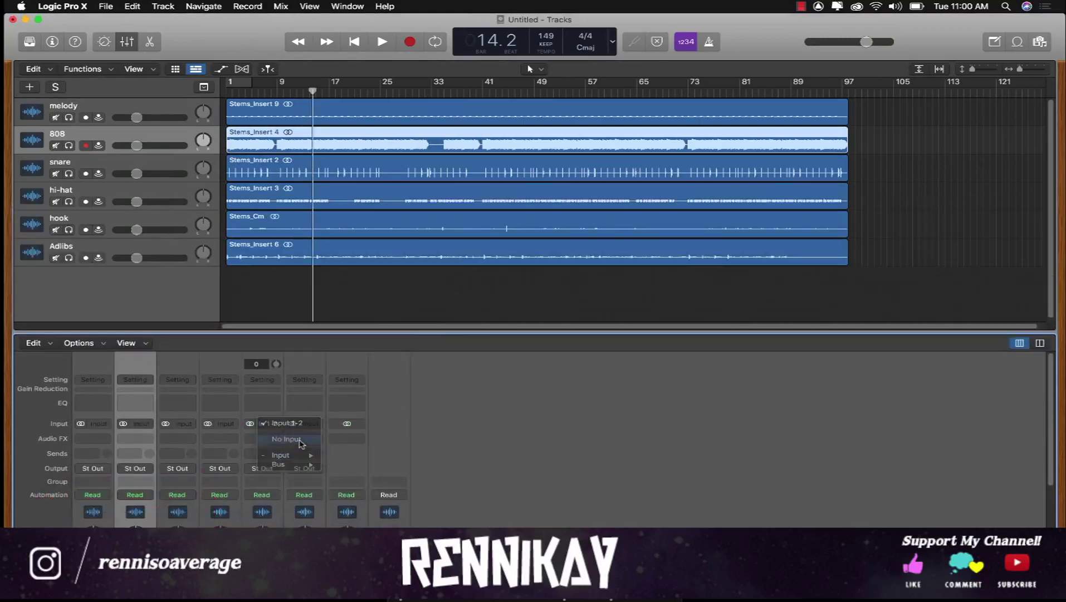
# Select all six tracks from melody to Adlibs and switch their channel format from stereo to mono.
pyautogui.click(116, 121)
pyautogui.keyDown('shift'); pyautogui.click(111, 242); pyautogui.keyUp('shift')
pyautogui.click(93, 415)
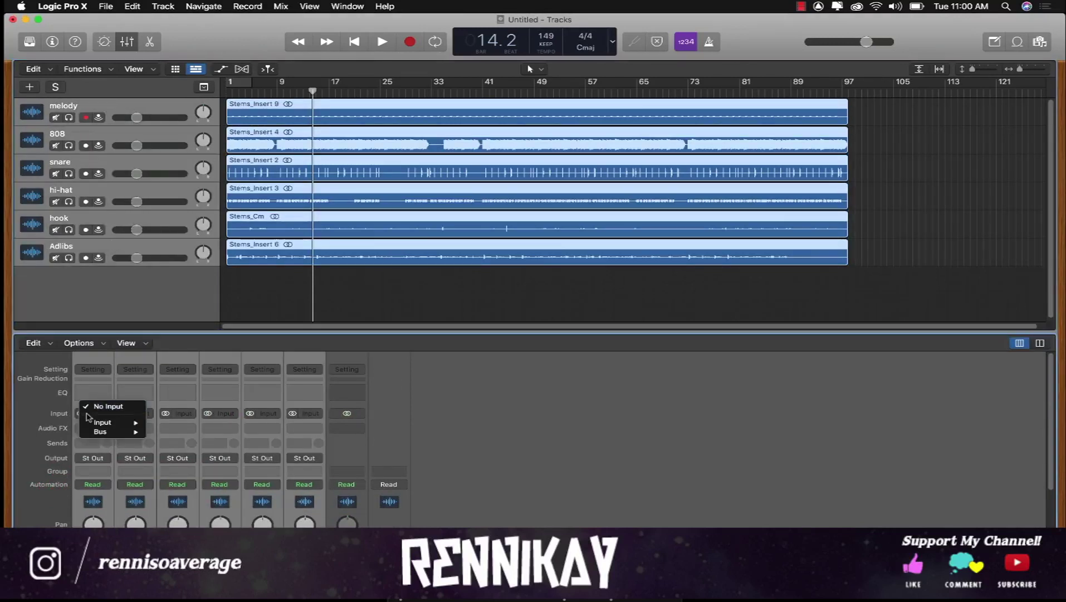
pyautogui.click(77, 414)
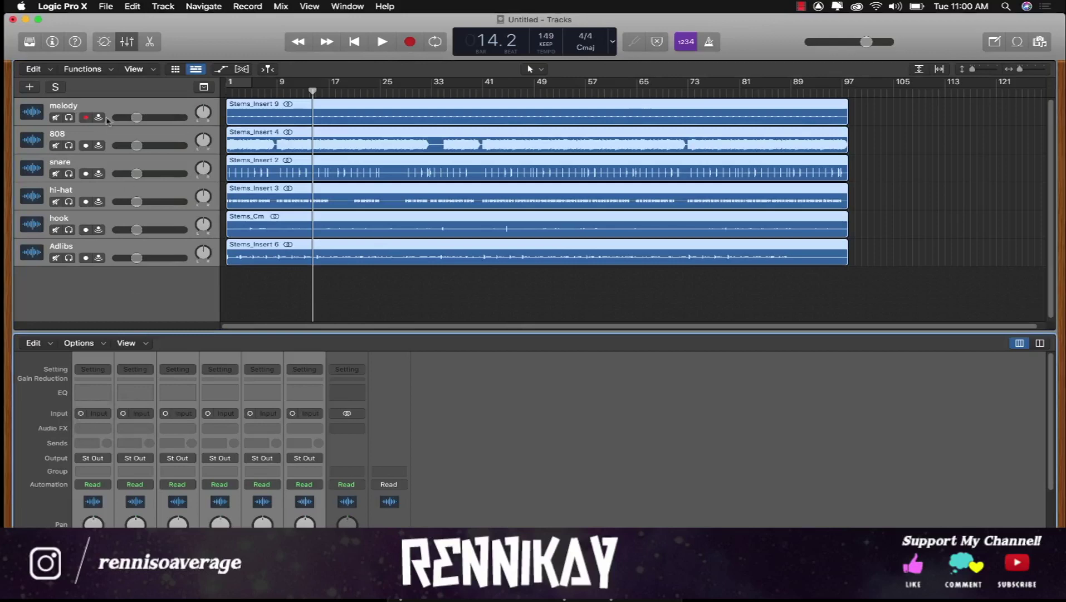
# Play the melody track in solo and load the MELODY channel strip setting on it.
pyautogui.click(107, 109)
pyautogui.click(69, 117)
pyautogui.press('space')
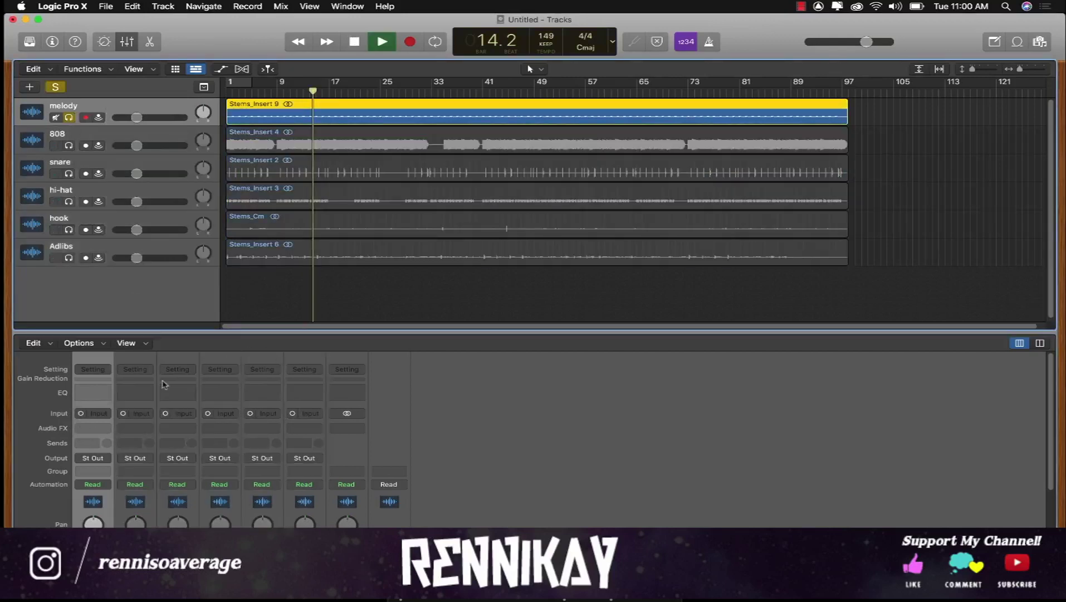
pyautogui.click(93, 368)
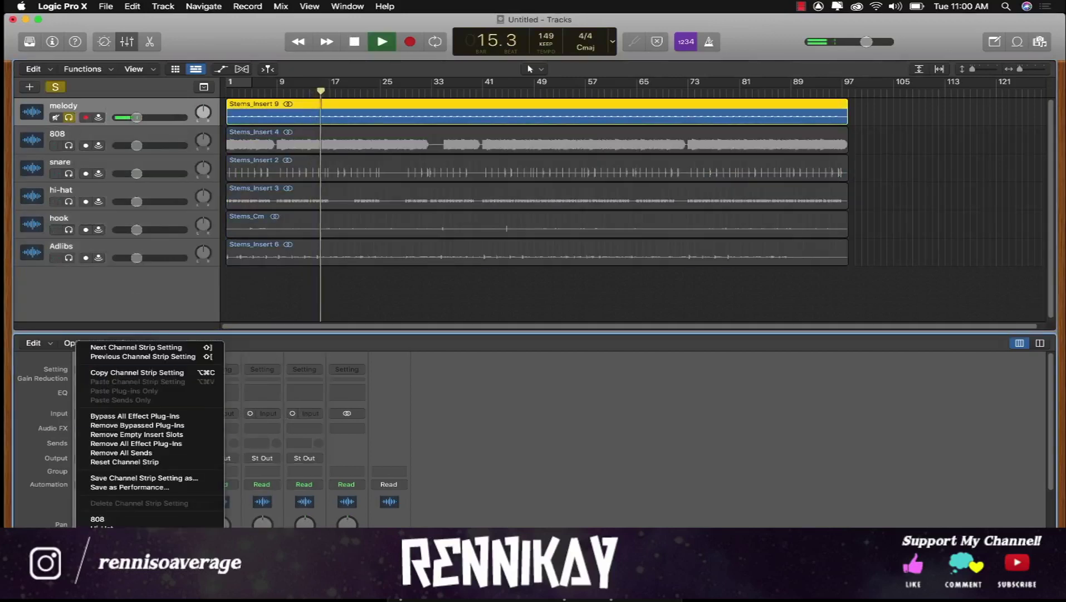
pyautogui.click(98, 545)
pyautogui.click(94, 356)
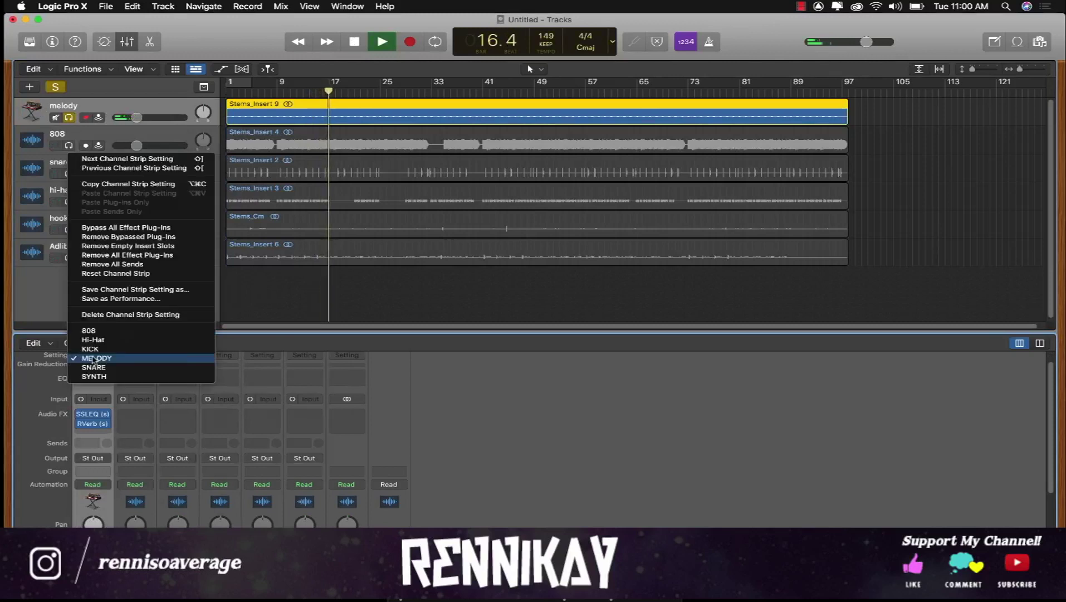
# Load the SYNTH channel strip setting on the melody track and raise its volume fader to about -4.8 dB.
pyautogui.click(95, 378)
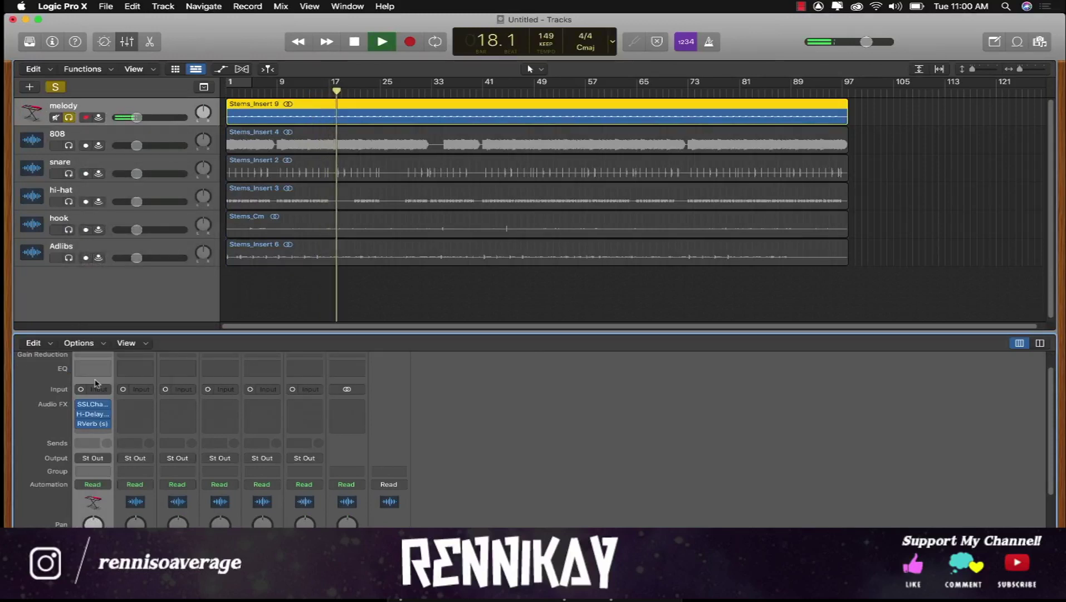
pyautogui.scroll(2, 95, 382)
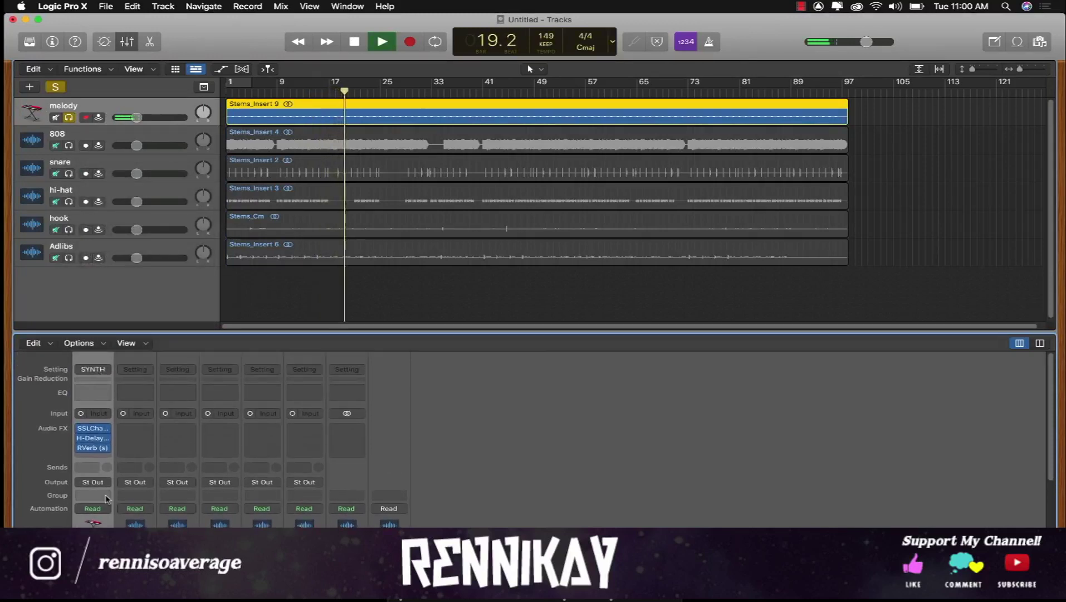
pyautogui.scroll(-5, 106, 497)
pyautogui.moveTo(83, 522); pyautogui.dragTo(83, 508)
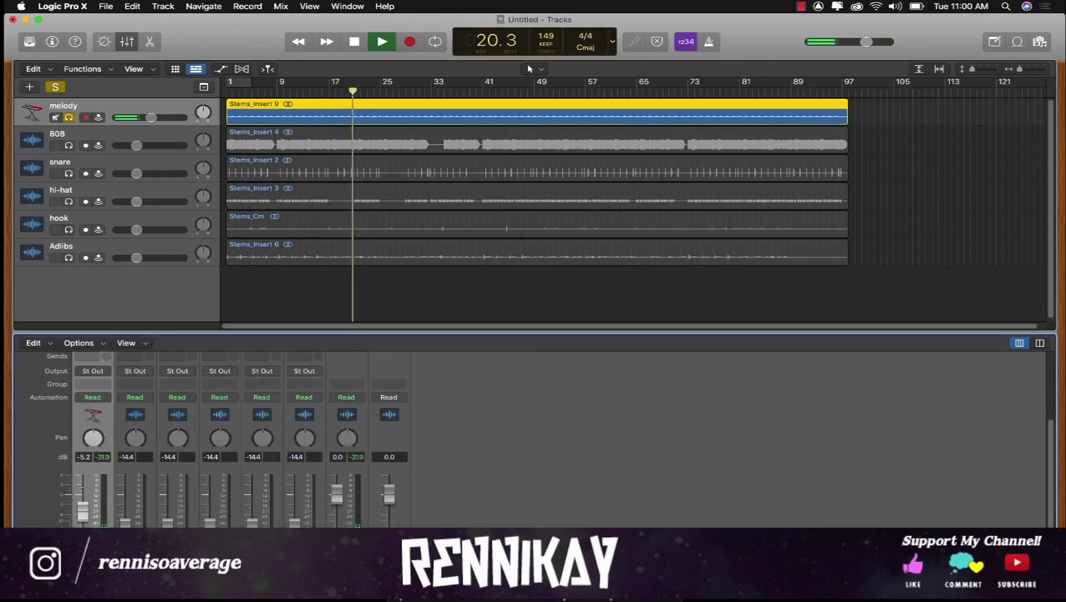
# Set the Wet/Dry mix of the melody track's RVerb to 18.5.
pyautogui.scroll(5, 94, 476)
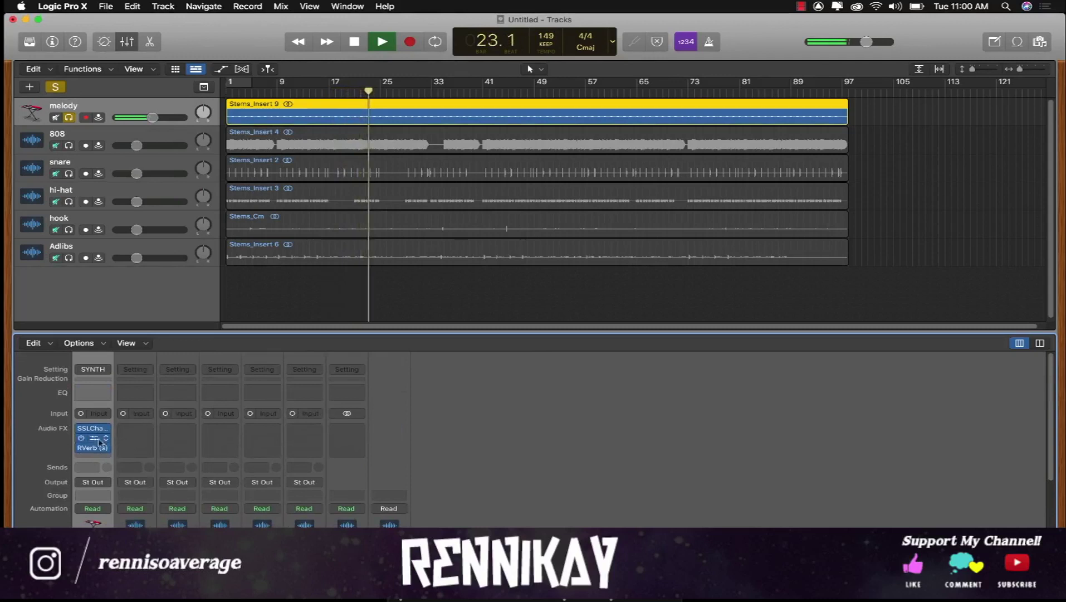
pyautogui.click(94, 448)
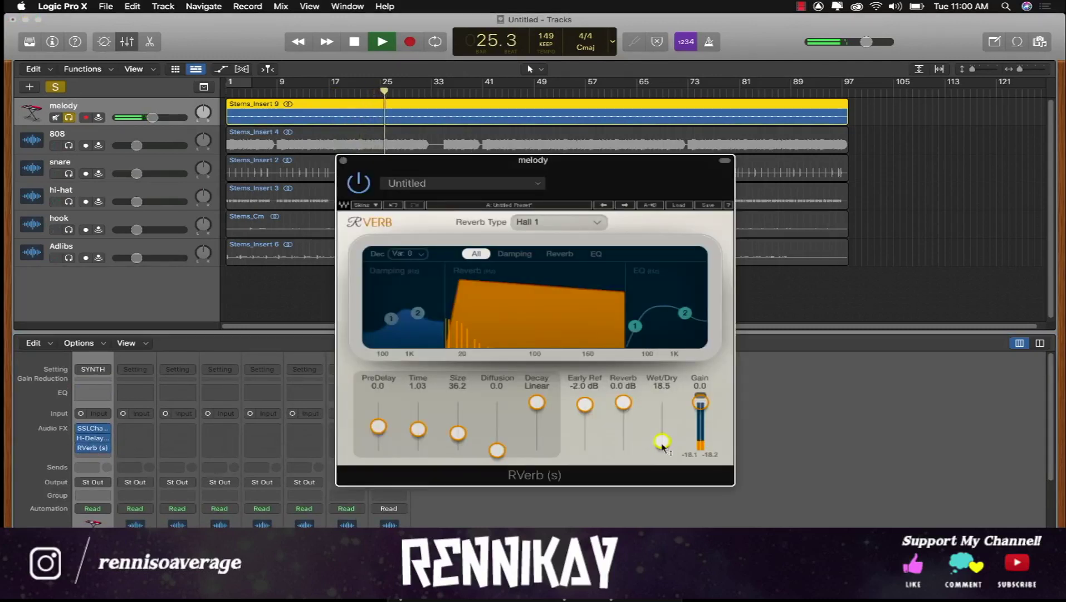
pyautogui.click(343, 161)
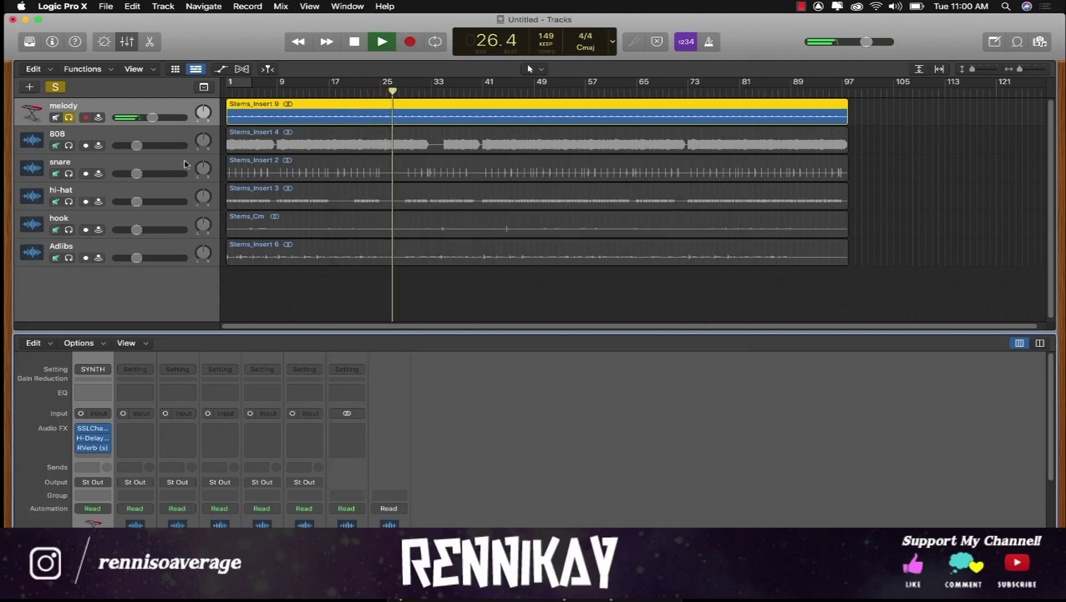
# Solo the 808 track as well, load the 808 channel strip setting on it and raise its fader to -10.4 dB.
pyautogui.click(68, 145)
pyautogui.click(135, 369)
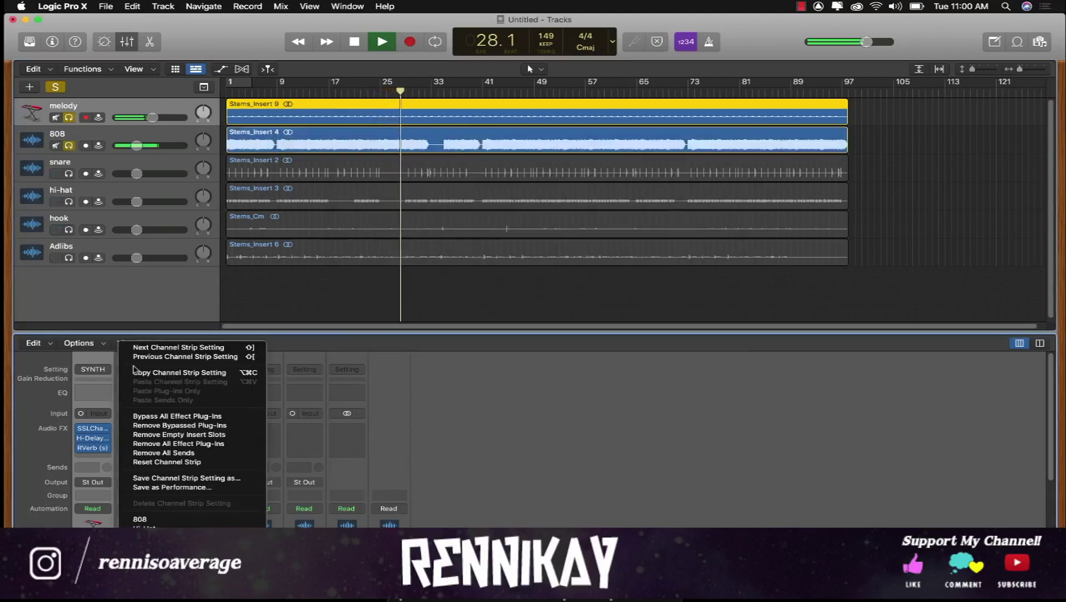
pyautogui.click(159, 520)
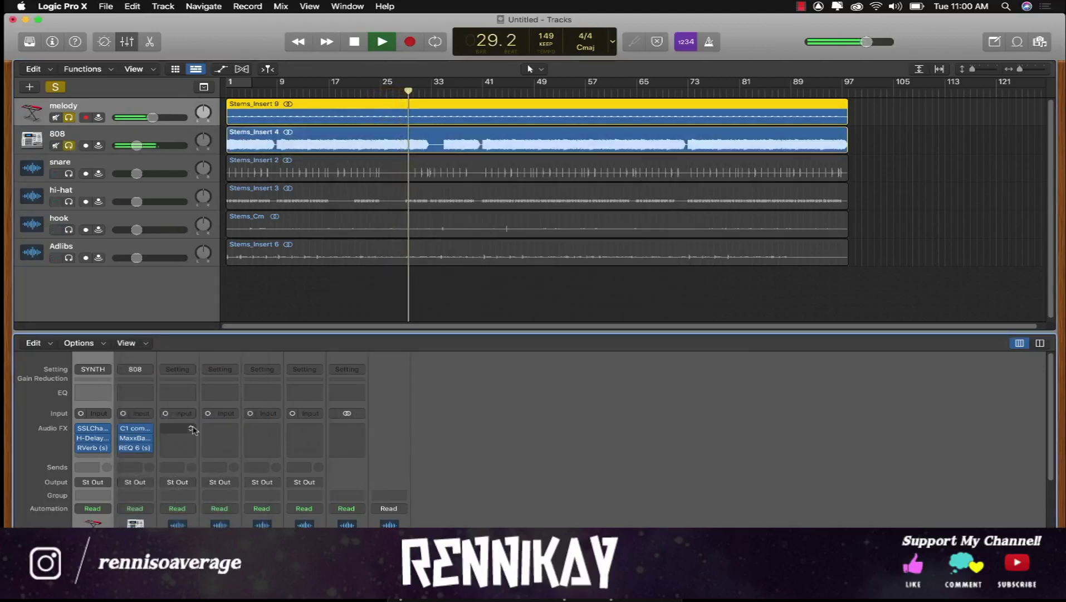
pyautogui.scroll(-5, 128, 490)
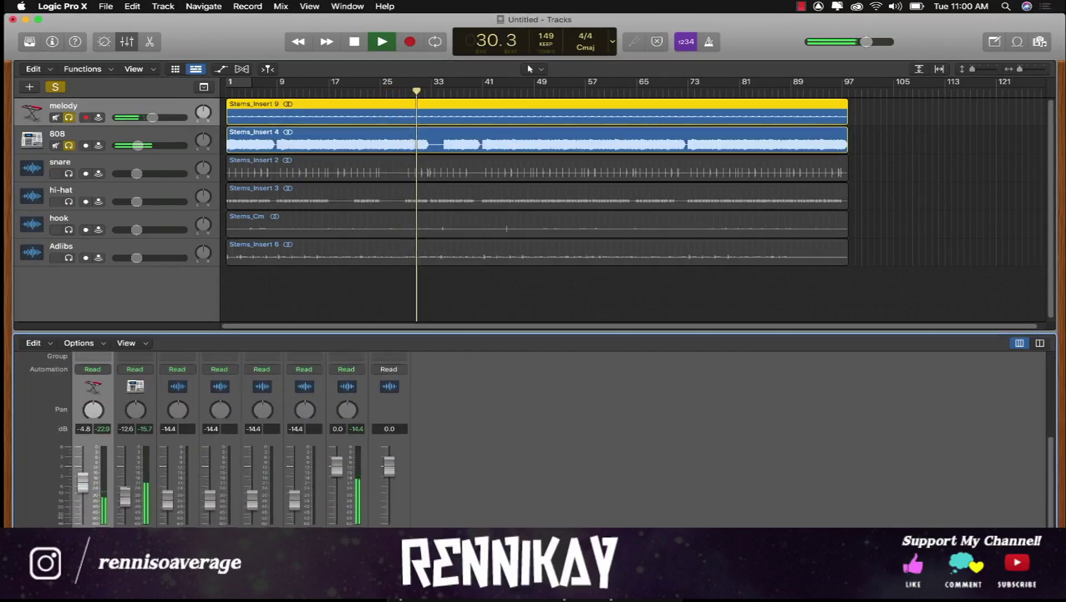
pyautogui.moveTo(129, 496); pyautogui.dragTo(126, 493)
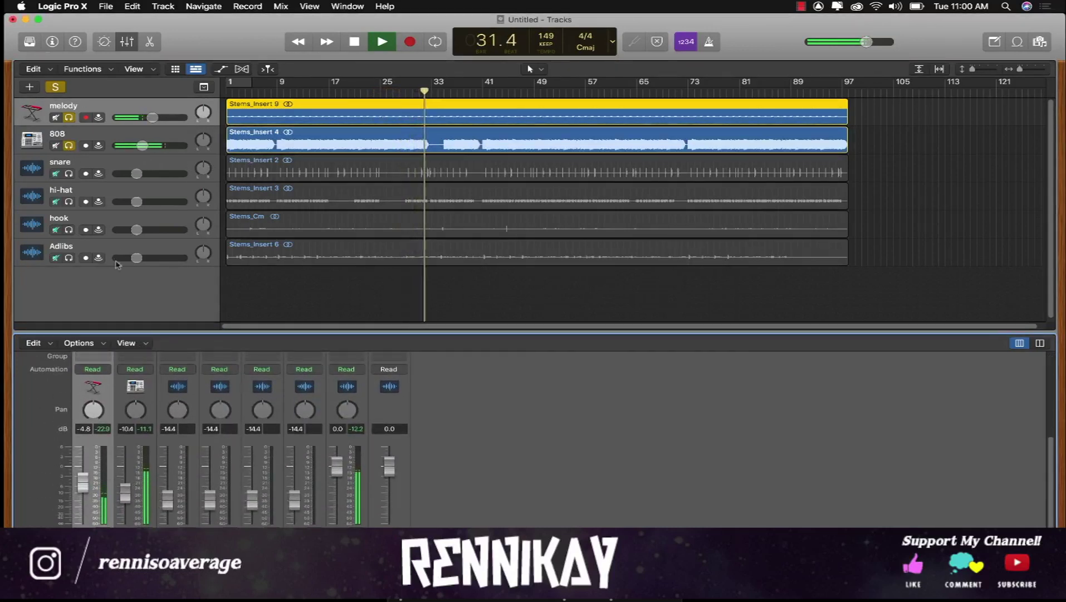
# Load the SNARE channel strip setting on the snare track, add it to the solo and lower its fader to -21.5 dB.
pyautogui.scroll(5, 177, 390)
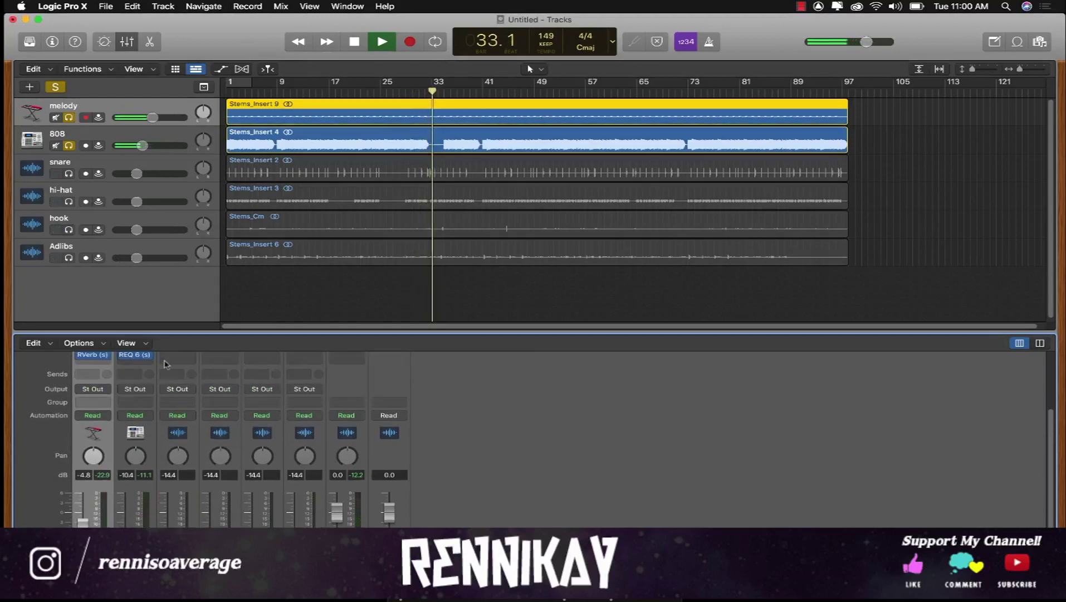
pyautogui.click(175, 362)
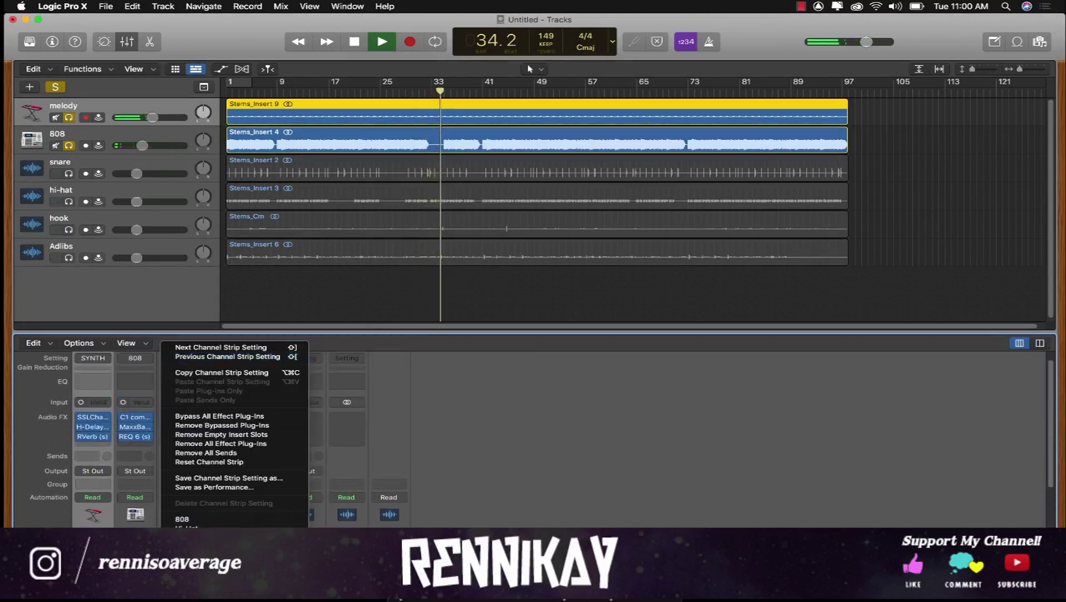
pyautogui.click(187, 546)
pyautogui.click(70, 175)
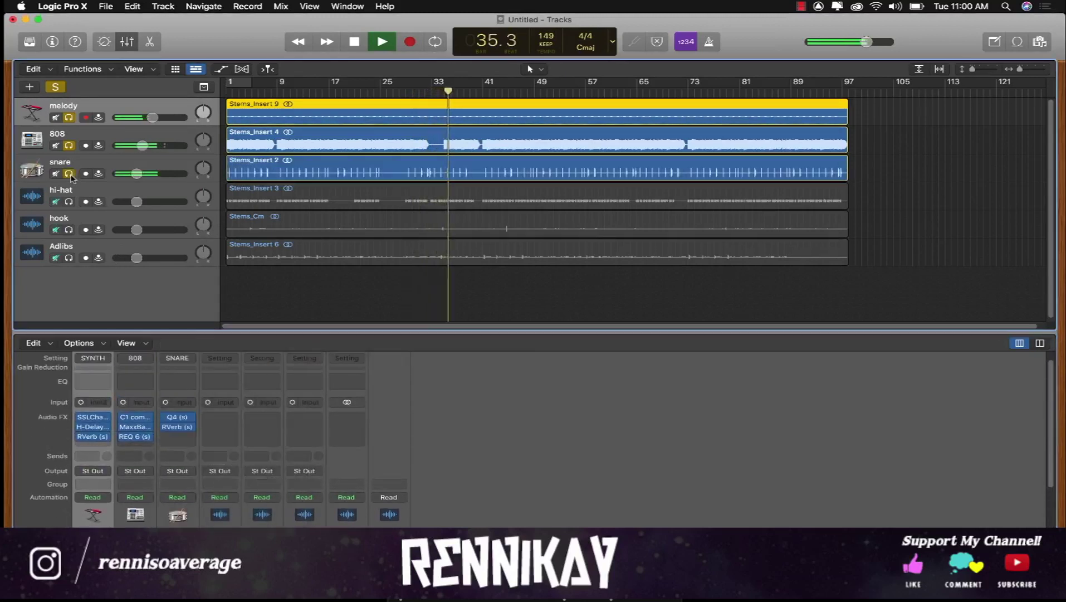
pyautogui.scroll(-5, 177, 435)
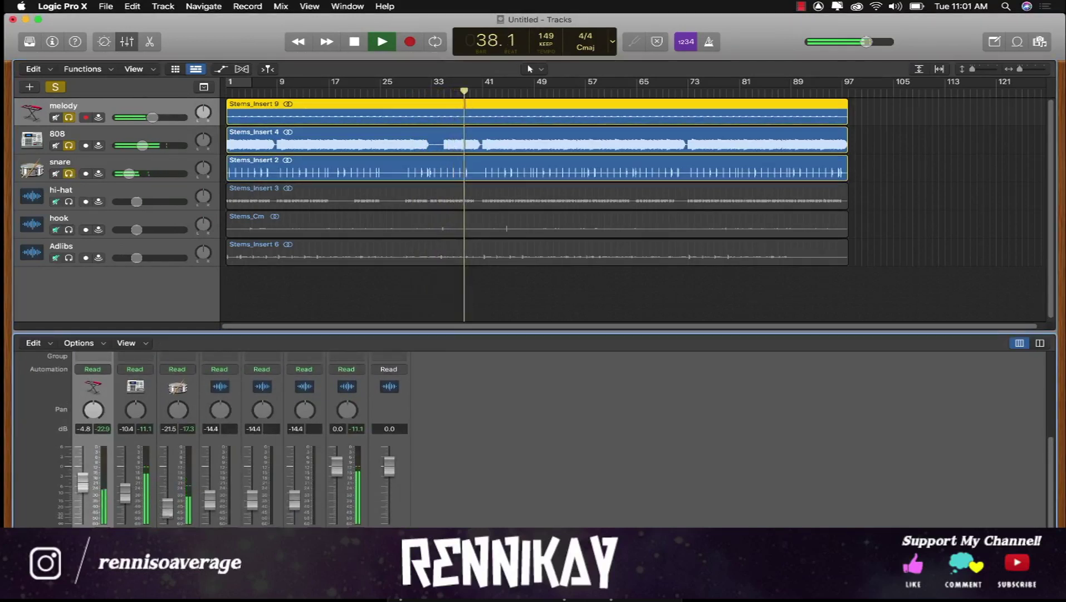
# Add the hi-hat to the solo, load the Hi-Hat channel strip setting on it and lower its fader to -19.0 dB.
pyautogui.click(69, 202)
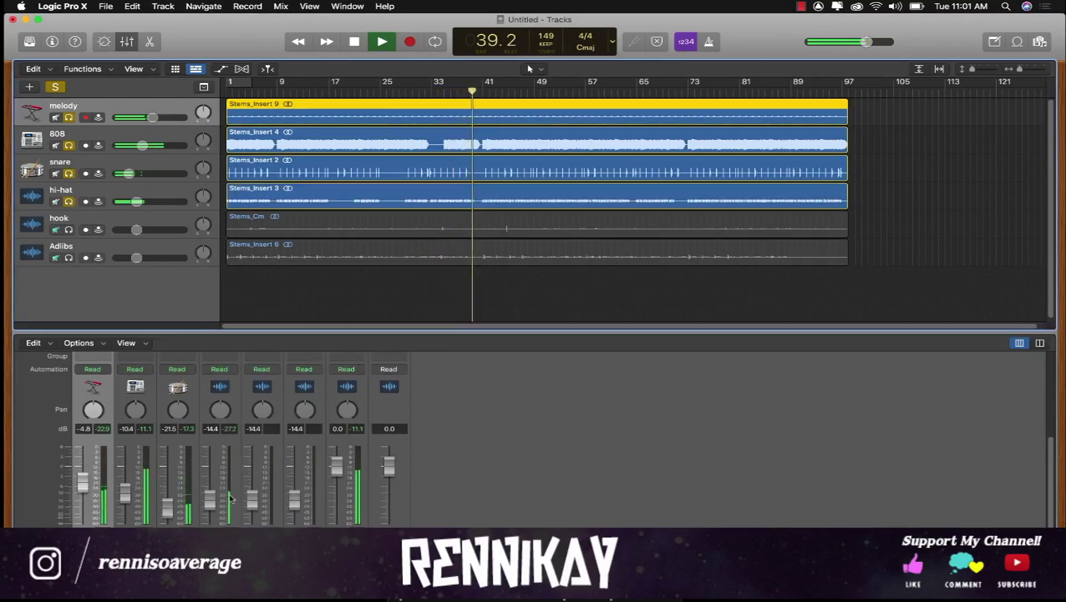
pyautogui.scroll(5, 214, 427)
pyautogui.click(217, 372)
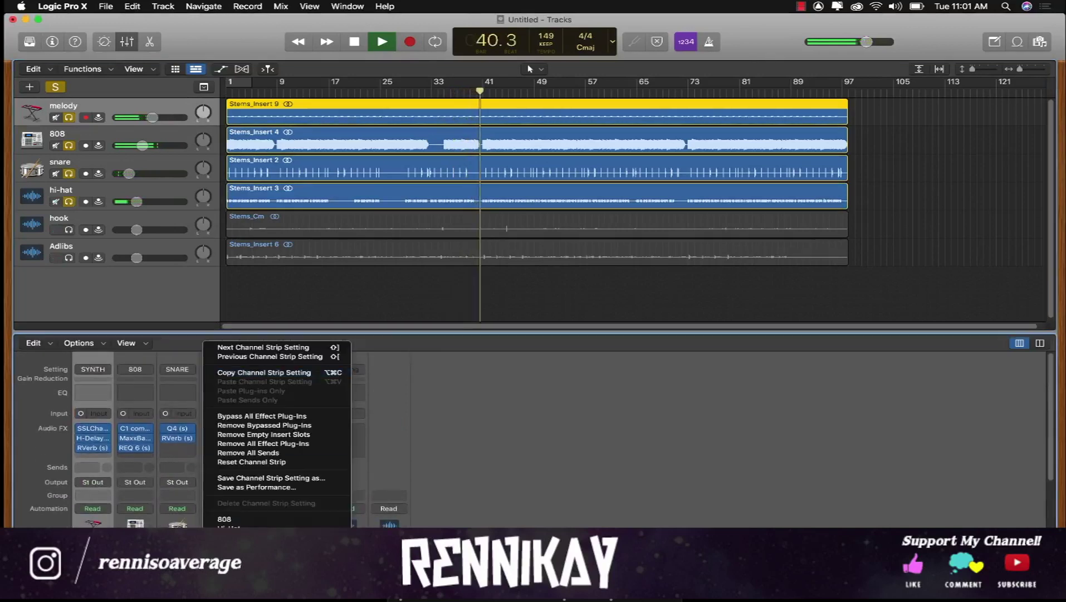
pyautogui.click(229, 527)
pyautogui.scroll(-5, 218, 466)
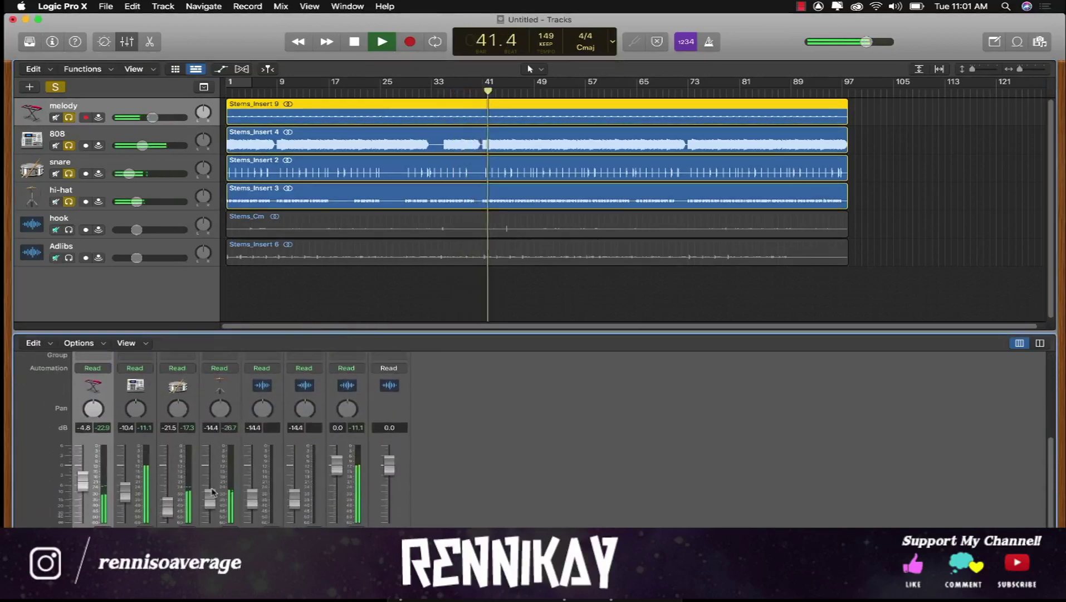
pyautogui.moveTo(212, 491); pyautogui.dragTo(212, 499)
# Lower the Reverb level in the hi-hat track's RVerb to about -6.8 dB.
pyautogui.scroll(5, 217, 487)
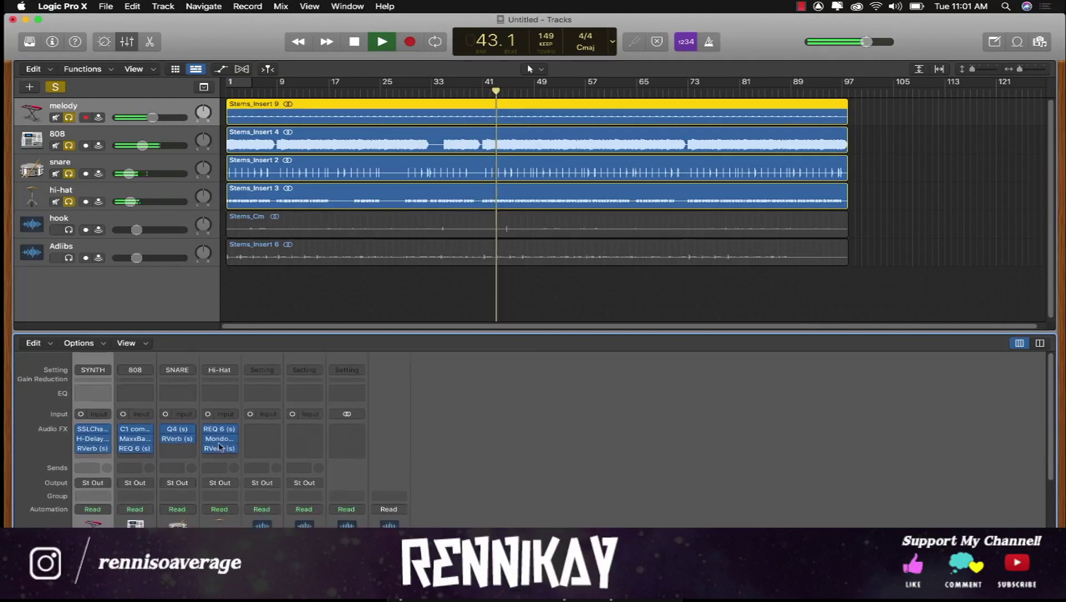
pyautogui.click(220, 448)
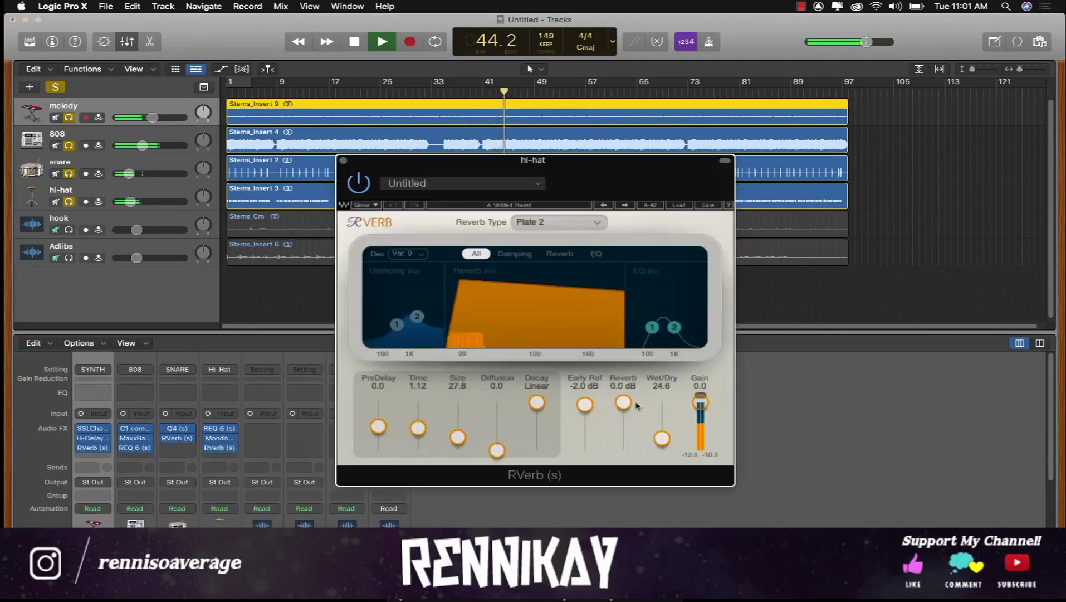
pyautogui.moveTo(624, 402); pyautogui.dragTo(623, 410)
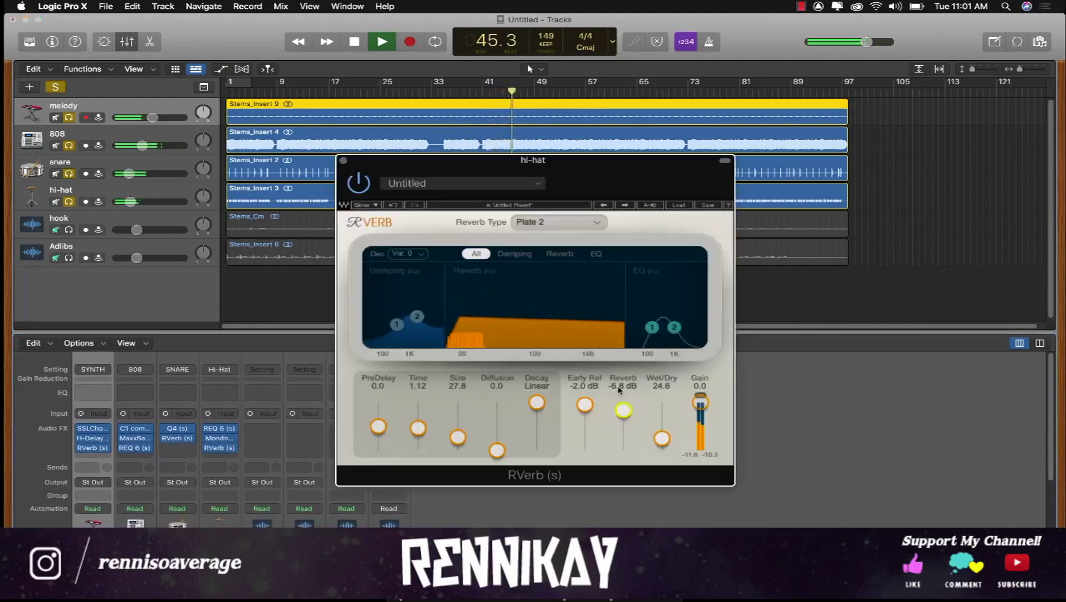
pyautogui.click(343, 162)
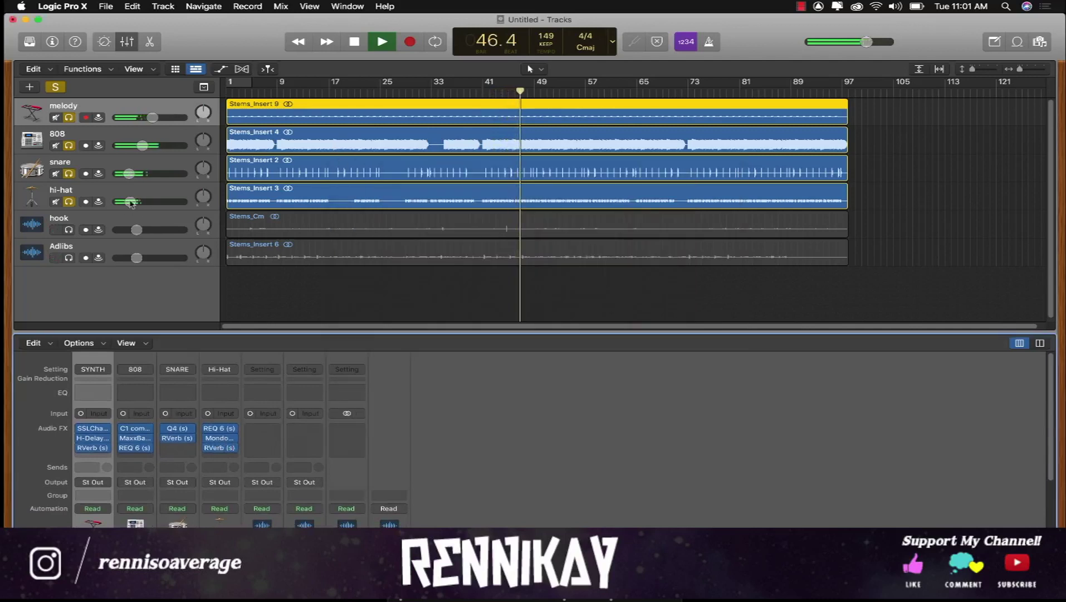
# Clear the solos, solo only the hook track, and insert the mono NS1 noise suppressor on it, set to 12.7.
pyautogui.click(55, 87)
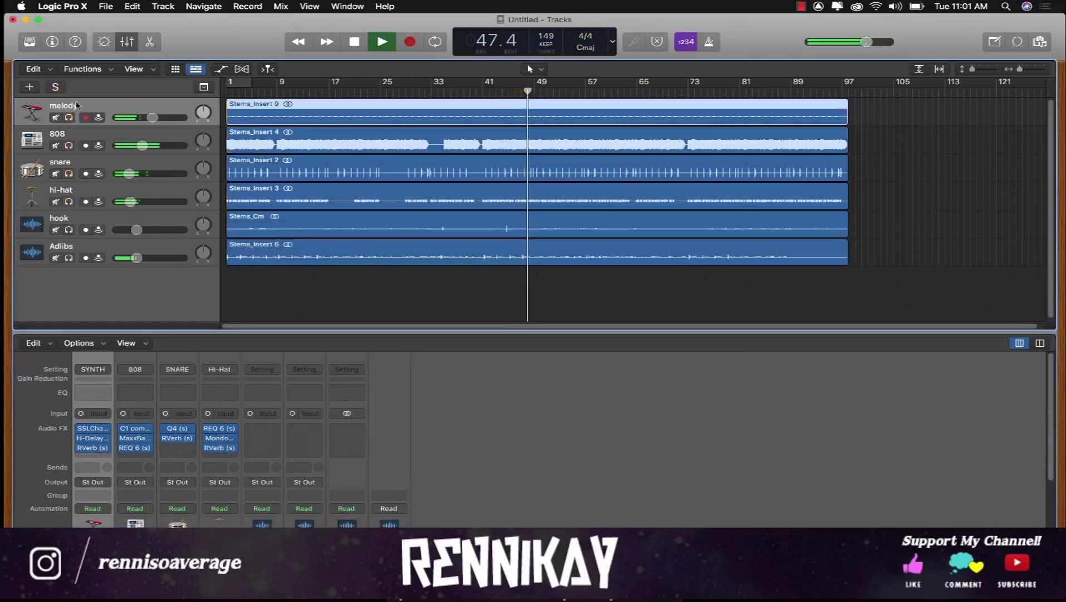
pyautogui.click(69, 230)
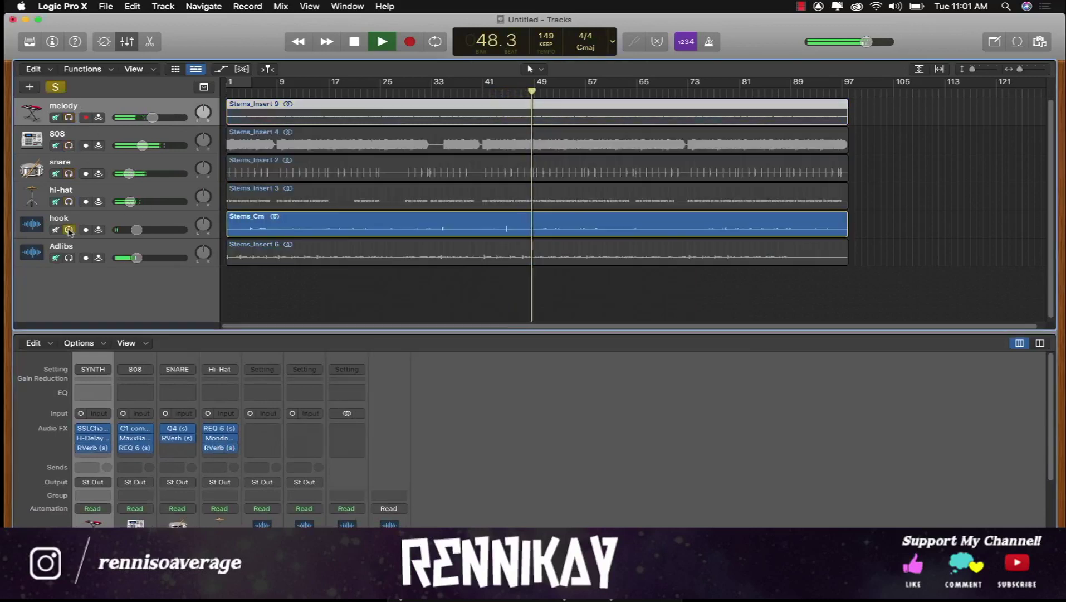
pyautogui.click(262, 437)
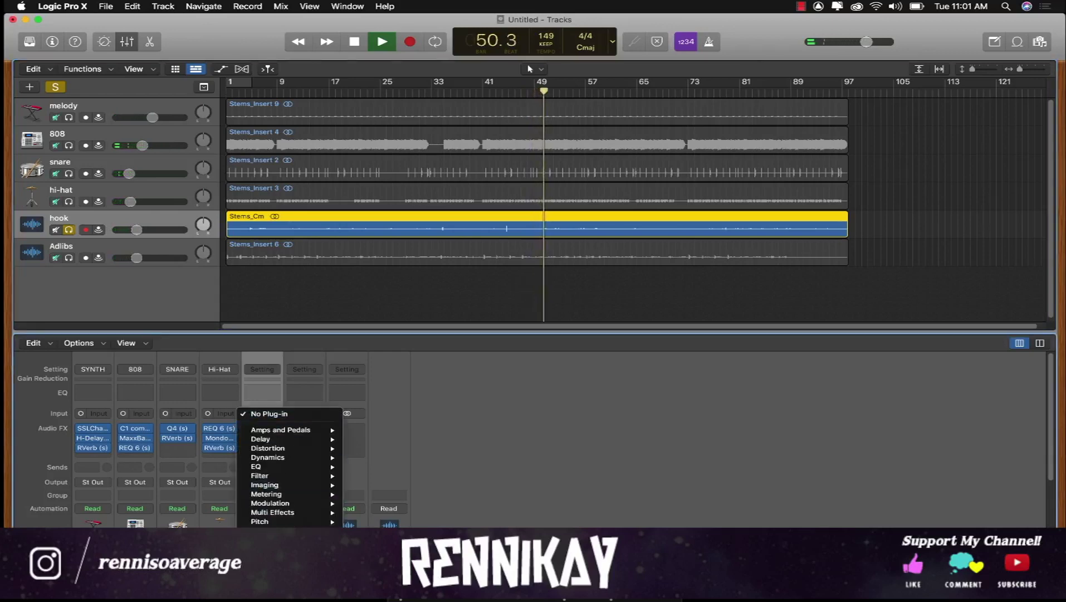
pyautogui.moveTo(526, 477)
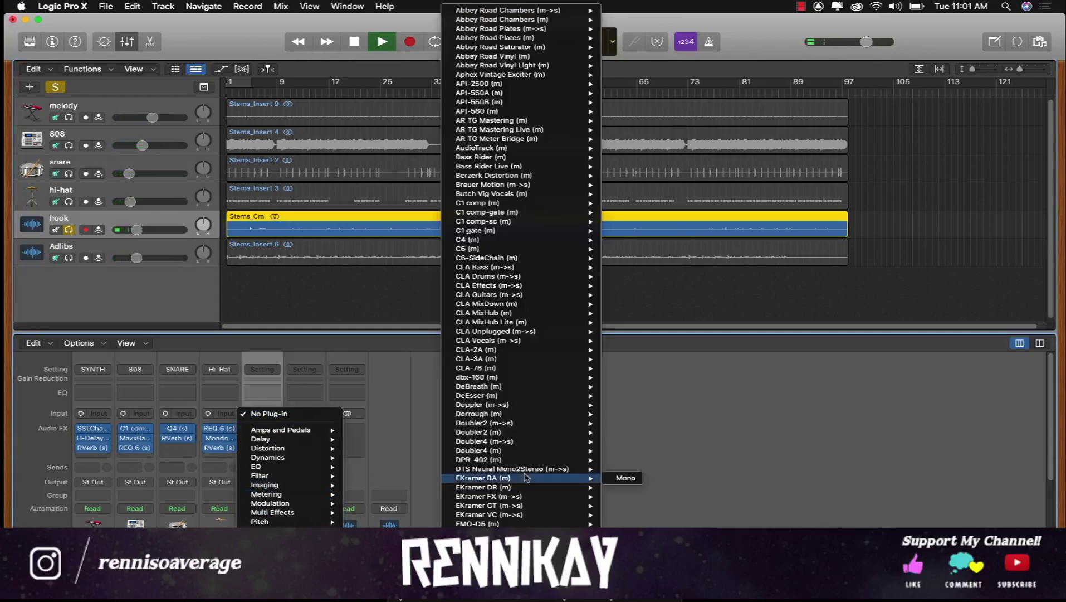
pyautogui.scroll(-20, 526, 477)
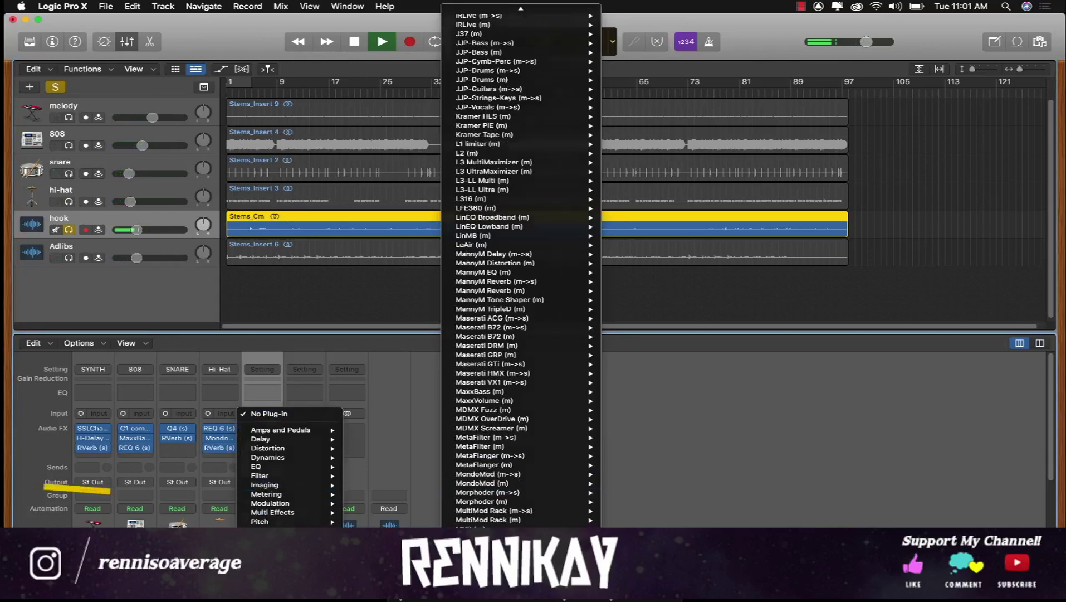
pyautogui.click(620, 556)
pyautogui.moveTo(503, 419); pyautogui.dragTo(502, 398)
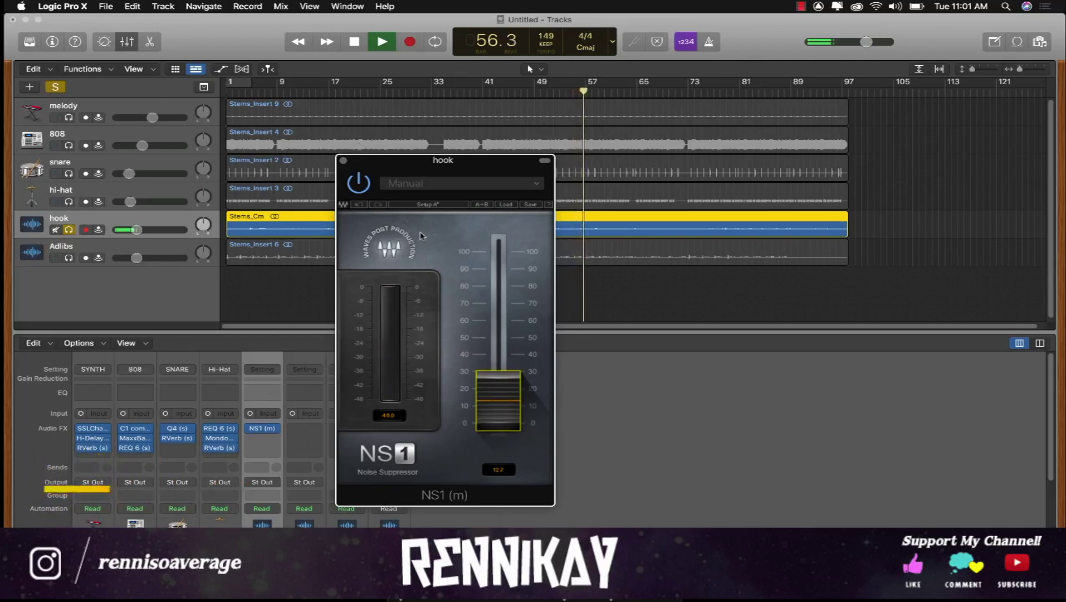
pyautogui.click(343, 161)
# Raise the hook track's volume to -5.4 dB and route its output to Bus 1.
pyautogui.moveTo(137, 230); pyautogui.dragTo(150, 230)
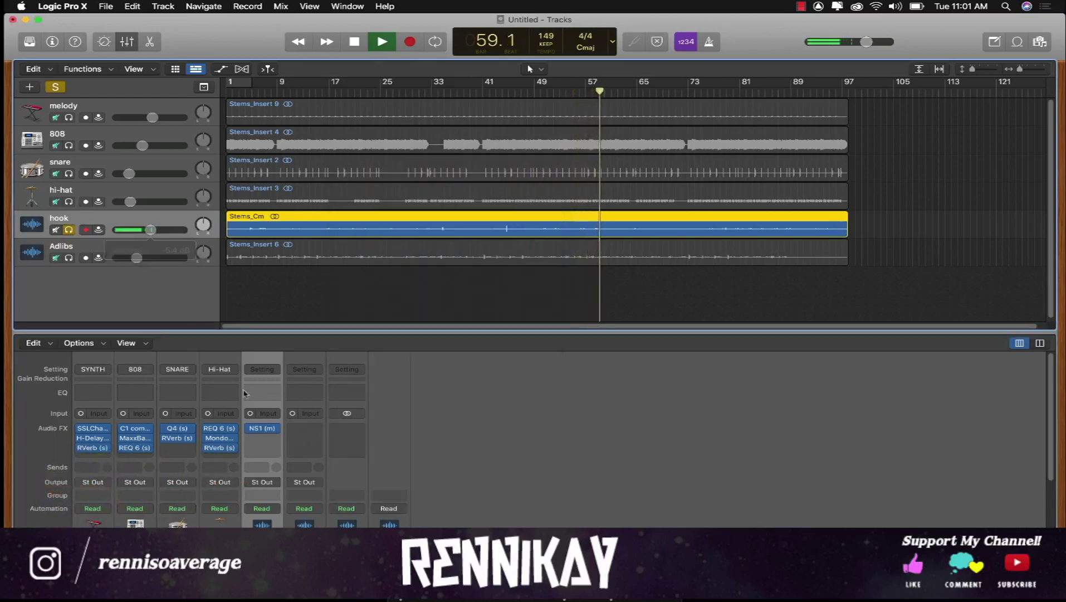
pyautogui.click(262, 481)
pyautogui.moveTo(279, 522)
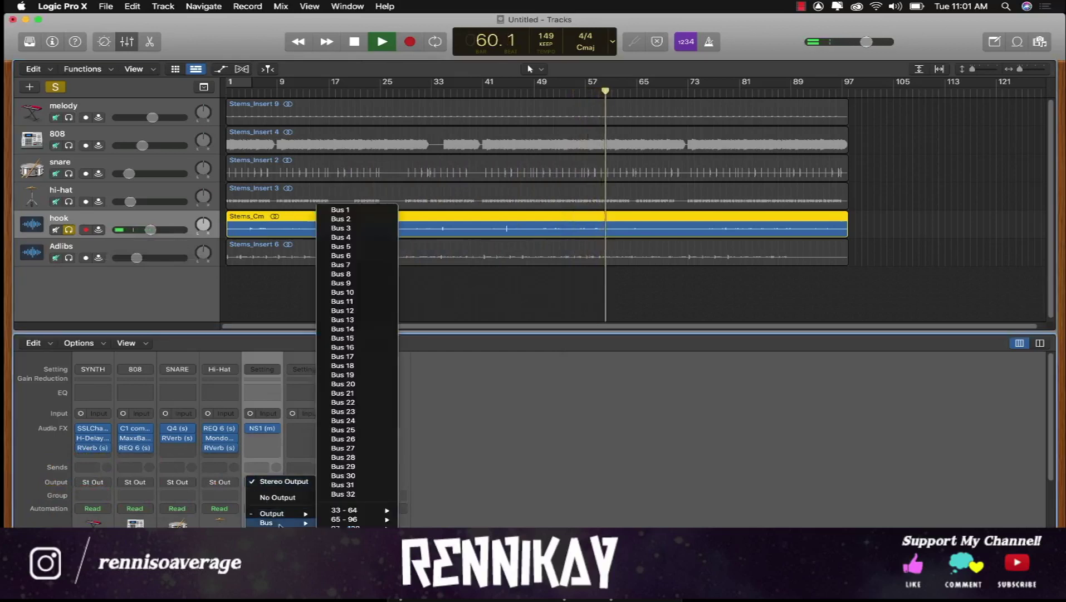
pyautogui.click(352, 210)
# Load the user channel strip setting HOOK on the Bus 1 aux channel and lower that channel's fader.
pyautogui.click(348, 370)
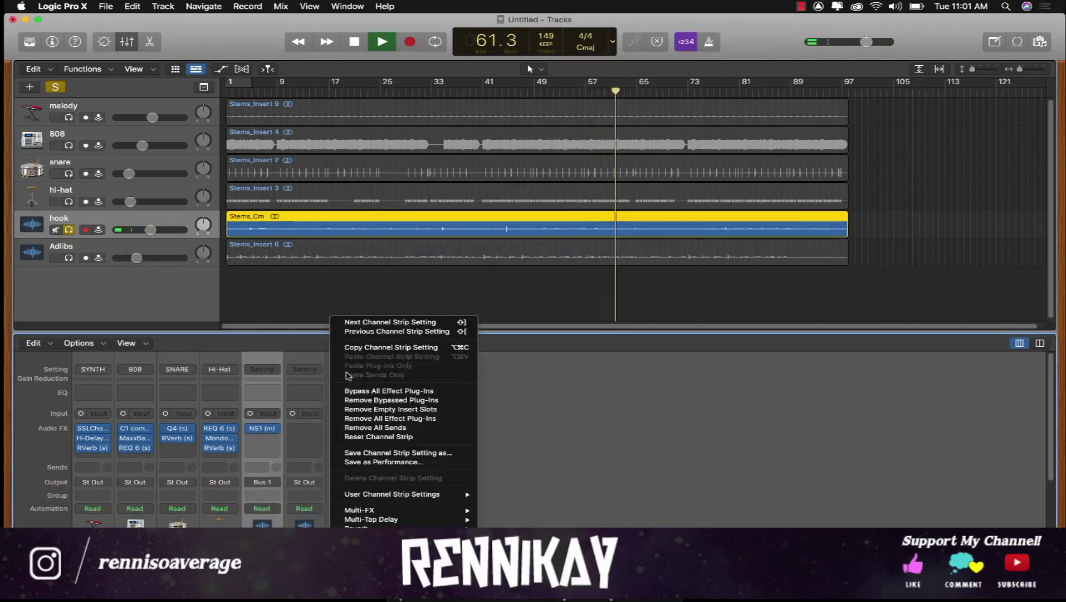
pyautogui.moveTo(424, 494)
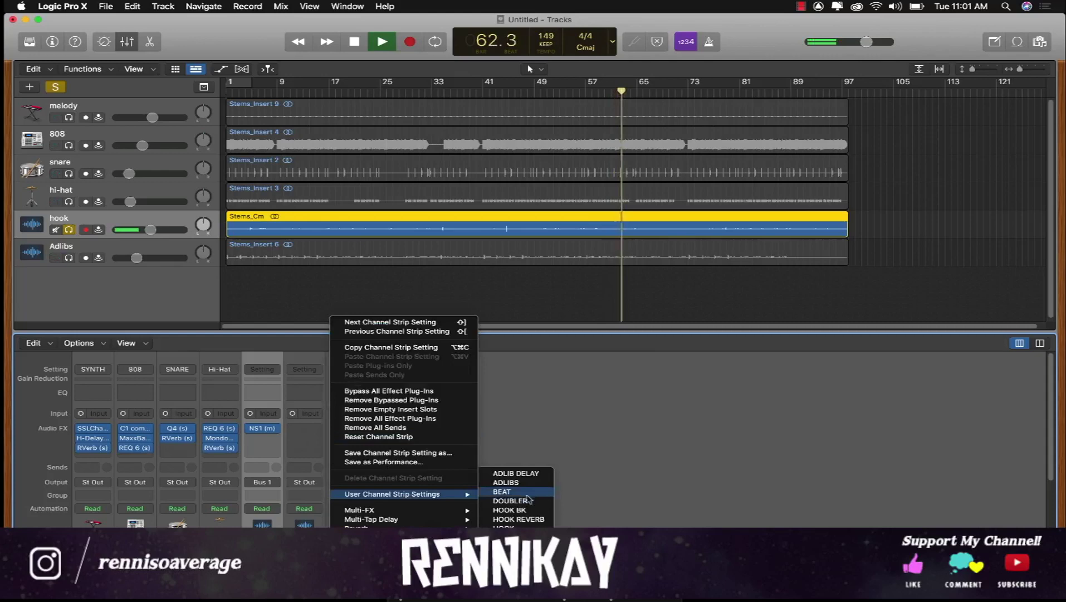
pyautogui.click(515, 529)
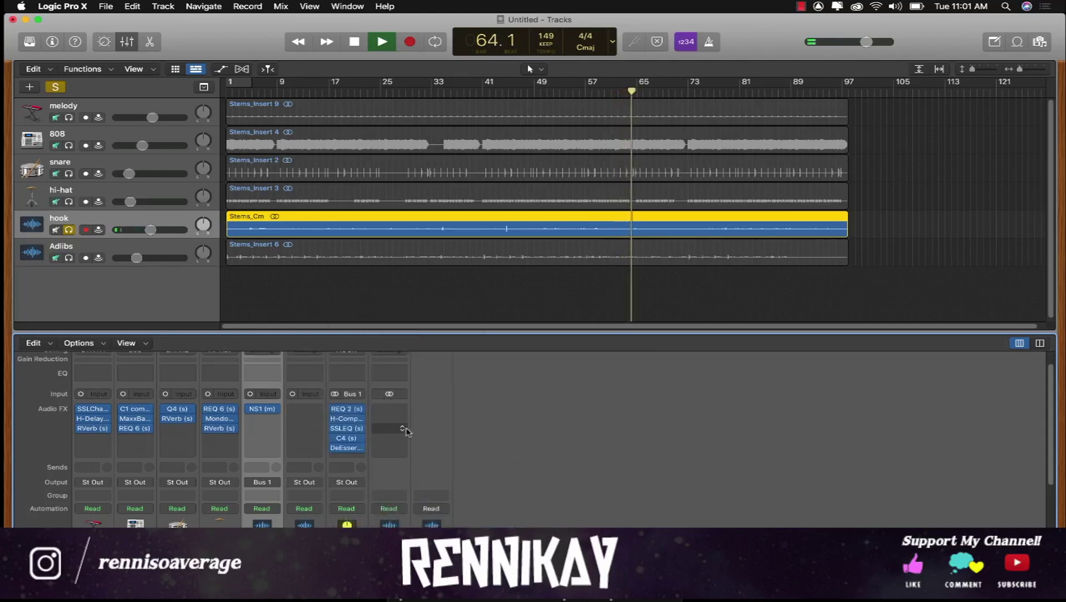
pyautogui.scroll(-5, 357, 457)
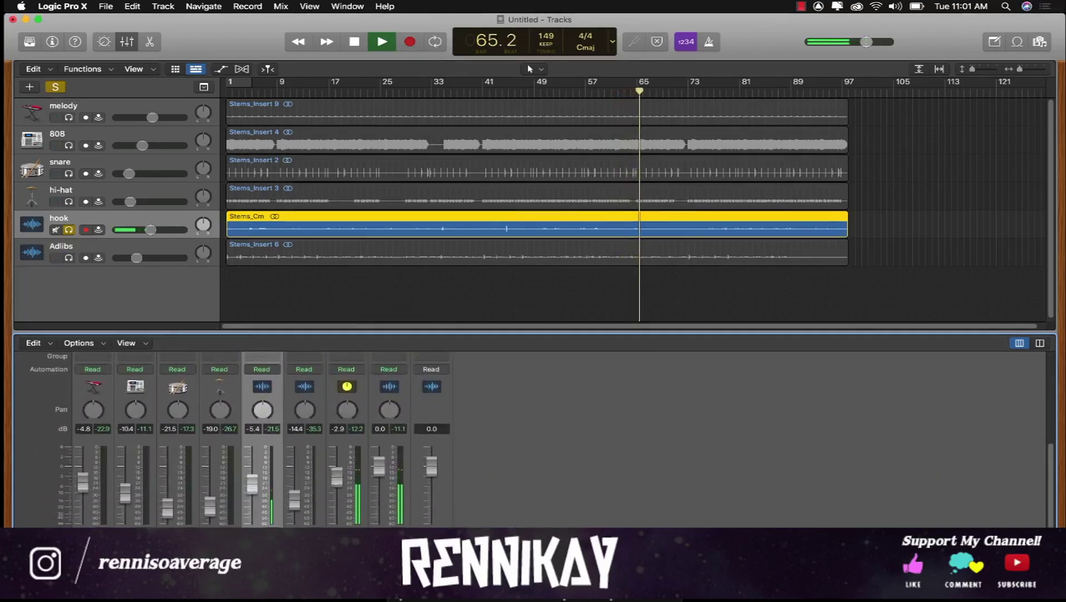
pyautogui.moveTo(338, 480); pyautogui.dragTo(338, 507)
# Bypass the hook track's NS1 noise suppressor and re-enable it to compare the sound.
pyautogui.scroll(5, 274, 458)
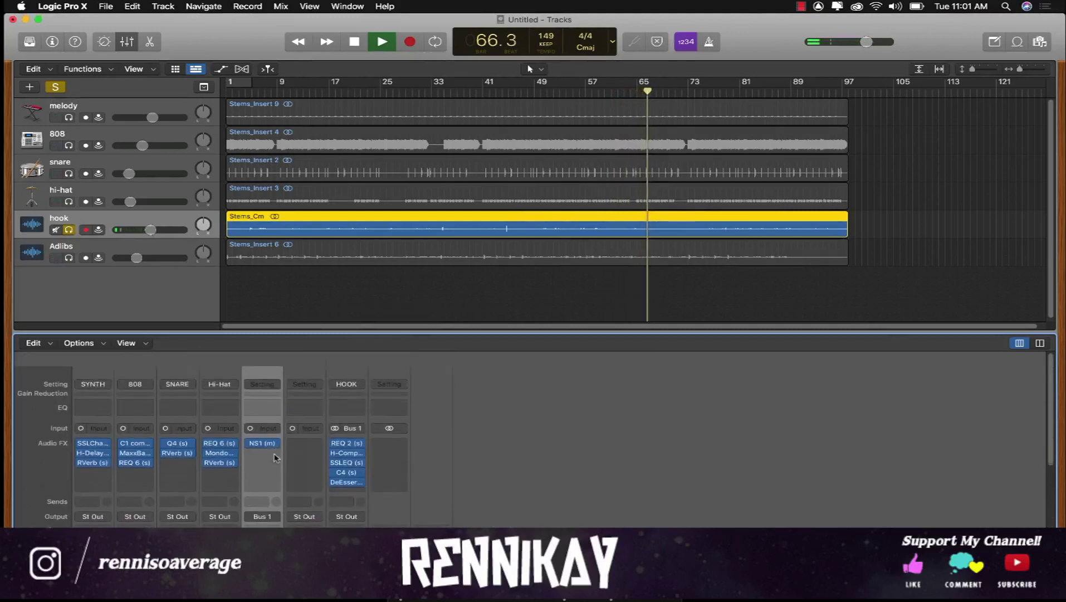
pyautogui.click(252, 441)
pyautogui.click(253, 445)
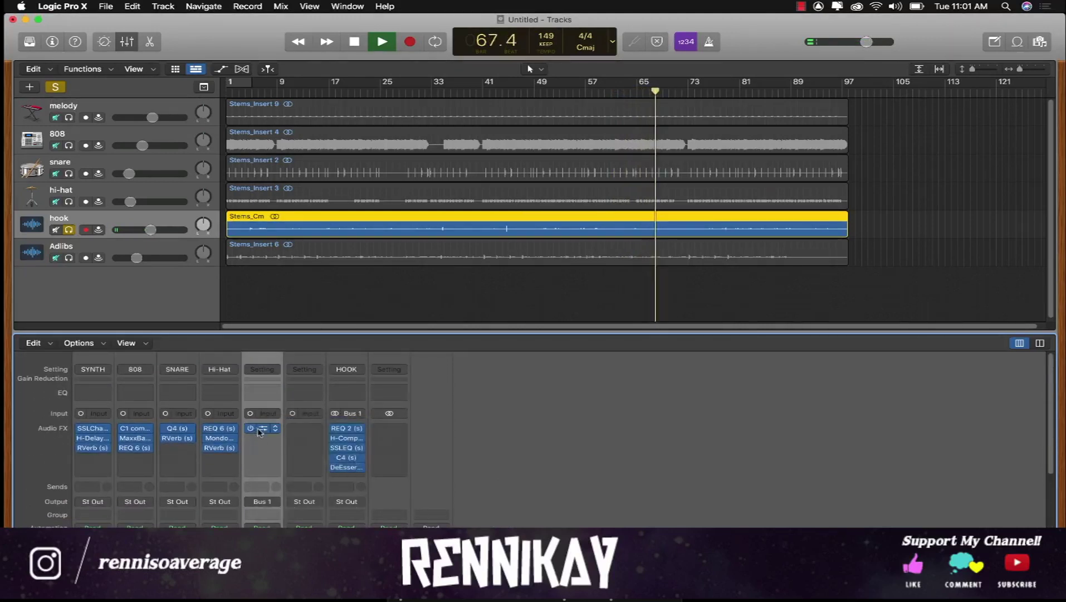
# Insert a Channel EQ on the hook track and enable its low cut at 152 Hz with a 48 dB/Oct slope.
pyautogui.click(260, 437)
pyautogui.moveTo(287, 514)
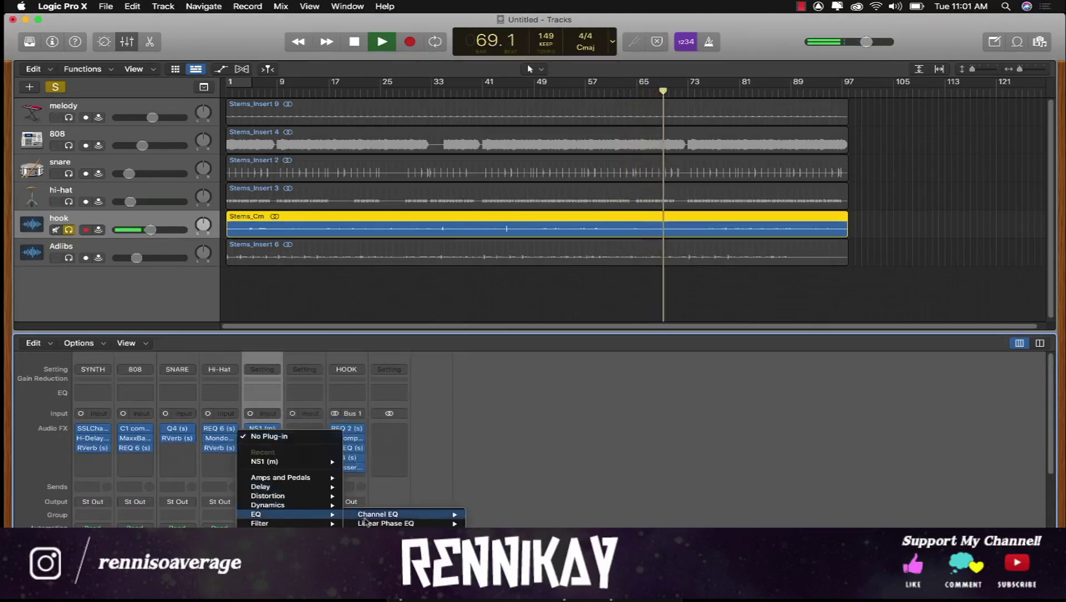
pyautogui.click(372, 513)
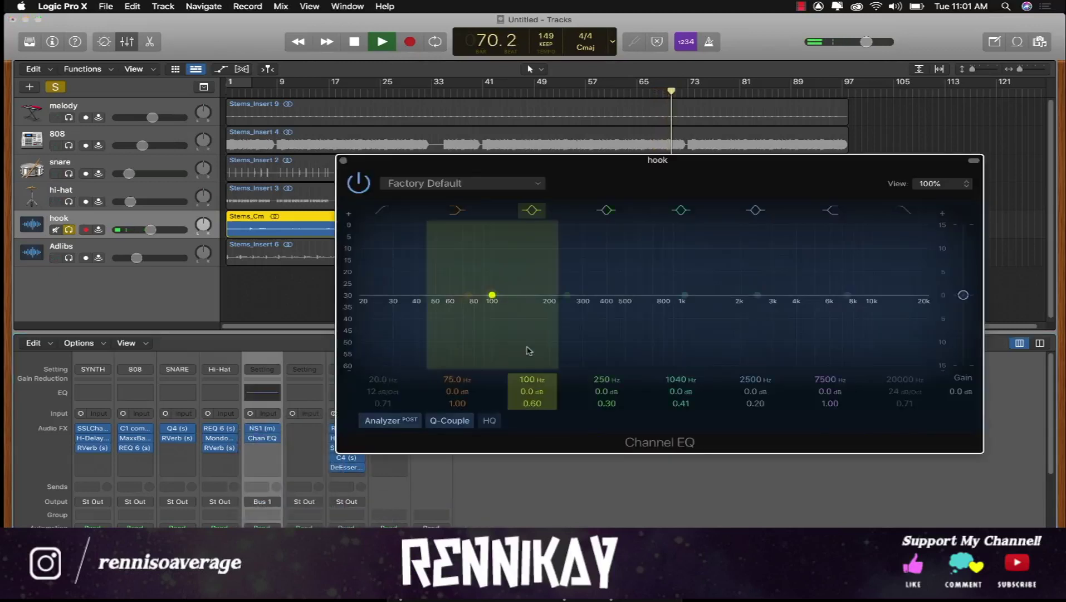
pyautogui.click(382, 210)
pyautogui.moveTo(386, 262); pyautogui.dragTo(533, 307)
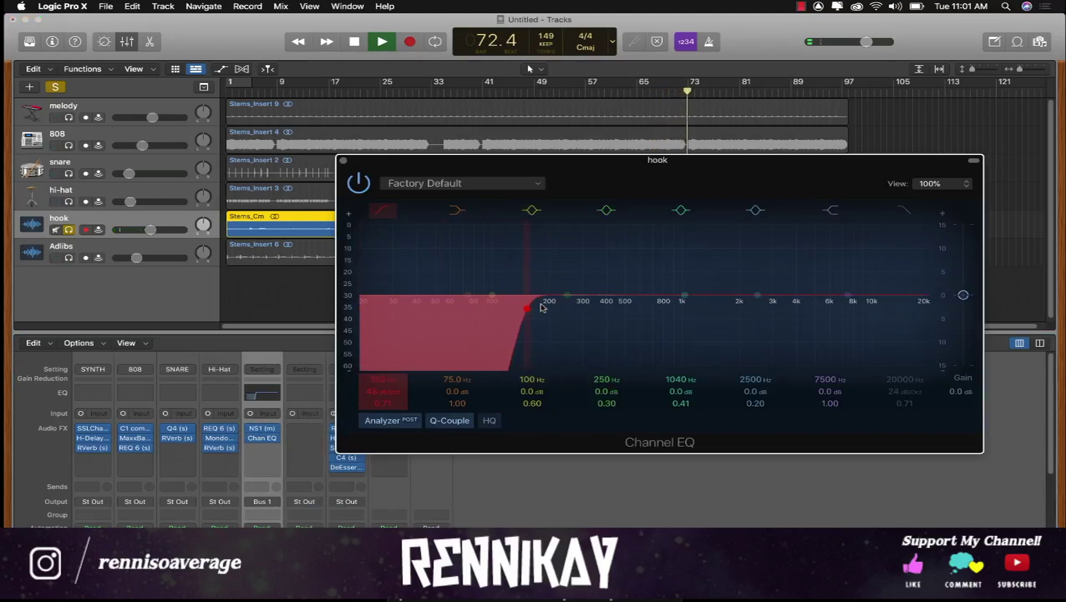
# Play the soloed hook track from an earlier section with the low cut active and close the Channel EQ window.
pyautogui.press('space')
pyautogui.moveTo(526, 162); pyautogui.dragTo(578, 345)
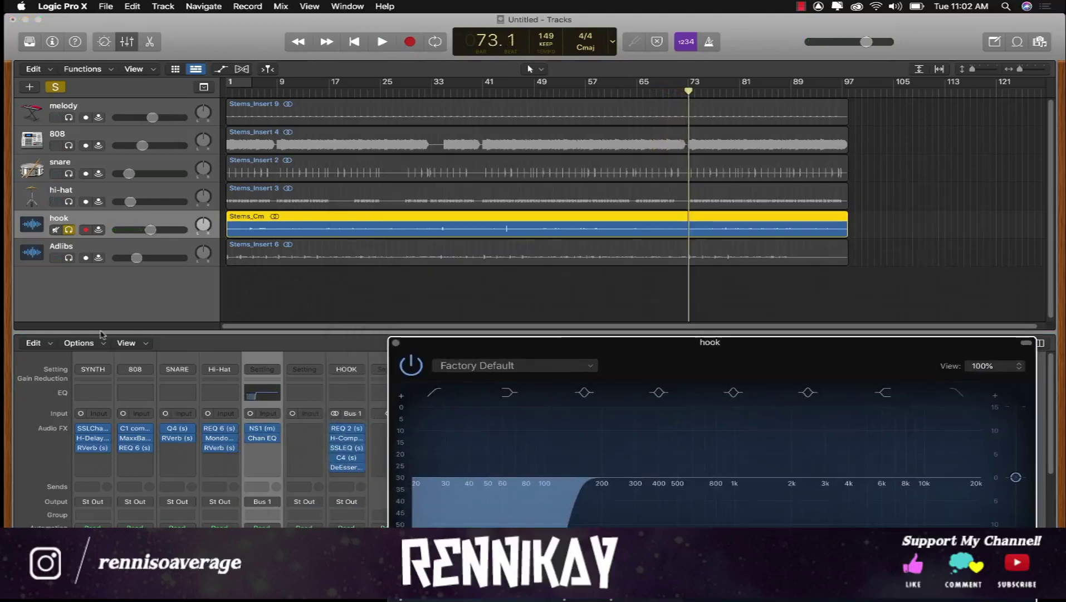
pyautogui.click(110, 239)
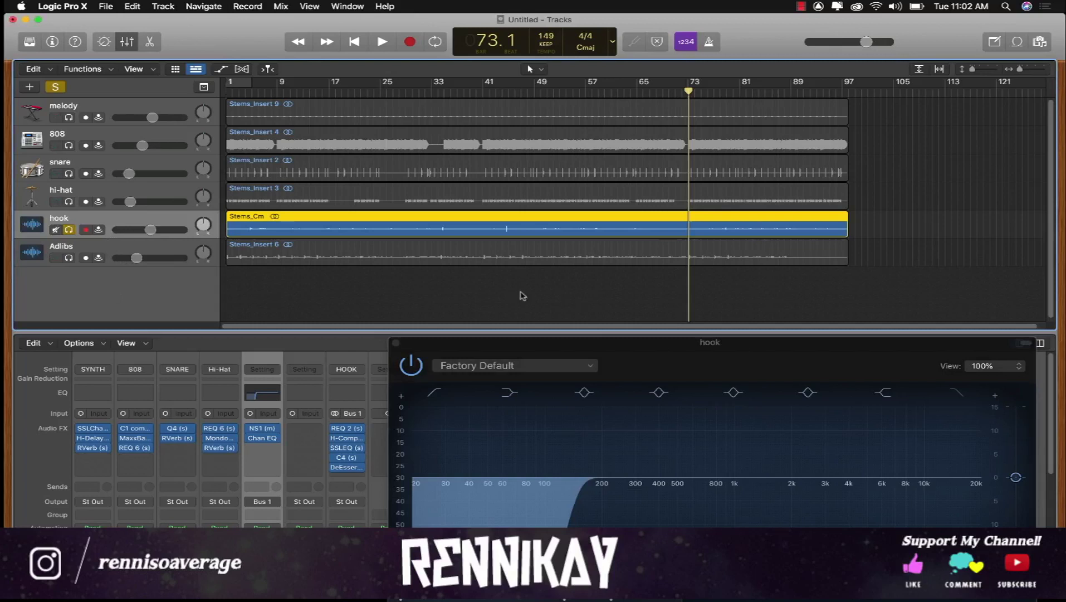
pyautogui.press('space')
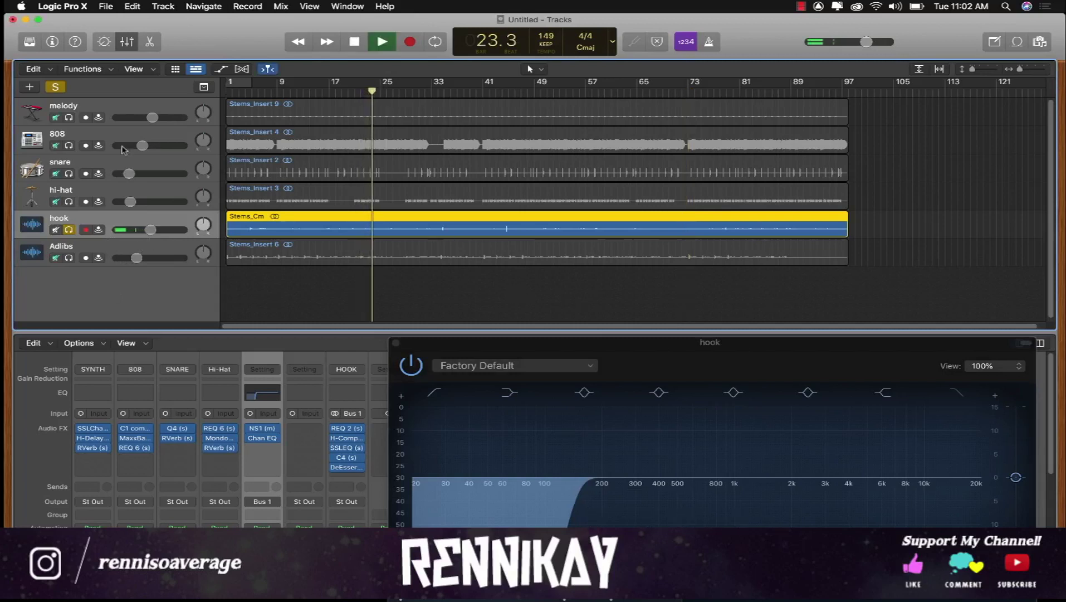
pyautogui.click(396, 343)
pyautogui.press('space')
# Rename the hook track Adlibs and switch the solo from it to the track directly below.
pyautogui.doubleClick(60, 217)
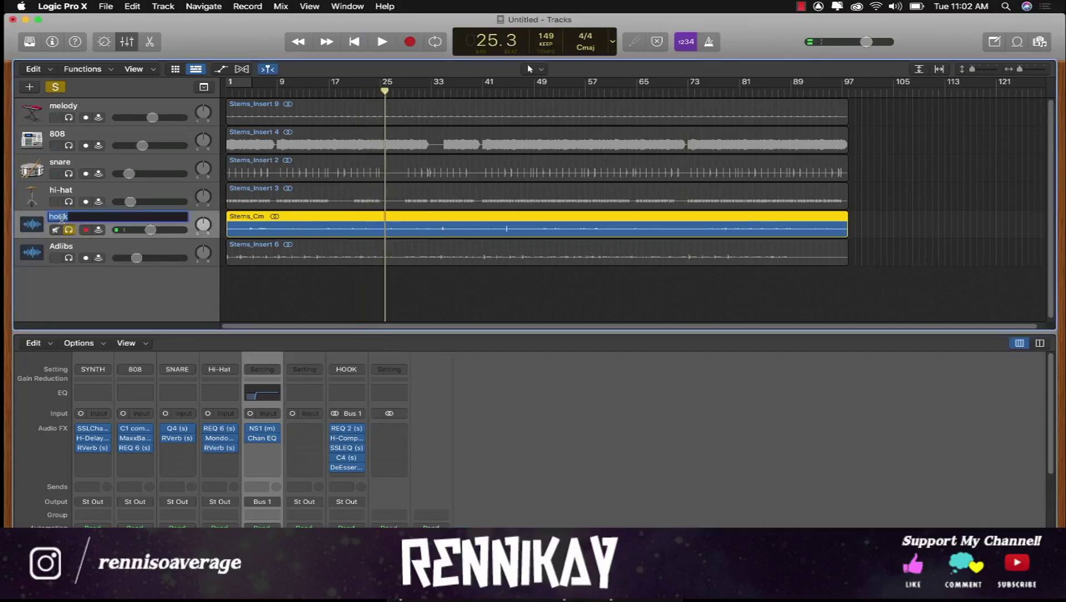
pyautogui.write('Adlibs')
pyautogui.press('Return')
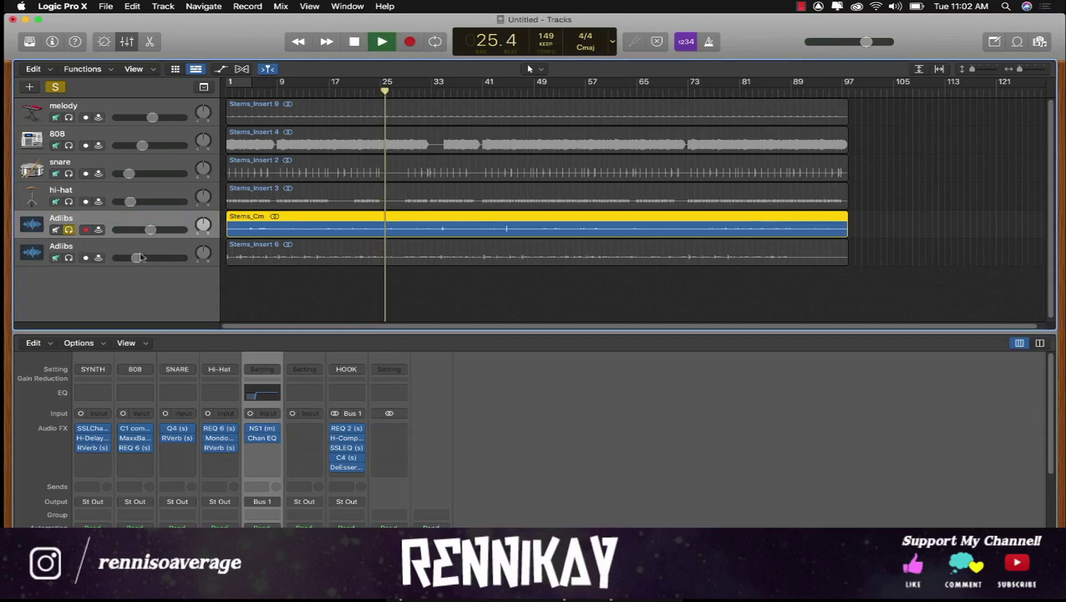
pyautogui.click(69, 258)
pyautogui.click(69, 230)
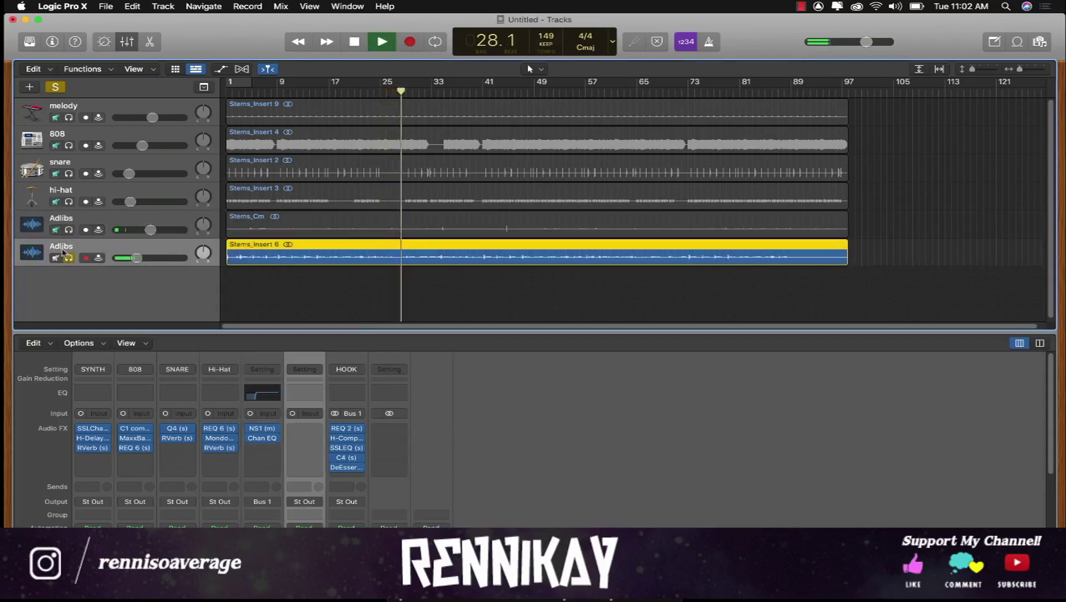
# Rename the soloed bottom track Hook and move it above the Adlibs track.
pyautogui.doubleClick(61, 246)
pyautogui.write('Hook')
pyautogui.press('Return')
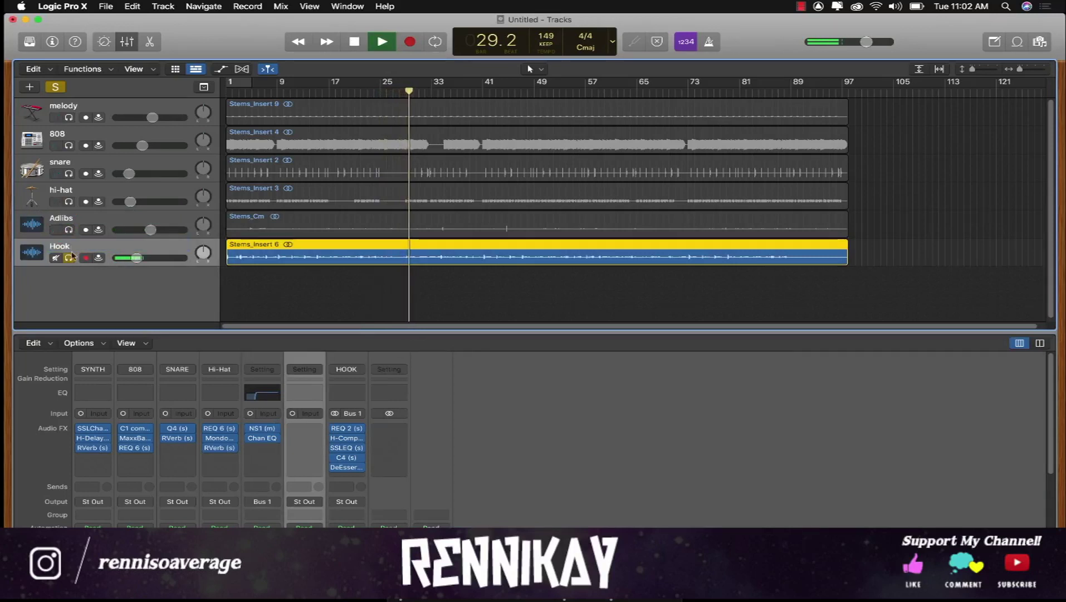
pyautogui.moveTo(77, 252); pyautogui.dragTo(77, 220)
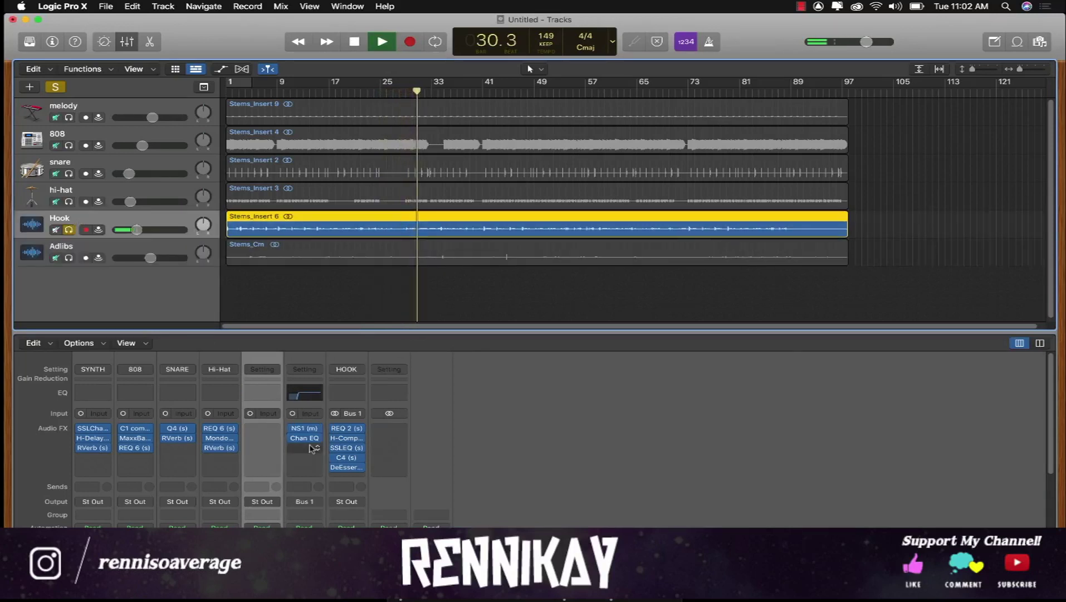
# Route the Hook track's output to Bus 1, which feeds the HOOK aux channel.
pyautogui.click(262, 501)
pyautogui.moveTo(281, 528)
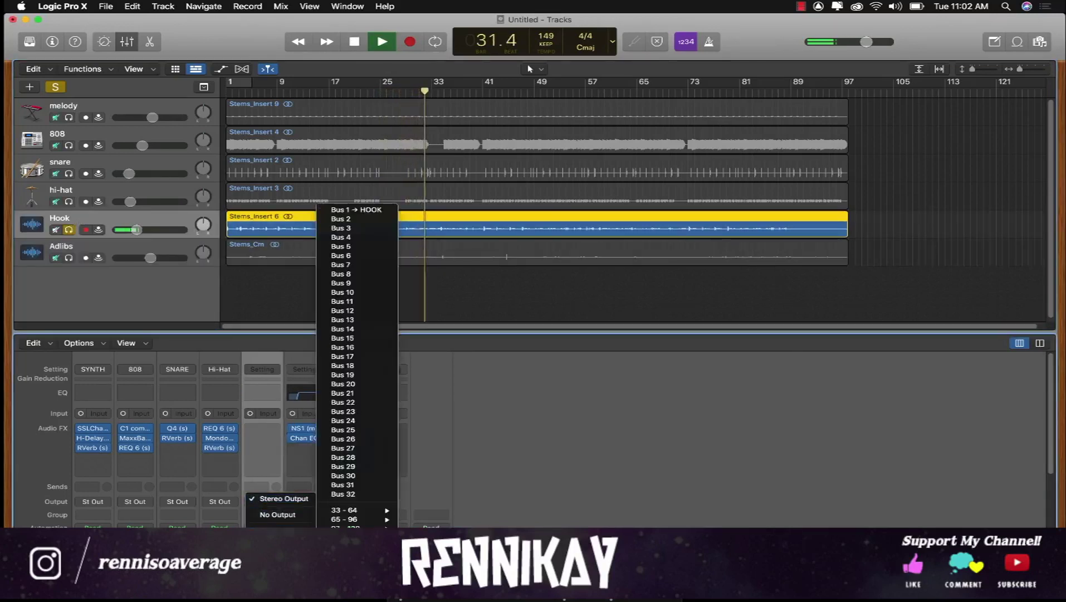
pyautogui.click(344, 209)
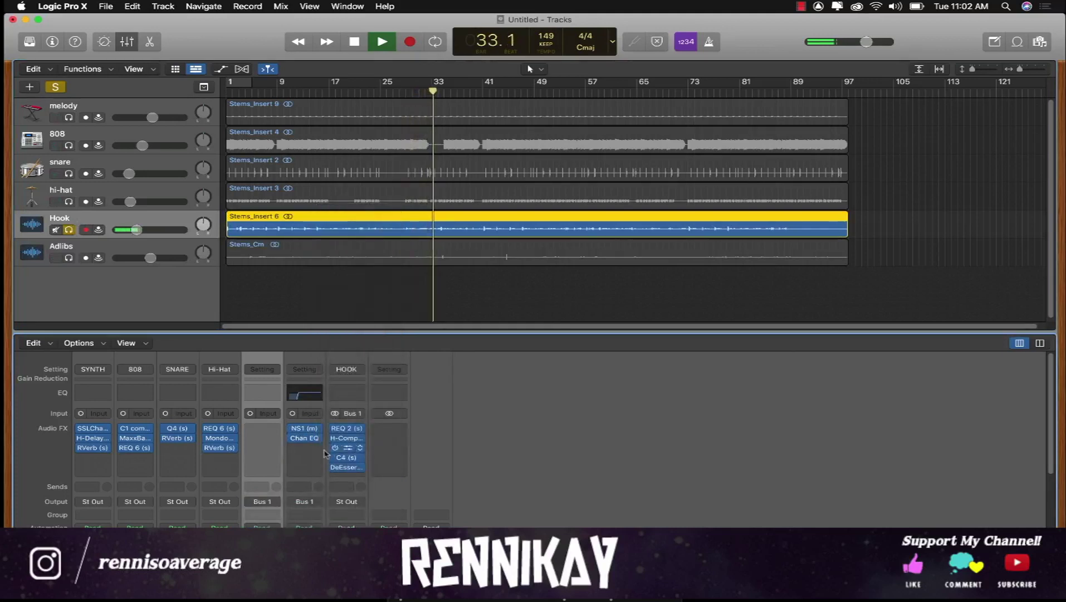
# Set the Adlibs channel to No Output and move its NS1 and Channel EQ plug-ins to the Hook channel.
pyautogui.click(304, 501)
pyautogui.click(329, 515)
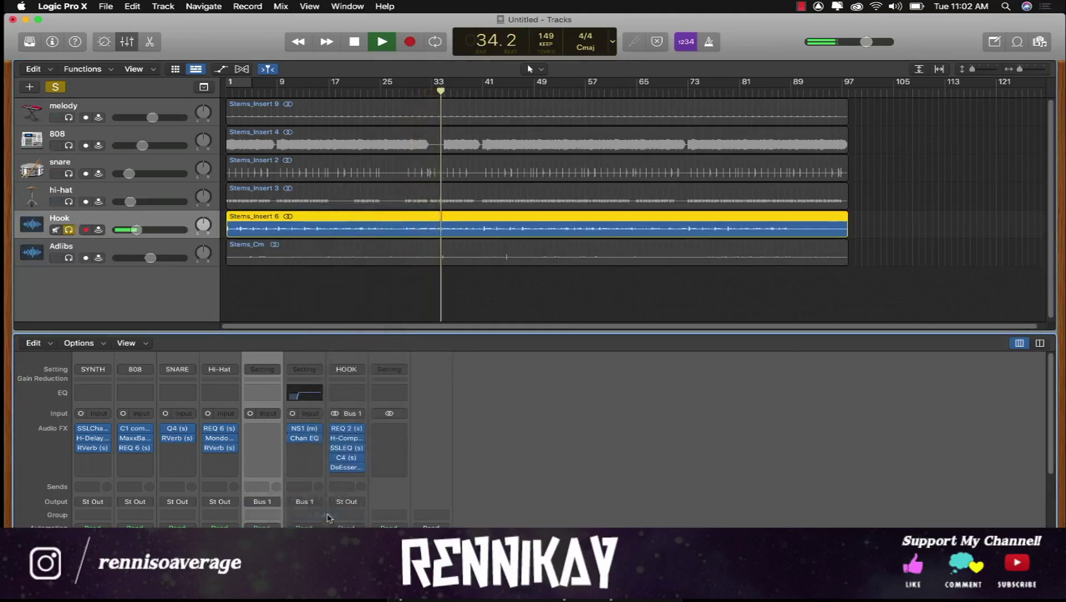
pyautogui.moveTo(304, 428); pyautogui.dragTo(261, 428)
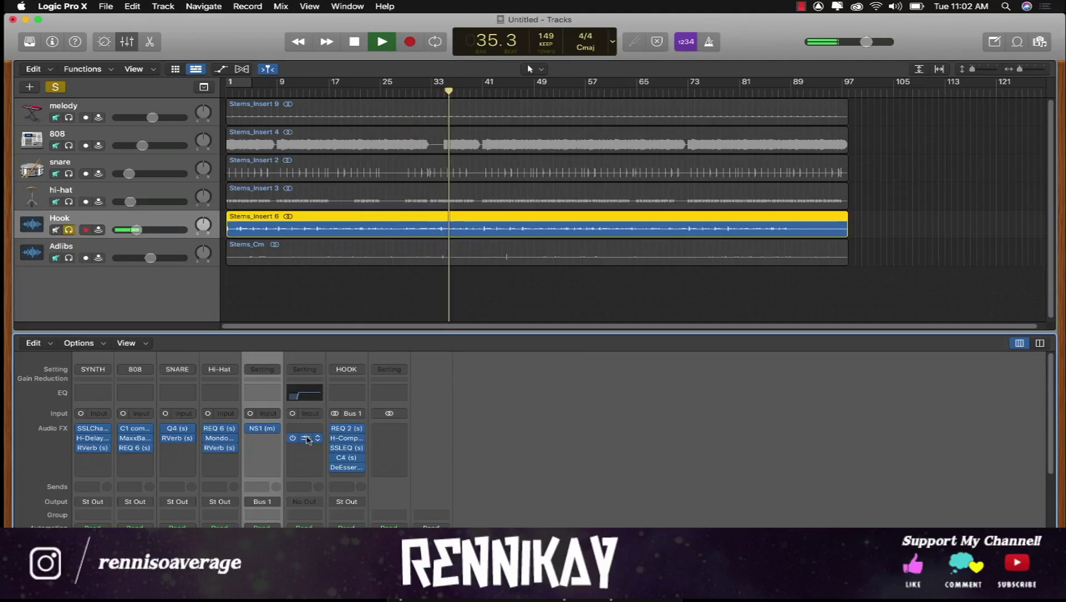
pyautogui.click(263, 440)
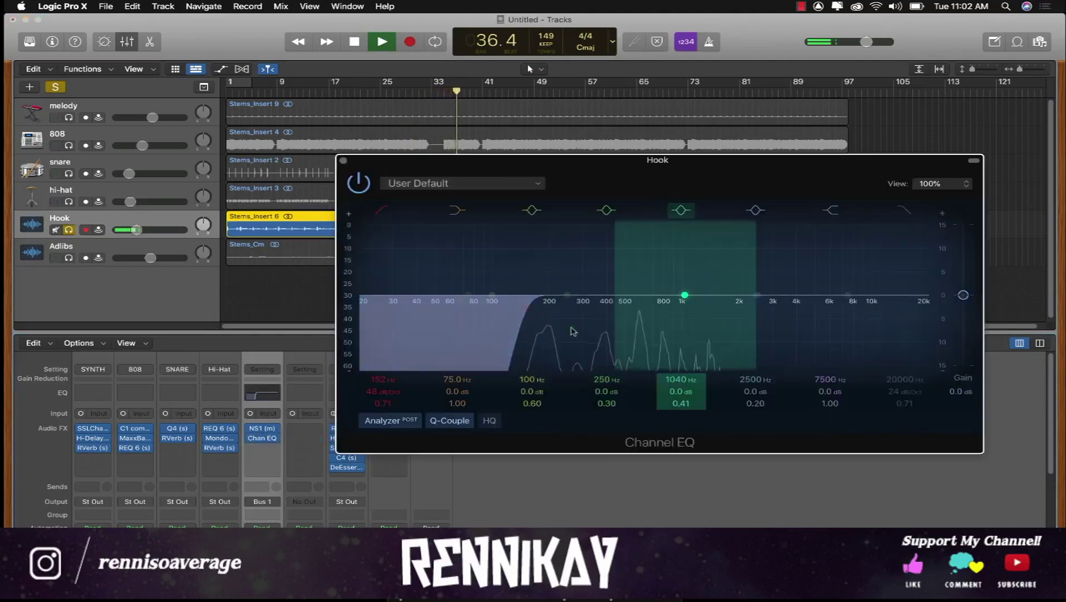
# Sweep the Hook Channel EQ's low-mid bell and set it to a 2.9 dB cut at 180 Hz with a Q of 2.80.
pyautogui.scroll(10, 518, 318)
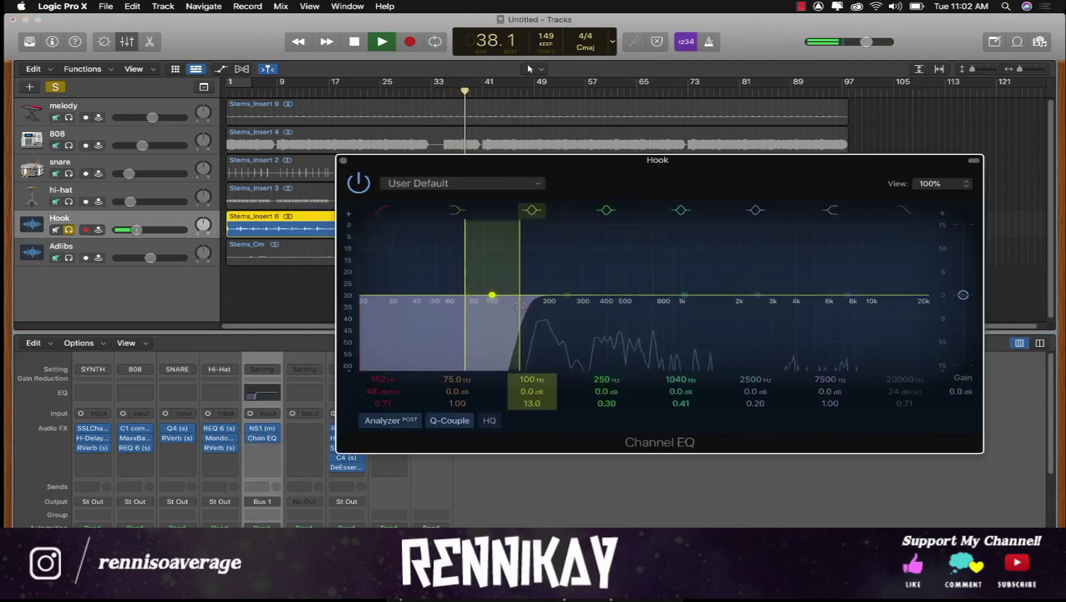
pyautogui.moveTo(509, 323); pyautogui.dragTo(570, 244)
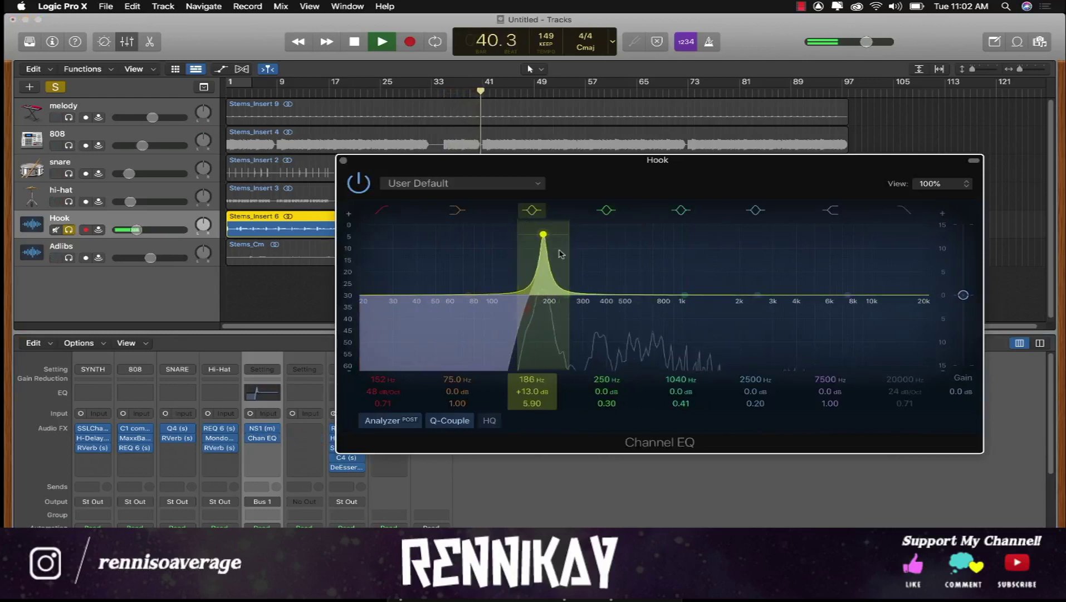
pyautogui.press('XF86AudioRaiseVolume')
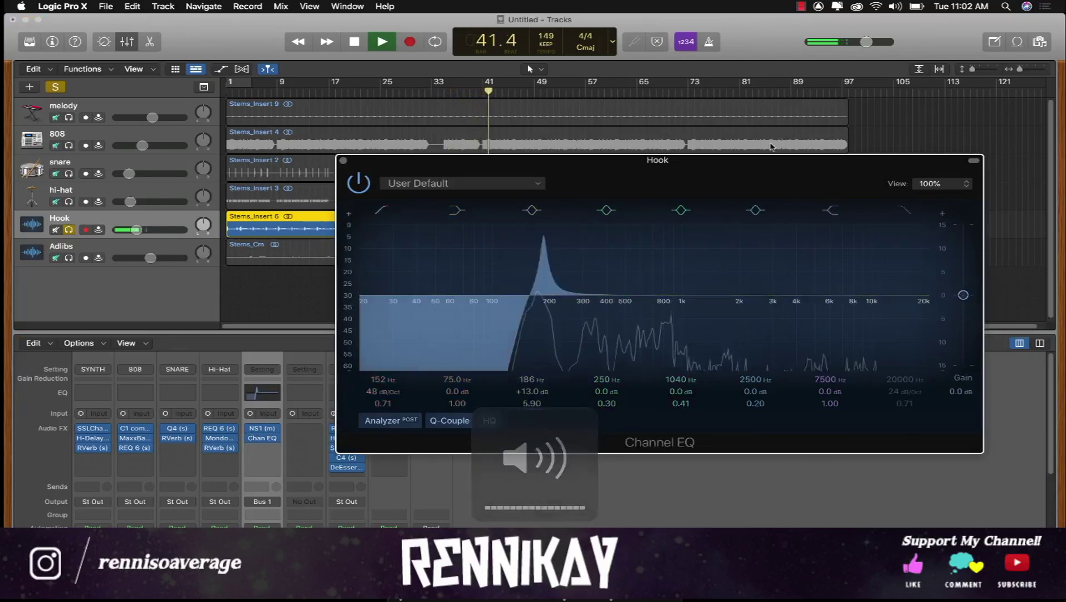
pyautogui.scroll(-5, 454, 518)
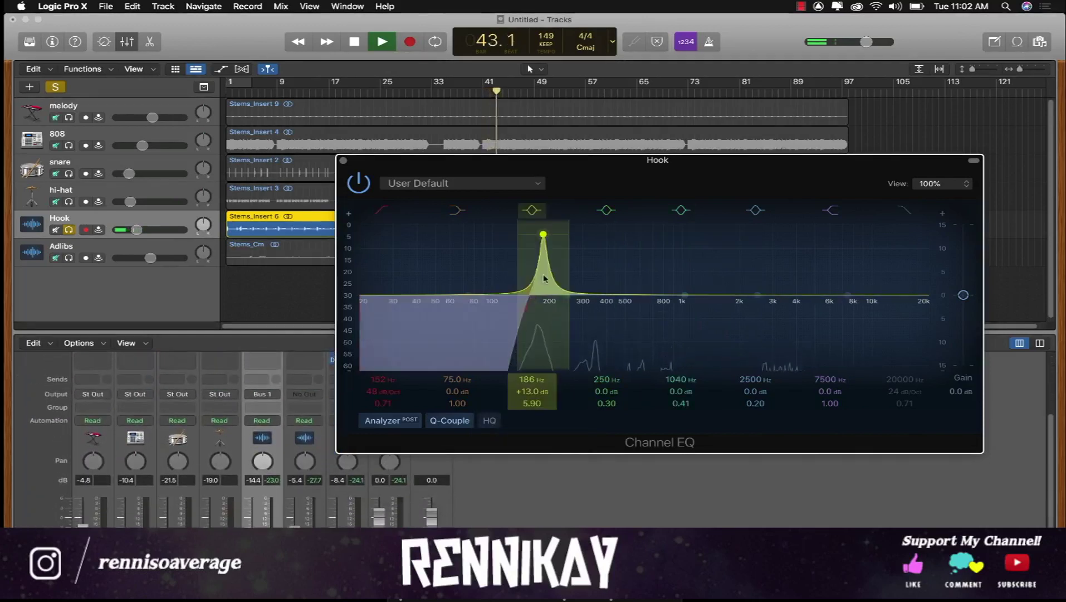
pyautogui.moveTo(545, 277); pyautogui.dragTo(572, 242)
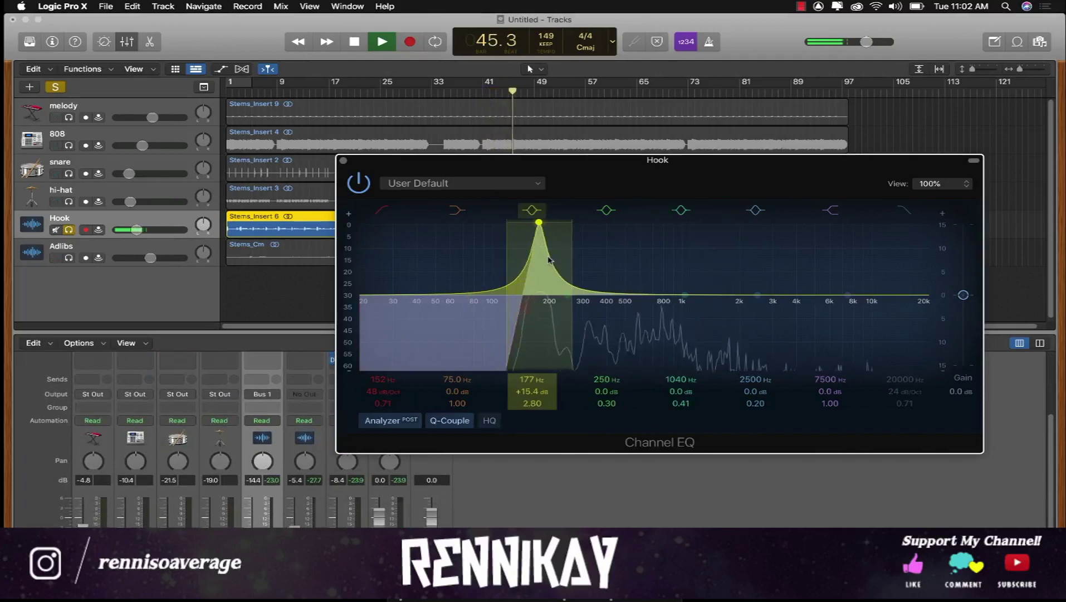
pyautogui.moveTo(533, 381); pyautogui.dragTo(533, 379)
pyautogui.moveTo(541, 222); pyautogui.dragTo(541, 281)
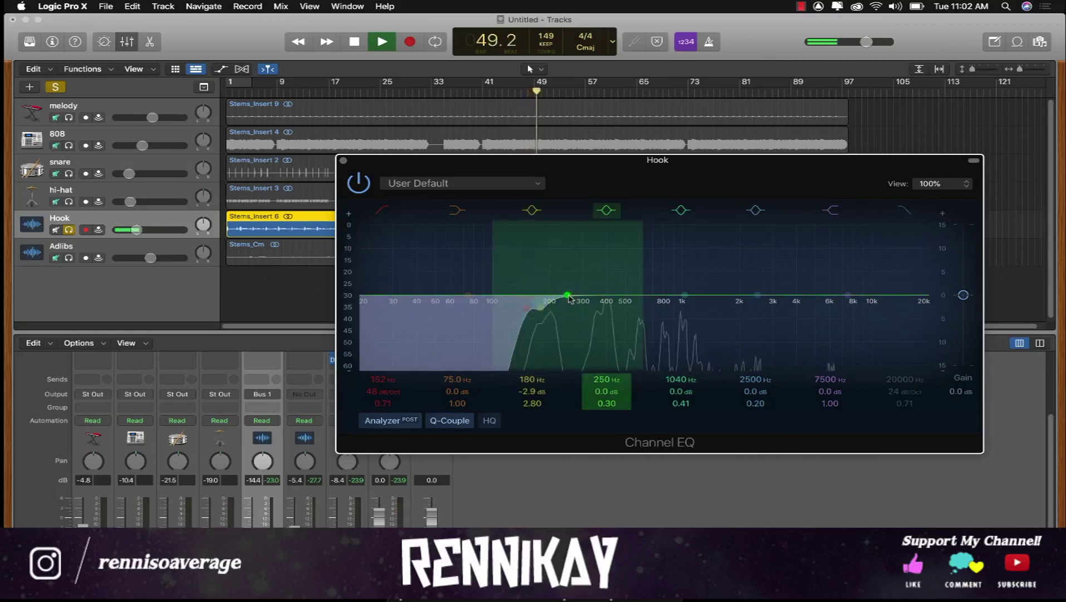
# Cut the Hook EQ by 3.1 dB at 610 Hz (Q 7.00) and 1.2 dB at 354 Hz (Q 1.80), and boost 2500 Hz by 1.6 dB.
pyautogui.moveTo(643, 315)
pyautogui.mouseDown()
pyautogui.moveTo(597, 315)
pyautogui.moveTo(609, 241)
pyautogui.moveTo(663, 247)
pyautogui.moveTo(654, 319)
pyautogui.mouseUp()
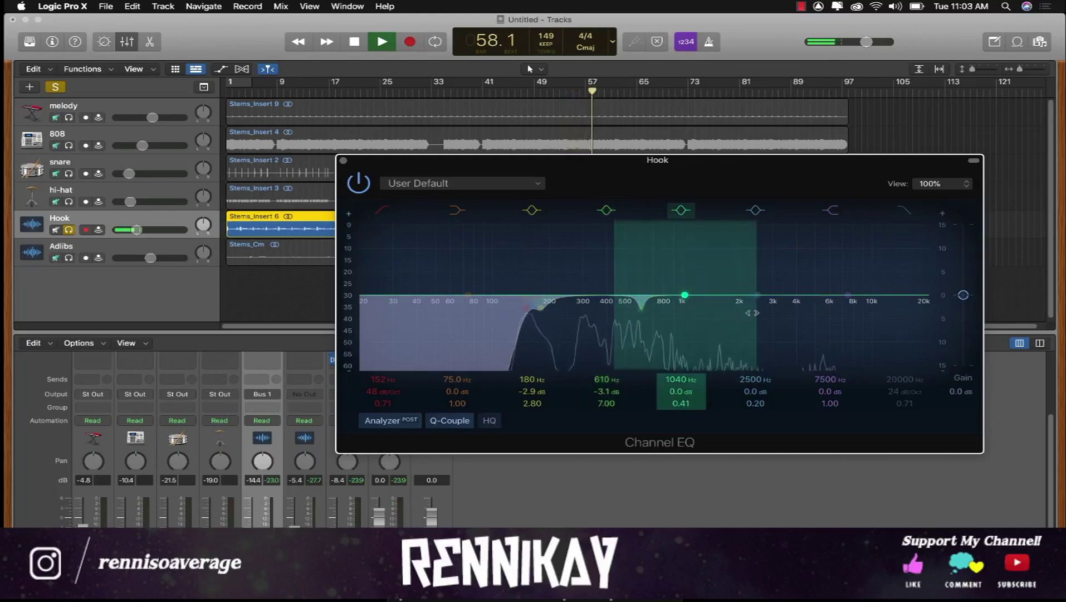
pyautogui.moveTo(752, 313); pyautogui.dragTo(620, 325)
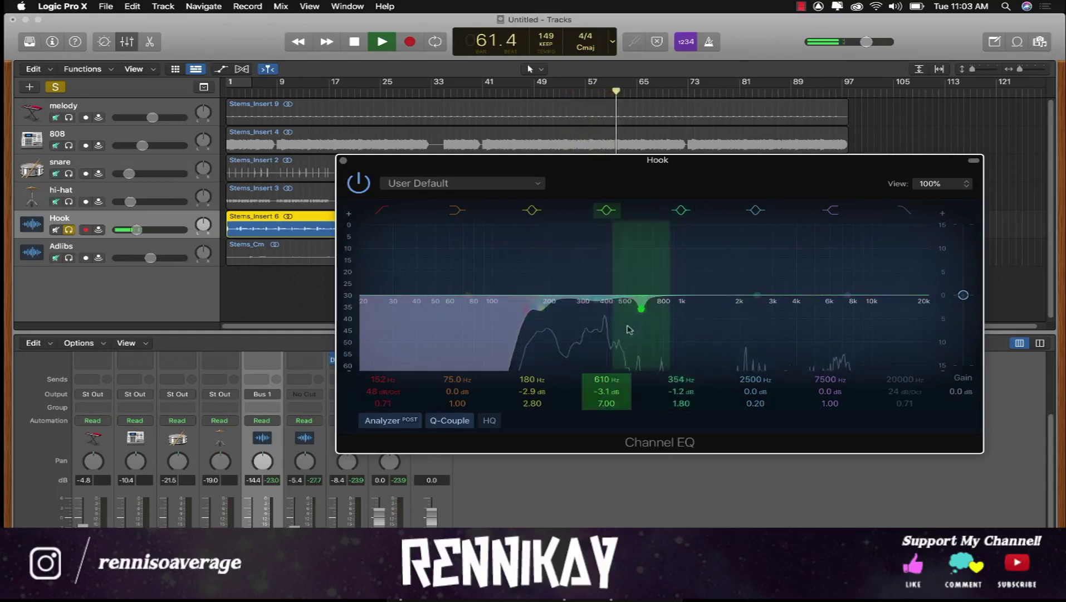
pyautogui.moveTo(757, 294); pyautogui.dragTo(755, 287)
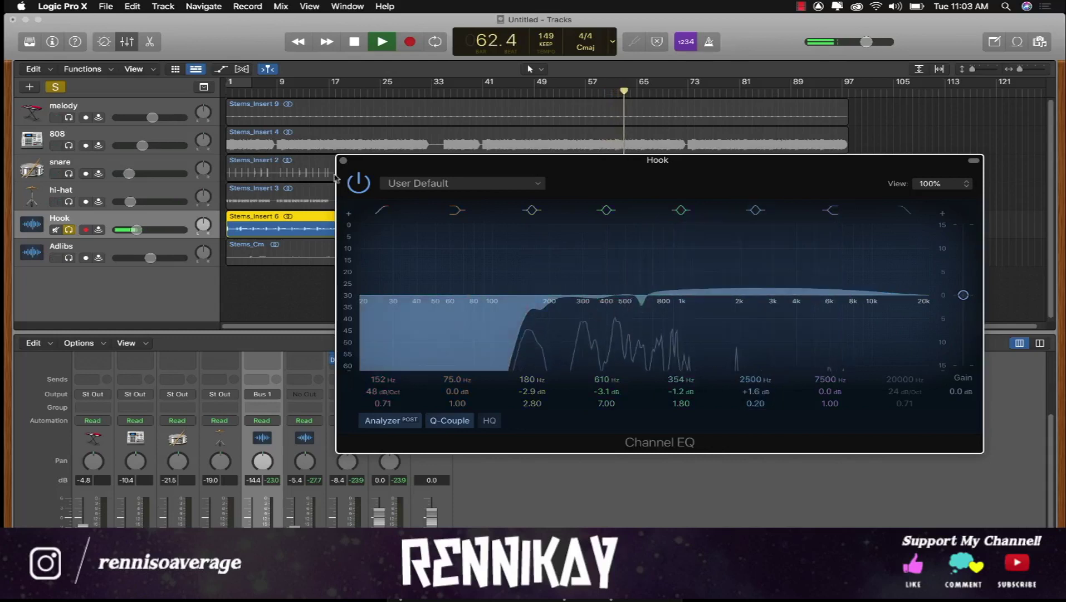
# Close the Channel EQ and raise the Hook track's volume slightly.
pyautogui.click(343, 160)
pyautogui.moveTo(136, 230); pyautogui.dragTo(145, 229)
pyautogui.scroll(4, 267, 501)
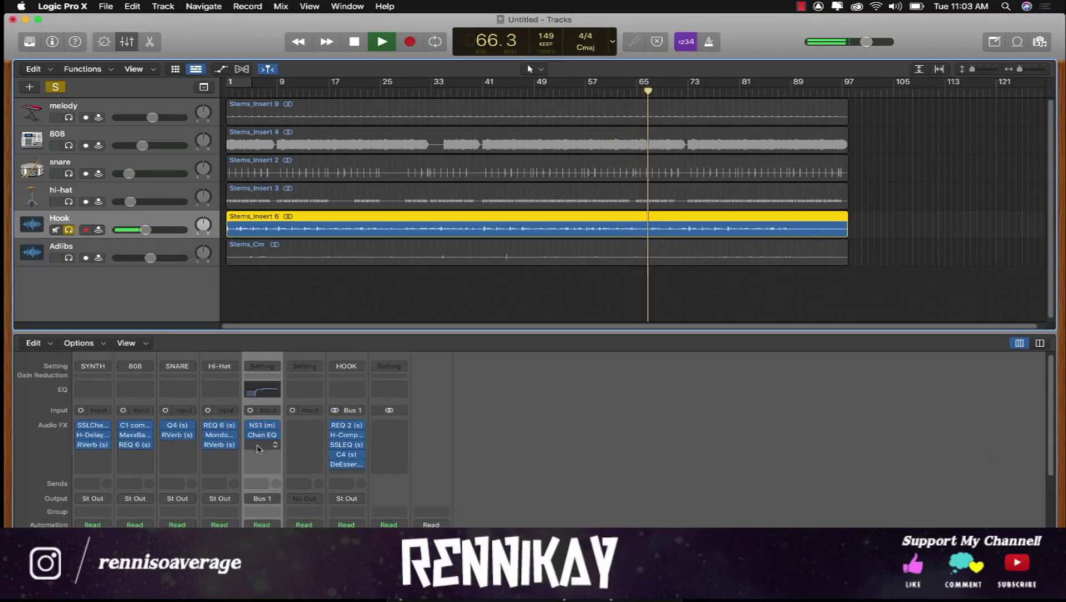
# Check the SSLEQ settings on the HOOK aux channel and the Hook track's send options, leaving the send empty.
pyautogui.click(346, 444)
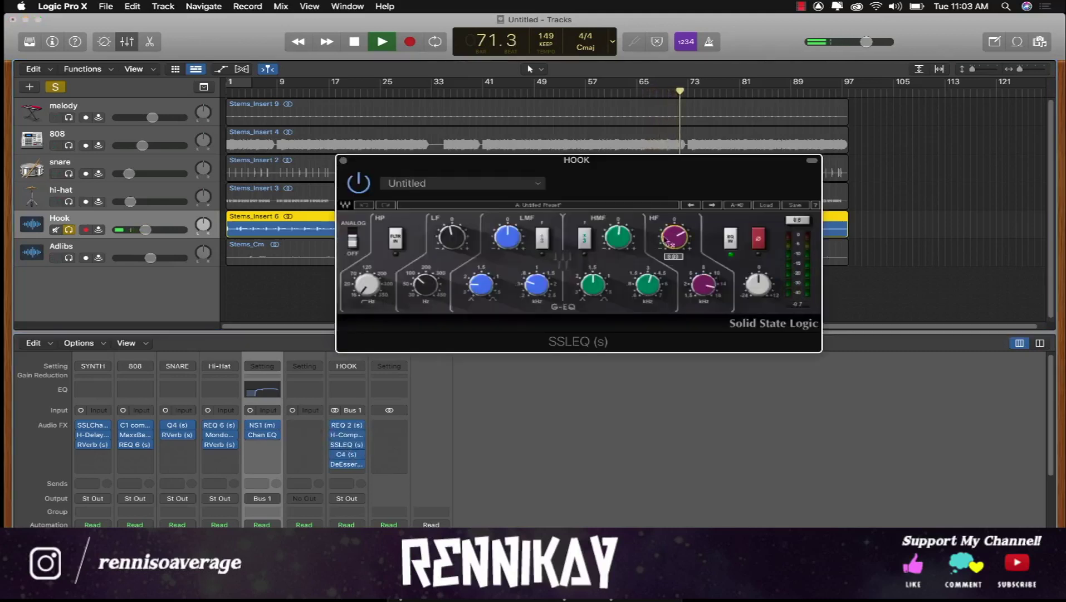
pyautogui.click(344, 161)
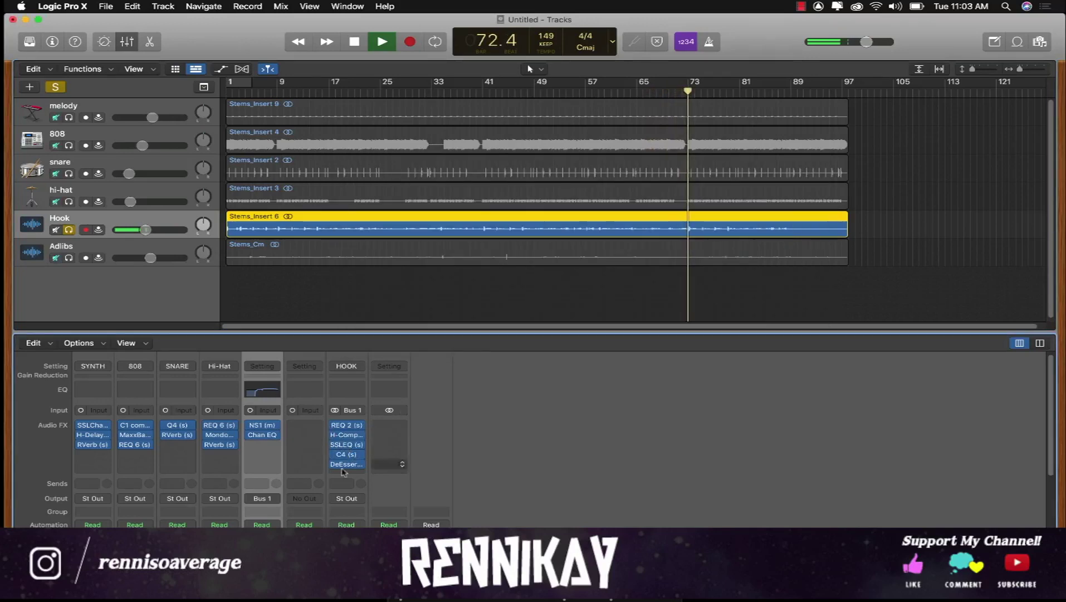
pyautogui.click(259, 483)
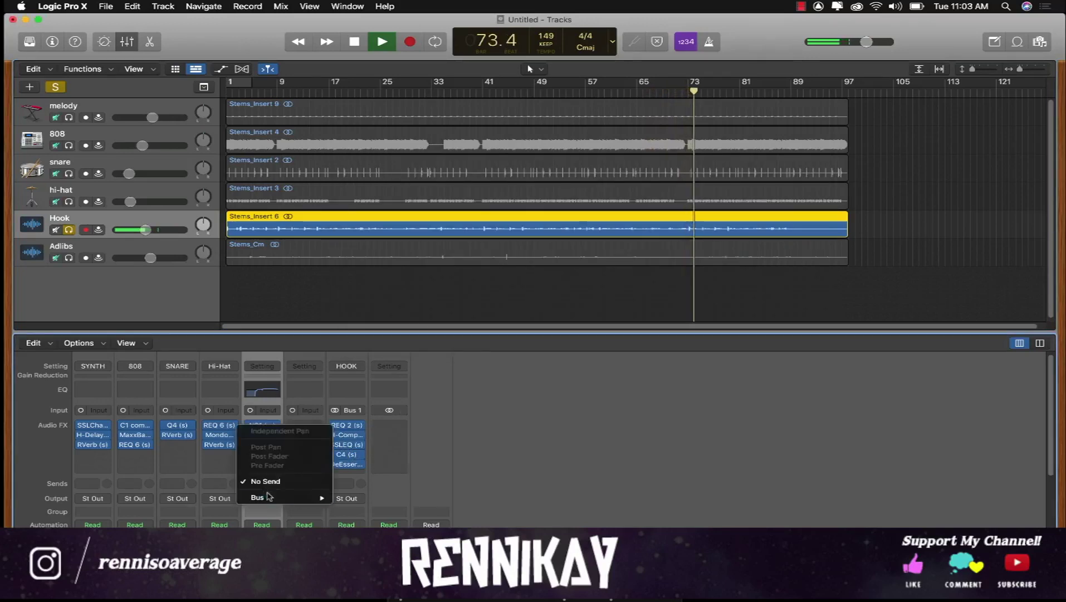
pyautogui.click(540, 491)
# Lower the Hook Channel EQ's upper-mid boost to 0.9 dB at 2520 Hz and narrow that band.
pyautogui.click(262, 435)
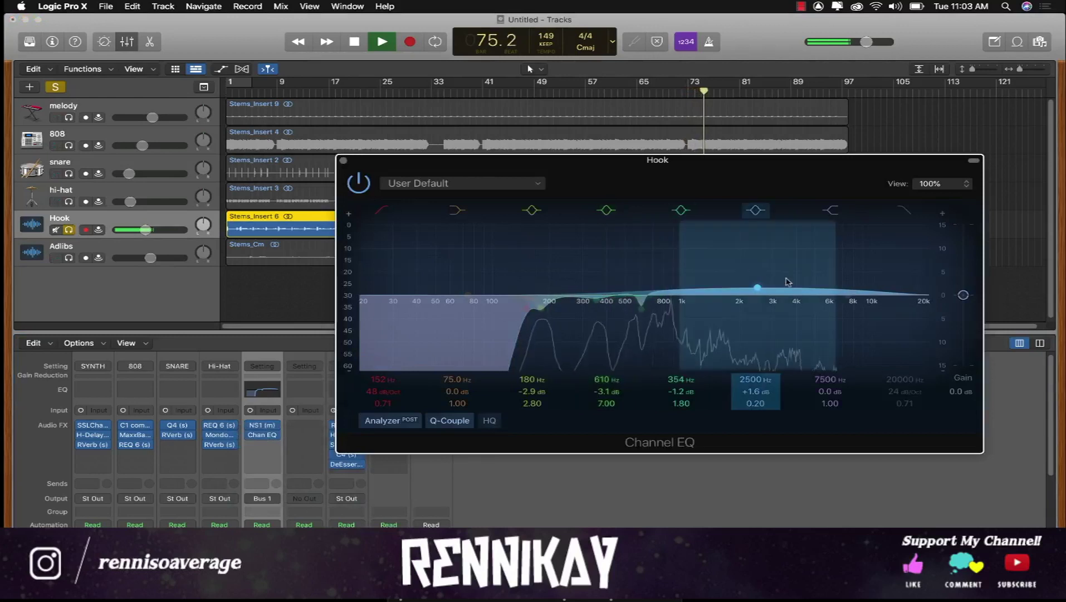
pyautogui.moveTo(758, 287); pyautogui.dragTo(758, 291)
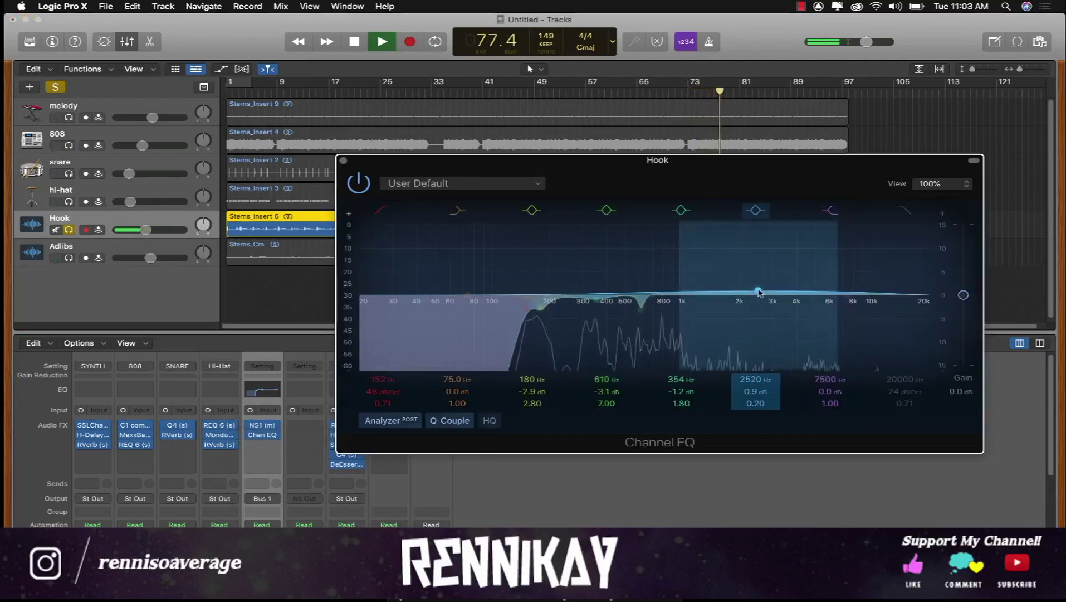
pyautogui.moveTo(833, 305); pyautogui.dragTo(808, 308)
pyautogui.moveTo(788, 319)
pyautogui.mouseDown()
pyautogui.moveTo(752, 305)
pyautogui.moveTo(821, 319)
pyautogui.moveTo(852, 308)
pyautogui.moveTo(795, 308)
pyautogui.mouseUp()
pyautogui.click(343, 161)
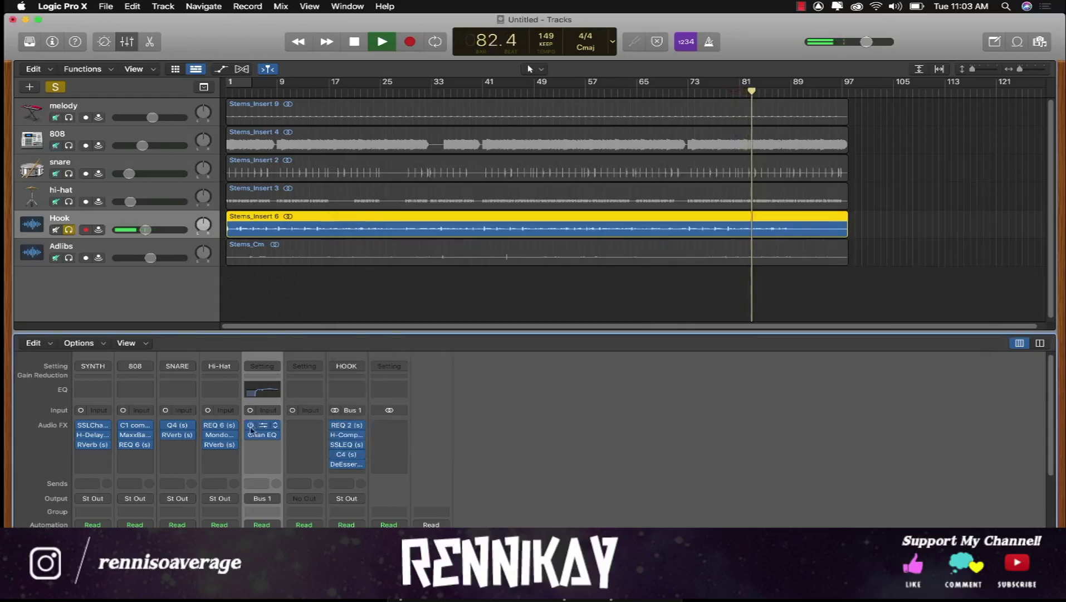
# Insert a second Channel EQ on the Hook track and cut 2.5 dB at 452 Hz with a Q of 3.40.
pyautogui.click(254, 444)
pyautogui.click(365, 467)
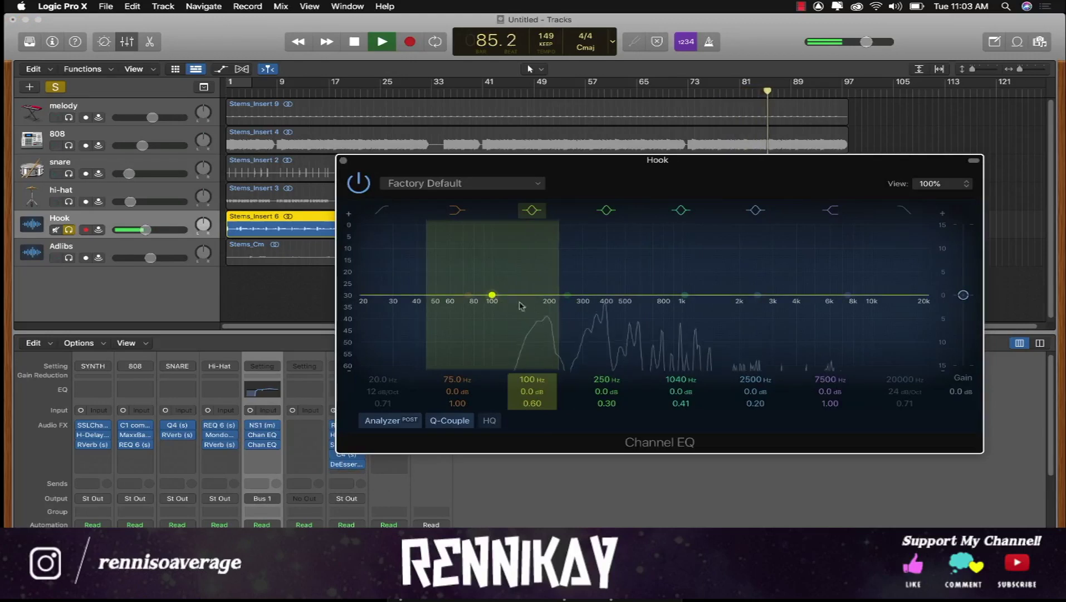
pyautogui.moveTo(554, 315); pyautogui.dragTo(617, 279)
# Restart playback from about bar 3 to audition the soloed Hook track with both EQs.
pyautogui.press('space')
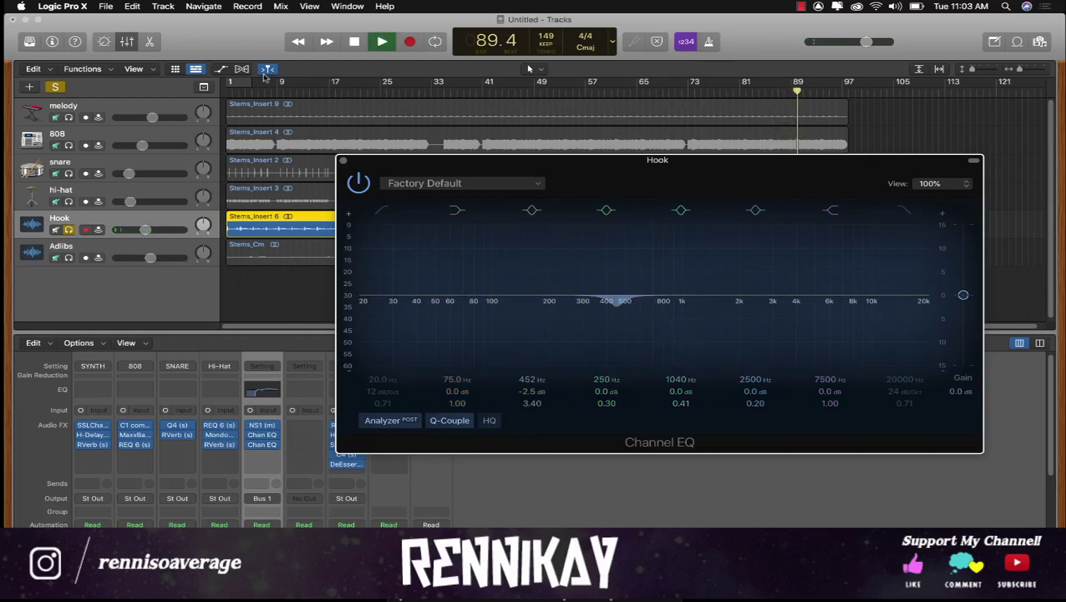
pyautogui.click(242, 93)
pyautogui.press('space')
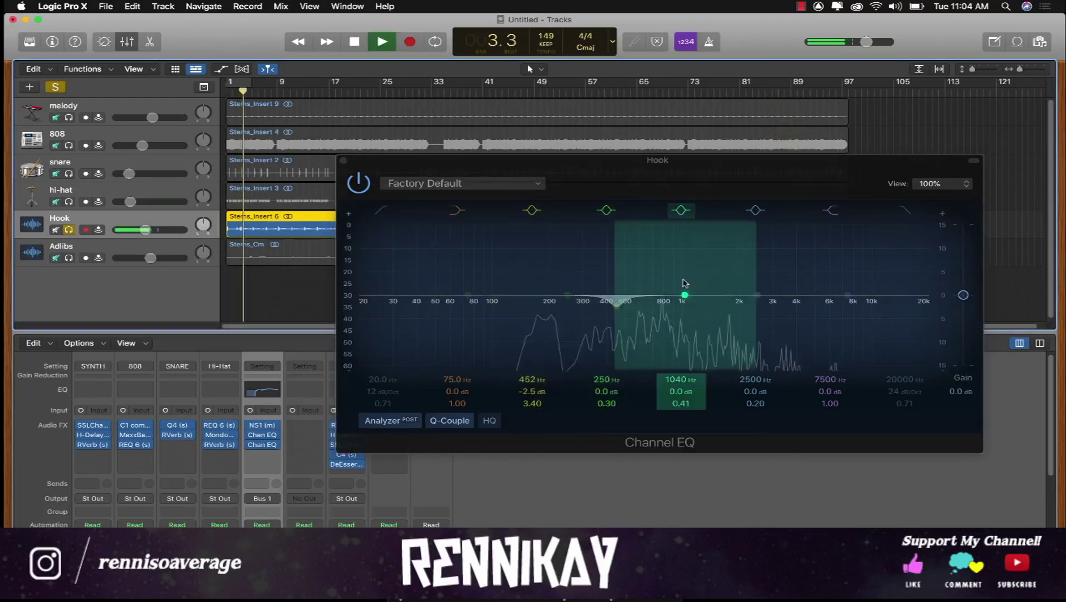
# Add two 1.7 dB cuts in the Hook's second Channel EQ, at 196 Hz with Q 0.88 and 725 Hz with Q 2.50.
pyautogui.moveTo(682, 298)
pyautogui.mouseDown()
pyautogui.moveTo(697, 262)
pyautogui.moveTo(675, 254)
pyautogui.moveTo(659, 316)
pyautogui.moveTo(636, 320)
pyautogui.moveTo(598, 285)
pyautogui.moveTo(591, 334)
pyautogui.moveTo(635, 311)
pyautogui.moveTo(579, 312)
pyautogui.moveTo(604, 317)
pyautogui.mouseUp()
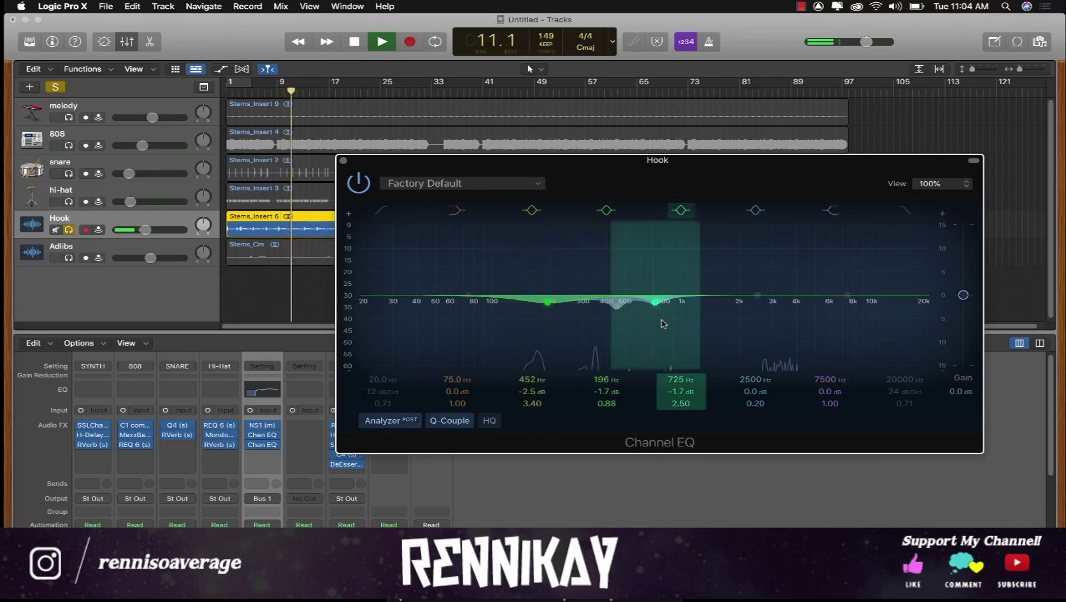
pyautogui.click(343, 160)
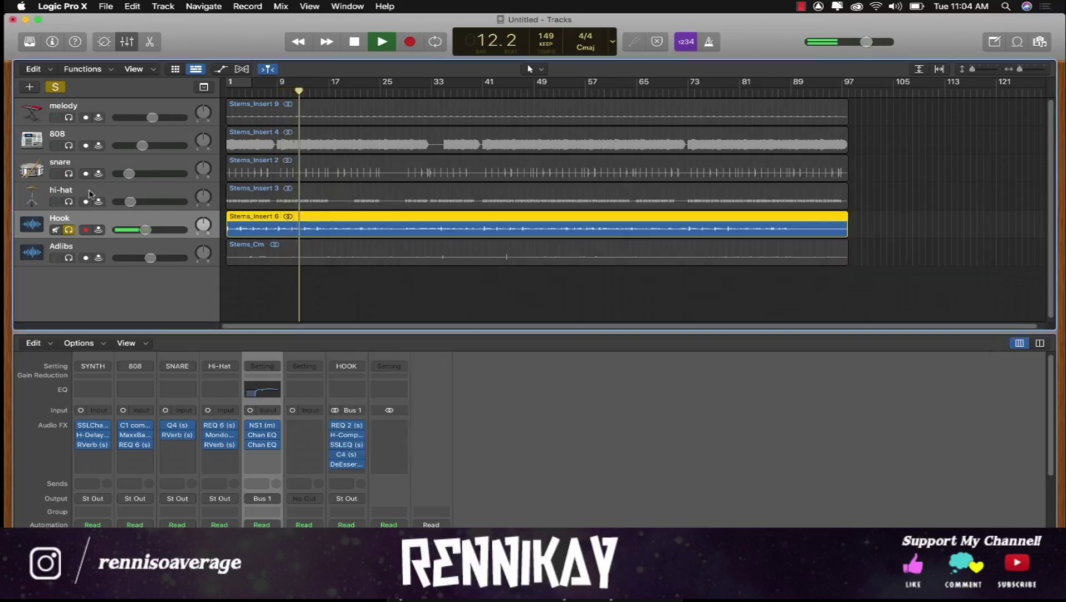
# Solo the hi-hat, snare, 808 and melody tracks alongside the Hook and raise the Hook's volume to -4.0 dB.
pyautogui.click(71, 188)
pyautogui.click(69, 174)
pyautogui.click(70, 145)
pyautogui.click(69, 117)
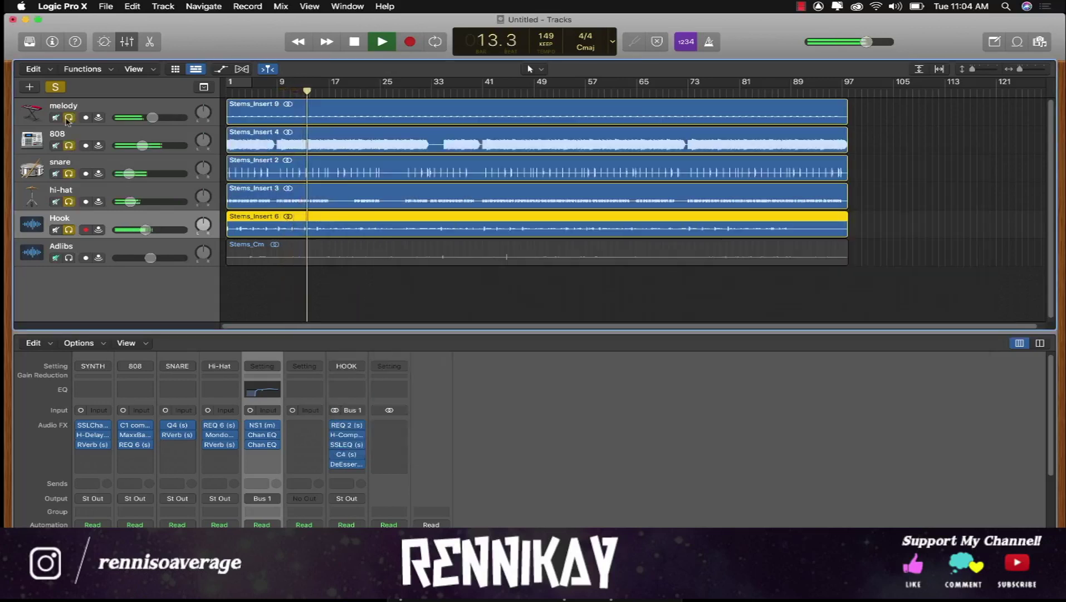
pyautogui.moveTo(145, 229); pyautogui.dragTo(155, 229)
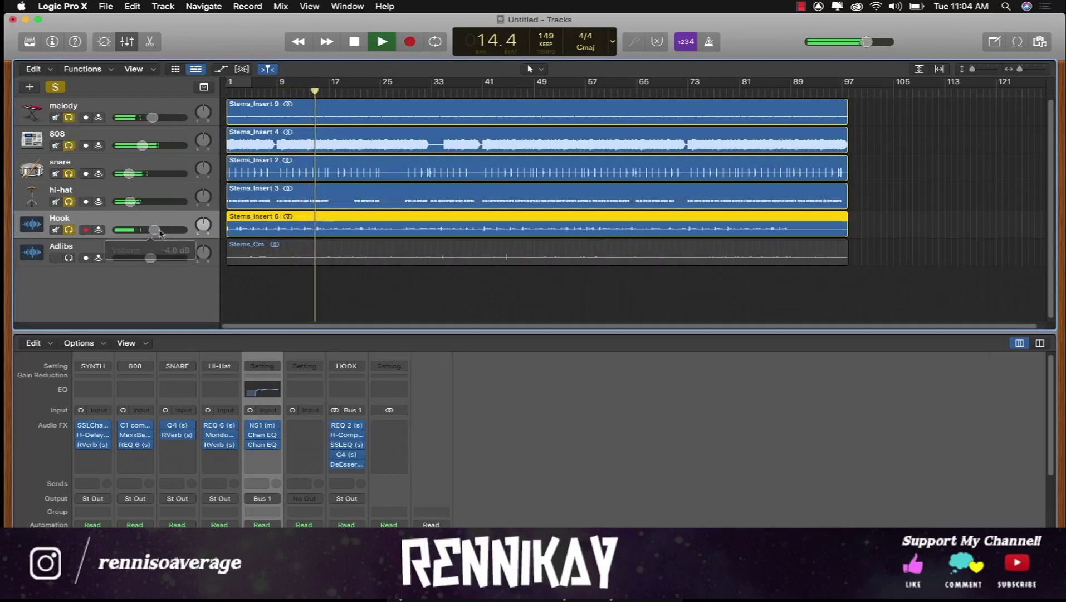
# Lower the H-Comp threshold slightly on the HOOK aux channel for a little more compression.
pyautogui.click(346, 435)
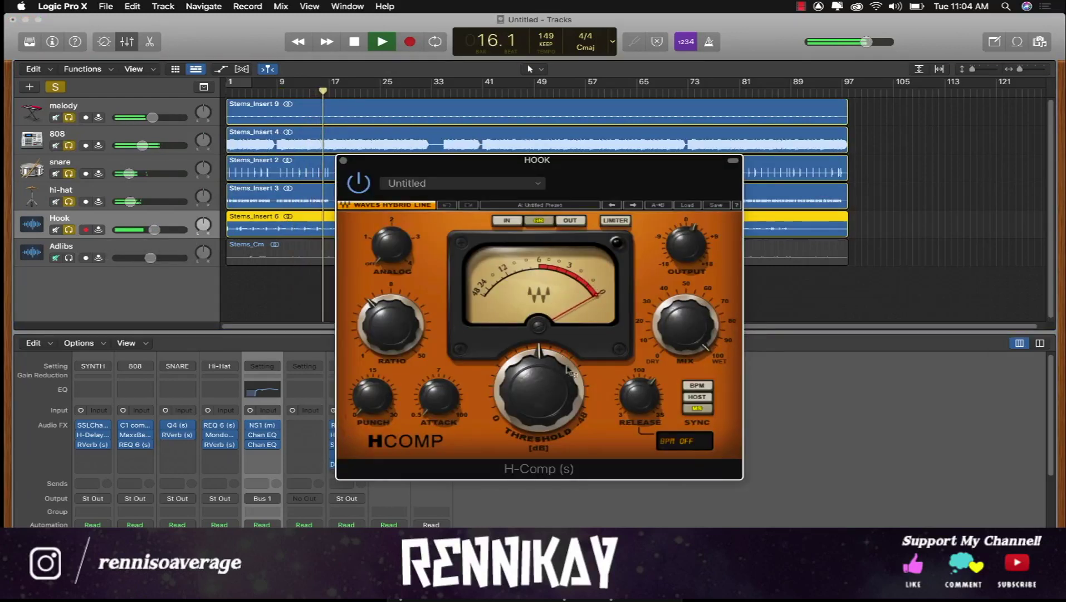
pyautogui.moveTo(558, 386); pyautogui.dragTo(557, 381)
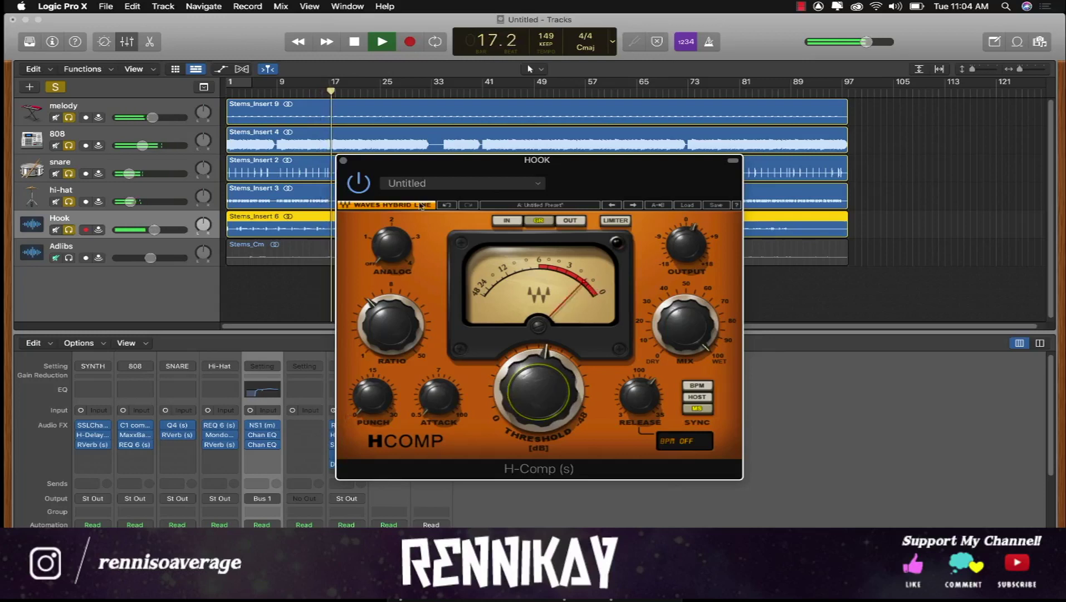
pyautogui.click(343, 159)
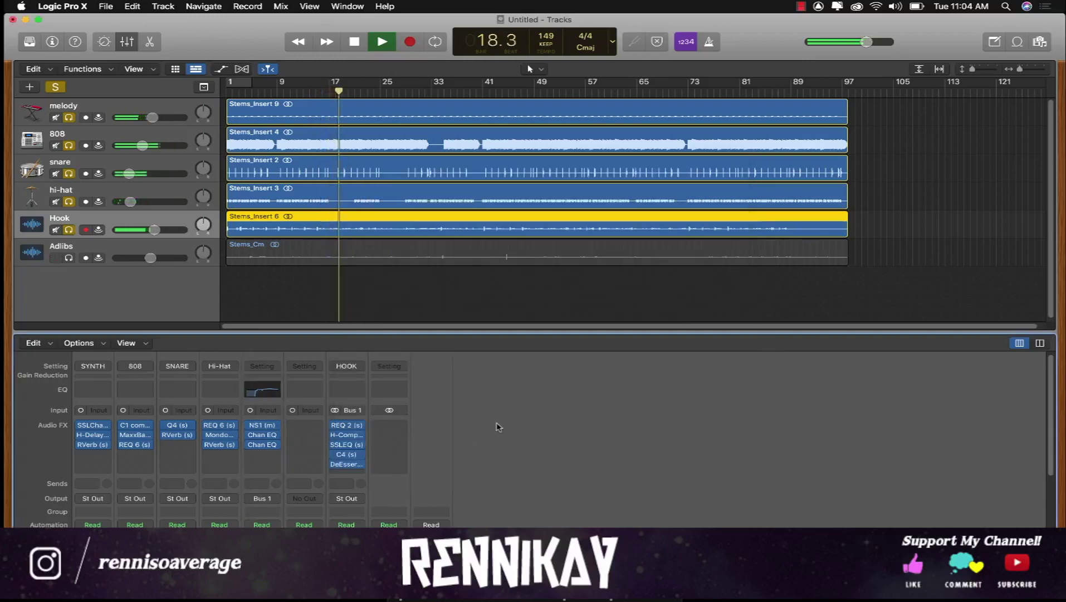
# Add a Bus 2 send on the Hook track and load the HOOK REVERB channel strip setting on its aux.
pyautogui.scroll(-1, 499, 428)
pyautogui.click(257, 476)
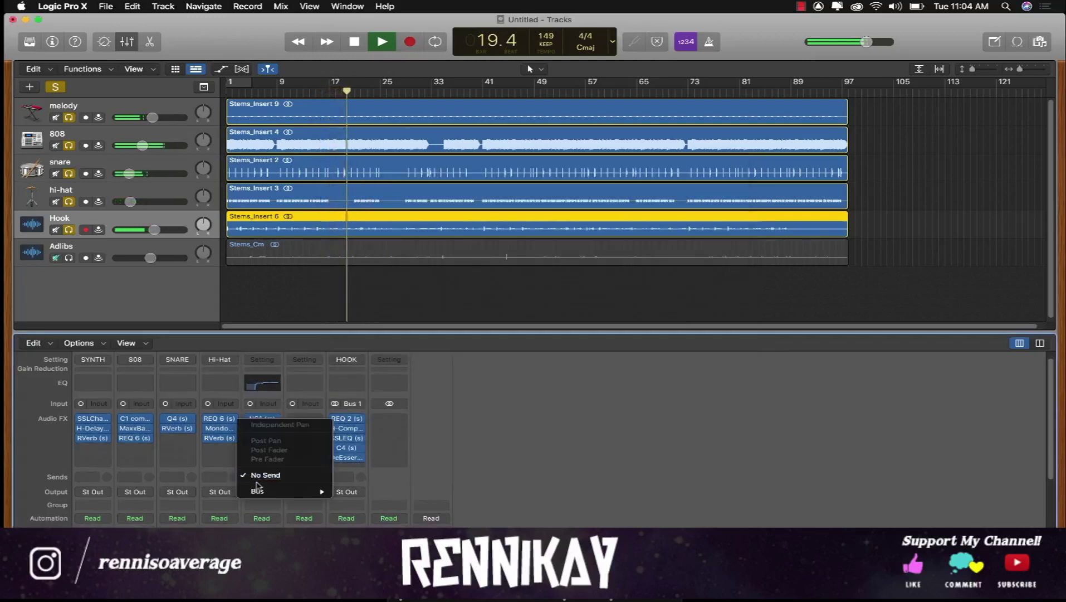
pyautogui.moveTo(302, 489)
pyautogui.click(390, 219)
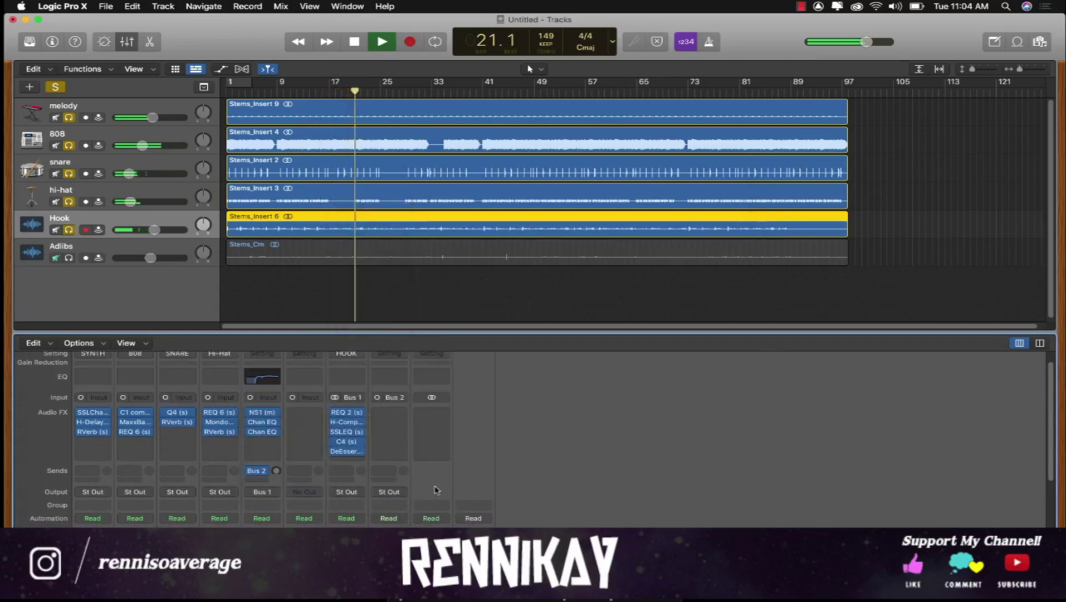
pyautogui.click(389, 353)
pyautogui.moveTo(505, 493)
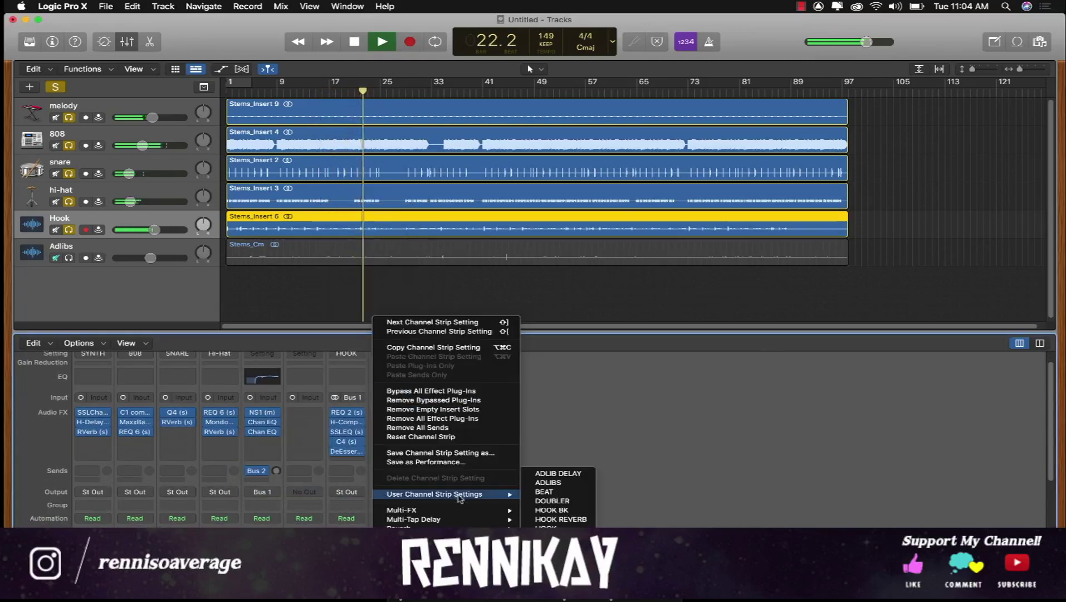
pyautogui.click(567, 520)
# Bring up the Hook track's Bus 2 reverb send and fine-tune its level by ear during playback.
pyautogui.press('space')
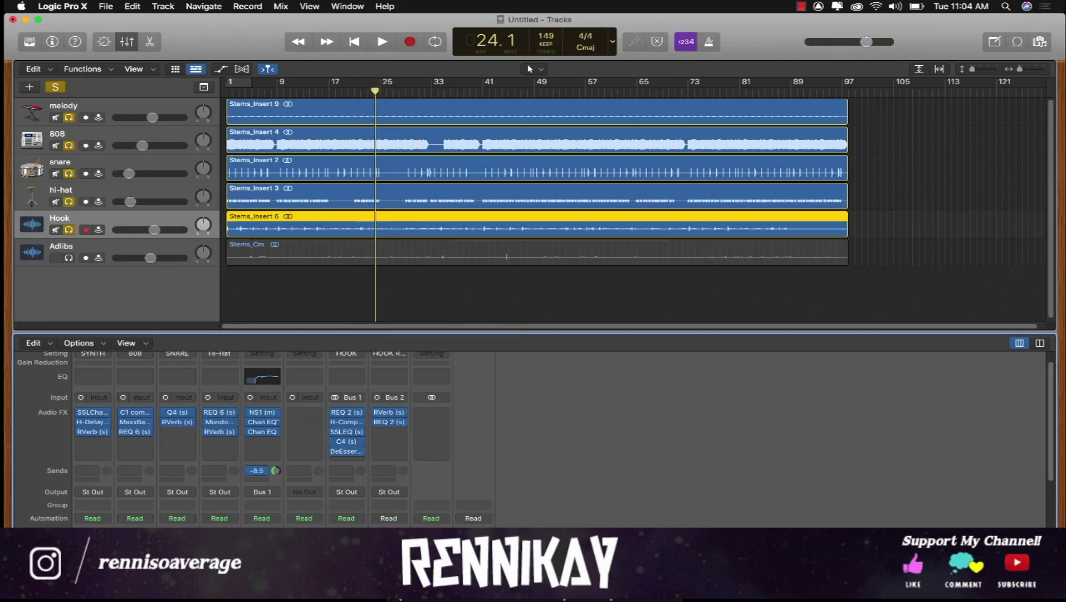
pyautogui.press('space')
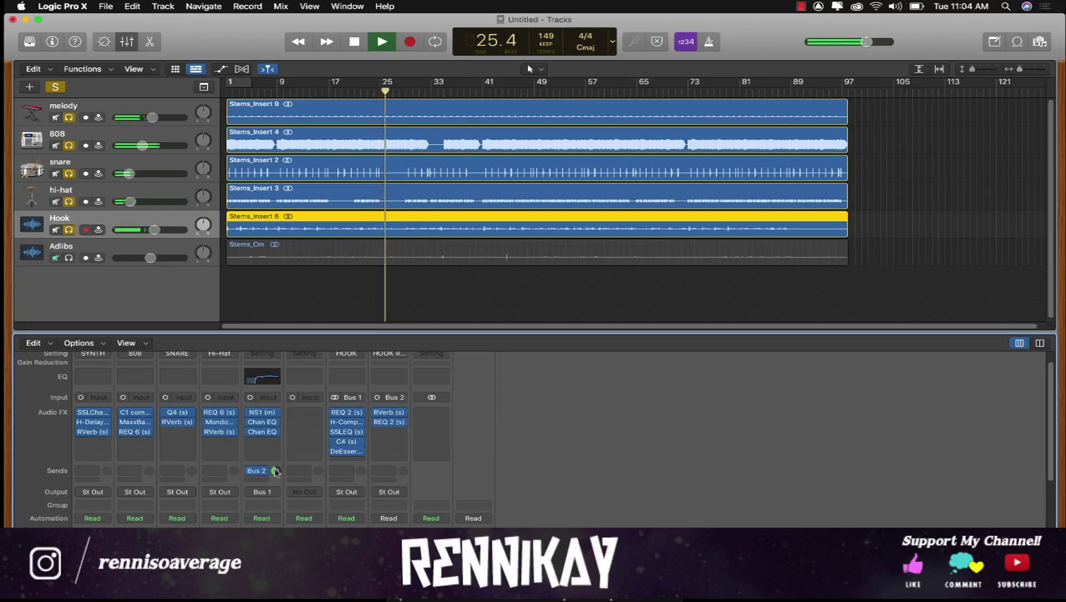
pyautogui.moveTo(275, 471); pyautogui.dragTo(274, 473)
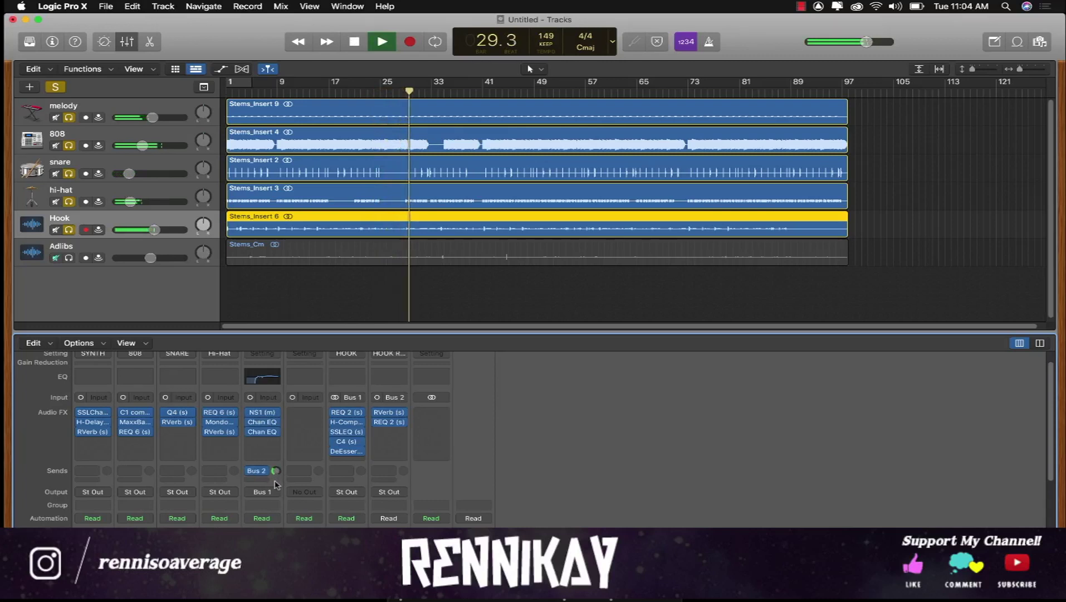
pyautogui.moveTo(276, 470); pyautogui.dragTo(273, 473)
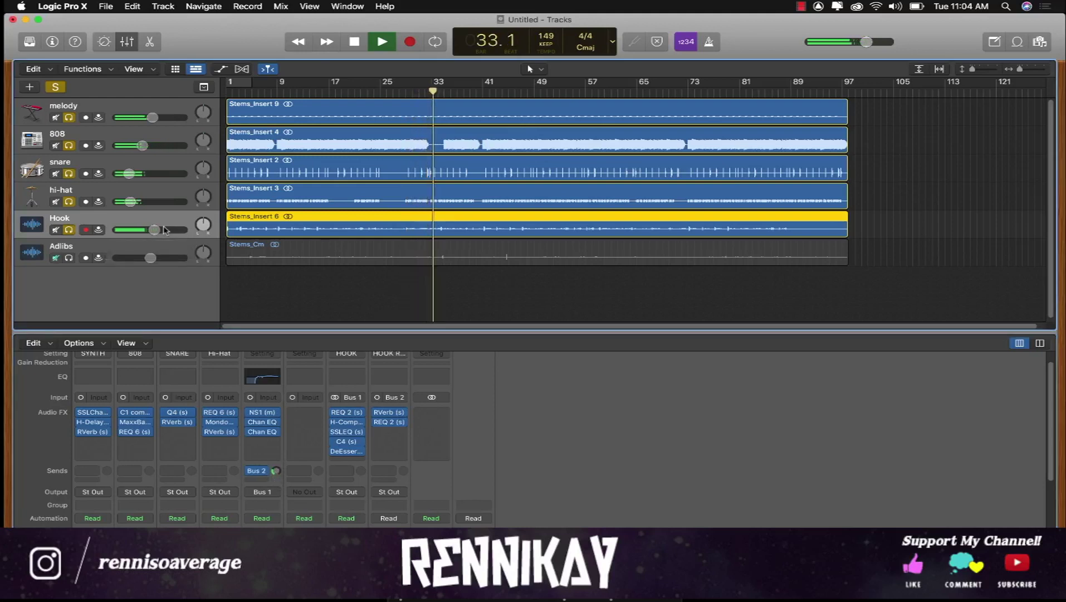
# Add a second send on the Hook track routed to Bus 3.
pyautogui.click(262, 478)
pyautogui.moveTo(278, 493)
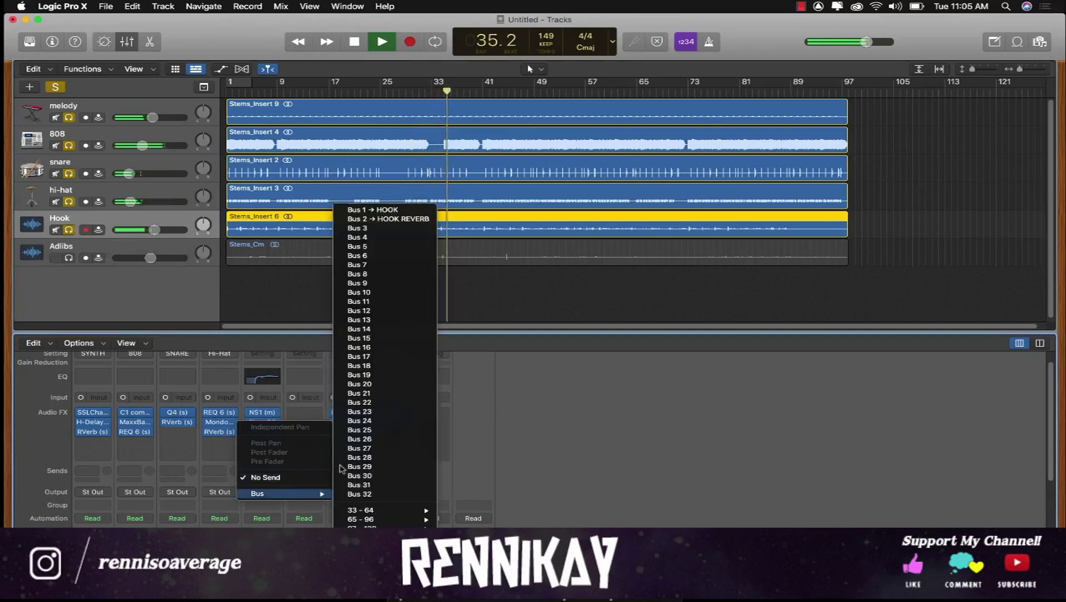
pyautogui.click(393, 228)
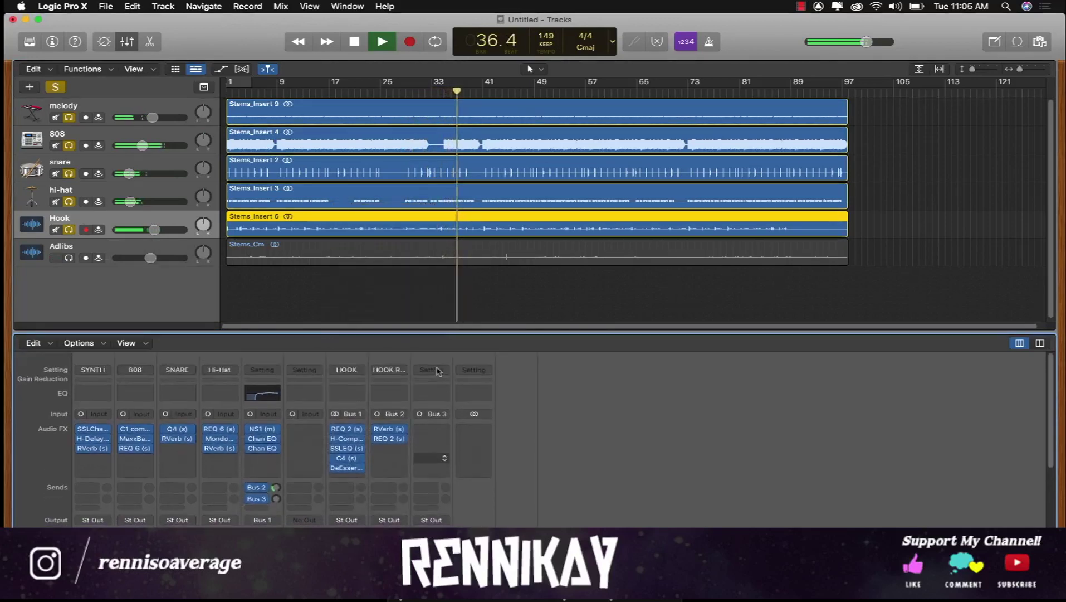
# Load the VERSE DELAY user channel strip setting on the Bus 3 aux.
pyautogui.click(437, 371)
pyautogui.moveTo(529, 494)
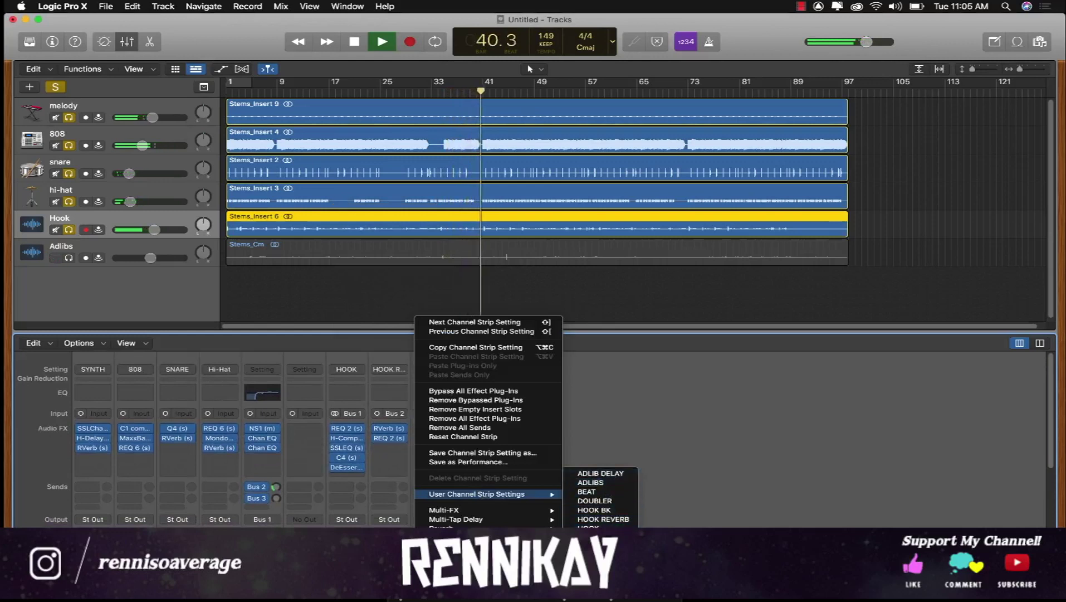
pyautogui.click(599, 555)
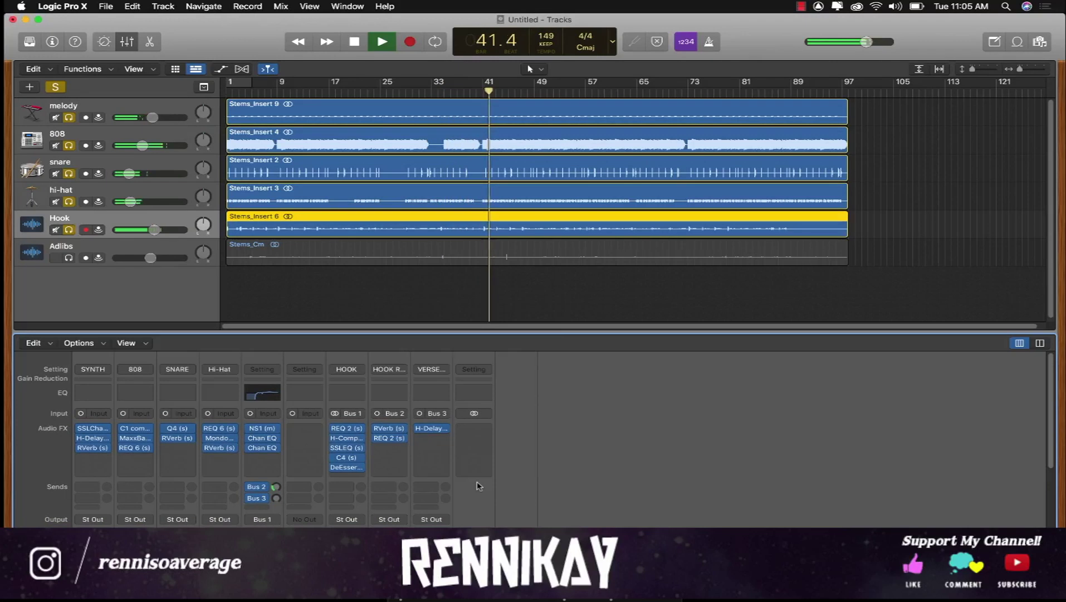
# Switch the Bus 3 aux to the ADLIB DELAY user channel strip setting.
pyautogui.click(426, 366)
pyautogui.click(438, 371)
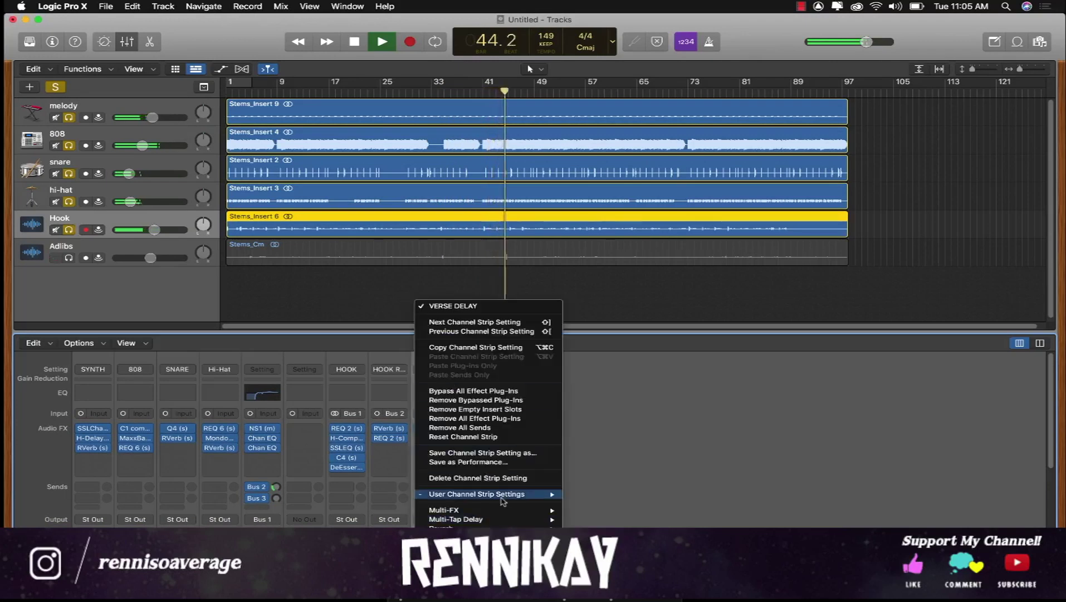
pyautogui.moveTo(501, 494)
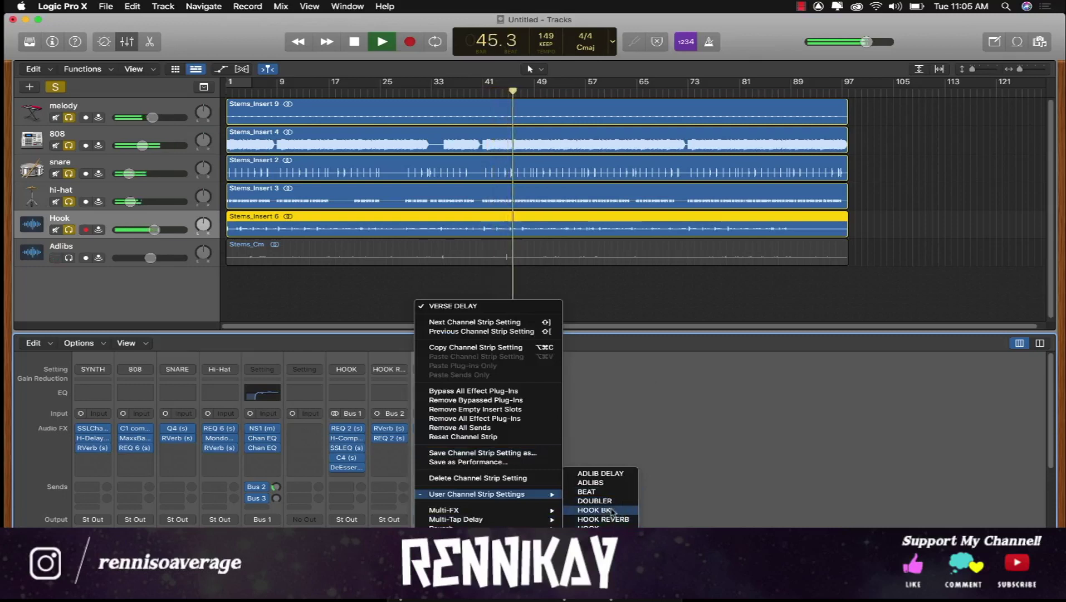
pyautogui.click(600, 473)
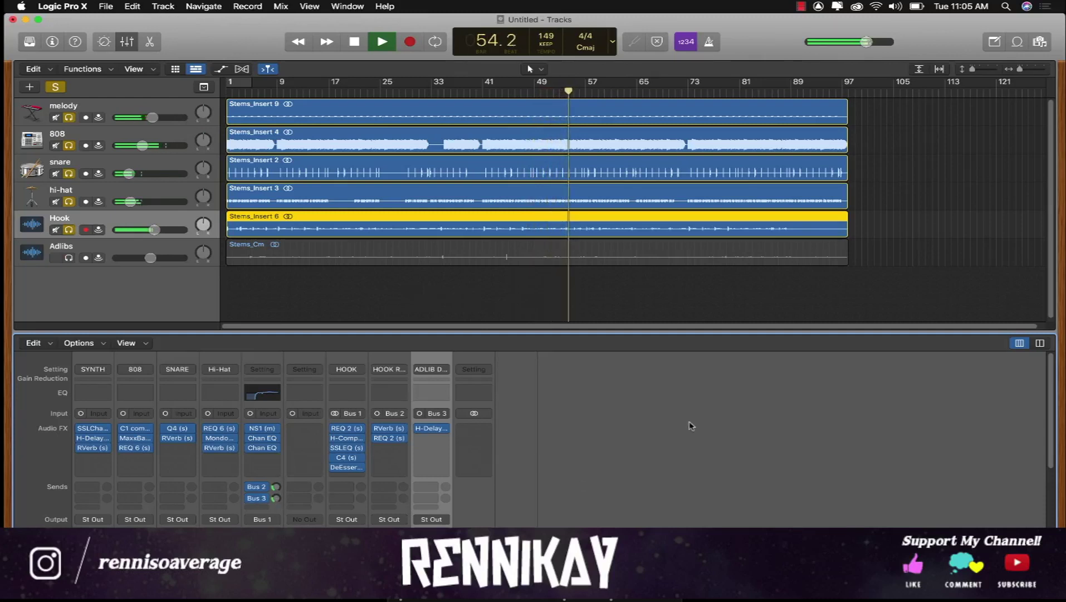
# Add a third Hook send routed to Bus 4 and load the DOUBLER channel strip setting on its aux.
pyautogui.click(259, 507)
pyautogui.moveTo(290, 520)
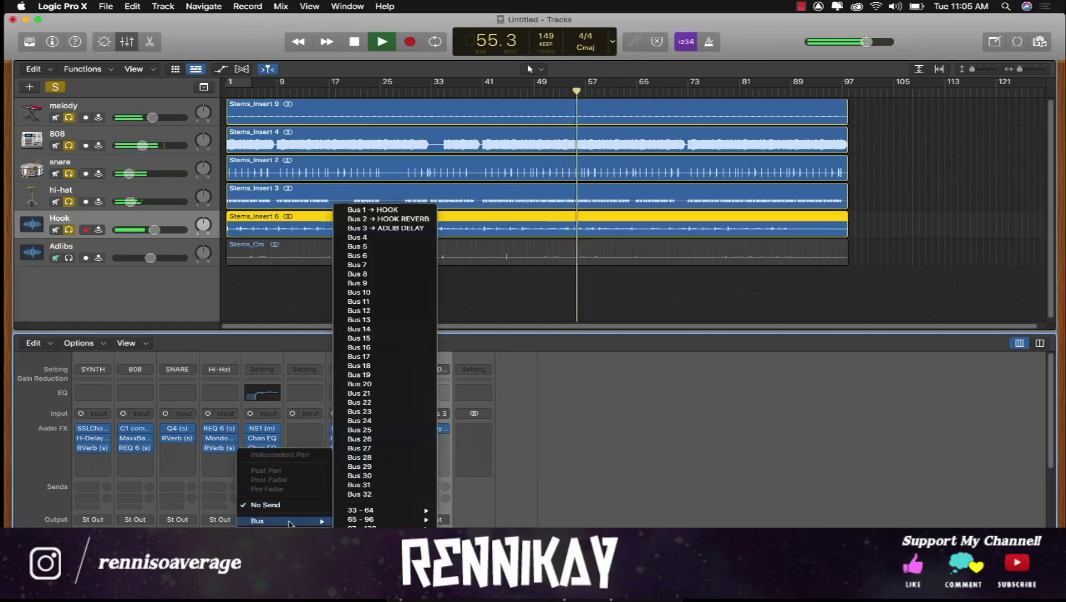
pyautogui.click(364, 237)
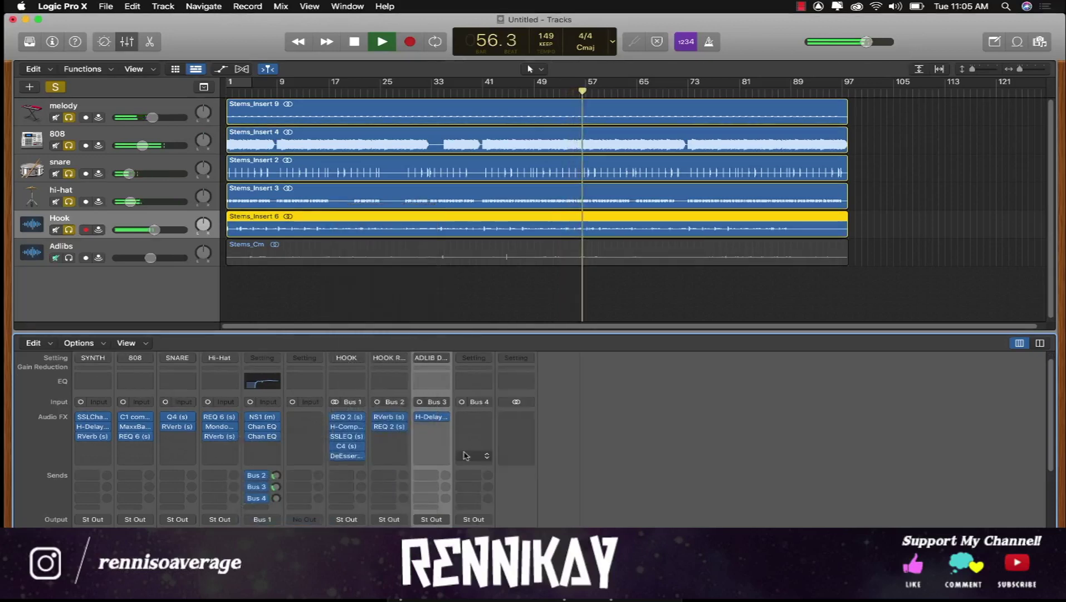
pyautogui.click(475, 358)
pyautogui.moveTo(543, 494)
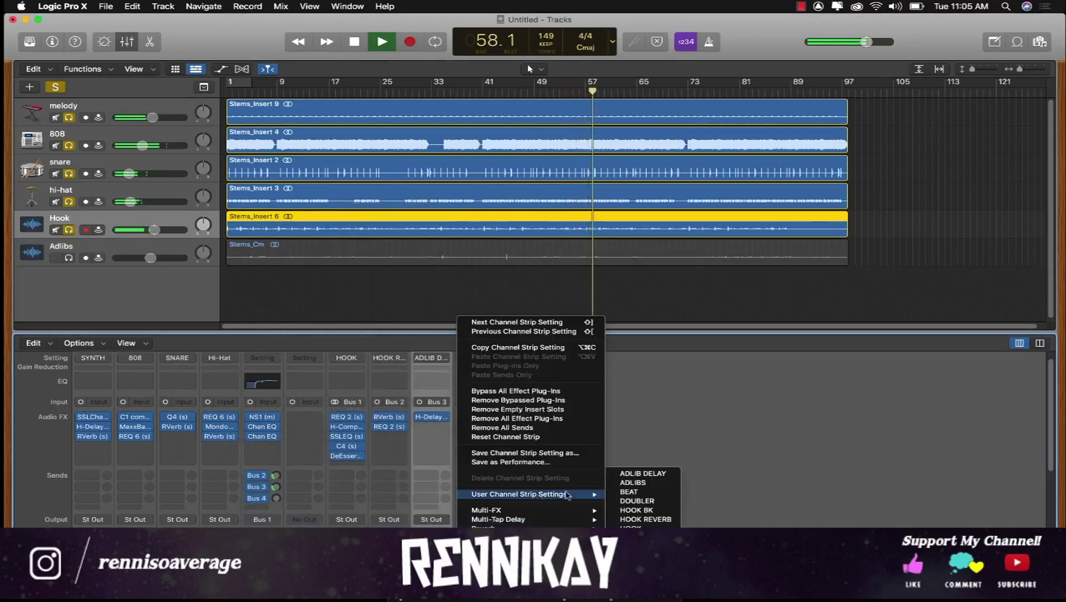
pyautogui.click(641, 501)
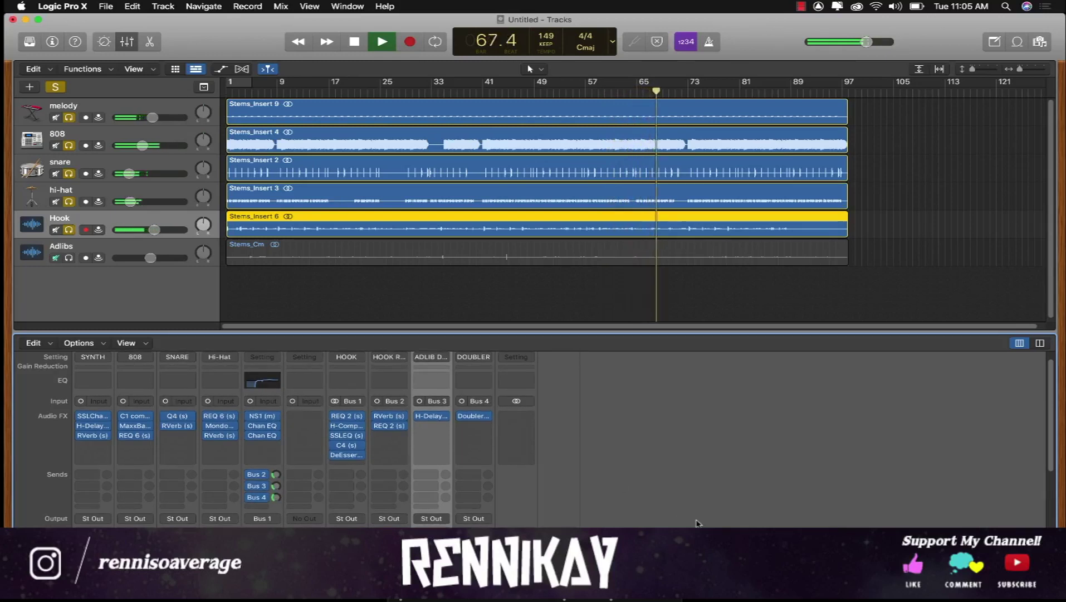
# Raise the Hook track's channel fader to -2.2 dB in the mixer.
pyautogui.scroll(-8, 693, 519)
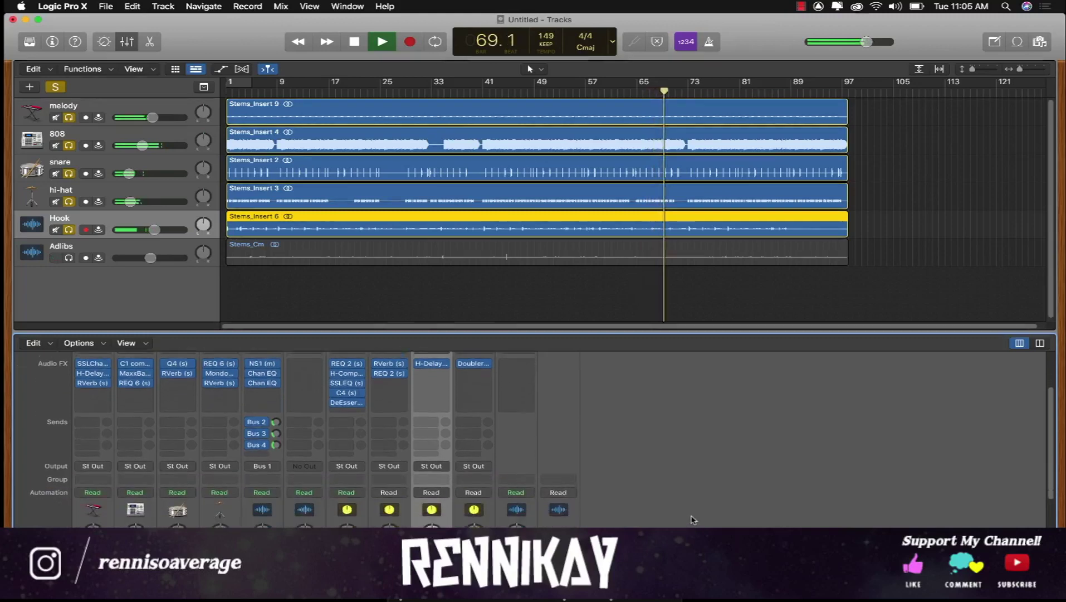
pyautogui.moveTo(258, 507); pyautogui.dragTo(258, 500)
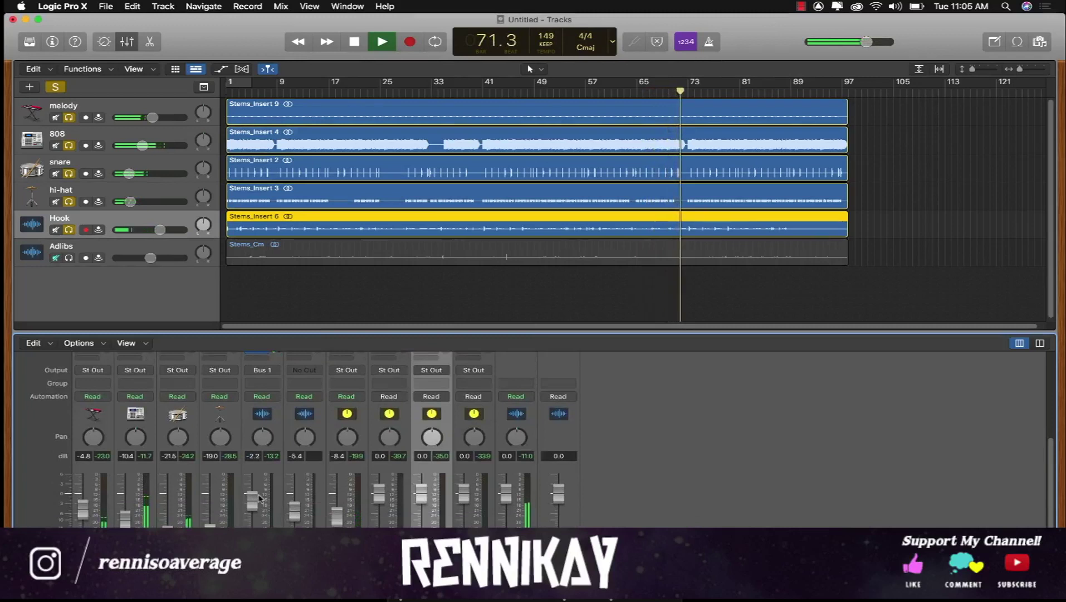
# Shift the low dip in the Hook's first Channel EQ to 170 Hz.
pyautogui.scroll(8, 619, 500)
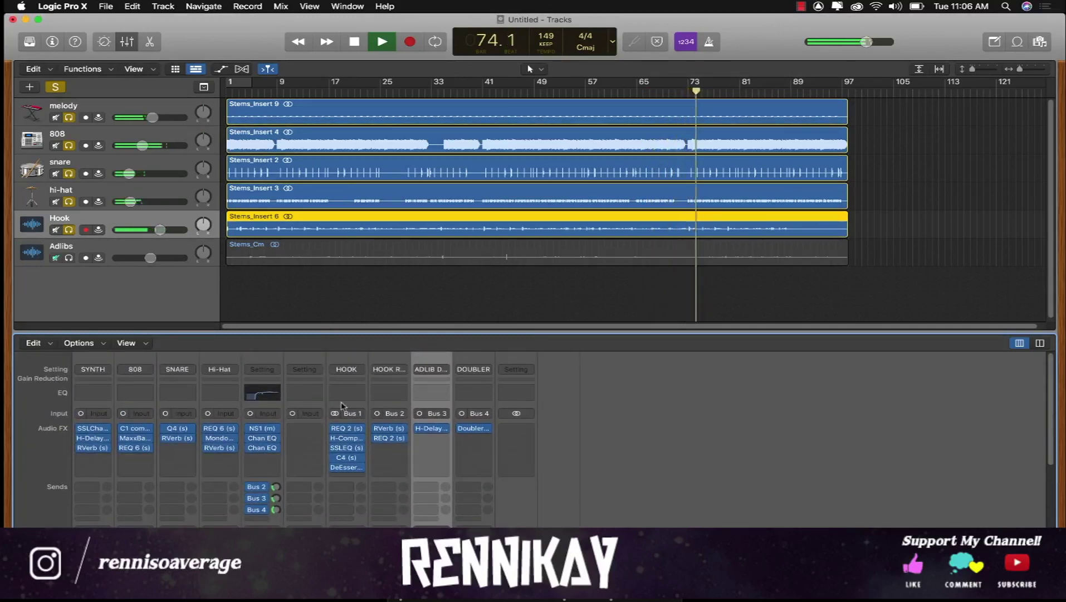
pyautogui.click(262, 438)
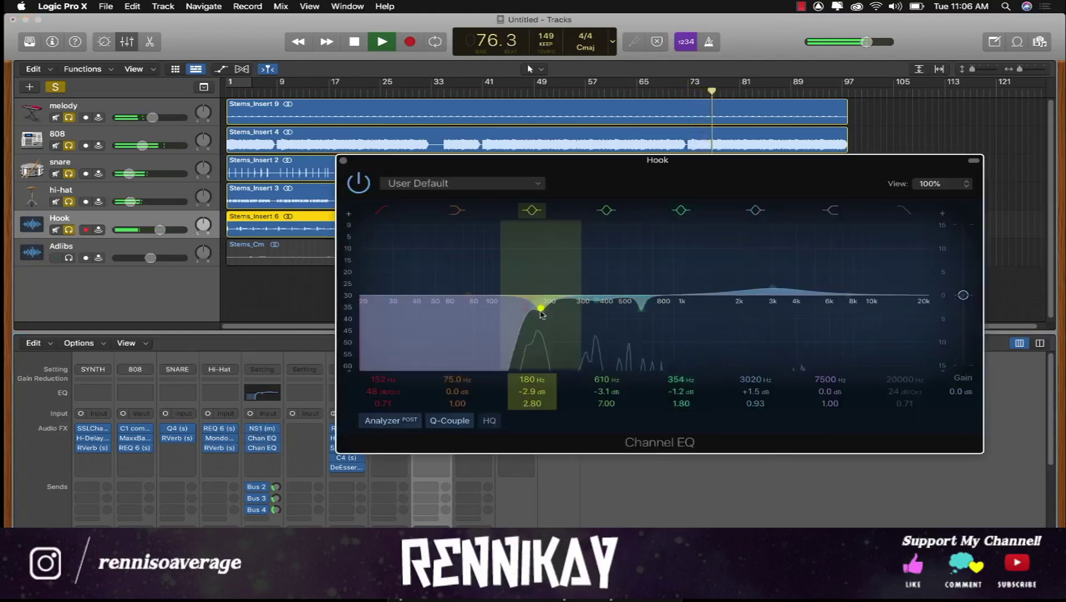
pyautogui.moveTo(540, 304)
pyautogui.mouseDown()
pyautogui.moveTo(545, 239)
pyautogui.moveTo(534, 230)
pyautogui.moveTo(549, 220)
pyautogui.moveTo(539, 217)
pyautogui.moveTo(536, 308)
pyautogui.mouseUp()
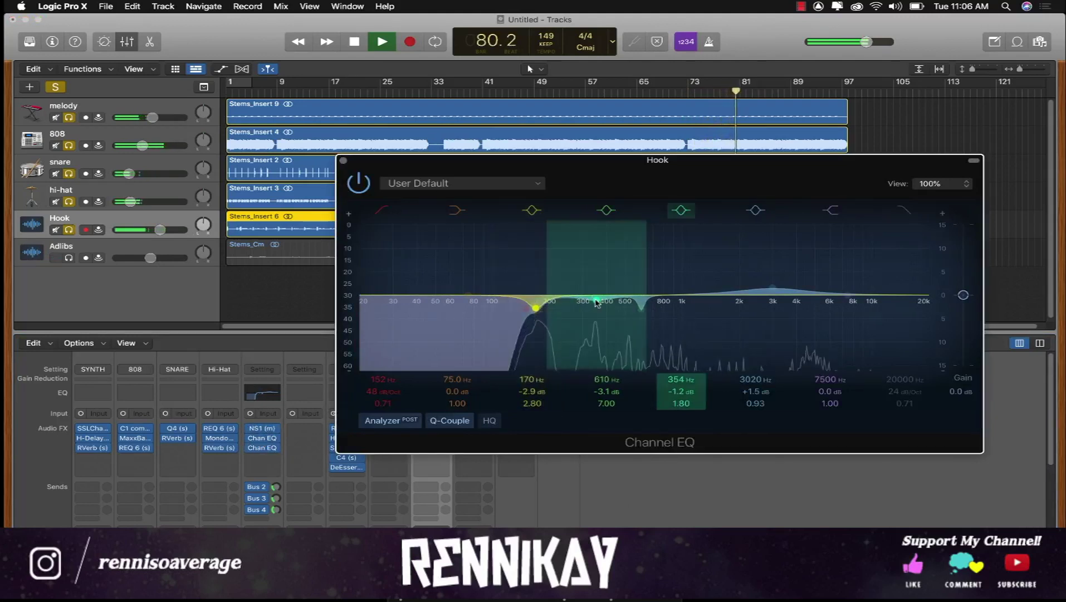
pyautogui.click(343, 160)
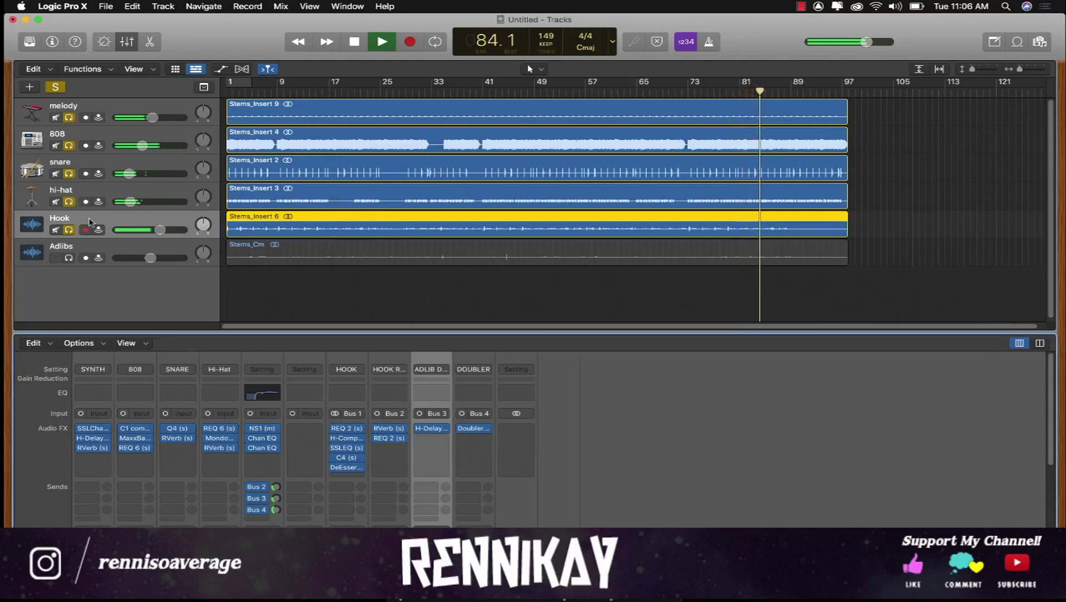
# Stop playback, duplicate the Hook track twice, and delete the copied regions from both duplicates.
pyautogui.press('space')
pyautogui.click(109, 225)
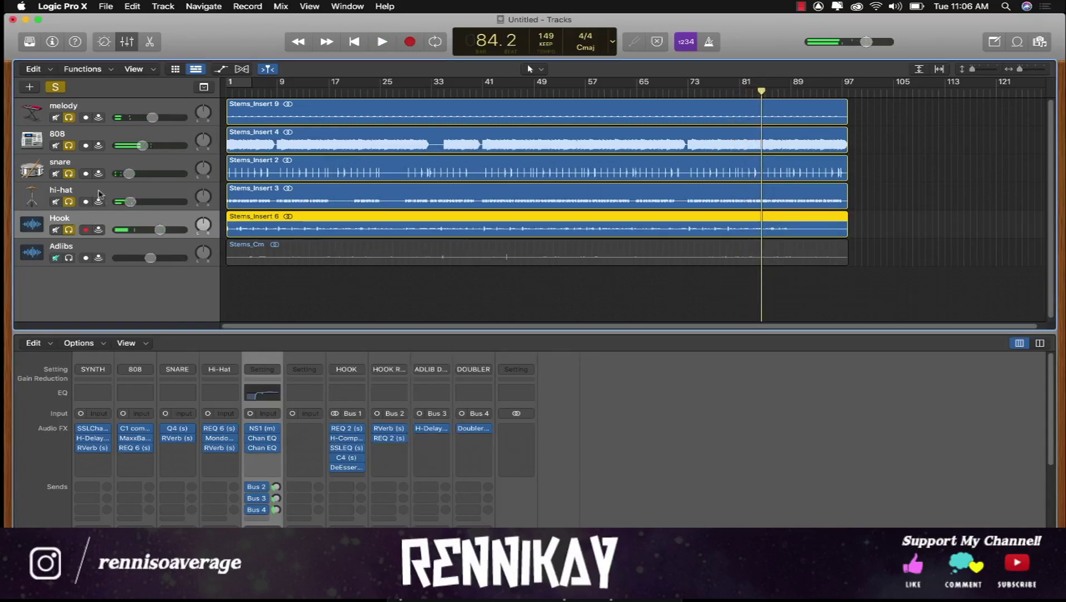
pyautogui.press('super+d')
pyautogui.press('super+d')
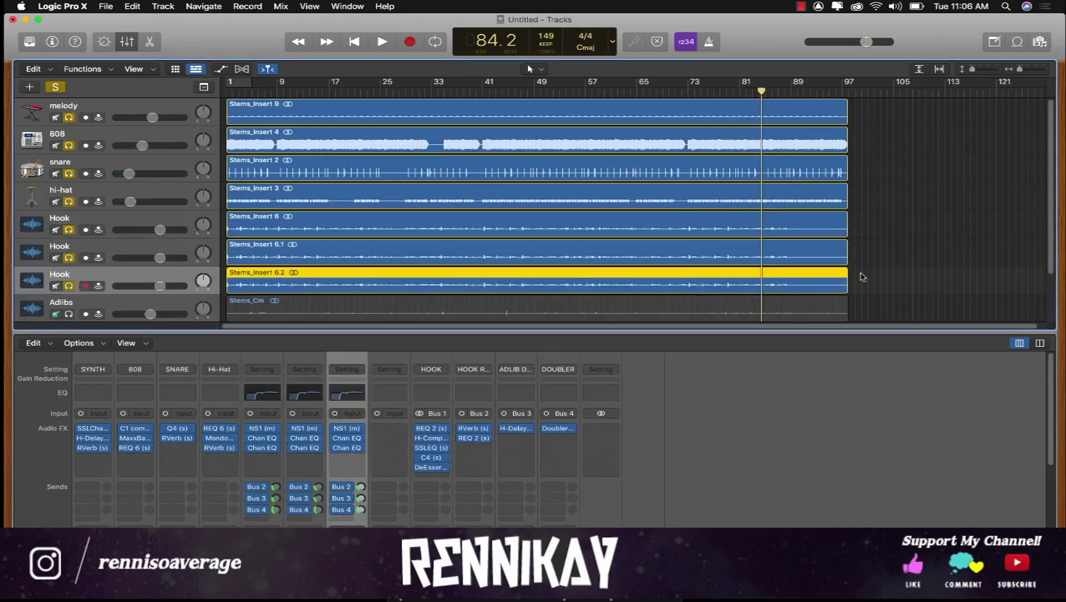
pyautogui.moveTo(863, 277); pyautogui.dragTo(735, 252)
pyautogui.press('Delete')
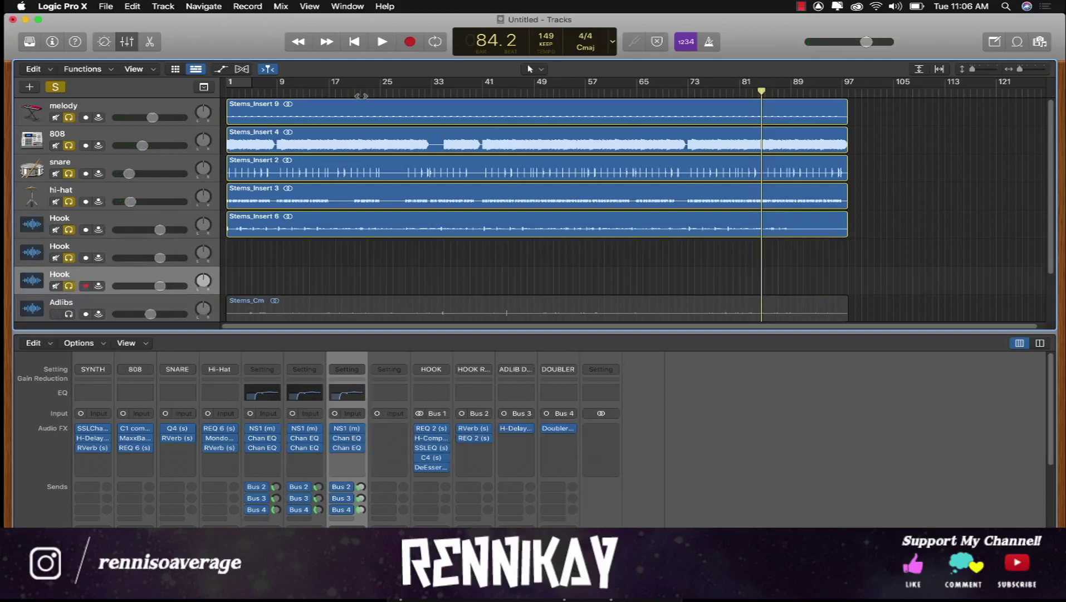
# Play the soloed mix from about bar 23.
pyautogui.click(365, 95)
pyautogui.press('space')
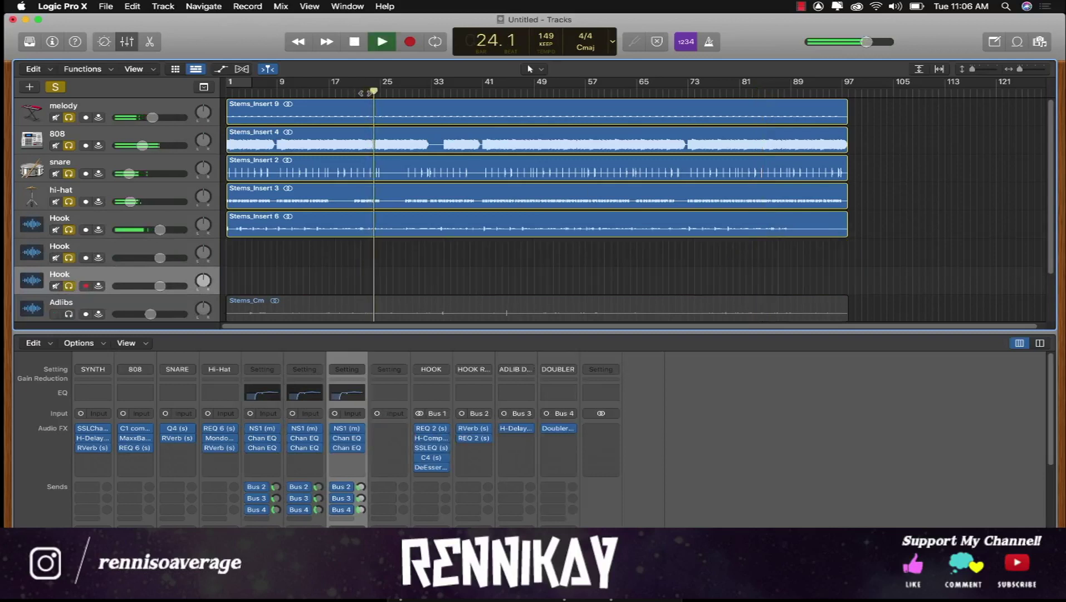
# Split the main Hook region at about bar 38.4 and again at bar 43.1, with playback stopped.
pyautogui.moveTo(972, 68); pyautogui.dragTo(1022, 69)
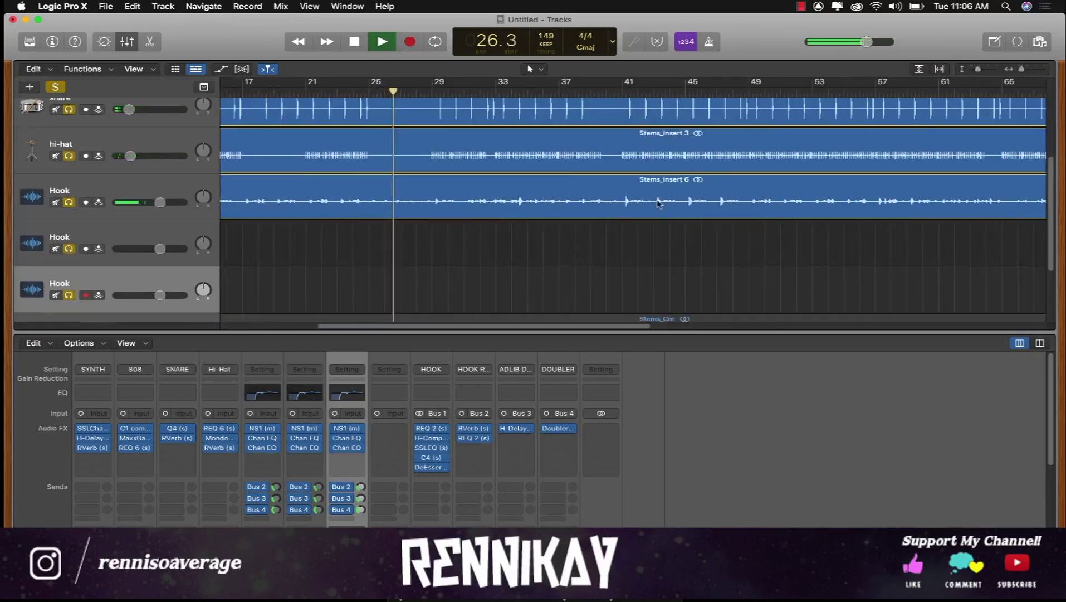
pyautogui.scroll(4, 659, 204)
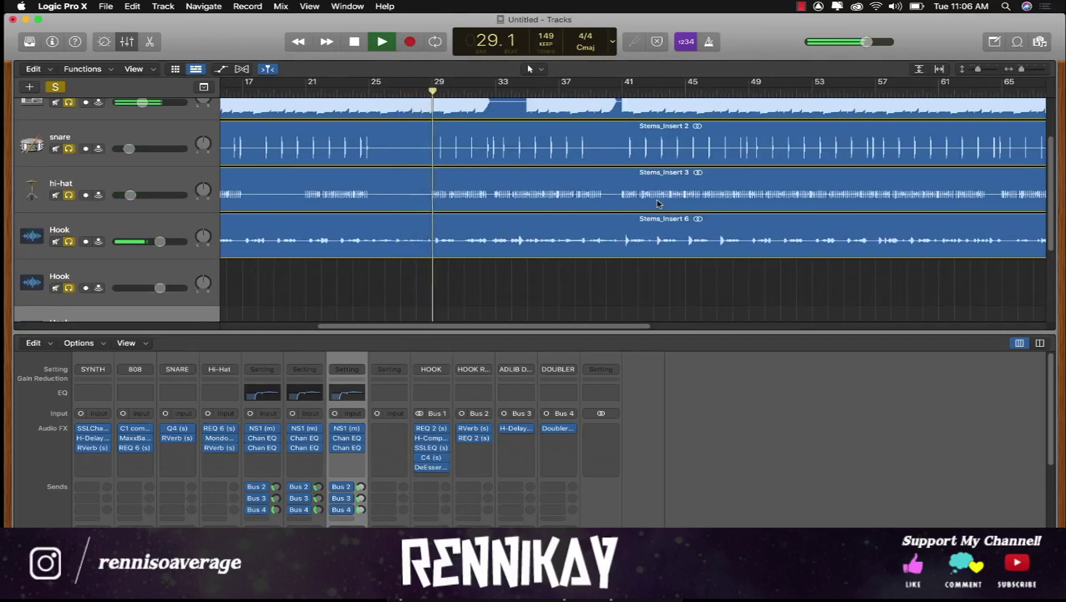
pyautogui.hscroll(-5, 624, 223)
pyautogui.scroll(1, 624, 223)
pyautogui.hscroll(-5, 599, 234)
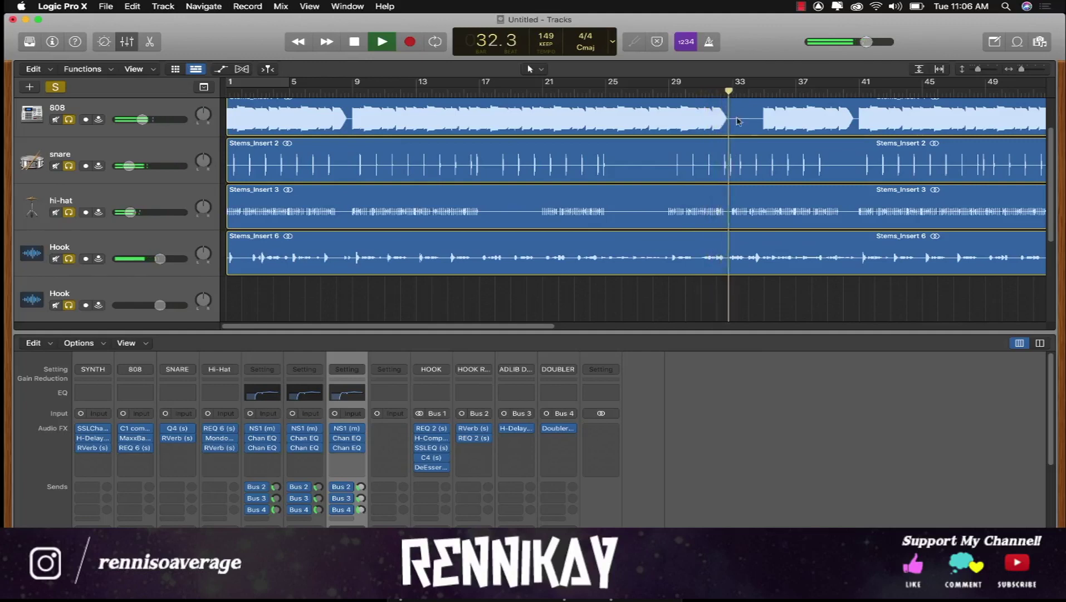
pyautogui.hscroll(8, 778, 179)
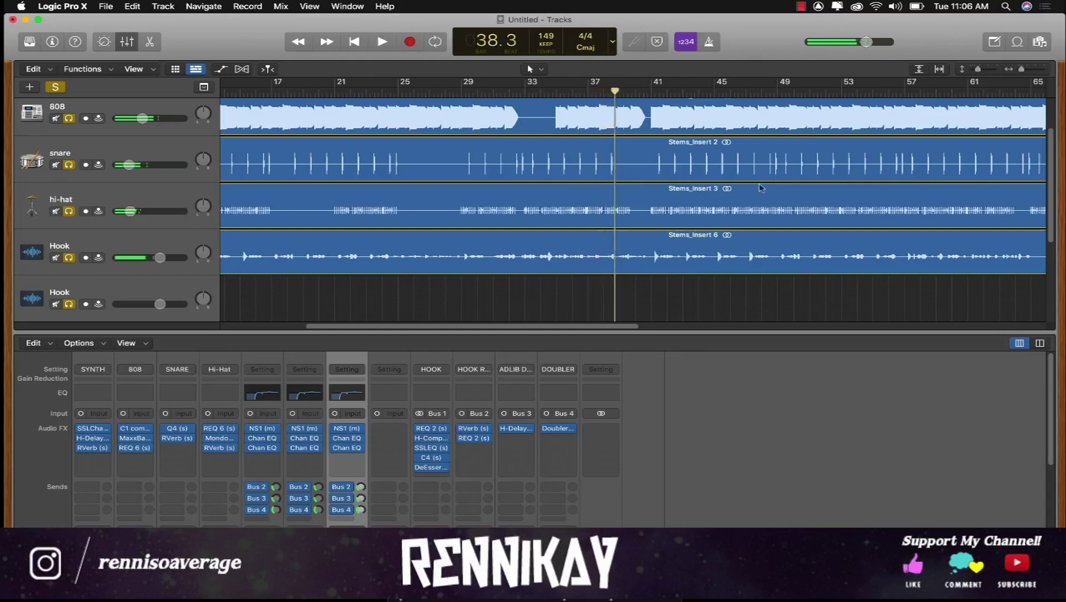
pyautogui.click(652, 263)
pyautogui.press('super+t')
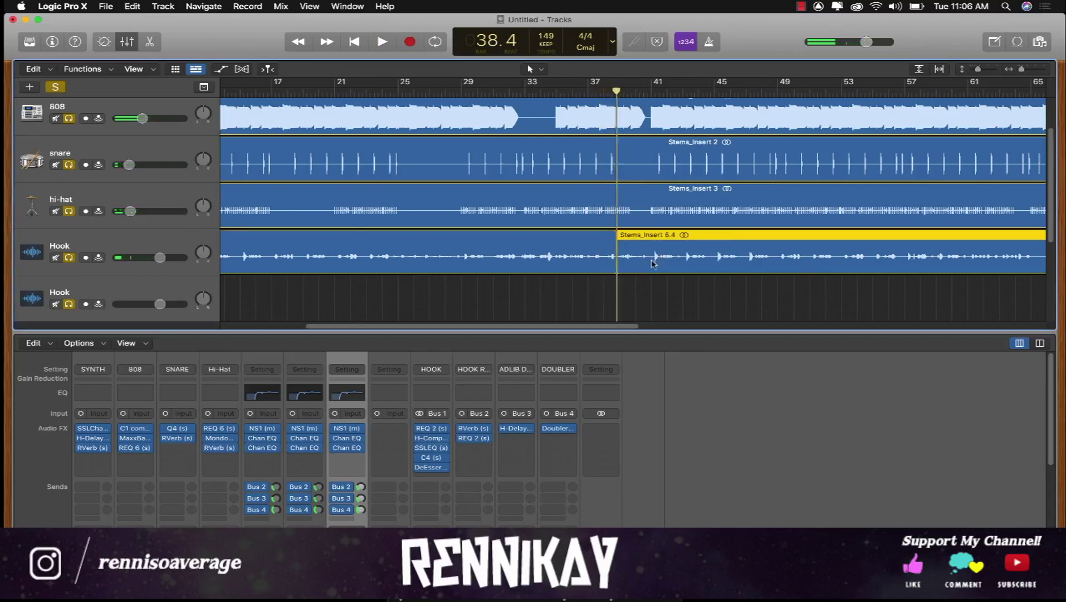
pyautogui.moveTo(616, 90); pyautogui.dragTo(683, 103)
pyautogui.press('super+t')
pyautogui.click(662, 260)
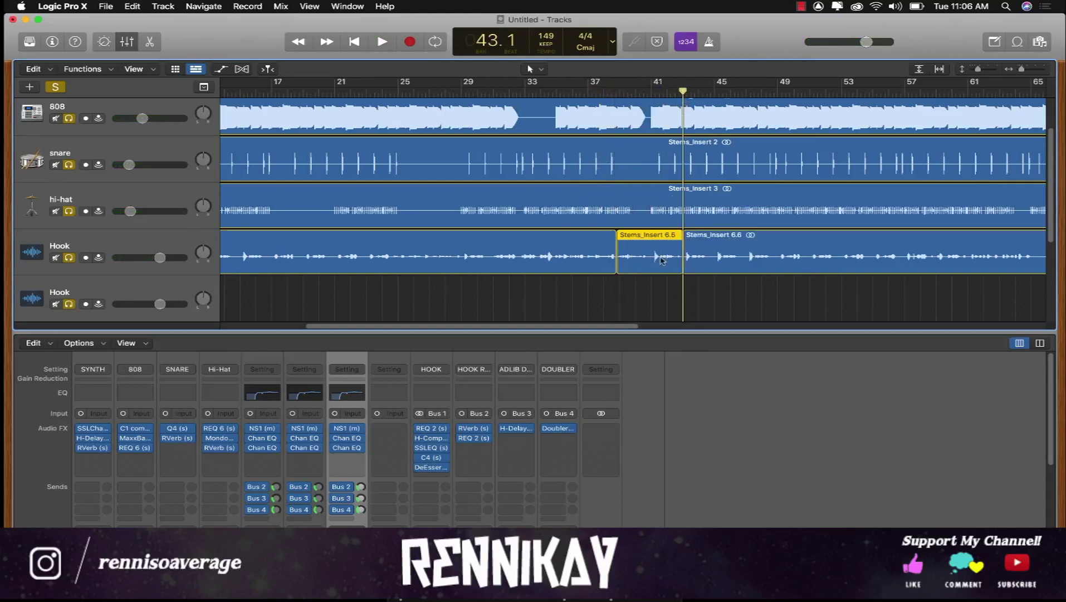
# Copy the split-off Hook section onto both empty Hook tracks at the same bar position.
pyautogui.moveTo(655, 271); pyautogui.dragTo(645, 305)
pyautogui.scroll(-2, 652, 289)
pyautogui.scroll(-3, 645, 307)
# Lower the volume of both duplicate Hook tracks together to -10.8 dB.
pyautogui.click(150, 194)
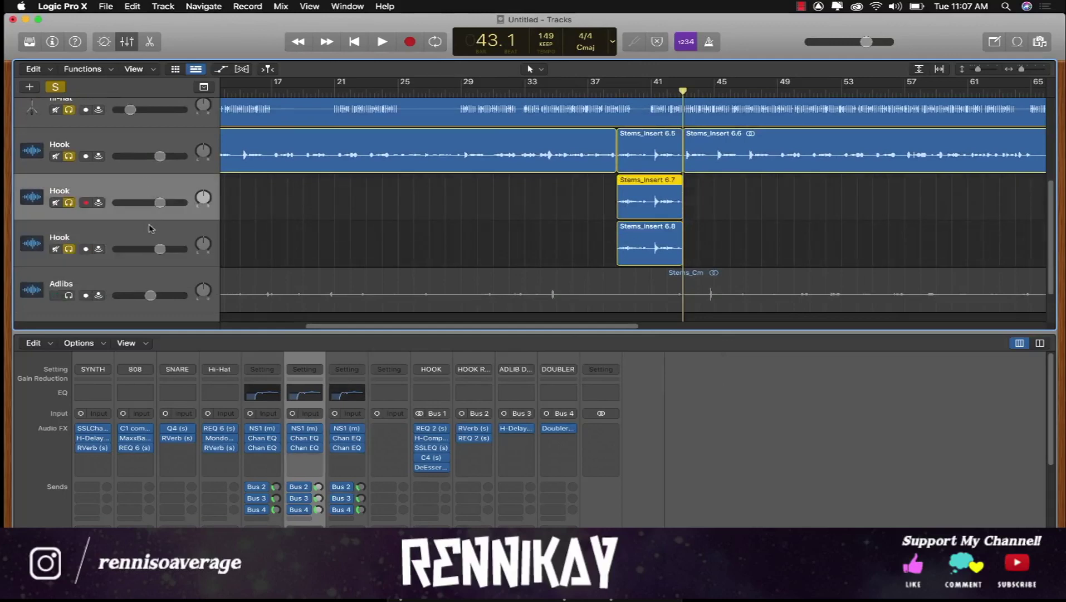
pyautogui.keyDown('shift'); pyautogui.click(148, 228); pyautogui.keyUp('shift')
pyautogui.scroll(-4, 319, 493)
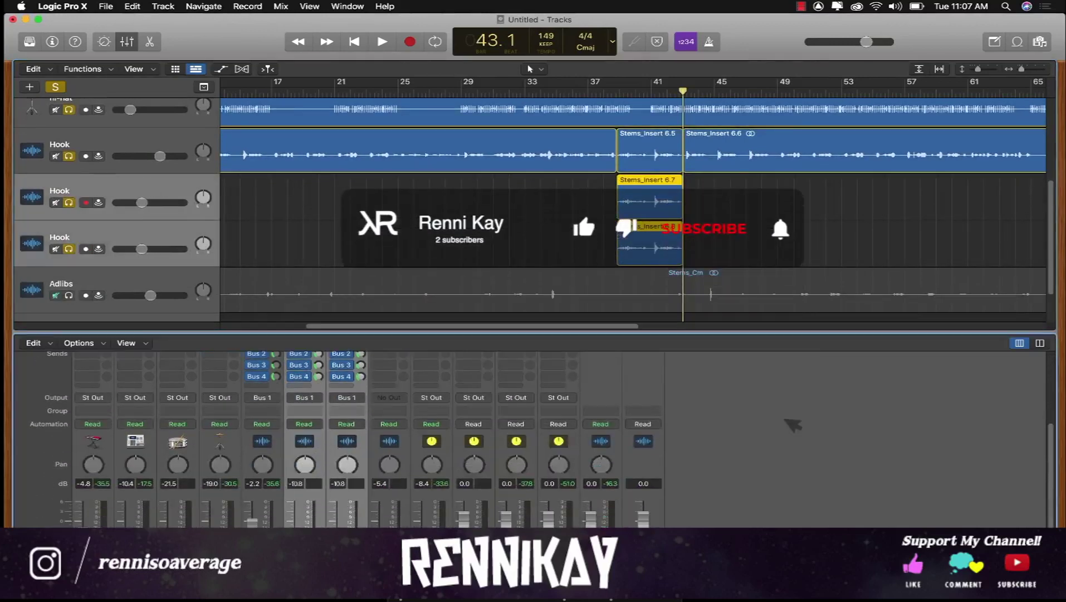
# Insert a Pitch Shifter on both duplicate Hook tracks and set the first one's semitones to -12.
pyautogui.scroll(3, 314, 505)
pyautogui.click(301, 392)
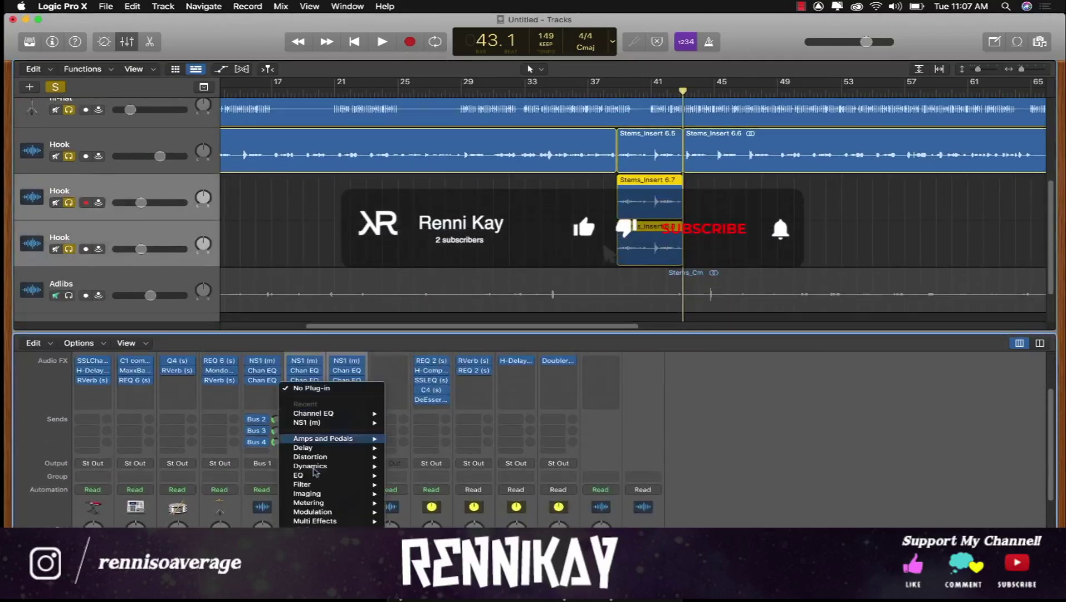
pyautogui.moveTo(417, 575)
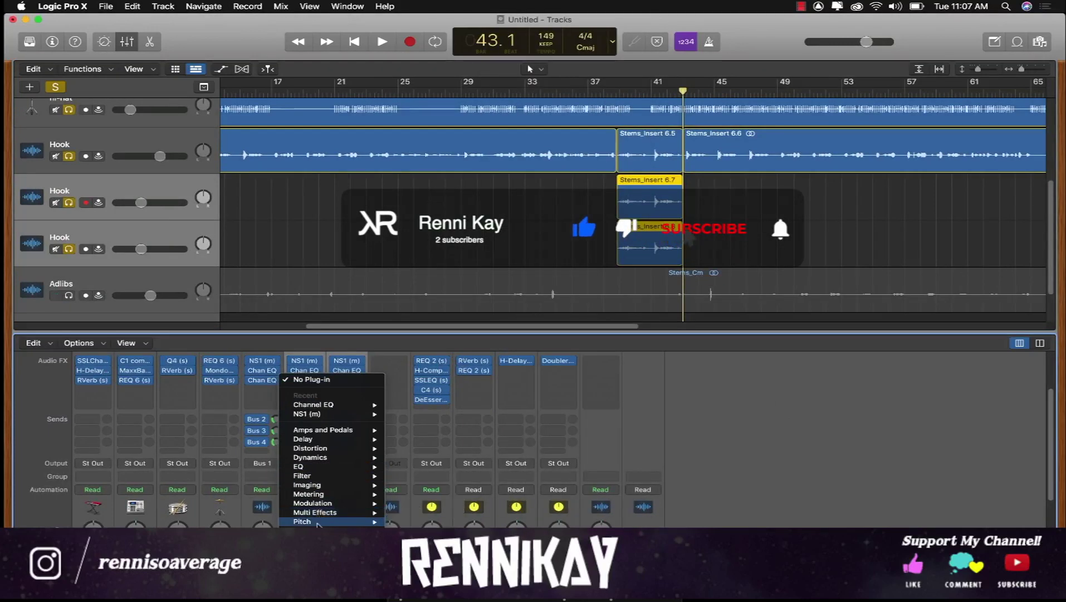
pyautogui.moveTo(318, 523)
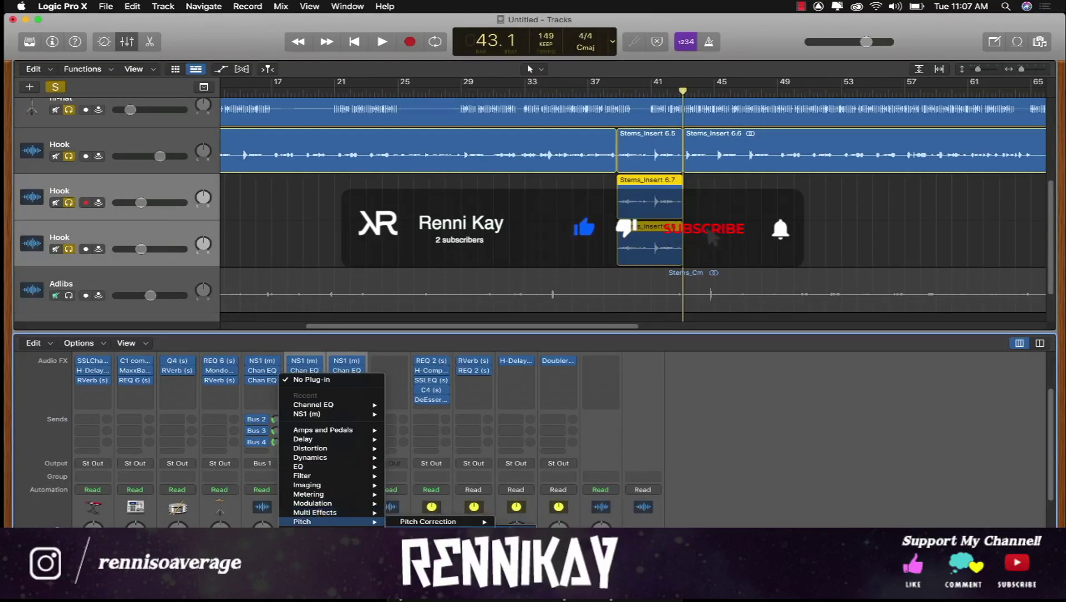
pyautogui.click(514, 531)
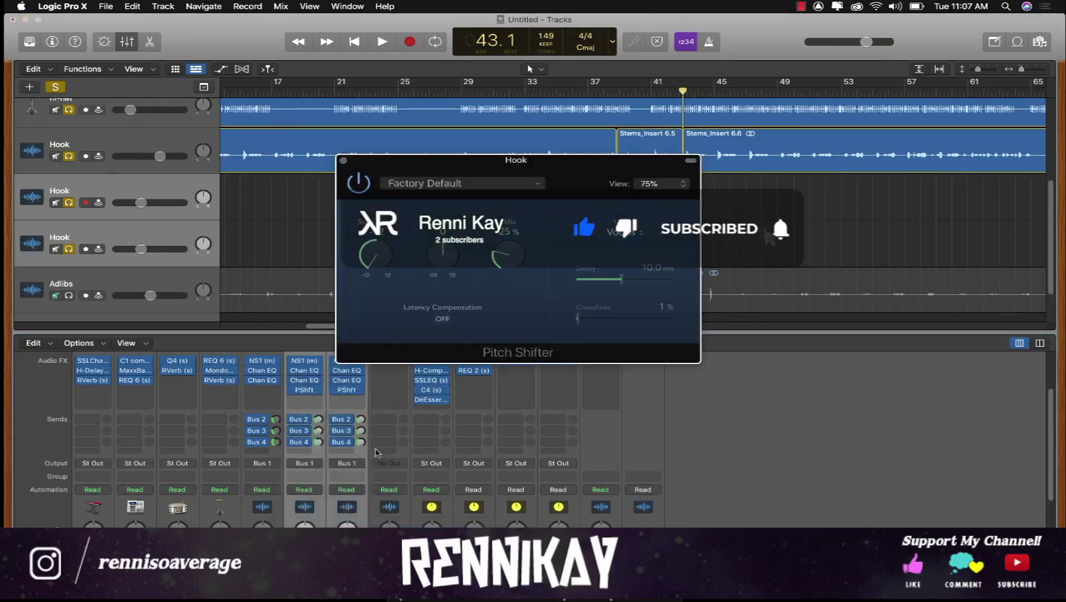
pyautogui.click(344, 161)
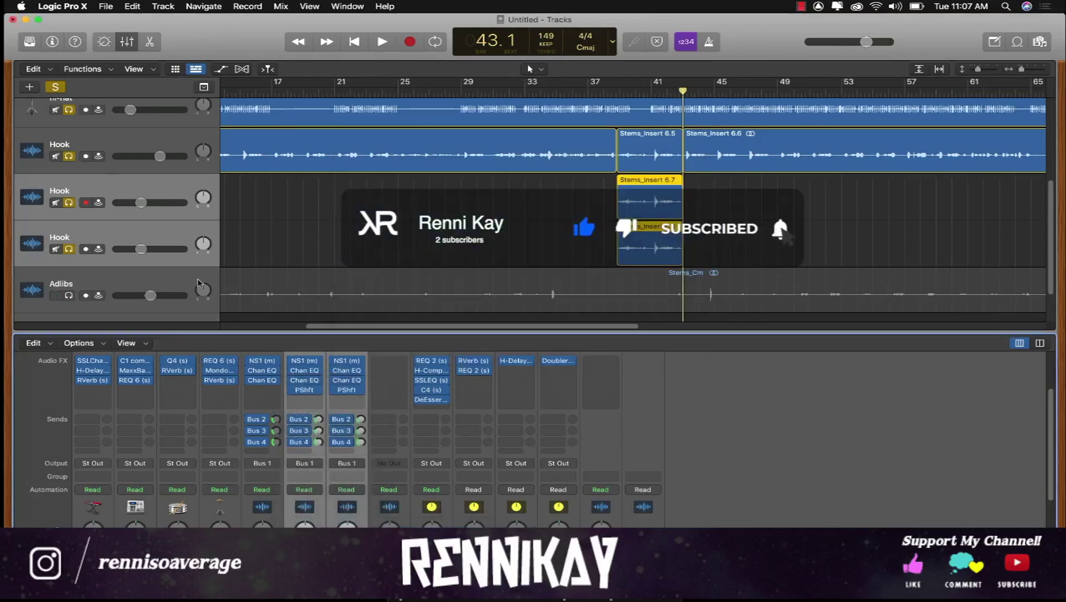
# Set the second duplicate Hook track's Pitch Shifter to -12 semitones and close its window.
pyautogui.click(349, 444)
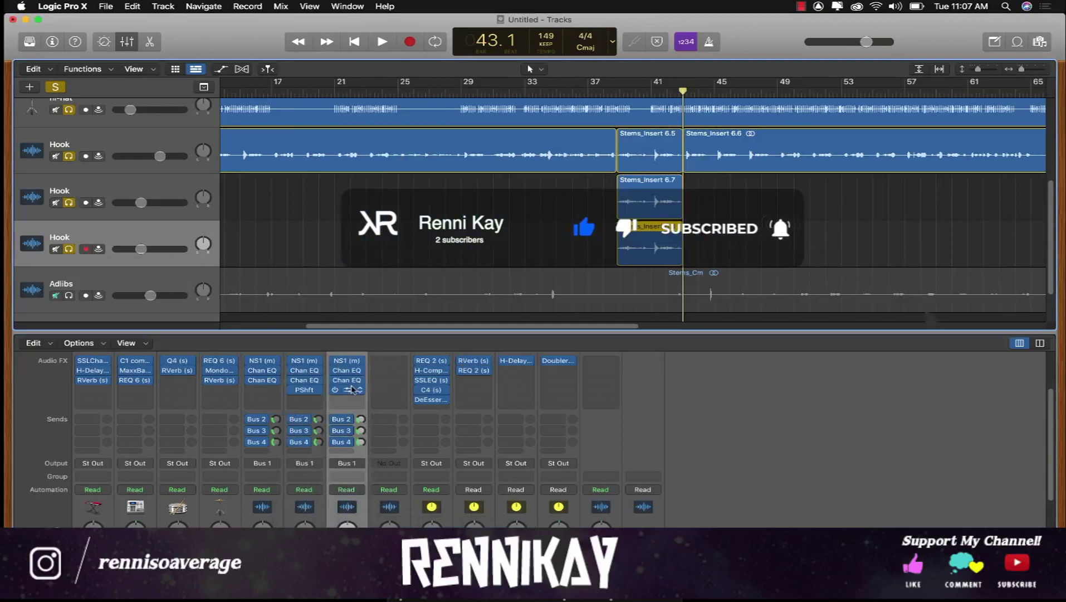
pyautogui.click(351, 389)
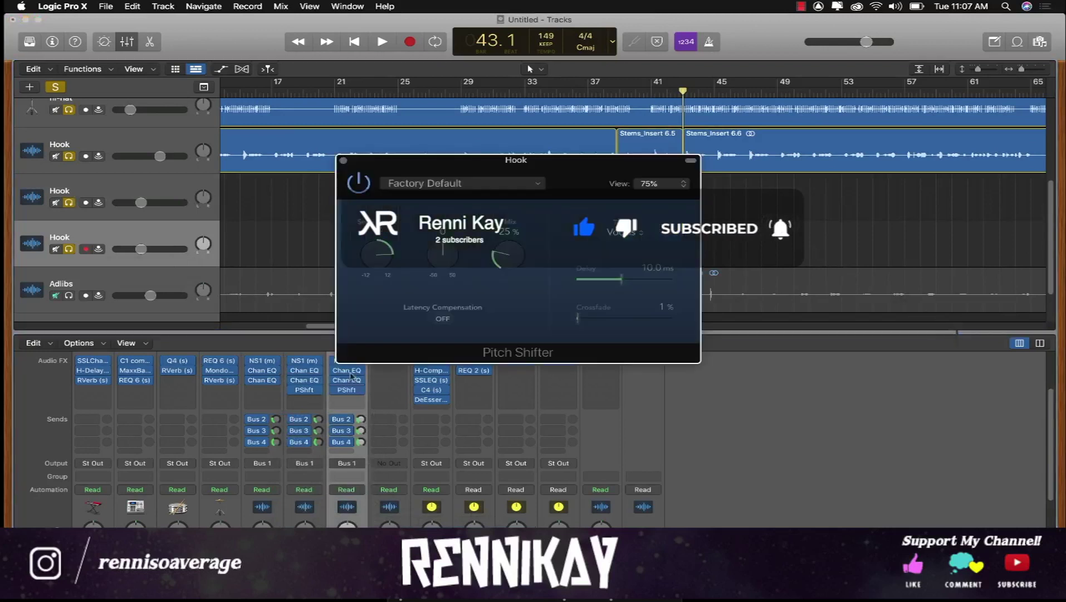
pyautogui.click(343, 161)
# Audition the section from about bar 38 and trim the regions on both duplicate Hook tracks to end at bar 41.
pyautogui.doubleClick(607, 89)
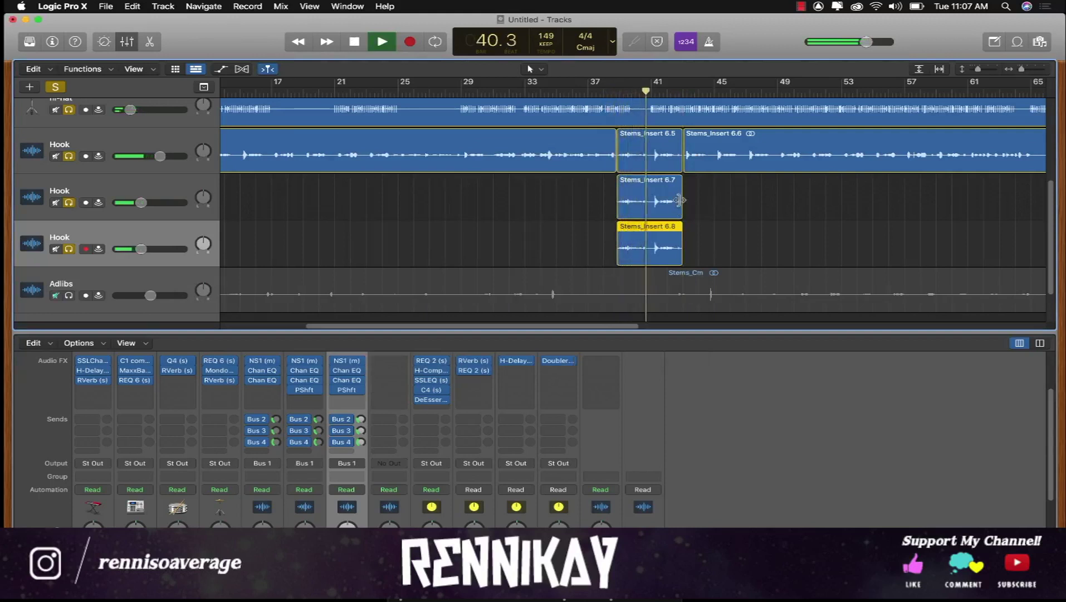
pyautogui.press('space')
pyautogui.moveTo(679, 199); pyautogui.dragTo(653, 222)
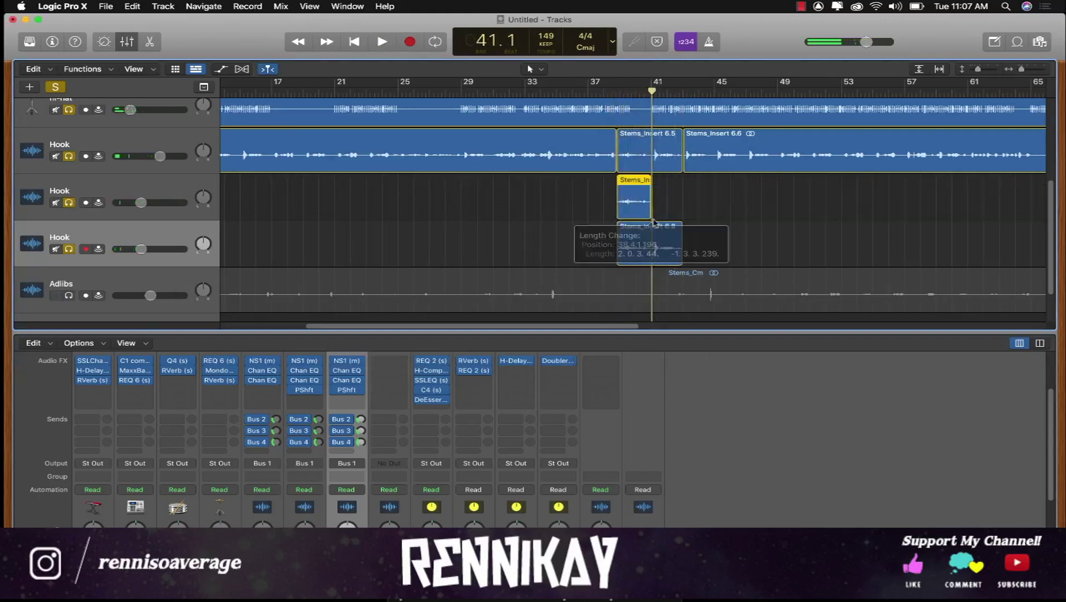
pyautogui.moveTo(680, 256); pyautogui.dragTo(652, 264)
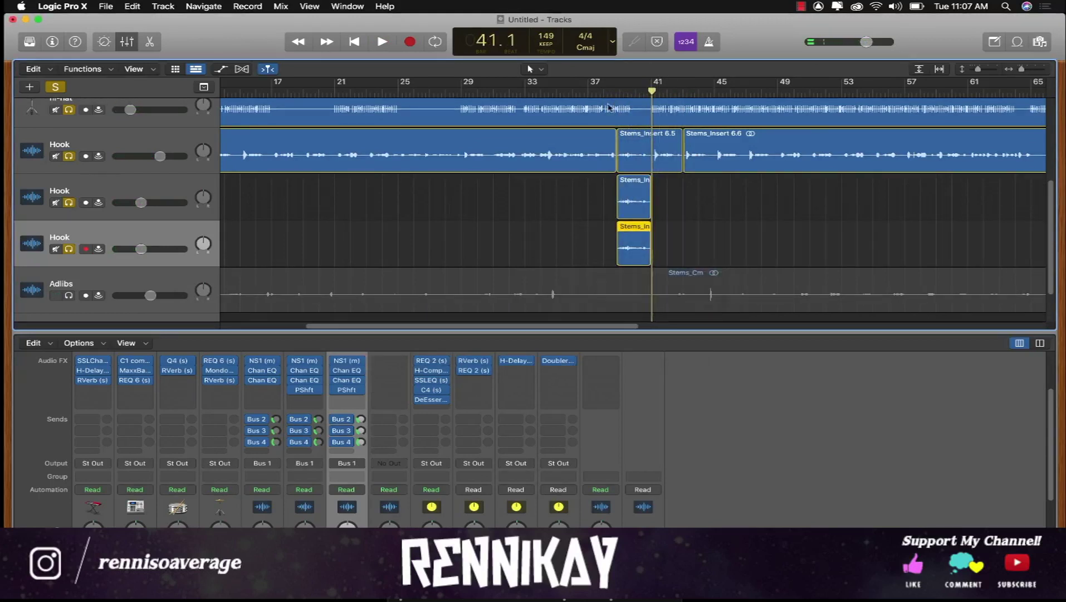
# Play from about bar 38 and raise both duplicate Hook tracks together to -5.9 dB.
pyautogui.click(607, 89)
pyautogui.press('space')
pyautogui.click(143, 201)
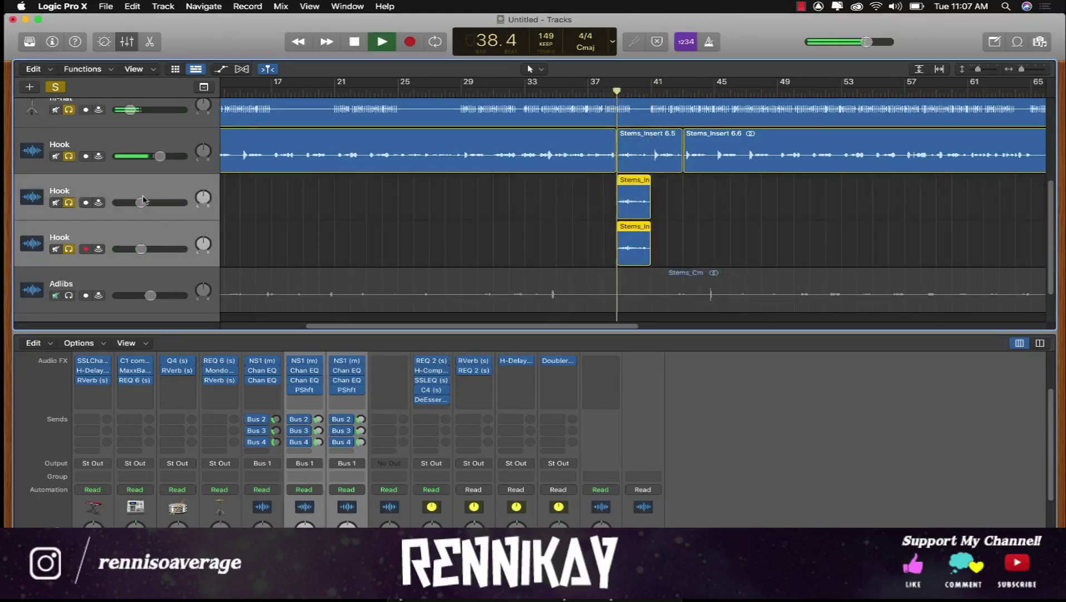
pyautogui.moveTo(143, 200); pyautogui.dragTo(160, 210)
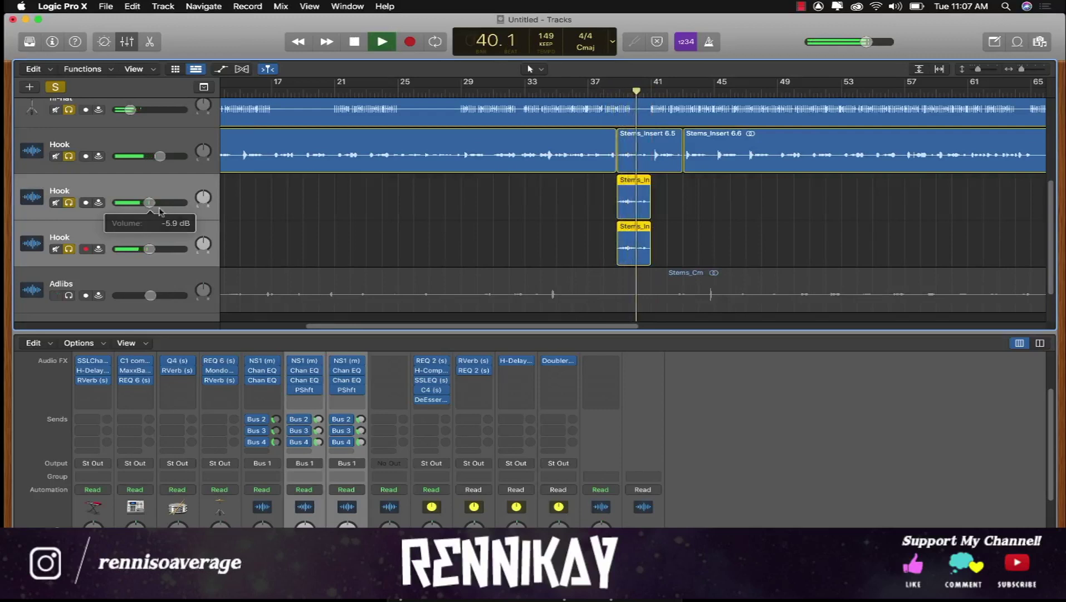
# Lower the main Hook track's volume to -3.1 dB, undo the last region edit, and stop playback.
pyautogui.moveTo(160, 156); pyautogui.dragTo(153, 157)
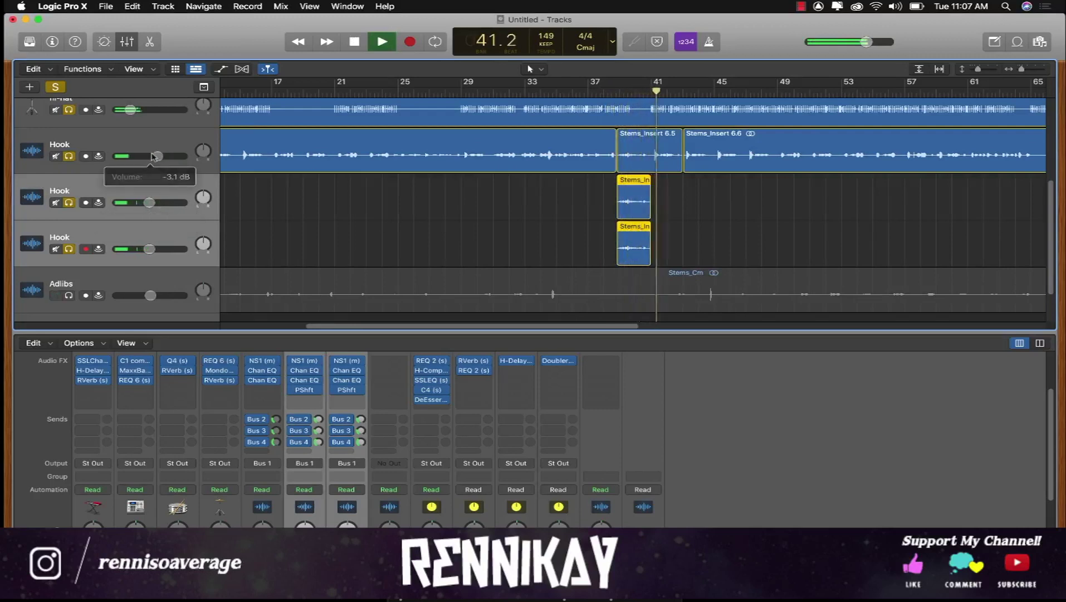
pyautogui.press('super+z')
pyautogui.click(507, 228)
pyautogui.press('space')
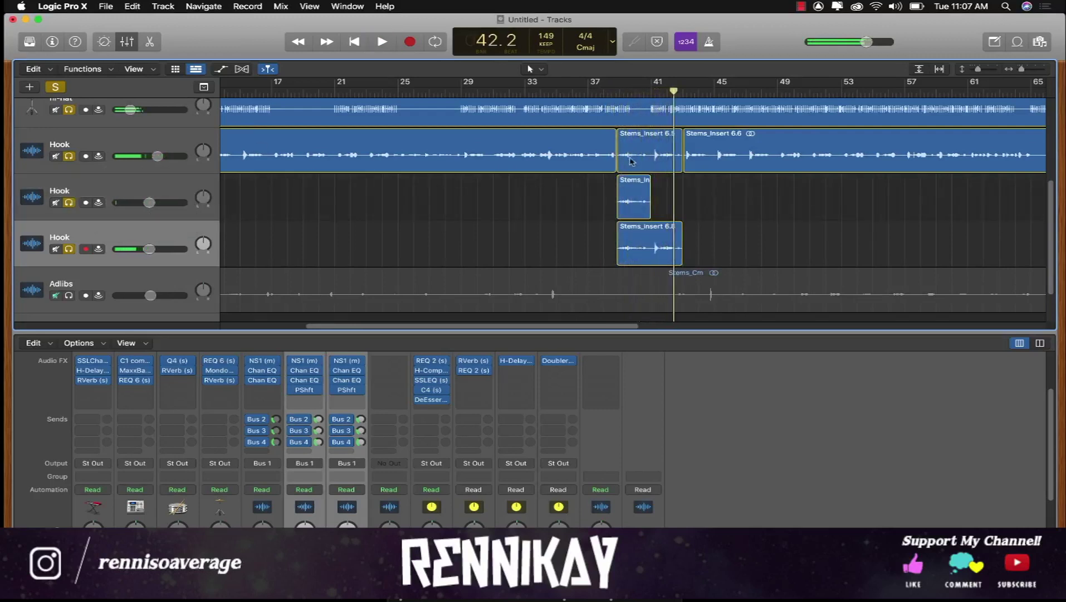
# Duplicate the main Hook track with its regions, keep only the section ending at bar 41 on the copy, and remove that section from the original.
pyautogui.moveTo(130, 134); pyautogui.dragTo(132, 166)
pyautogui.click(533, 209)
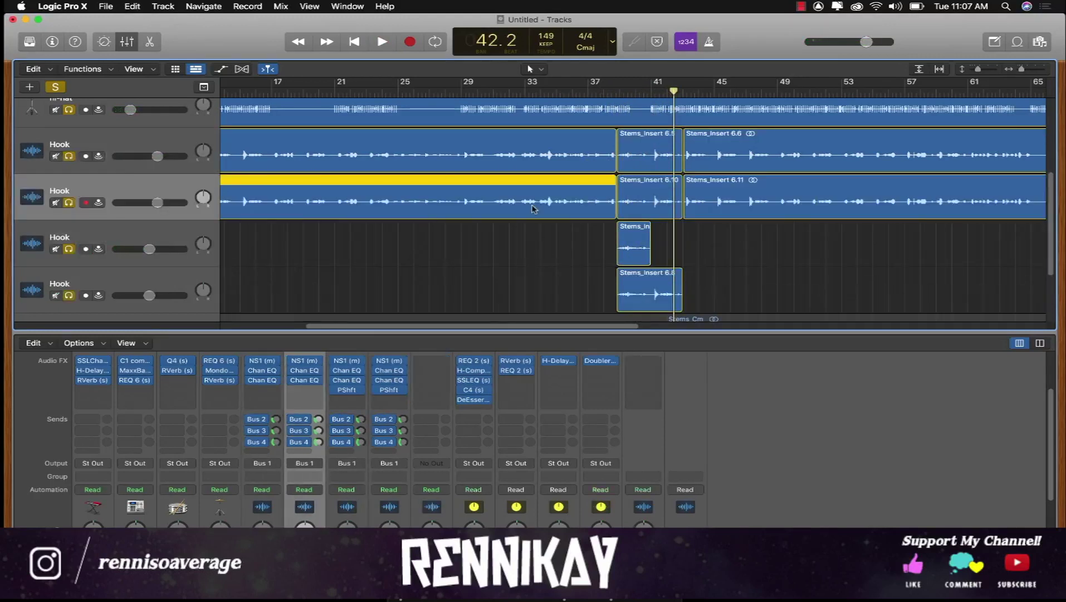
pyautogui.press('Delete')
pyautogui.moveTo(620, 164); pyautogui.dragTo(653, 165)
pyautogui.click(698, 192)
pyautogui.press('Delete')
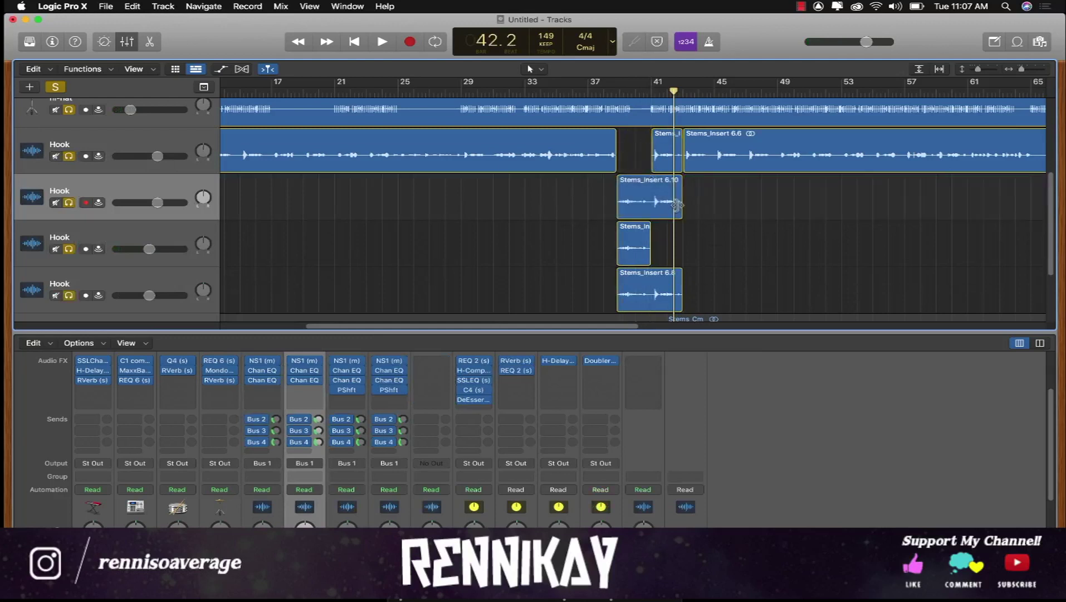
pyautogui.moveTo(677, 205); pyautogui.dragTo(650, 206)
# Play from bar 36 and trim the last Hook duplicate's region to end at bar 41.
pyautogui.click(573, 91)
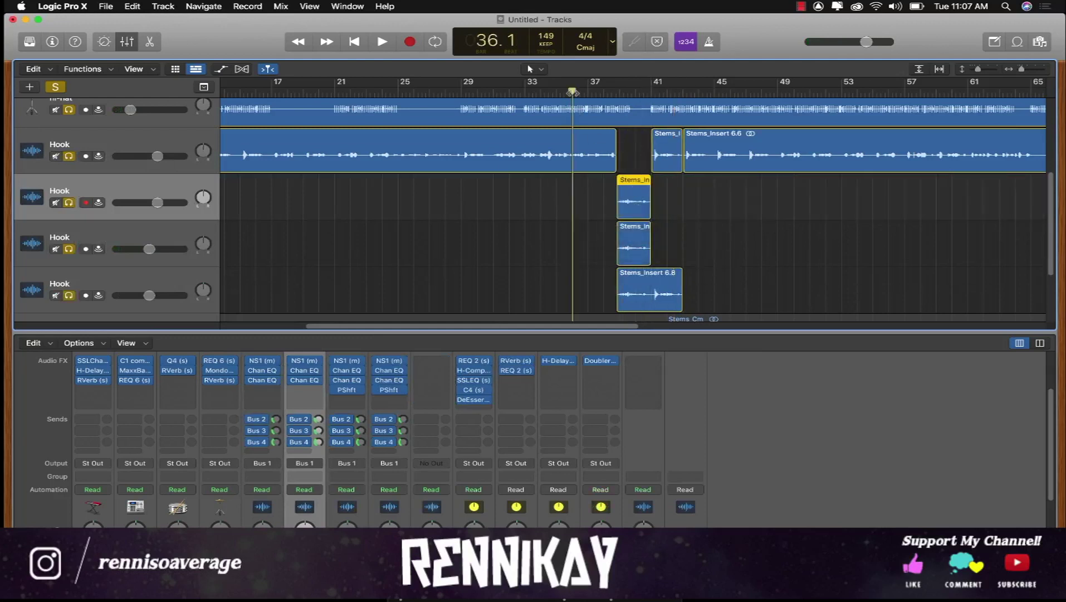
pyautogui.press('space')
pyautogui.moveTo(680, 301); pyautogui.dragTo(650, 305)
# Raise the two pitch-shifted Hook tracks slightly, and lower all three Hook duplicates together to balance them during playback.
pyautogui.click(136, 234)
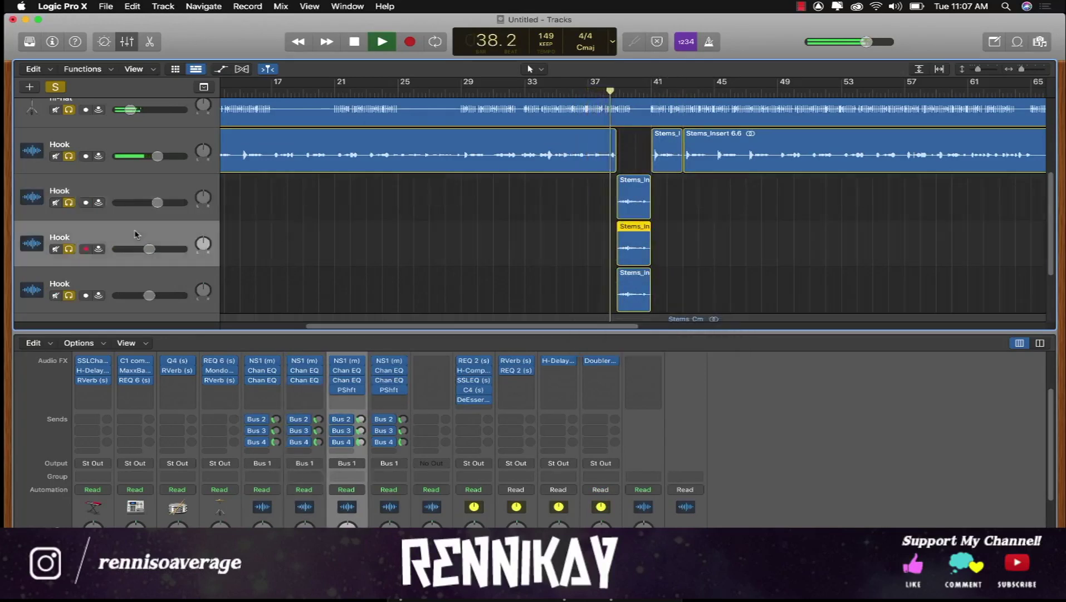
pyautogui.keyDown('shift'); pyautogui.click(134, 282); pyautogui.keyUp('shift')
pyautogui.moveTo(149, 296); pyautogui.dragTo(152, 295)
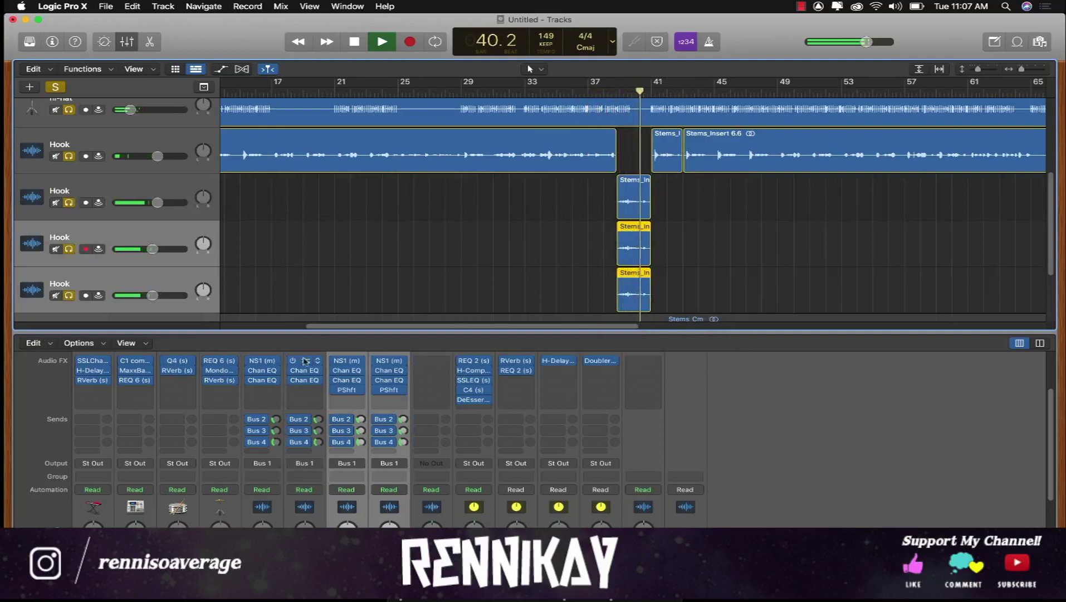
pyautogui.keyDown('shift'); pyautogui.click(146, 193); pyautogui.keyUp('shift')
pyautogui.moveTo(157, 202); pyautogui.dragTo(151, 203)
pyautogui.click(150, 192)
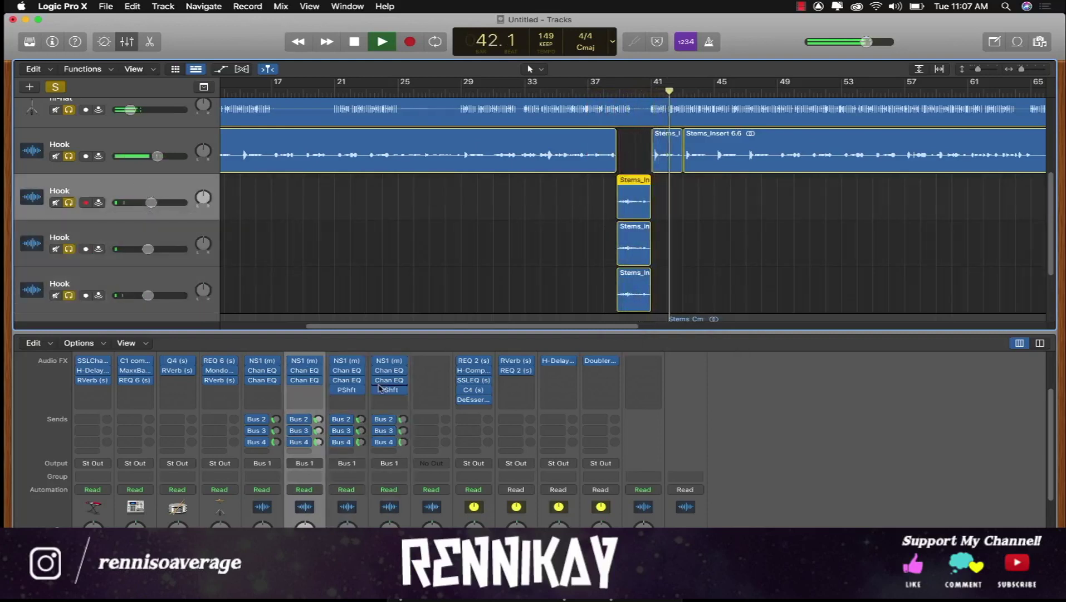
# Set the Mix of the last Hook duplicate's Pitch Shifter to 41% and move its window off the tracks.
pyautogui.click(380, 389)
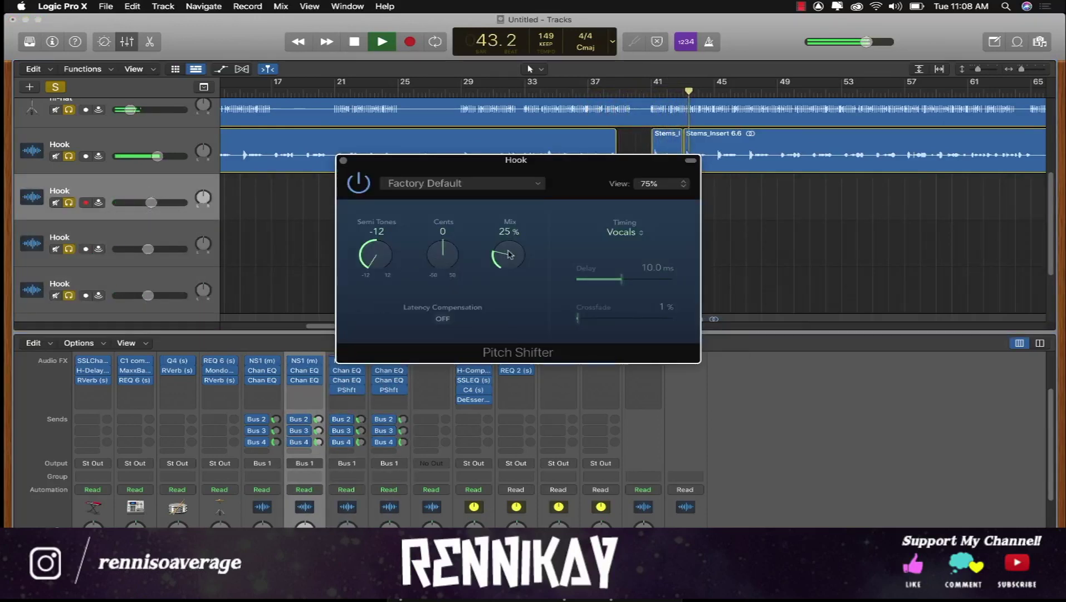
pyautogui.moveTo(522, 156); pyautogui.dragTo(702, 327)
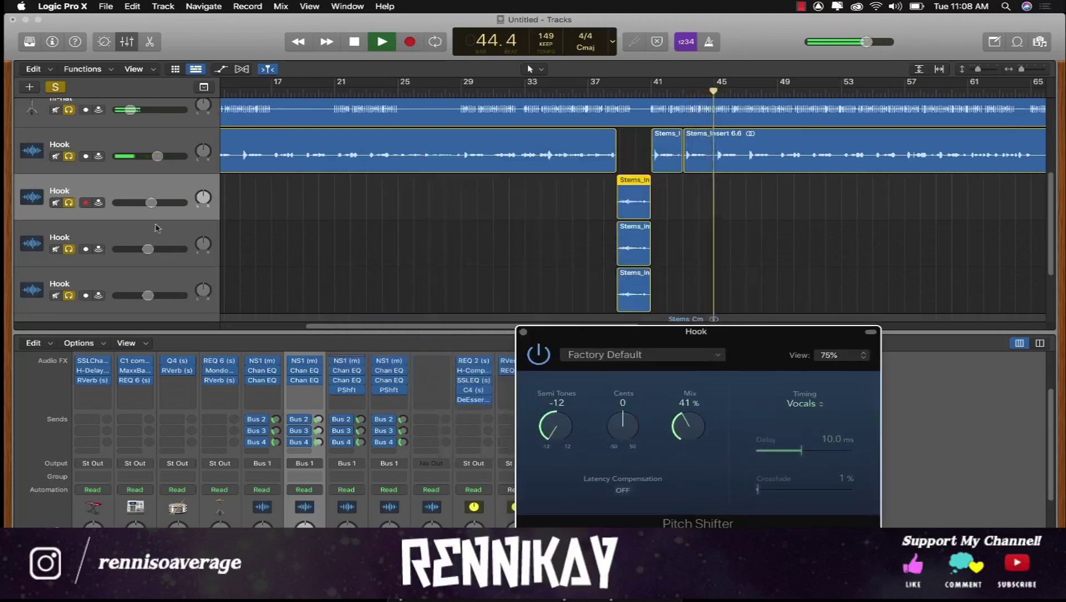
# Clear all solos, solo only the first pitch-shifted Hook track, and play it from about bar 39.
pyautogui.click(55, 88)
pyautogui.click(56, 251)
pyautogui.click(55, 251)
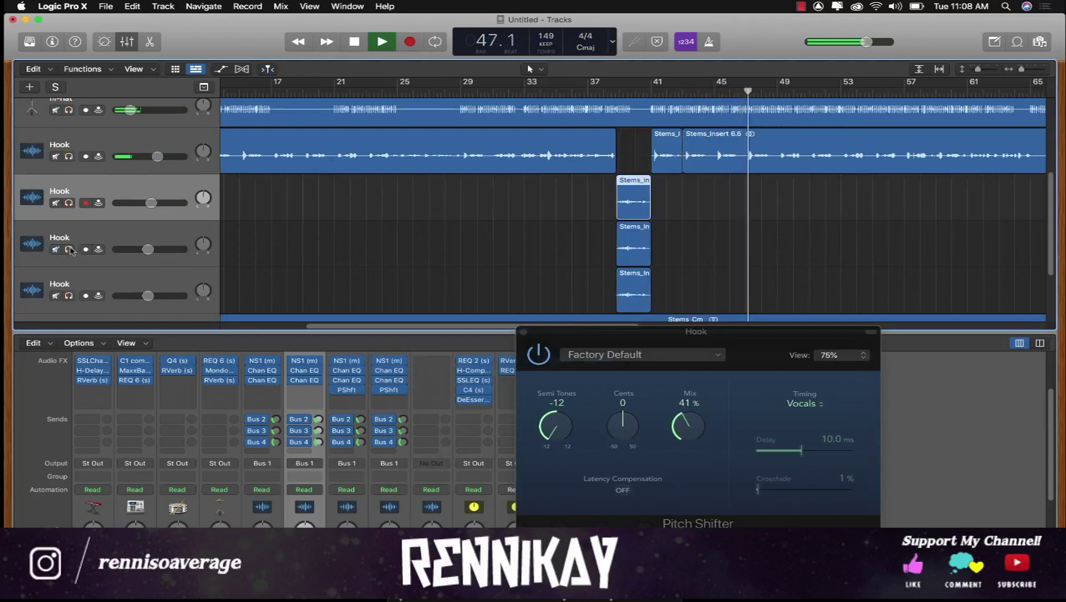
pyautogui.click(69, 249)
pyautogui.click(622, 89)
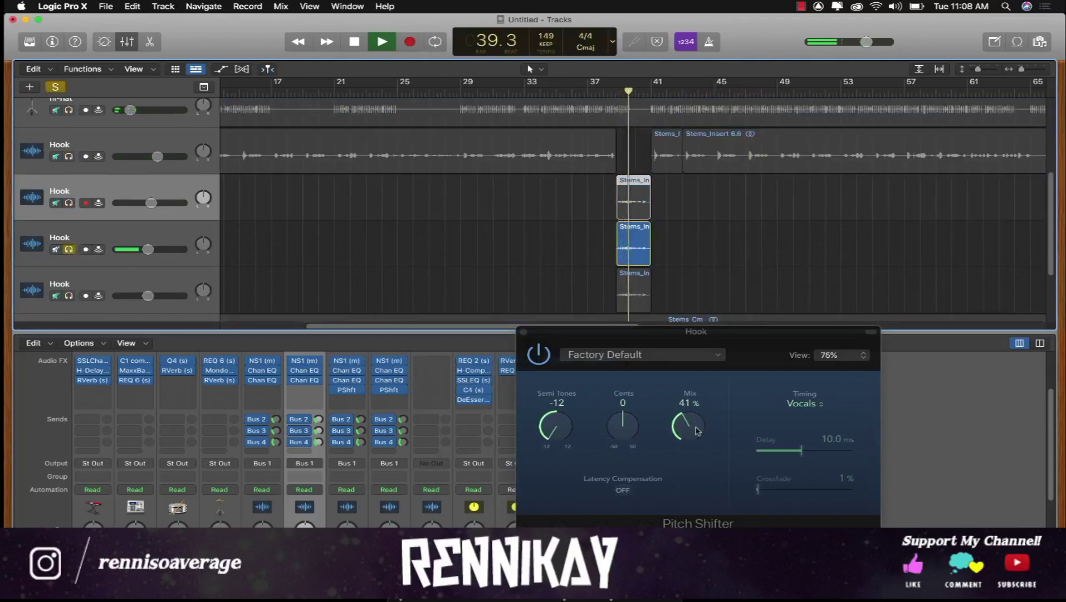
# Set the open Pitch Shifter's Mix to 49%, and raise the soloed Hook track's volume while replaying its section.
pyautogui.moveTo(686, 430)
pyautogui.mouseDown()
pyautogui.moveTo(685, 391)
pyautogui.moveTo(685, 416)
pyautogui.mouseUp()
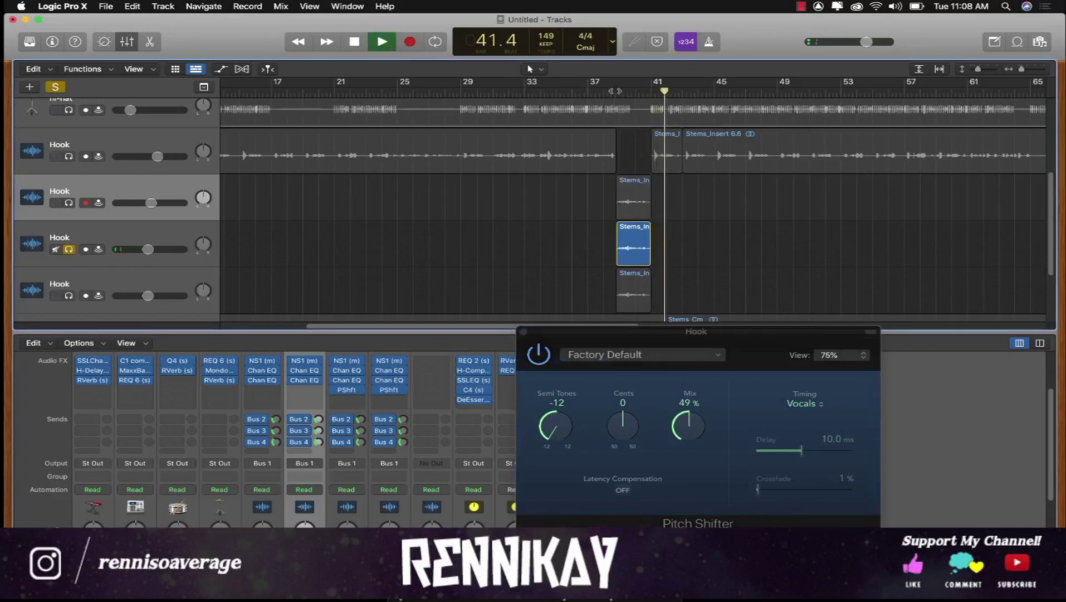
pyautogui.click(619, 89)
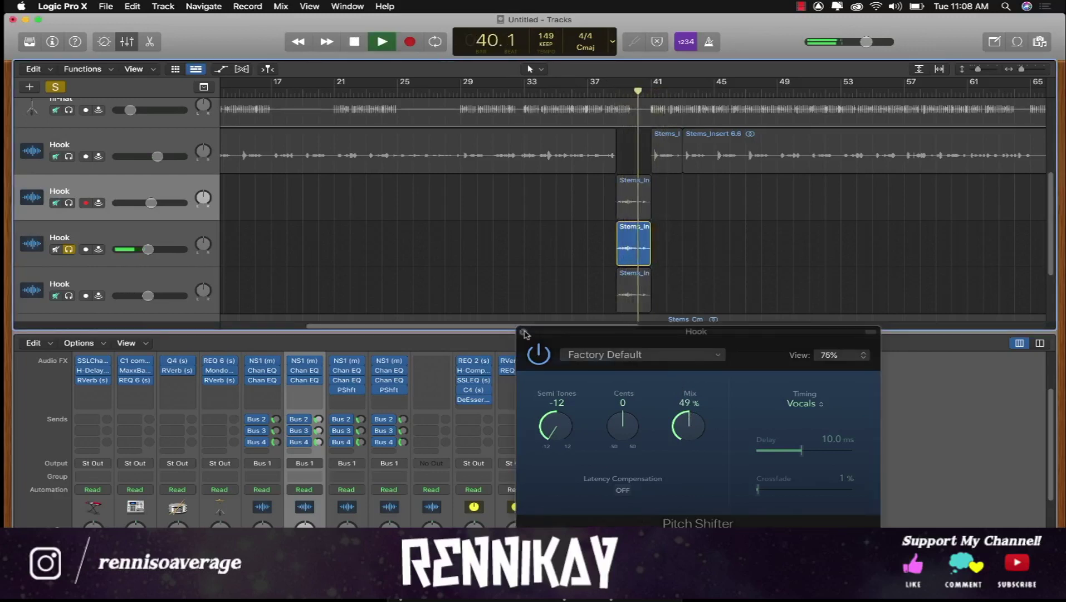
pyautogui.moveTo(148, 249); pyautogui.dragTo(165, 250)
pyautogui.press('space')
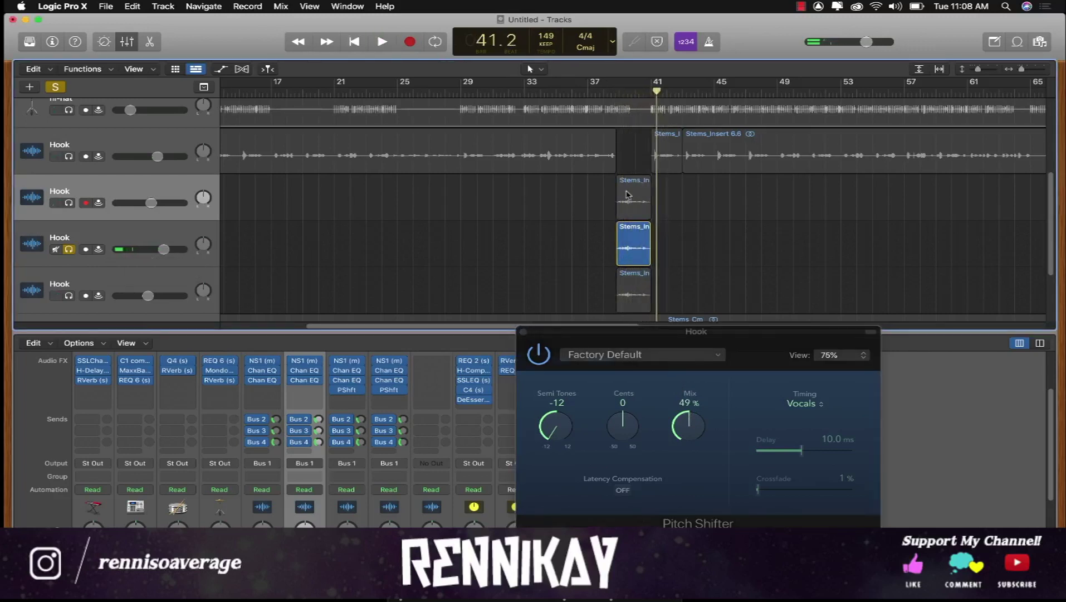
# Set the open Pitch Shifter's Mix to 100% and replay the soloed Hook track from about bar 38.
pyautogui.press('space')
pyautogui.press('space')
pyautogui.moveTo(685, 419); pyautogui.dragTo(678, 319)
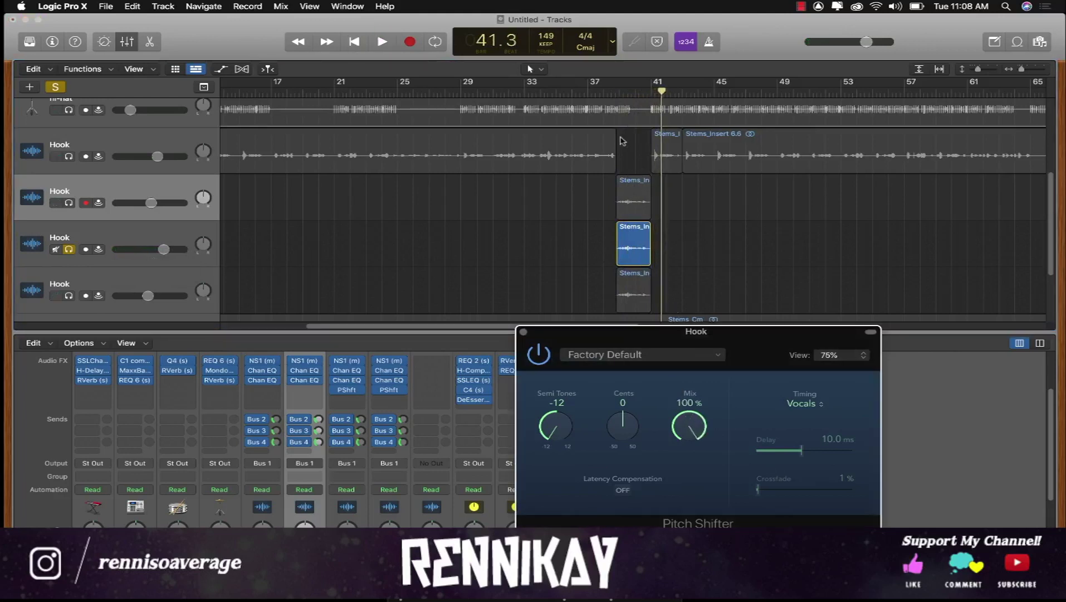
pyautogui.moveTo(621, 89); pyautogui.dragTo(606, 90)
pyautogui.press('space')
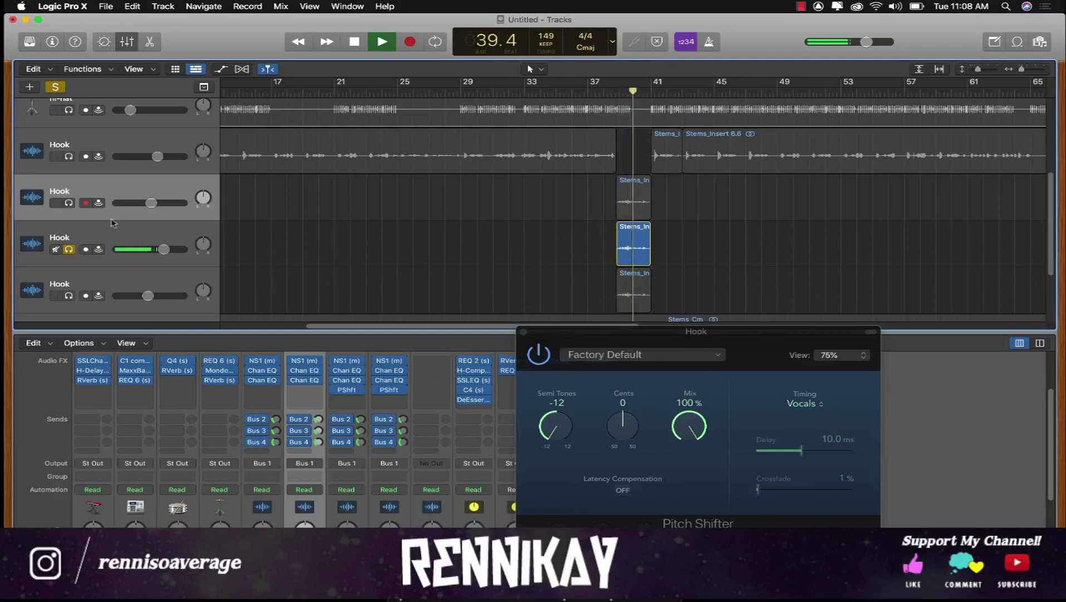
# Clear all solos, replay the Hook section in the full mix, and set the open Pitch Shifter's Mix to 62%.
pyautogui.click(69, 203)
pyautogui.click(56, 87)
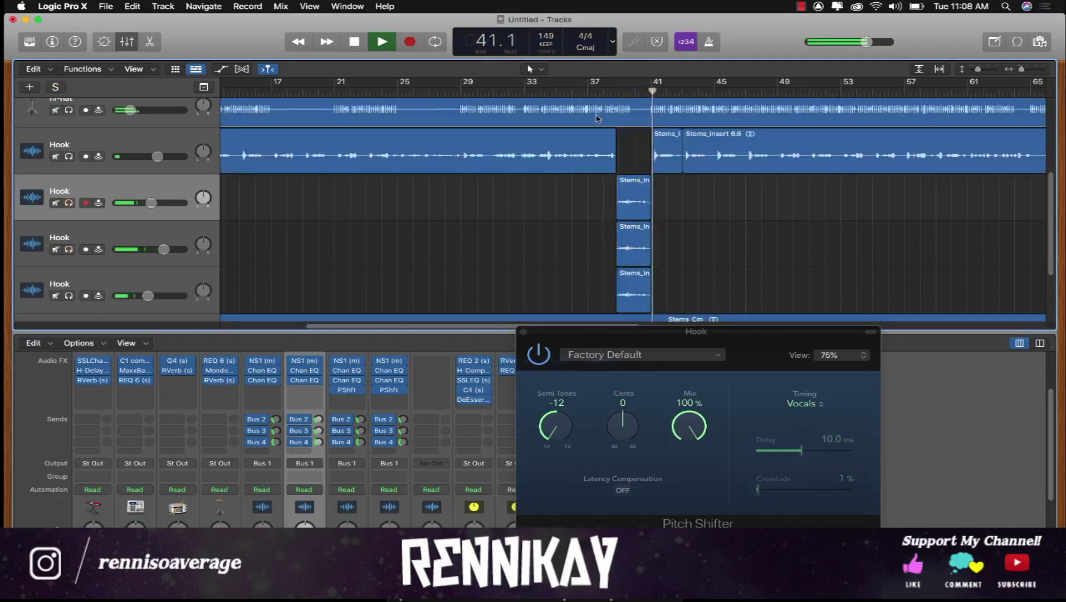
pyautogui.click(605, 90)
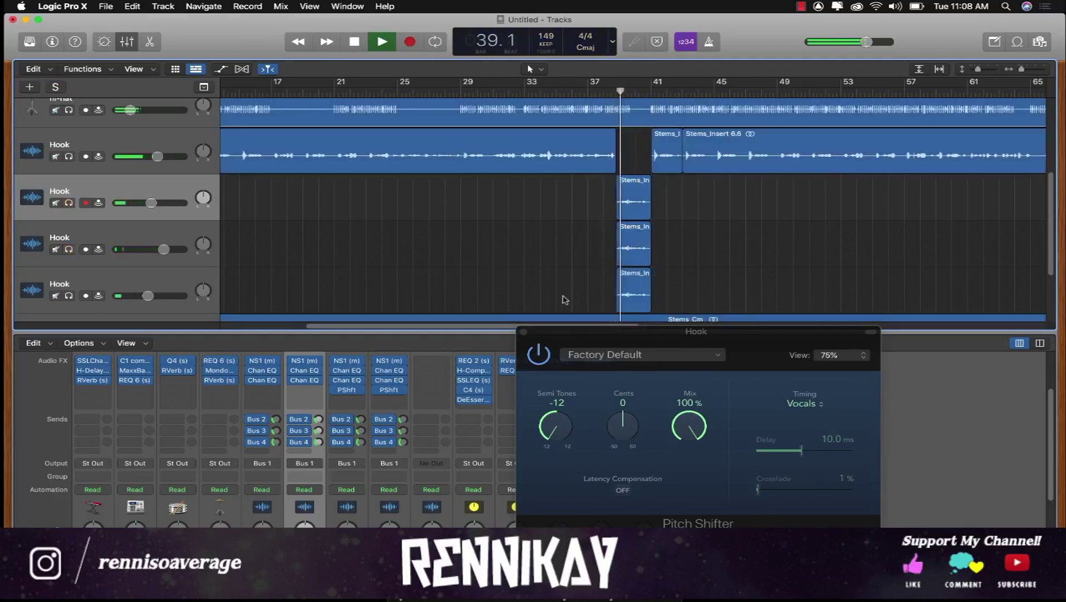
pyautogui.moveTo(672, 405); pyautogui.dragTo(674, 421)
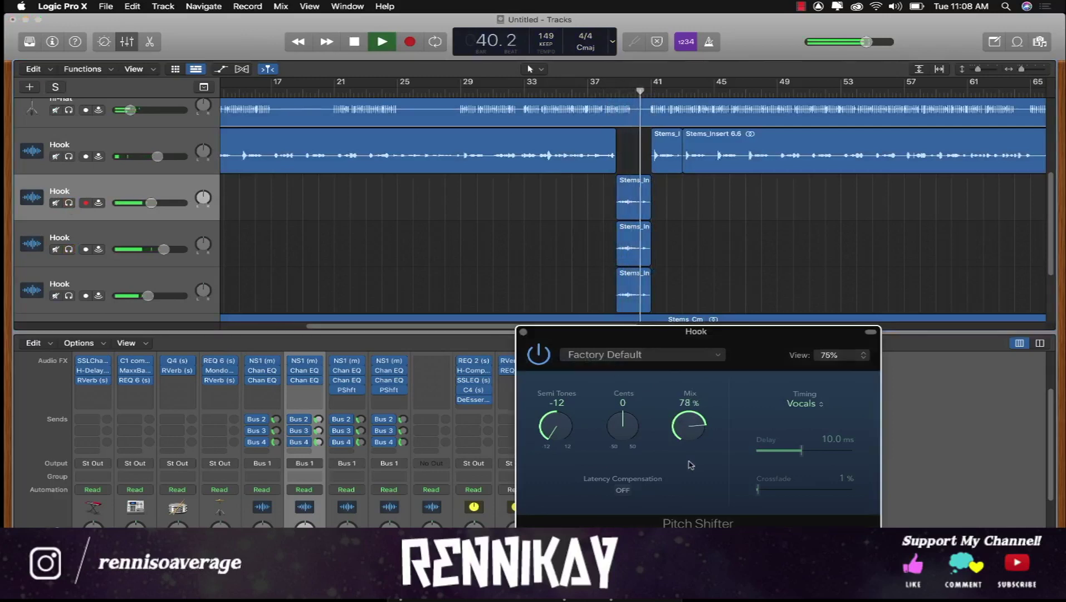
pyautogui.press('space')
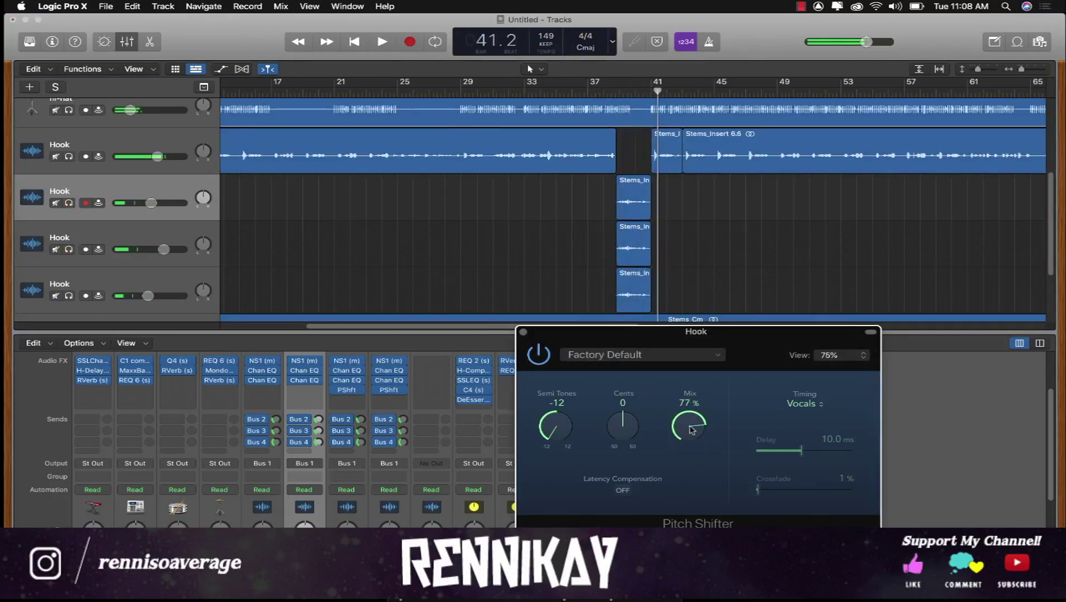
pyautogui.click(606, 92)
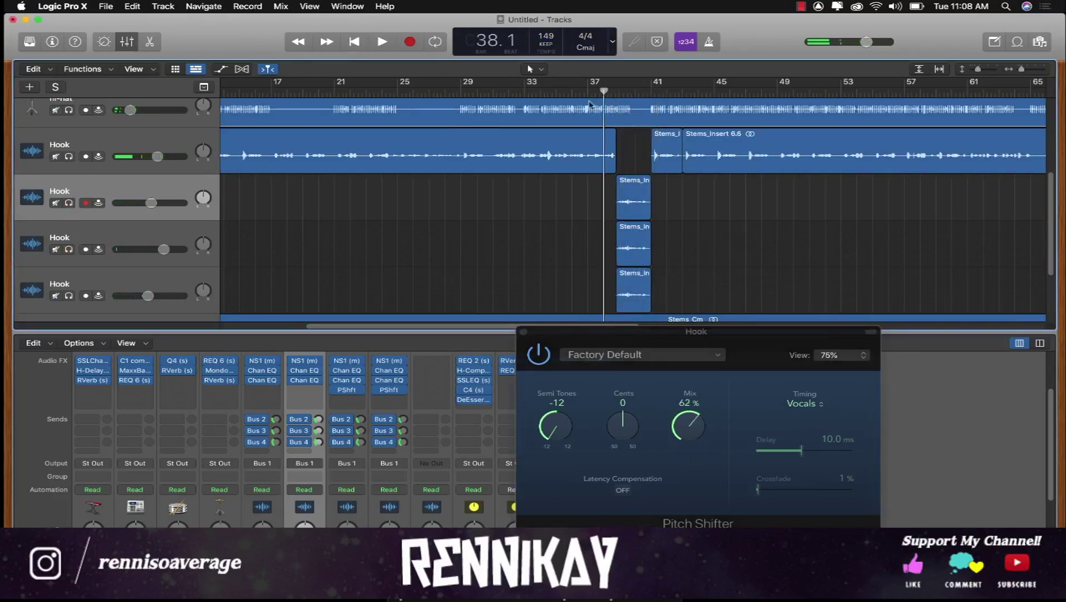
# Solo the first pitch-shifted Hook track and play it, and set the last Hook duplicate's Pitch Shifter Mix to 62%.
pyautogui.click(68, 249)
pyautogui.press('space')
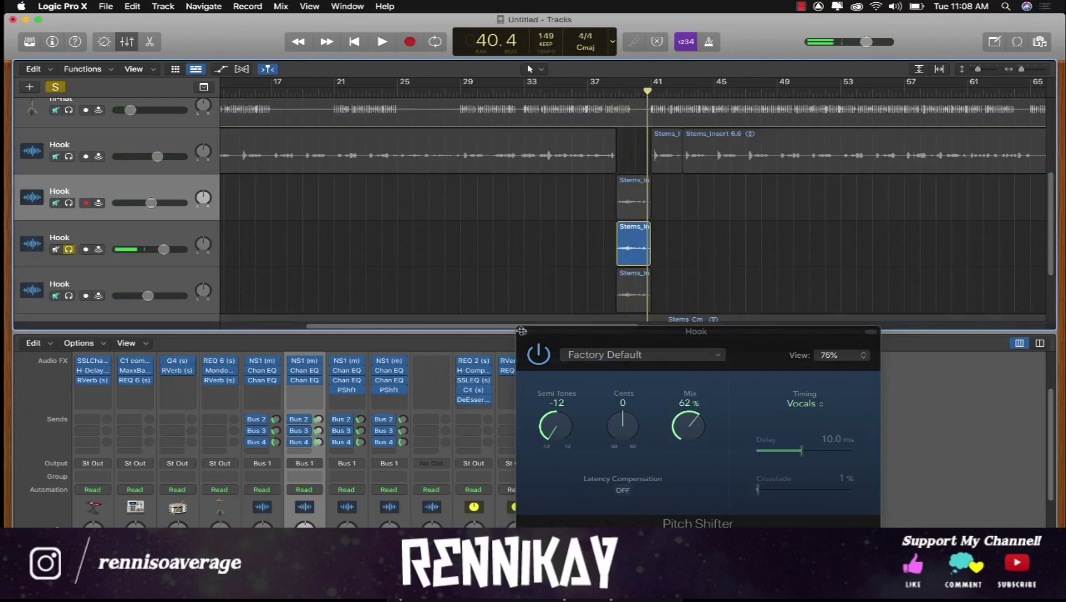
pyautogui.click(521, 331)
pyautogui.click(390, 390)
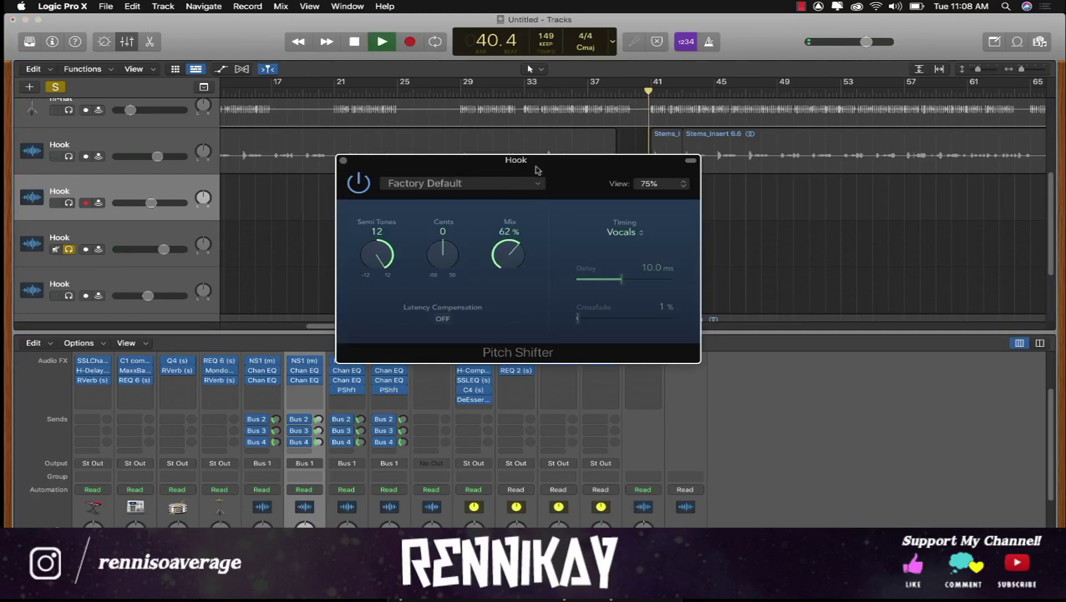
pyautogui.press('space')
pyautogui.moveTo(538, 170); pyautogui.dragTo(580, 333)
# Solo the last Hook duplicate too, and balance the pair during playback by raising its volume and lowering the first pitch-shifted track's.
pyautogui.click(67, 296)
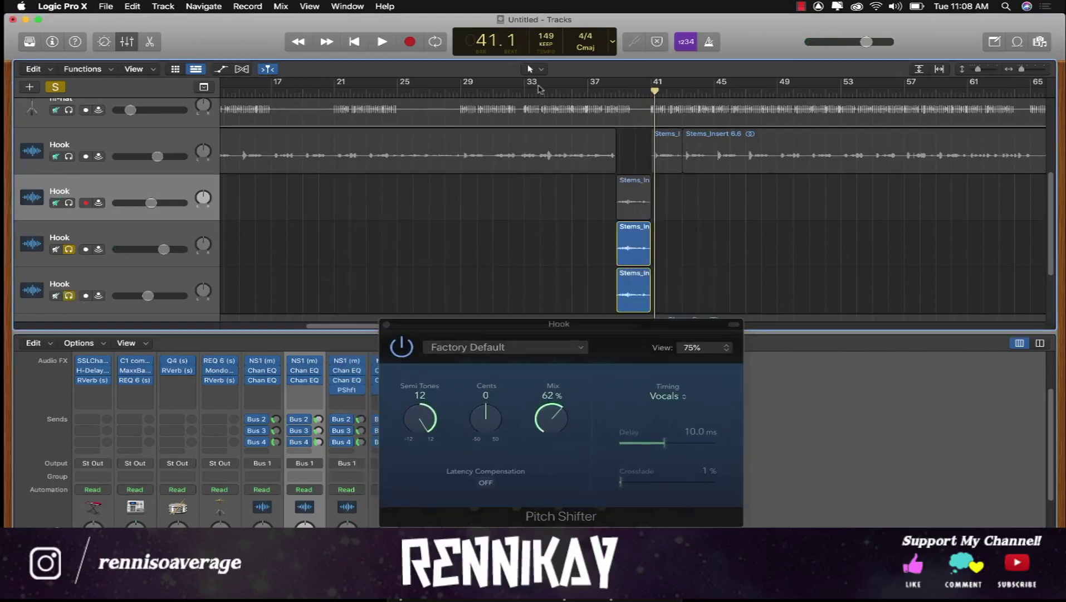
pyautogui.press('space')
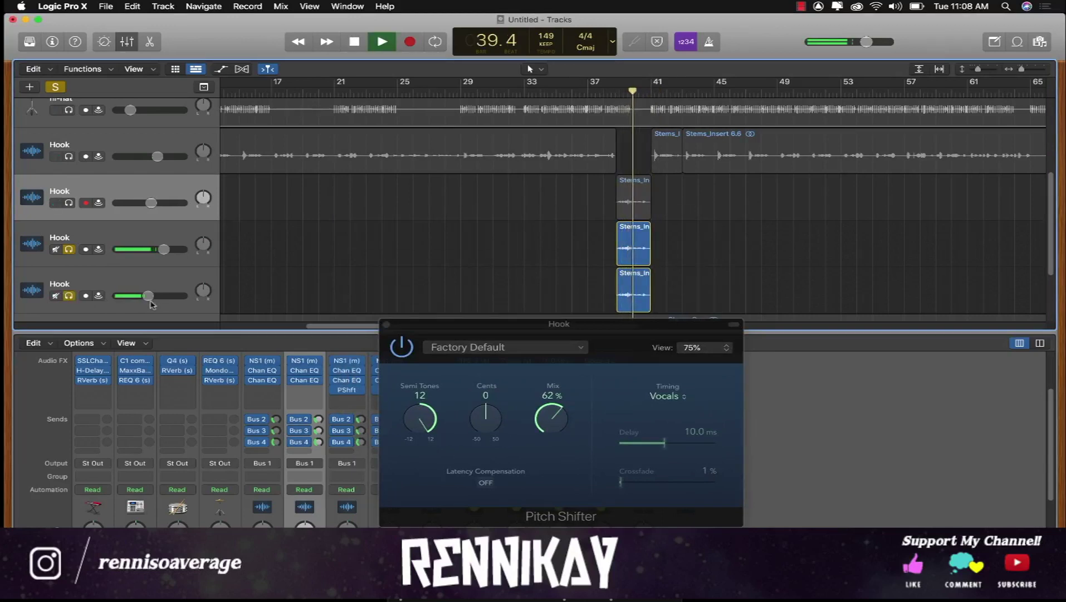
pyautogui.moveTo(148, 295); pyautogui.dragTo(155, 295)
pyautogui.moveTo(164, 249); pyautogui.dragTo(157, 248)
pyautogui.press('space')
# Delete the unshifted Hook duplicate's region and its track, and close the Pitch Shifter window.
pyautogui.click(146, 183)
pyautogui.press('Delete')
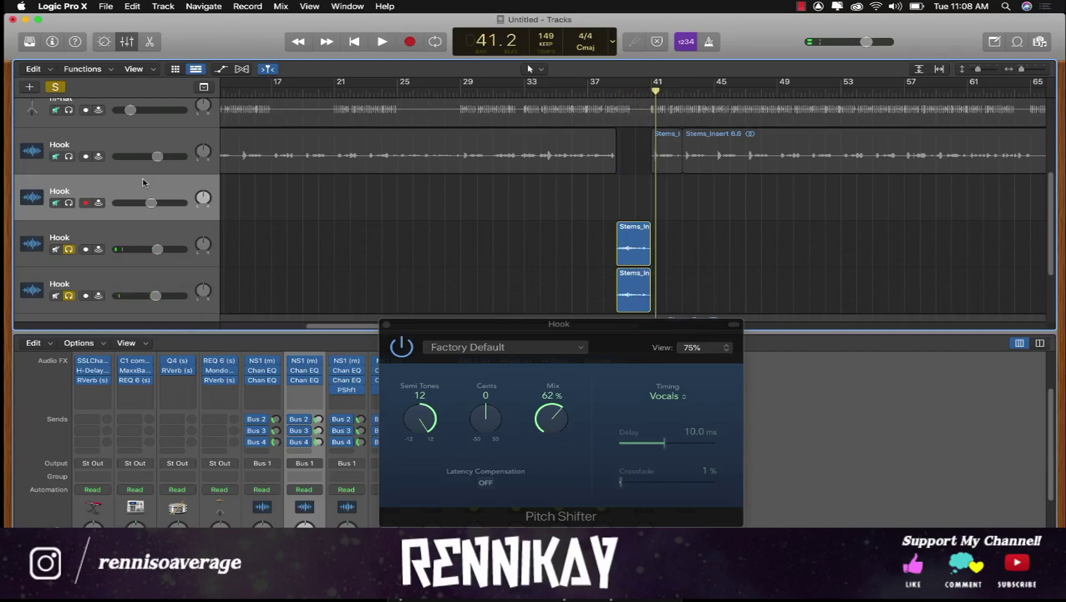
pyautogui.press('super+BackSpace')
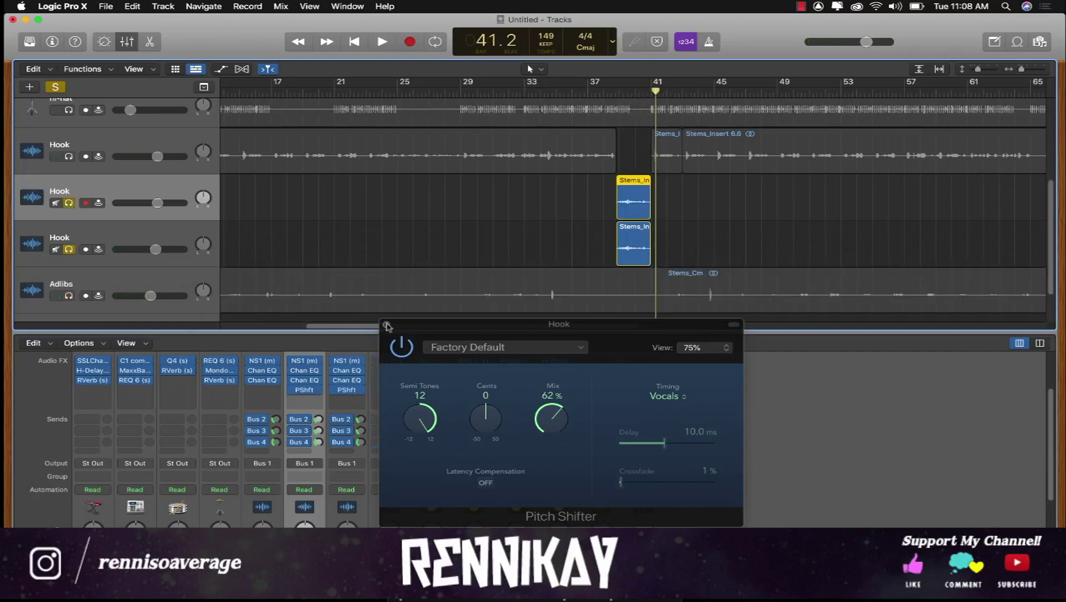
pyautogui.press('a')
pyautogui.press('a')
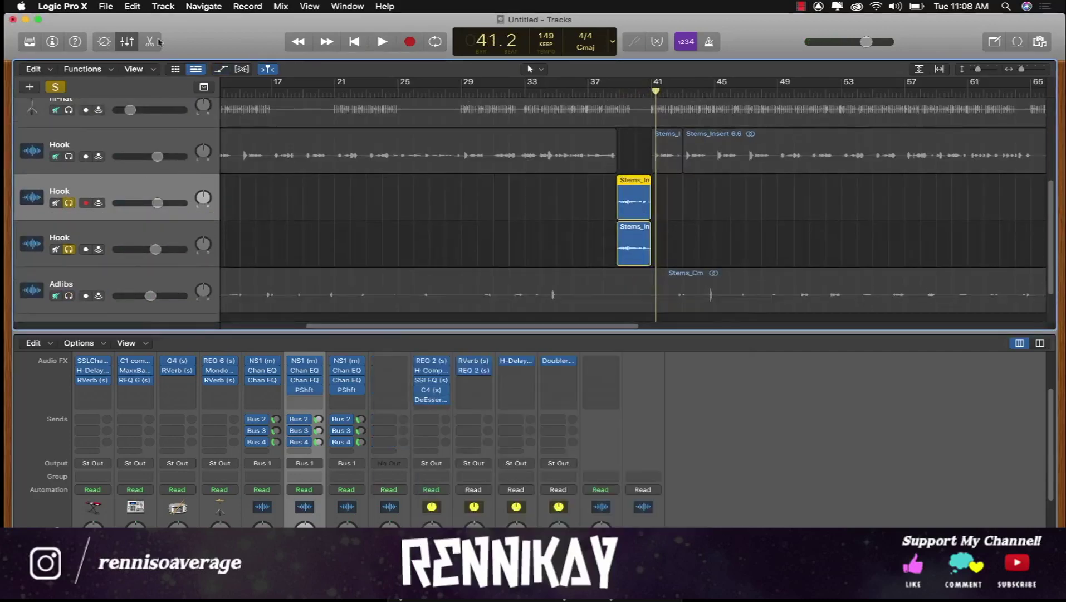
# Clear all solos and play the full mix from about bar 36 through the Hook section.
pyautogui.click(55, 89)
pyautogui.click(584, 102)
pyautogui.doubleClick(572, 91)
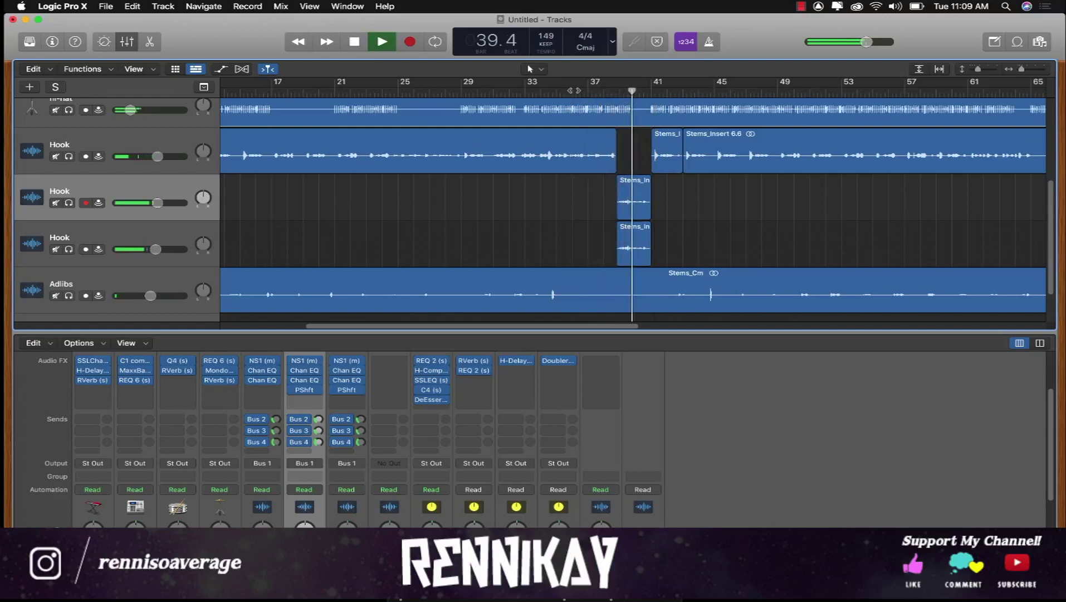
# Stop playback, undo the deletion of the unshifted Hook duplicate's track and region, and clear all solos.
pyautogui.press('space')
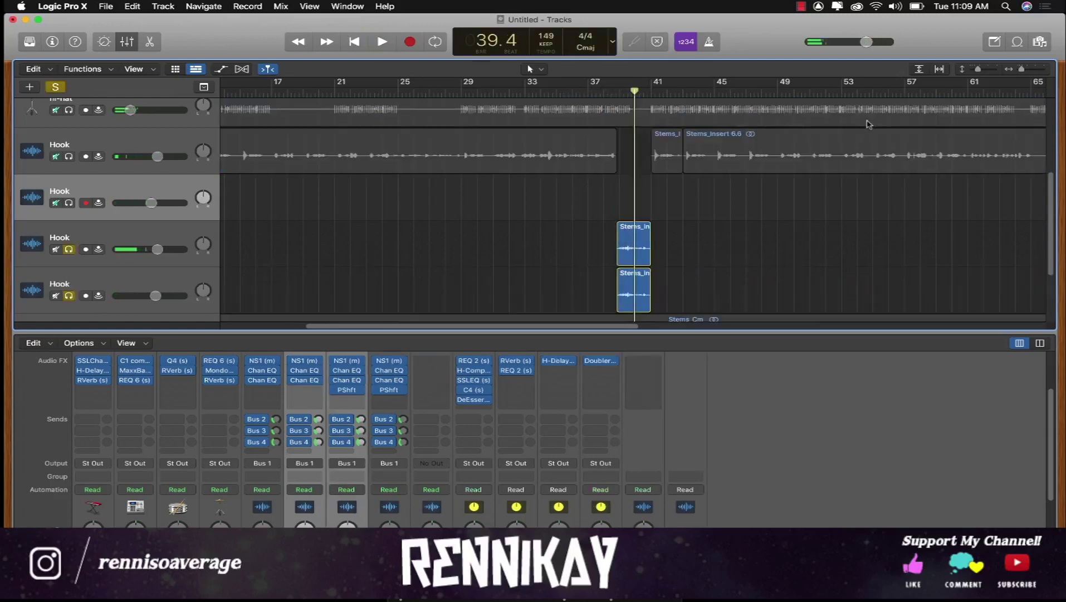
pyautogui.press('super+z')
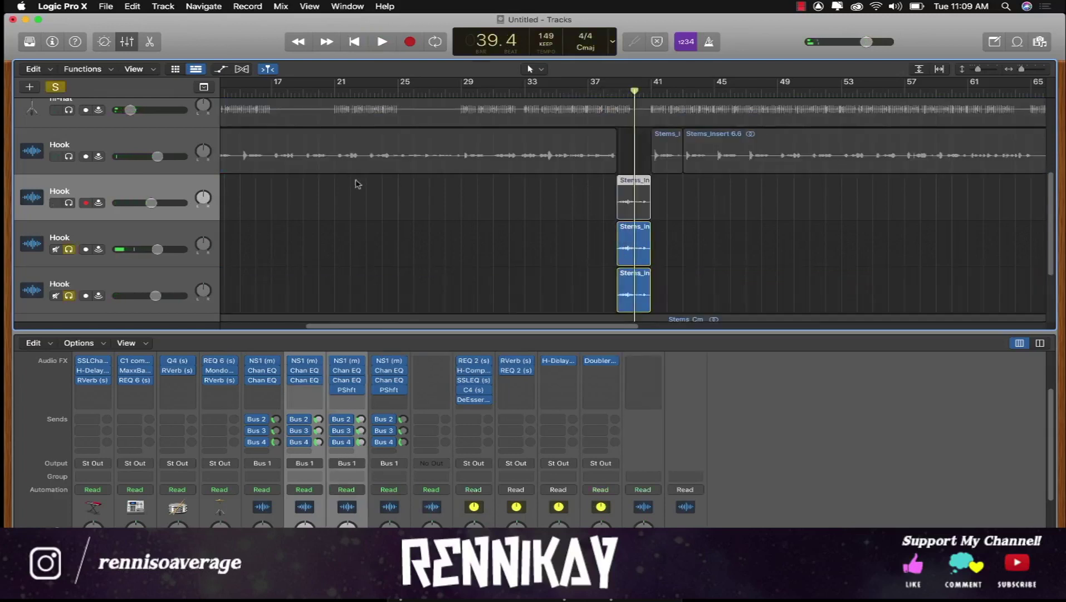
pyautogui.click(56, 87)
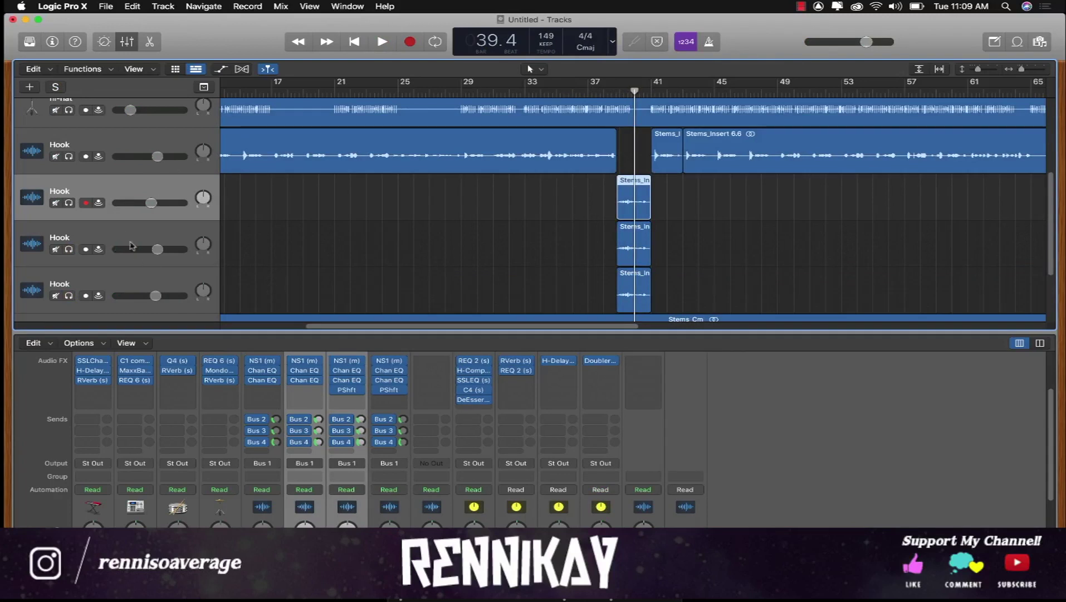
# Set the Pitch Shifter Mix to 42% on the first pitch-shifted Hook track and 40% on the last, closing both windows.
pyautogui.click(132, 246)
pyautogui.click(183, 293)
pyautogui.click(348, 391)
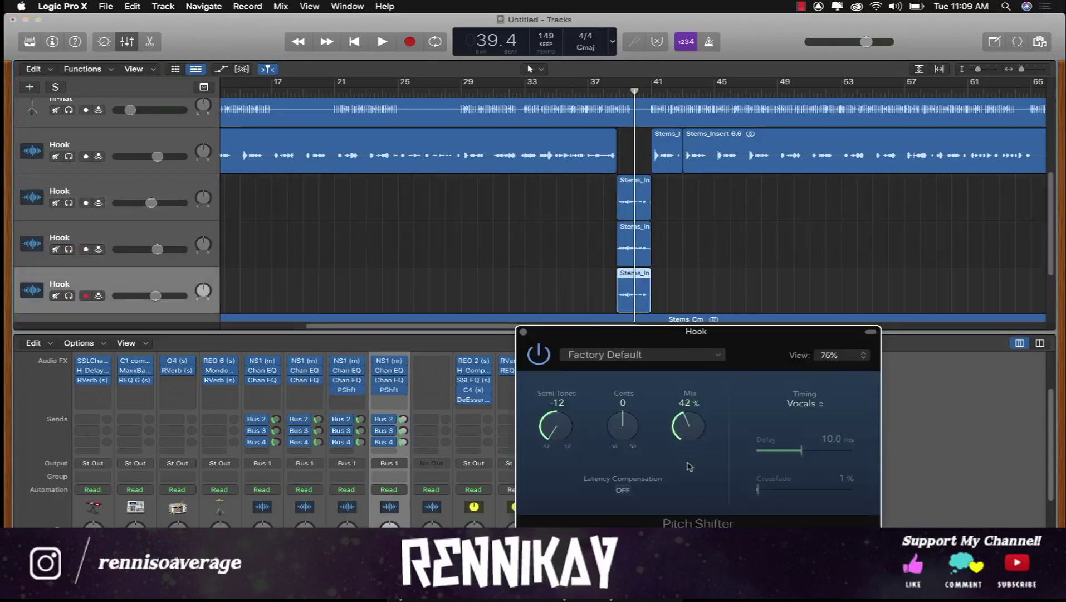
pyautogui.click(524, 333)
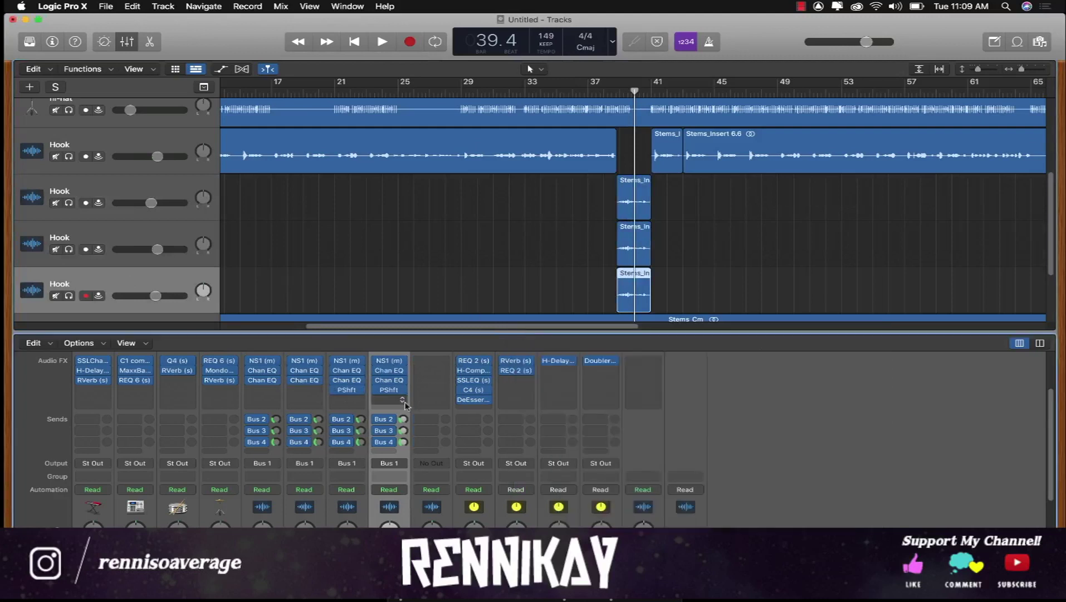
pyautogui.click(389, 390)
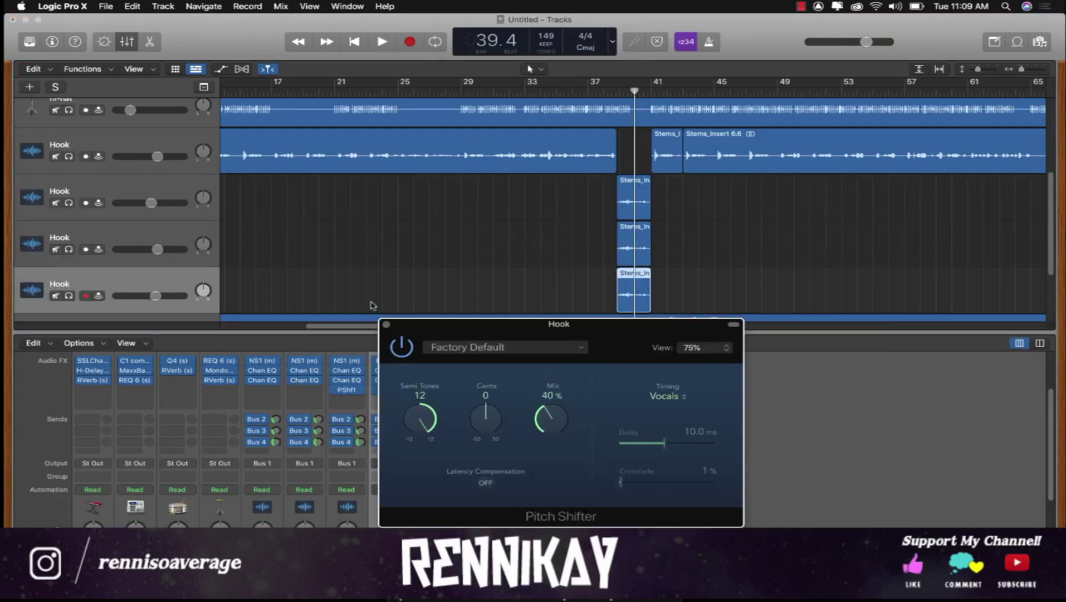
pyautogui.click(382, 315)
pyautogui.click(386, 323)
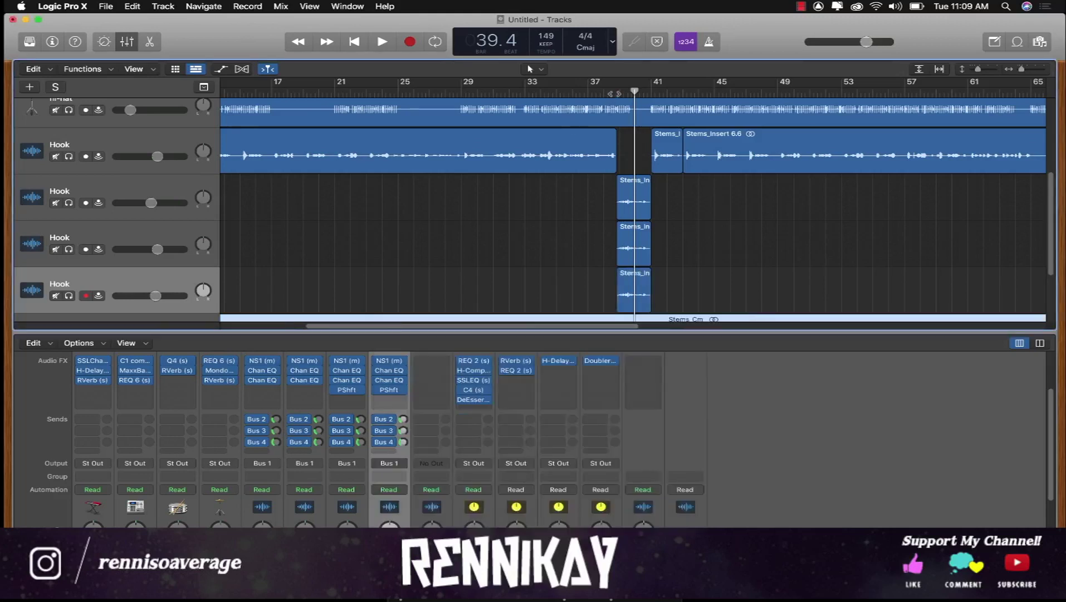
# Play the Hook section and lower the two pitch-shifted Hook tracks together, bringing the last one to about -5.5 dB.
pyautogui.press('space')
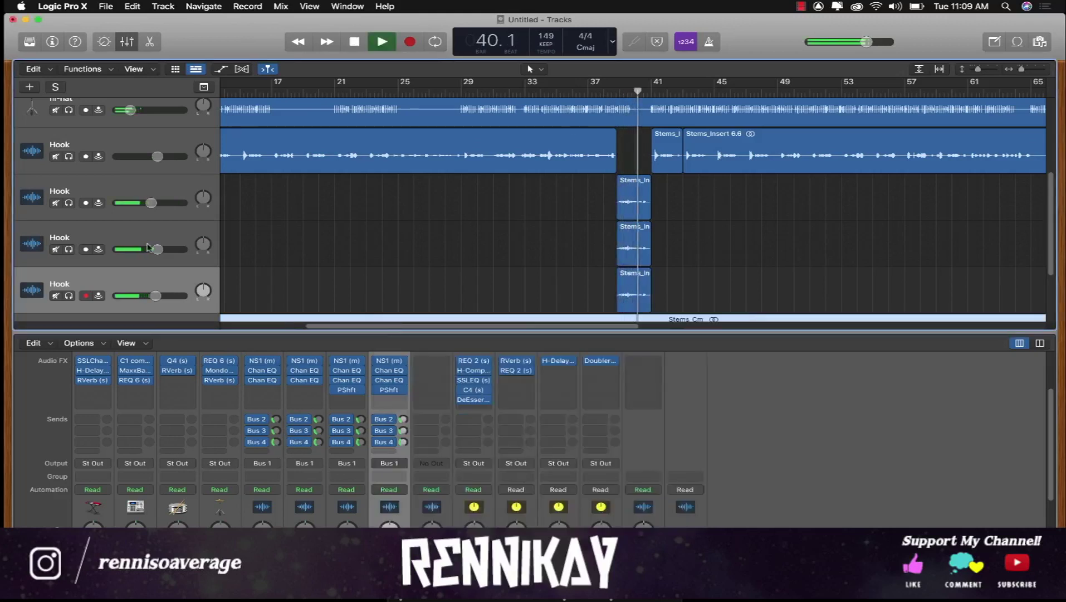
pyautogui.click(153, 212)
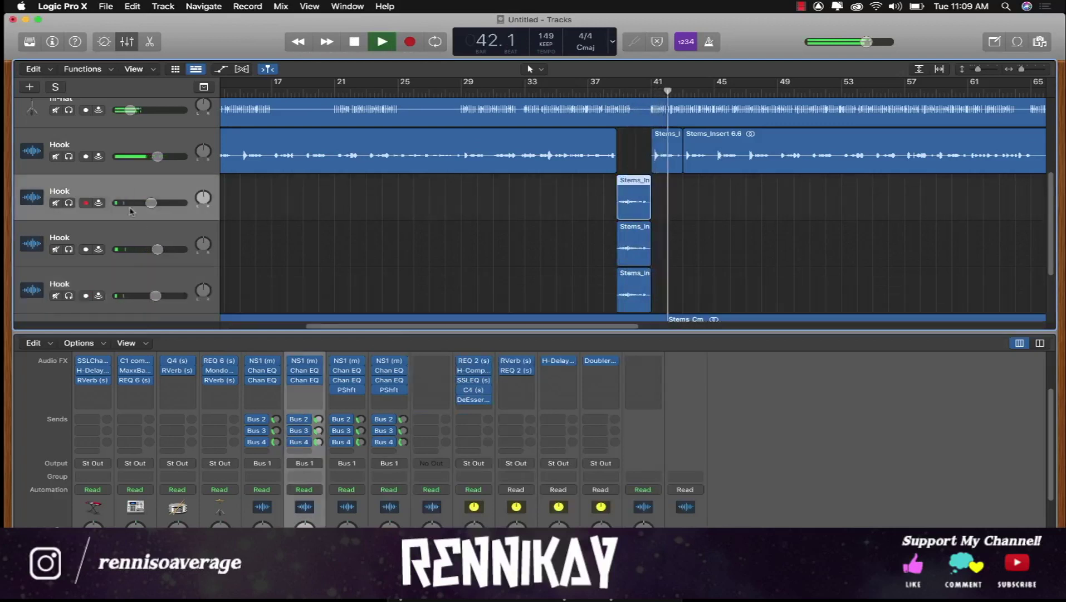
pyautogui.click(117, 250)
pyautogui.moveTo(156, 296); pyautogui.dragTo(150, 299)
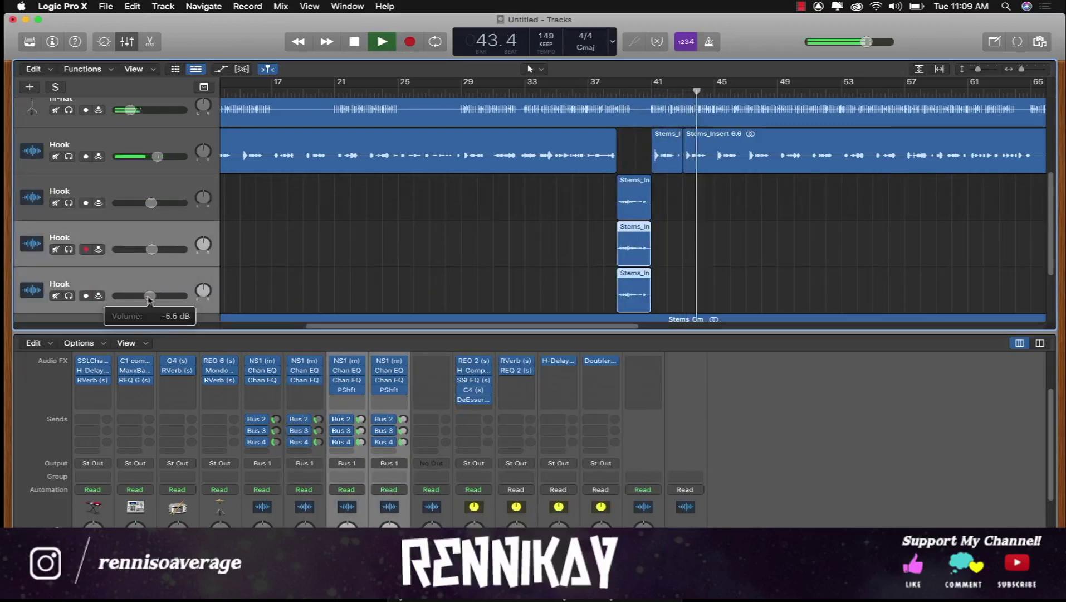
# Replay from about bar 38, lower the two pitch-shifted Hook tracks further, and lower the unshifted duplicate to match.
pyautogui.click(607, 95)
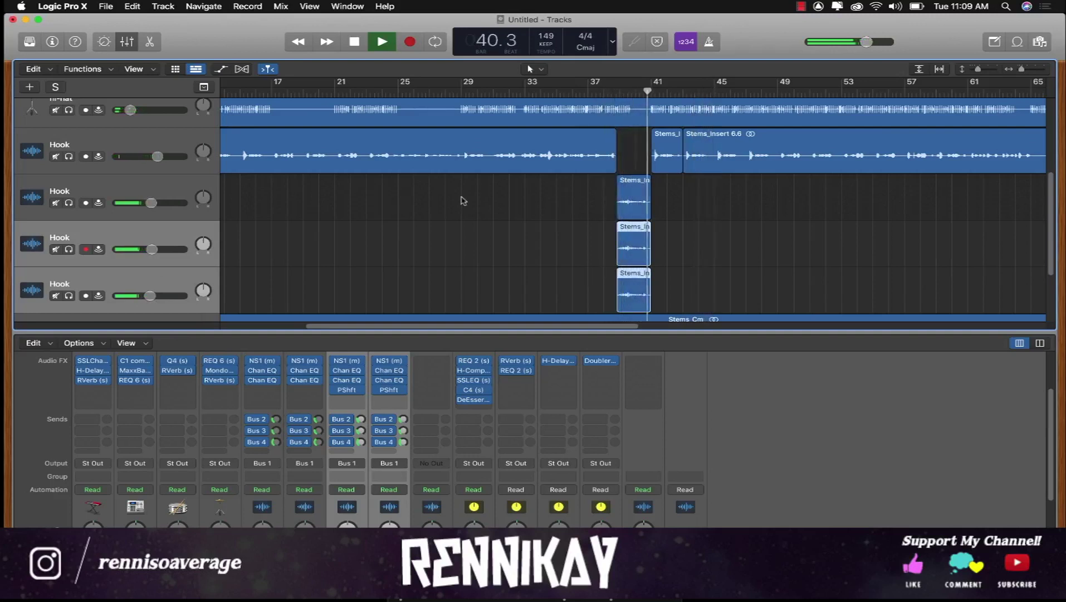
pyautogui.moveTo(149, 296); pyautogui.dragTo(143, 295)
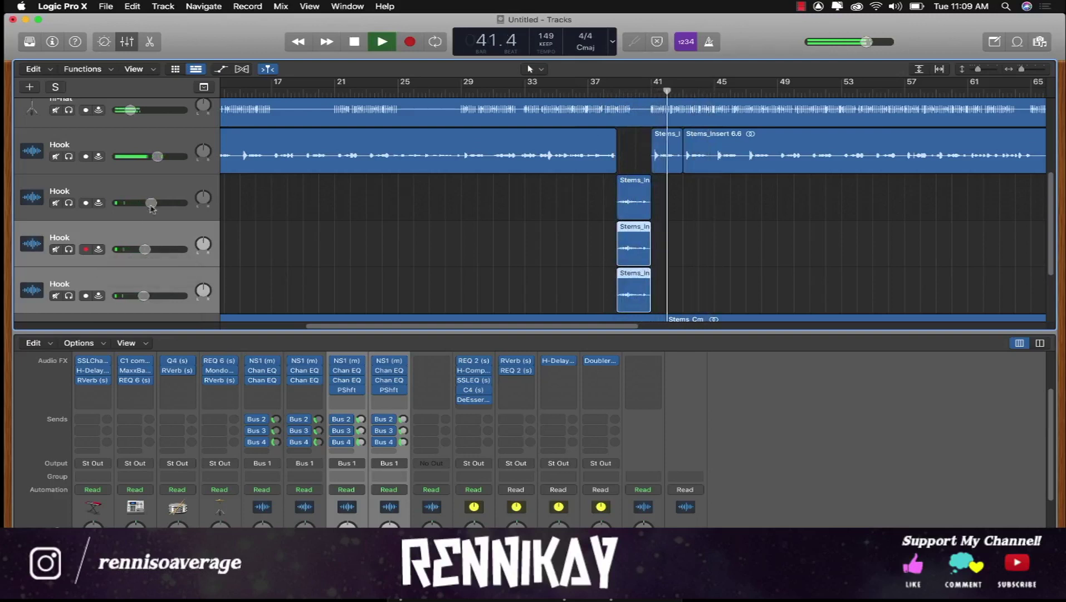
pyautogui.moveTo(151, 205); pyautogui.dragTo(145, 205)
# Raise the two pitch-shifted Hook tracks together, the first to about -5.6 dB, and replay the section from about bar 36.
pyautogui.click(600, 89)
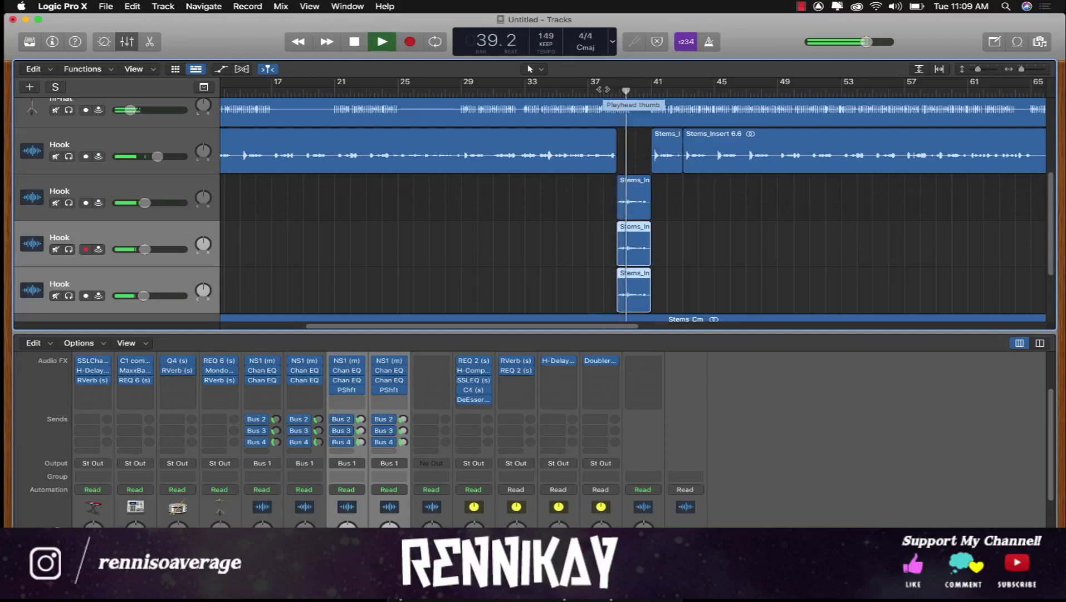
pyautogui.moveTo(145, 249); pyautogui.dragTo(150, 249)
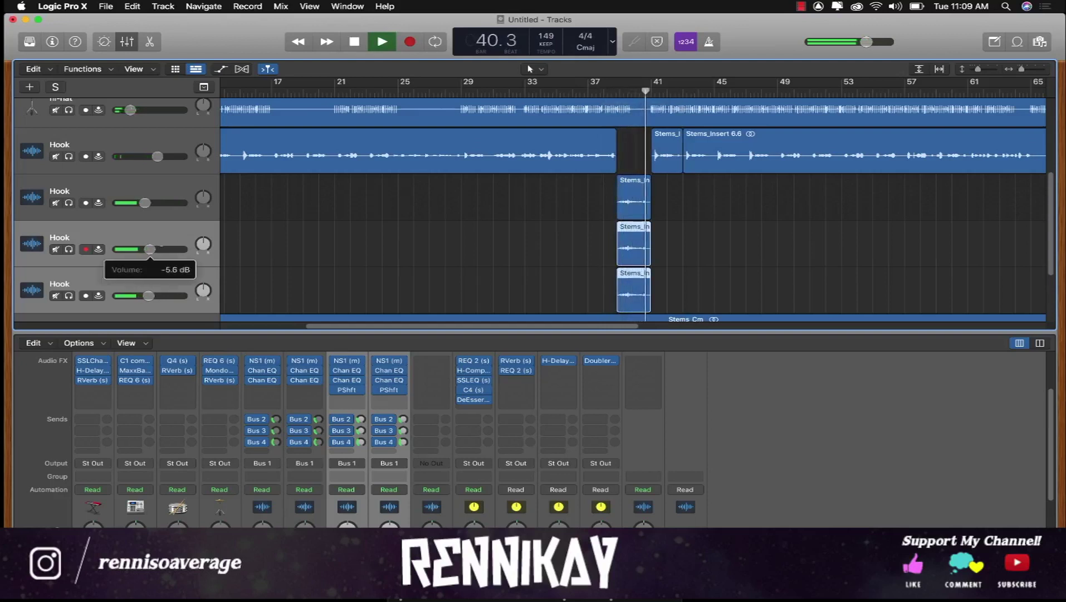
pyautogui.click(572, 92)
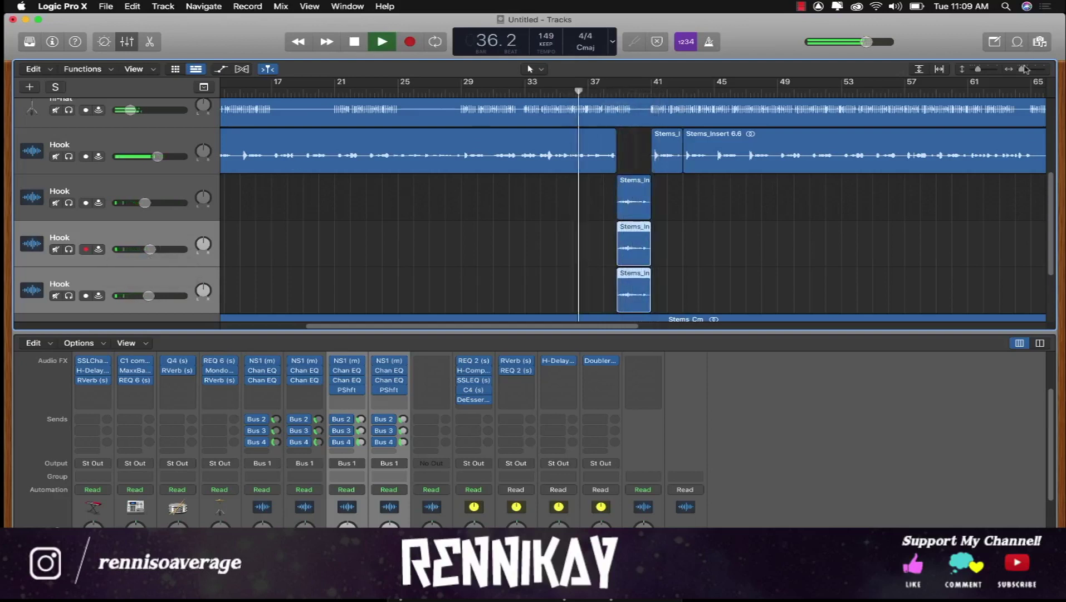
pyautogui.moveTo(978, 69); pyautogui.dragTo(969, 70)
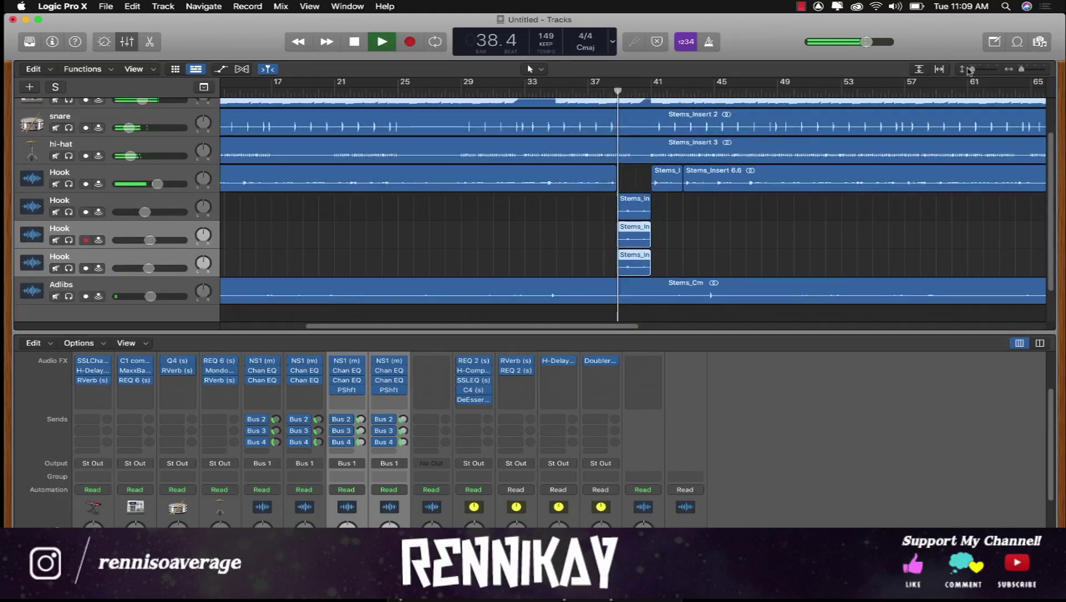
pyautogui.scroll(2, 1016, 183)
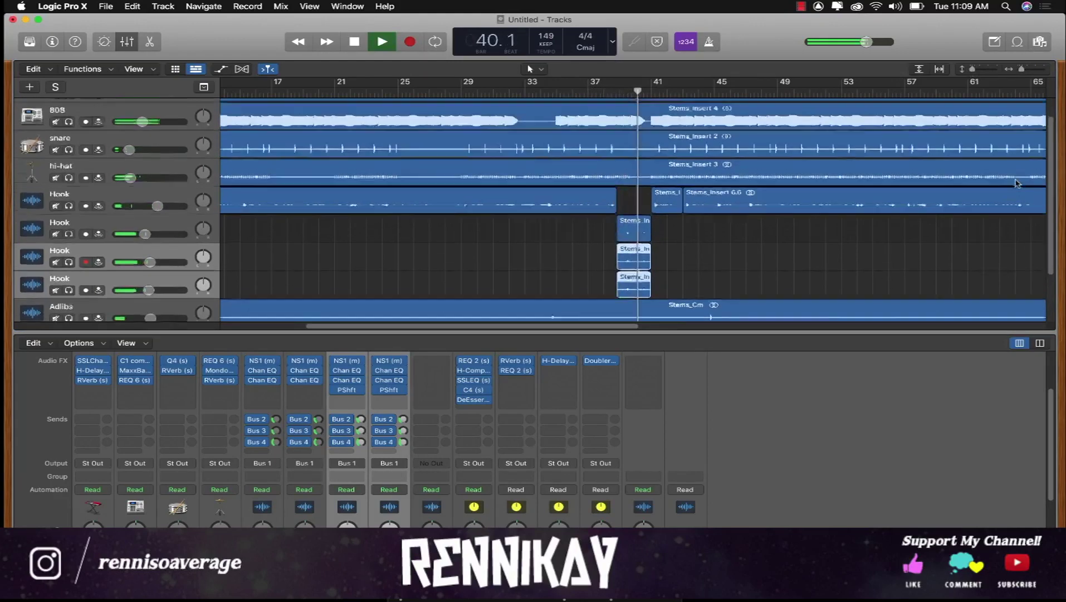
pyautogui.scroll(2, 1016, 183)
pyautogui.press('space')
# Place the playhead at the start of the Hook duplicate regions, at 38.4, and play the transition closely.
pyautogui.moveTo(650, 92); pyautogui.dragTo(620, 92)
pyautogui.press('super+Right')
pyautogui.press('super+Right')
pyautogui.press('super+Right')
pyautogui.press('super+Right')
pyautogui.press('super+Right')
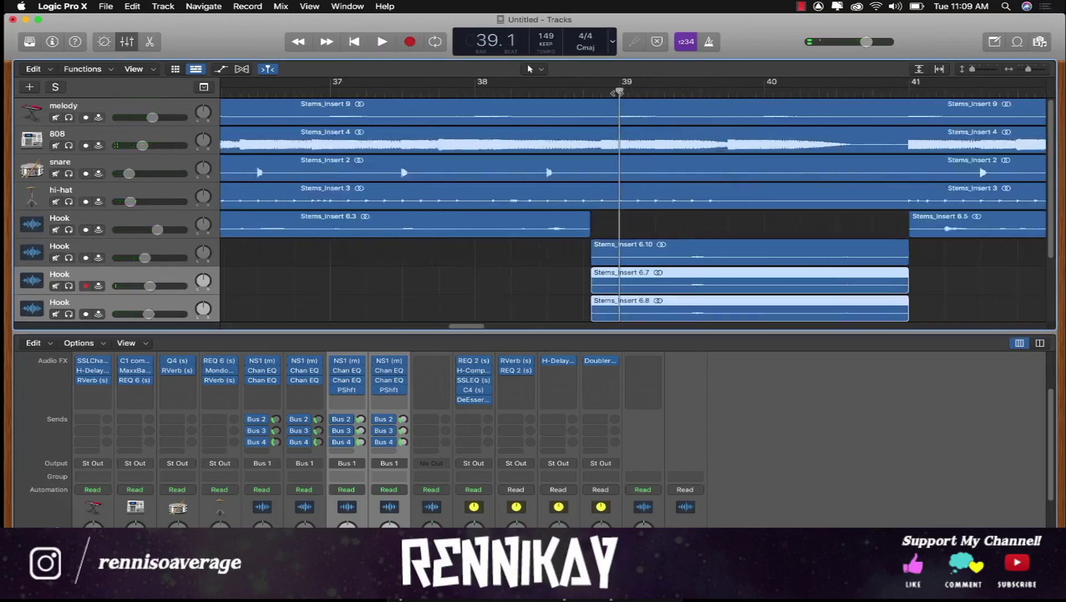
pyautogui.moveTo(597, 90)
pyautogui.mouseDown()
pyautogui.moveTo(587, 89)
pyautogui.moveTo(607, 89)
pyautogui.moveTo(578, 92)
pyautogui.mouseUp()
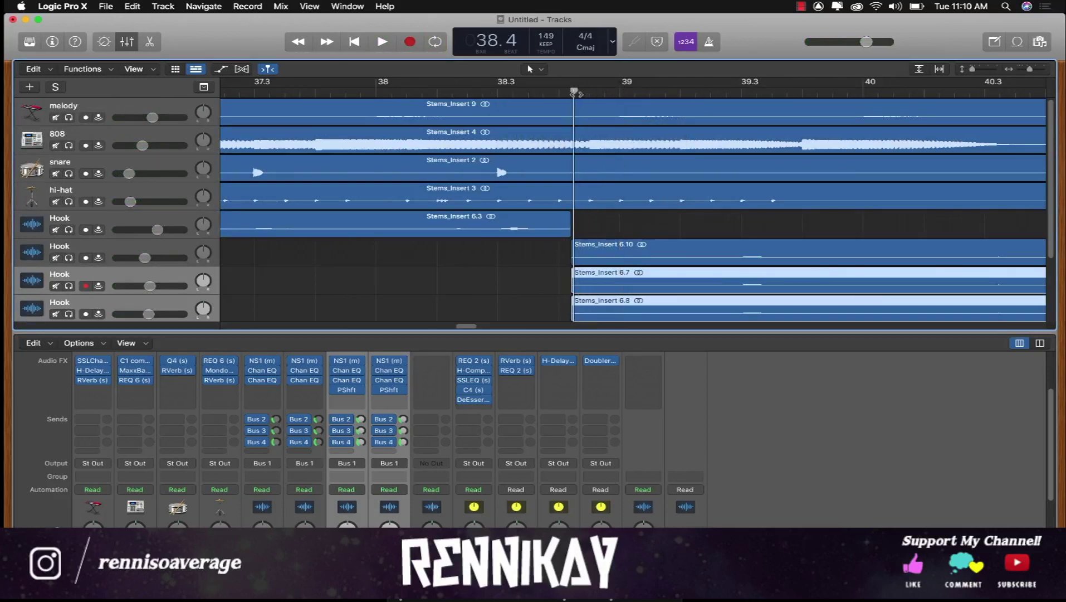
pyautogui.press('space')
pyautogui.press('space')
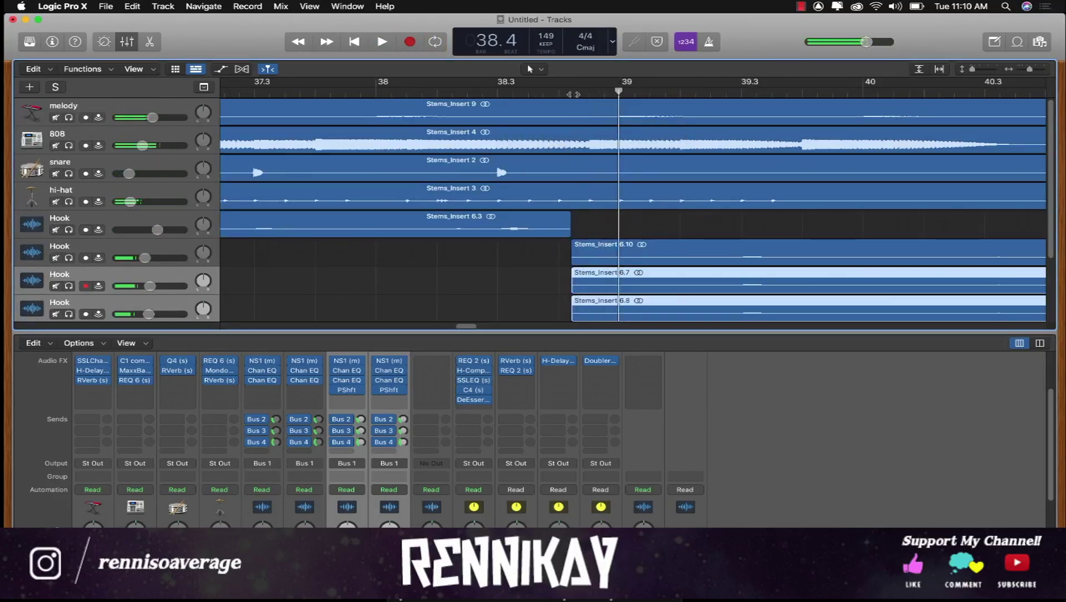
# Replay the transition into the Hook duplicates several times, starting from around bar 38.
pyautogui.click(498, 91)
pyautogui.press('space')
pyautogui.press('space')
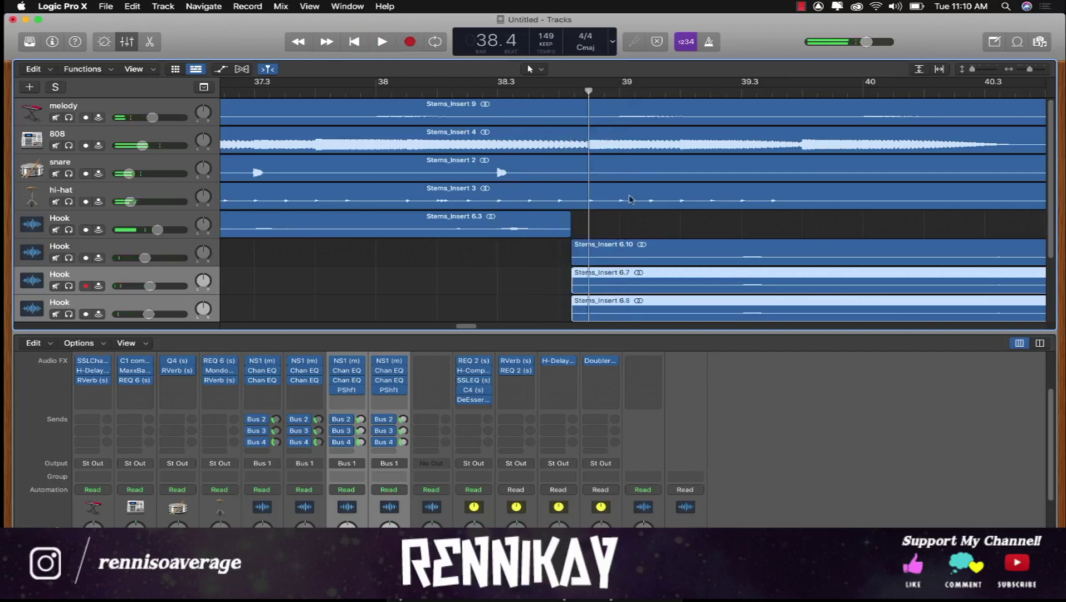
pyautogui.click(385, 100)
pyautogui.click(374, 91)
pyautogui.press('space')
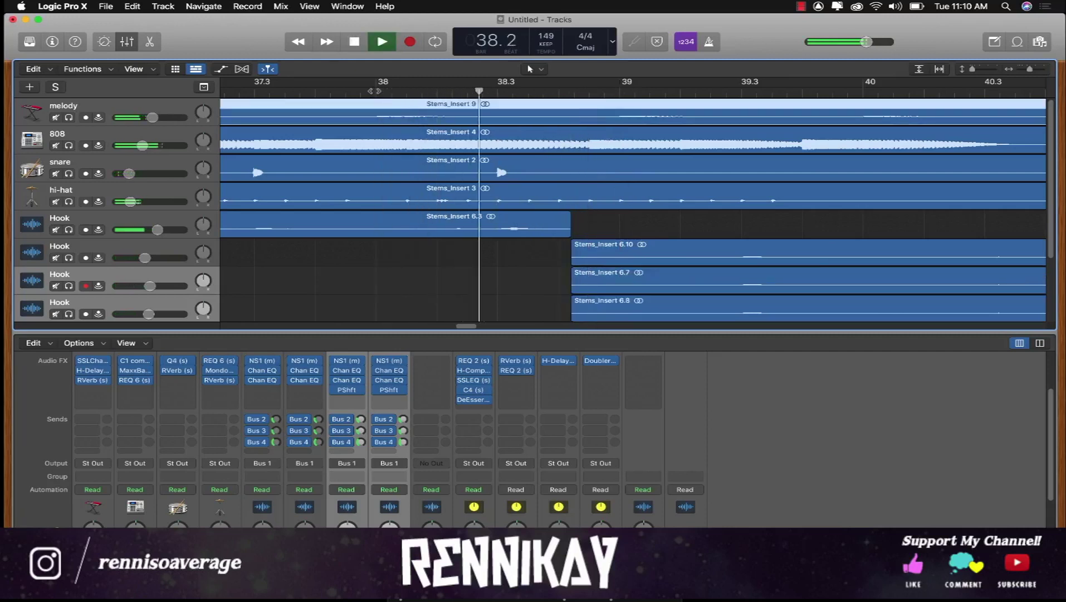
pyautogui.press('space')
pyautogui.click(352, 89)
pyautogui.press('space')
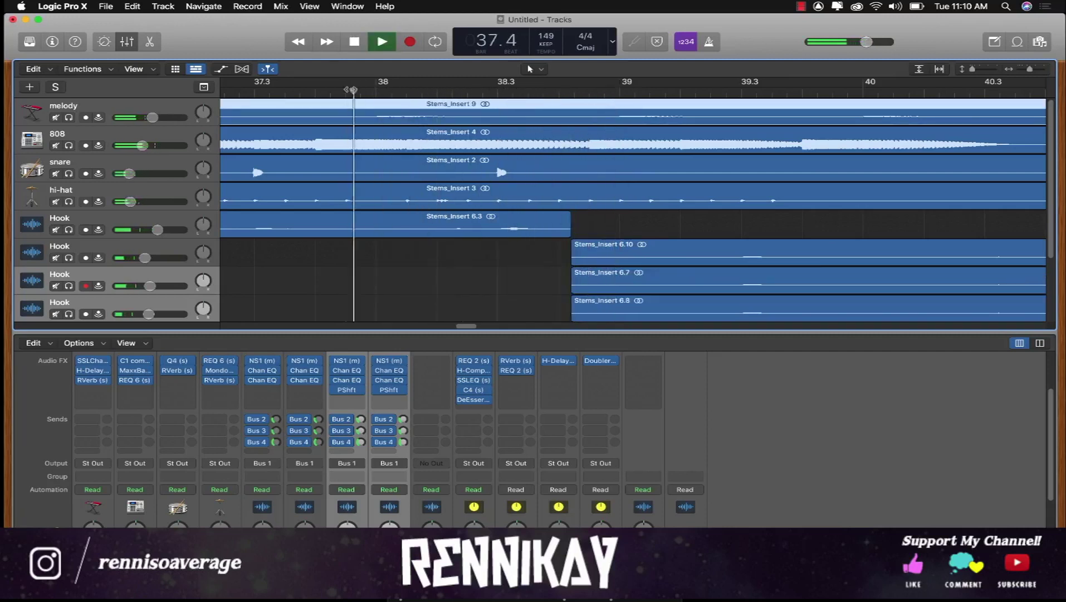
pyautogui.press('space')
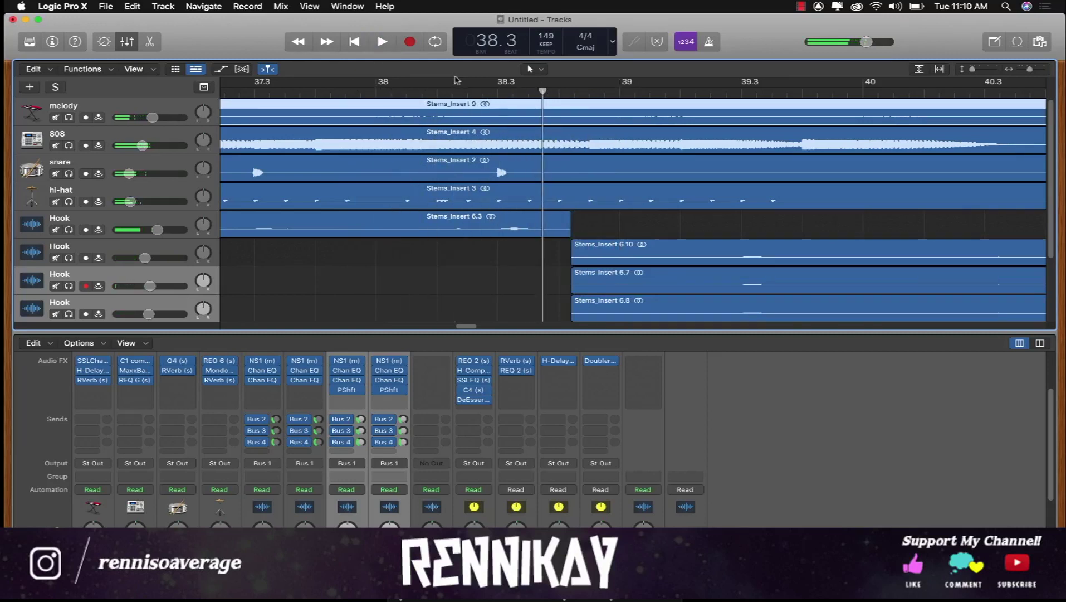
# Split the melody, 808, snare, hi-hat and first Hook regions at 38.4, just before the Hook duplicates start.
pyautogui.moveTo(543, 92); pyautogui.dragTo(558, 93)
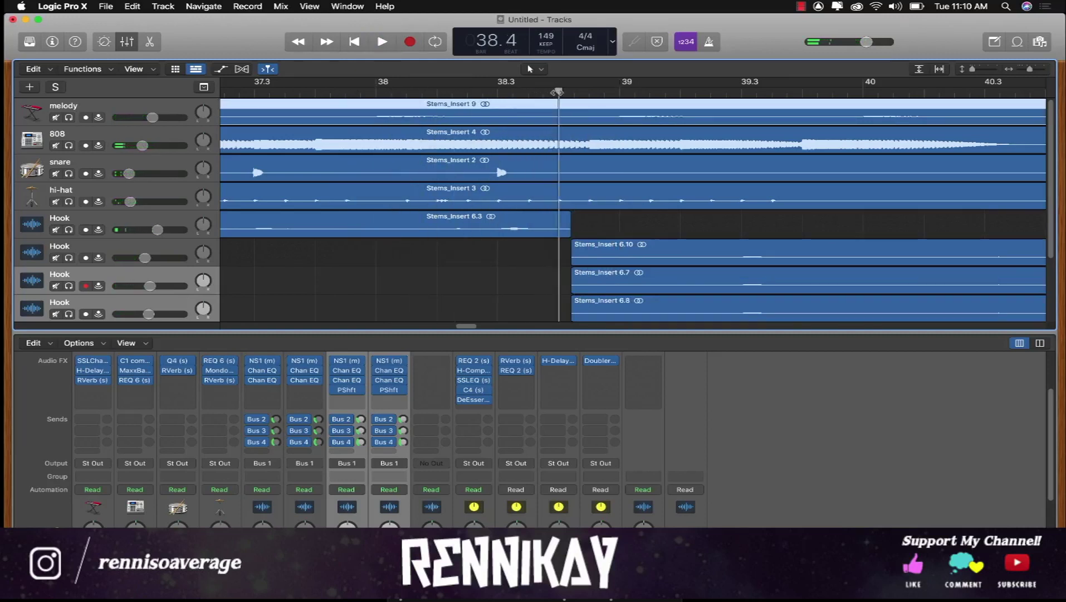
pyautogui.moveTo(548, 251); pyautogui.dragTo(798, 110)
pyautogui.press('super+t')
pyautogui.hscroll(5, 420, 220)
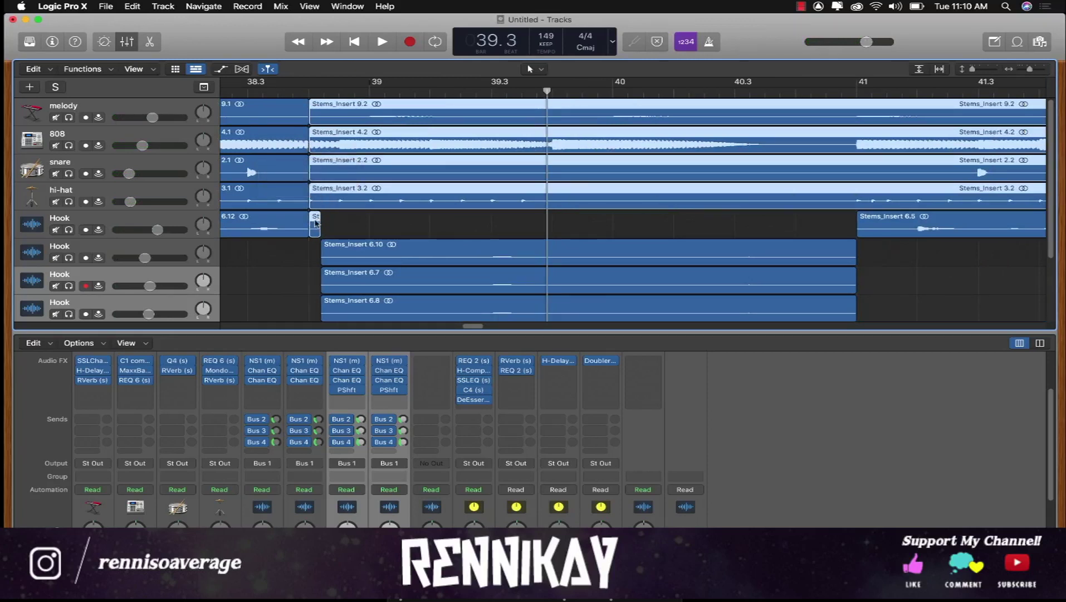
# Delete the short leftover Hook piece after the split and trim the starts of the four following beat regions to bar 41.
pyautogui.press('Delete')
pyautogui.press('super+z')
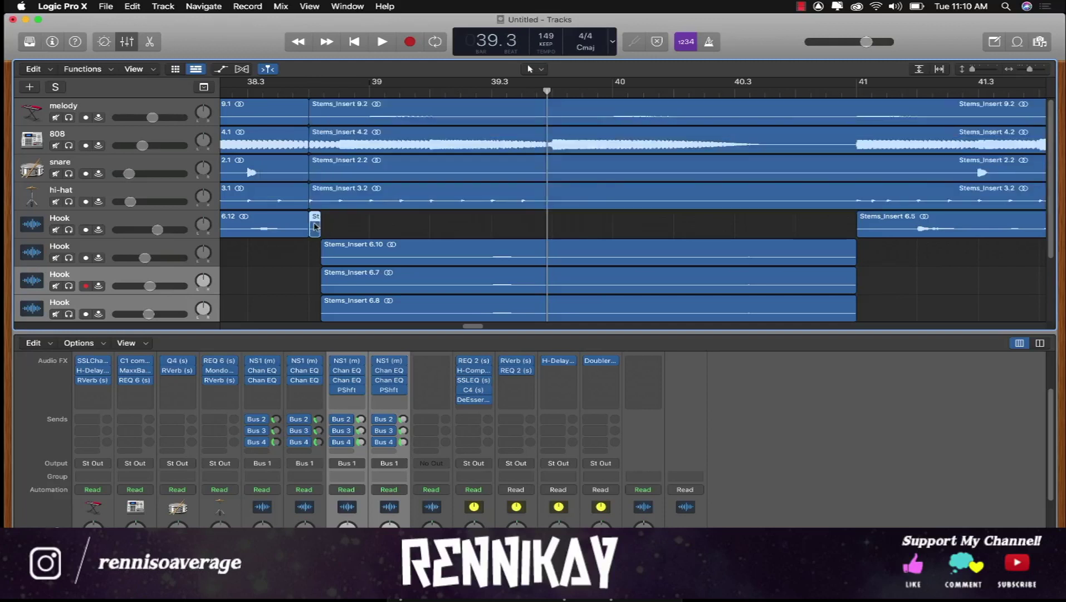
pyautogui.moveTo(310, 119); pyautogui.dragTo(858, 120)
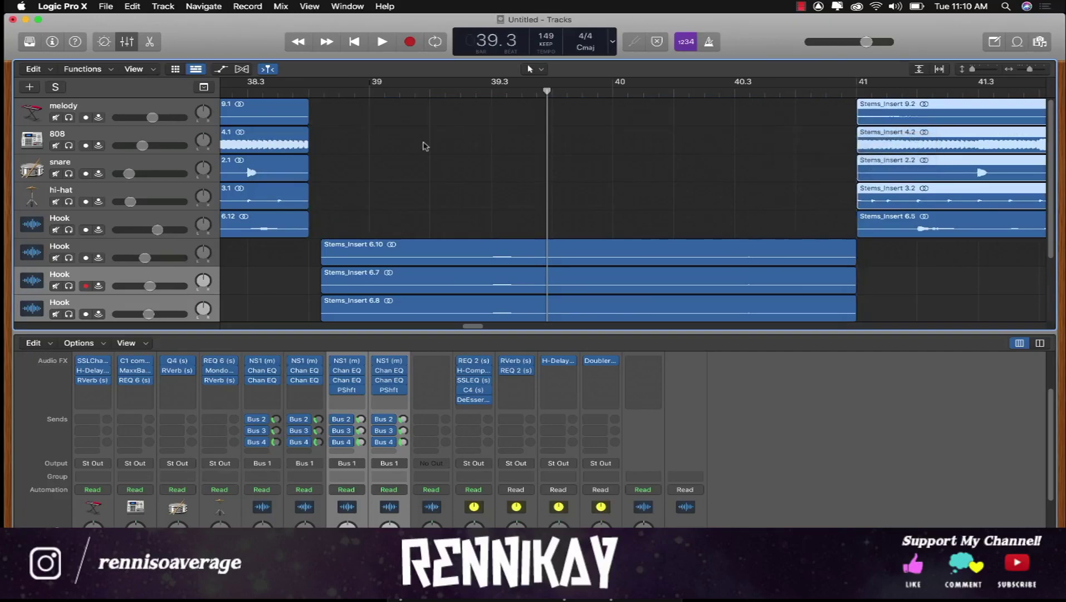
# Play the arrangement from about bar 34 to check the beat dropout over the Hook duplicates.
pyautogui.press('super+Left')
pyautogui.press('super+Left')
pyautogui.press('super+Left')
pyautogui.press('super+Left')
pyautogui.press('super+Left')
pyautogui.press('super+Left')
pyautogui.press('super+Left')
pyautogui.press('super+Left')
pyautogui.press('super+Left')
pyautogui.press('super+Right')
pyautogui.click(435, 103)
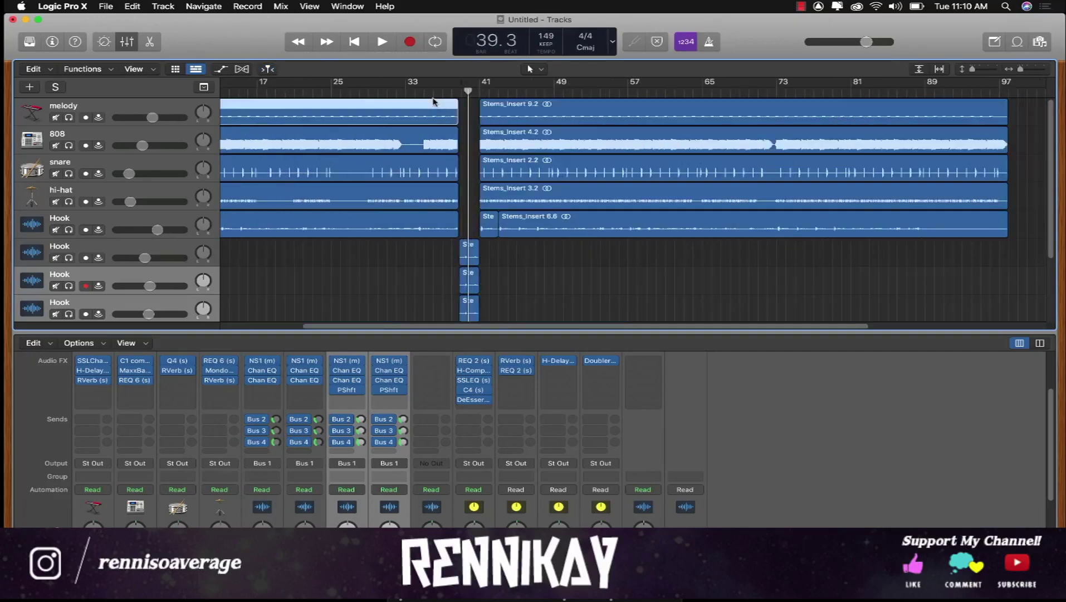
pyautogui.click(416, 92)
pyautogui.press('space')
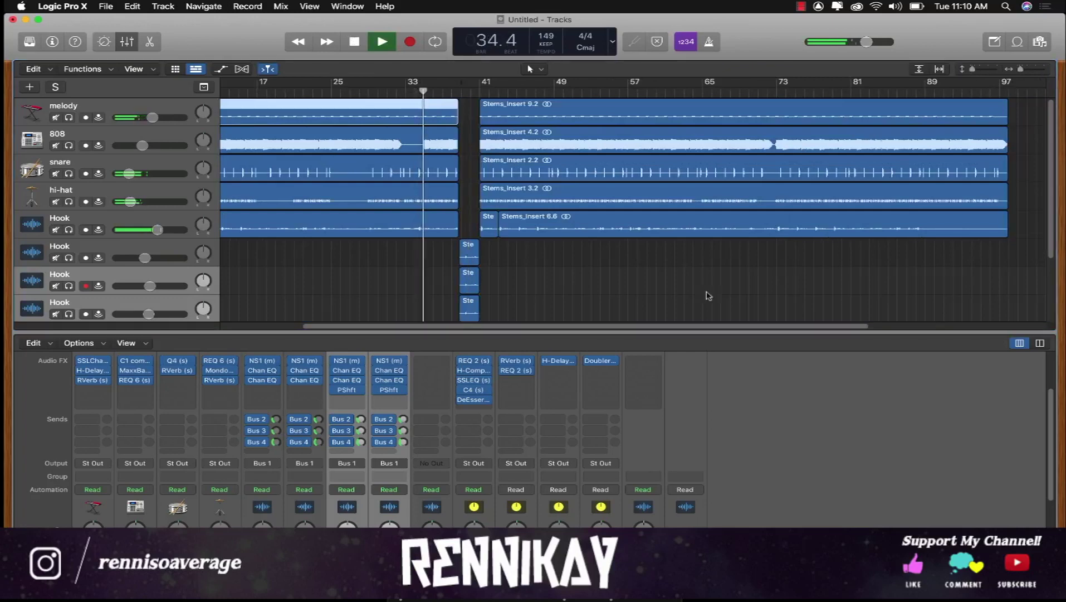
# Mute the Adlibs track while the section plays.
pyautogui.click(623, 282)
pyautogui.scroll(-3, 623, 282)
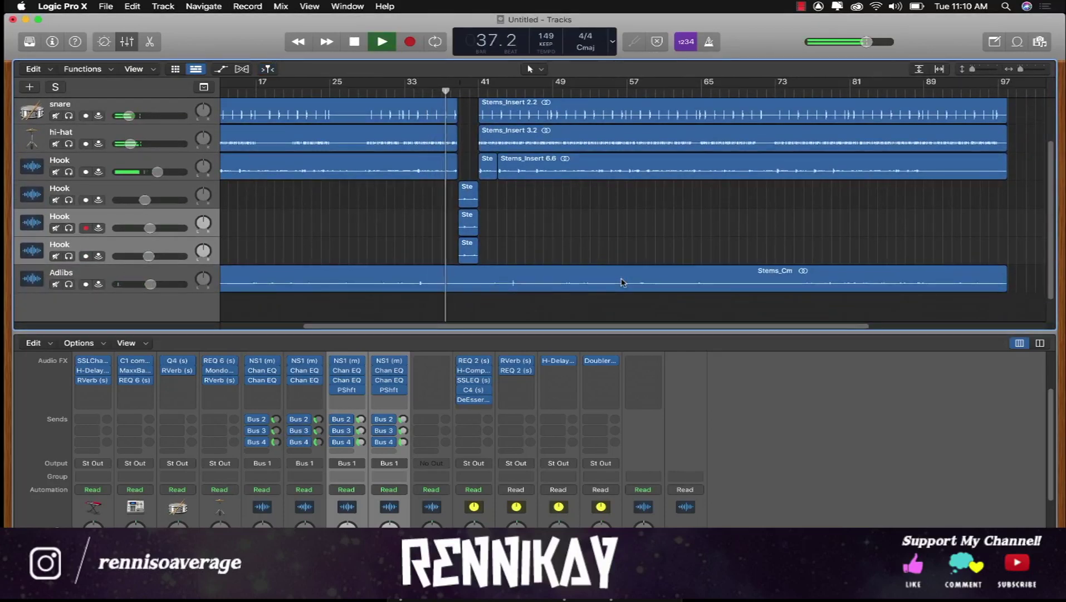
pyautogui.click(55, 285)
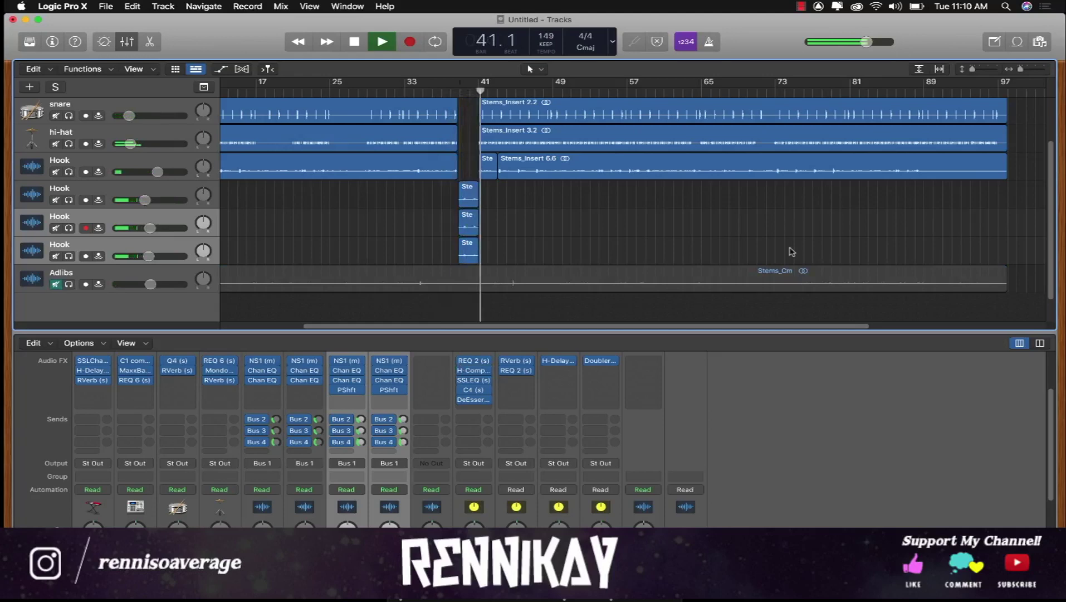
# Try extending the end of the 808 region before the gap, replaying from about bar 37 to judge it.
pyautogui.moveTo(1019, 71); pyautogui.dragTo(1025, 71)
pyautogui.hscroll(-3, 417, 174)
pyautogui.scroll(2, 417, 174)
pyautogui.click(331, 92)
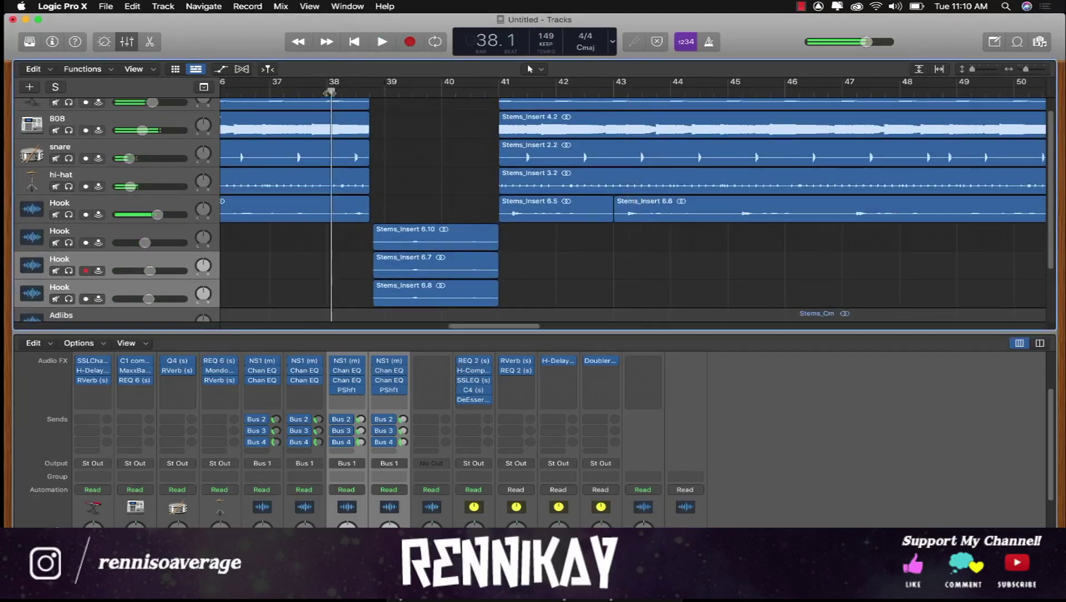
pyautogui.moveTo(365, 134); pyautogui.dragTo(367, 132)
pyautogui.click(268, 91)
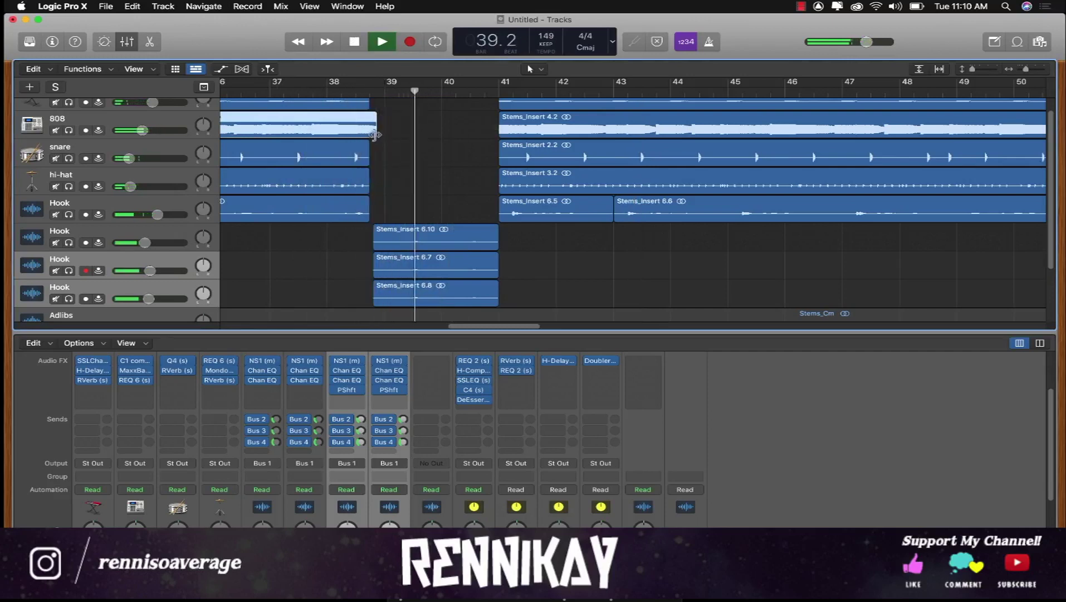
pyautogui.moveTo(377, 133); pyautogui.dragTo(368, 134)
pyautogui.press('space')
pyautogui.scroll(1, 368, 134)
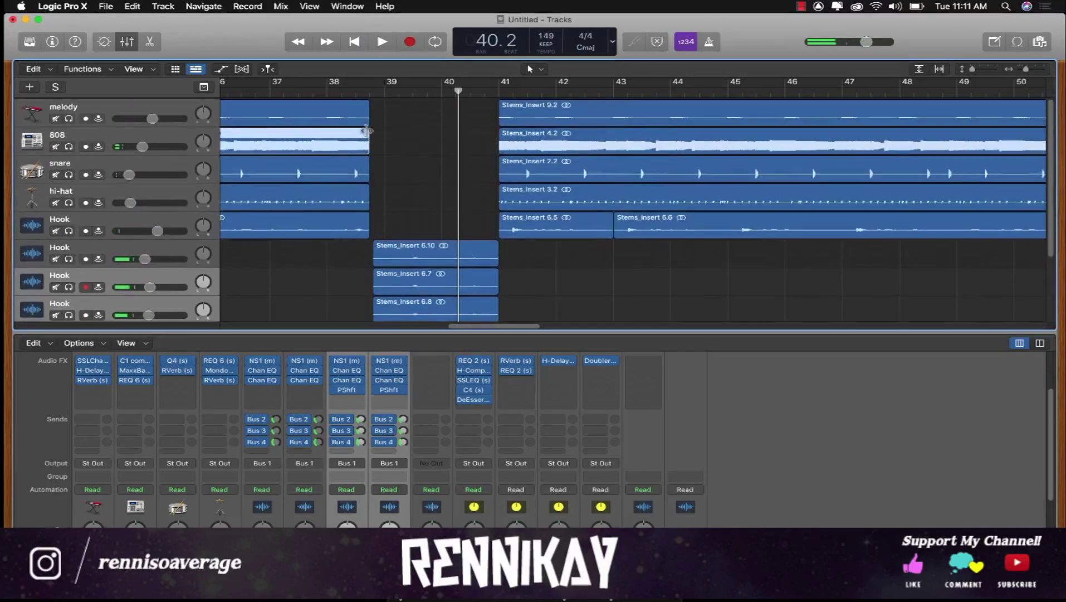
# Open the melody region before the gap for audio editing and add a fade-out about one bar long at its end.
pyautogui.click(371, 120)
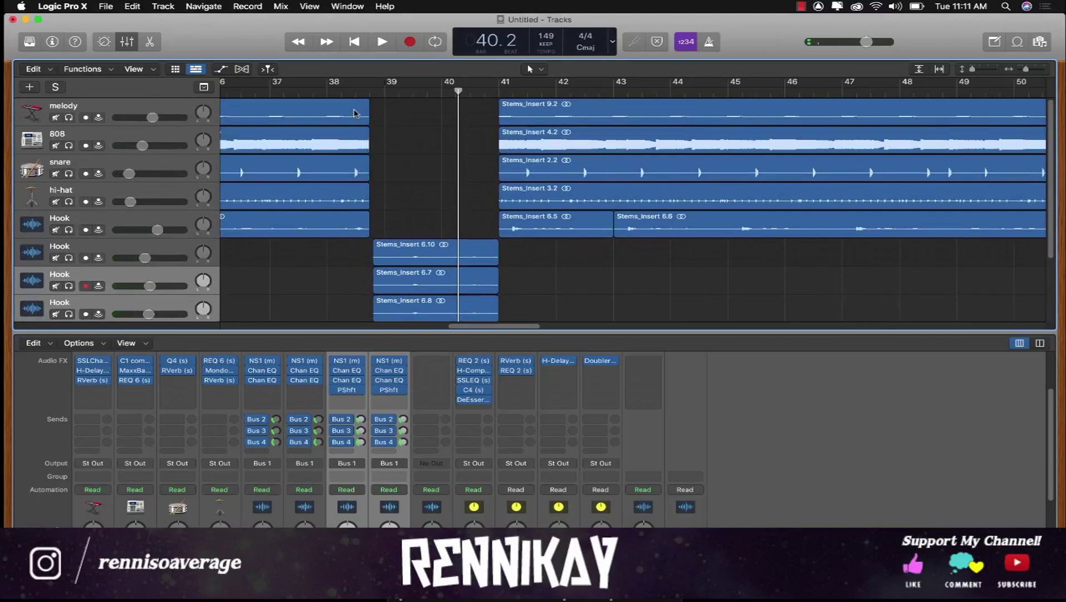
pyautogui.click(354, 113)
pyautogui.doubleClick(355, 115)
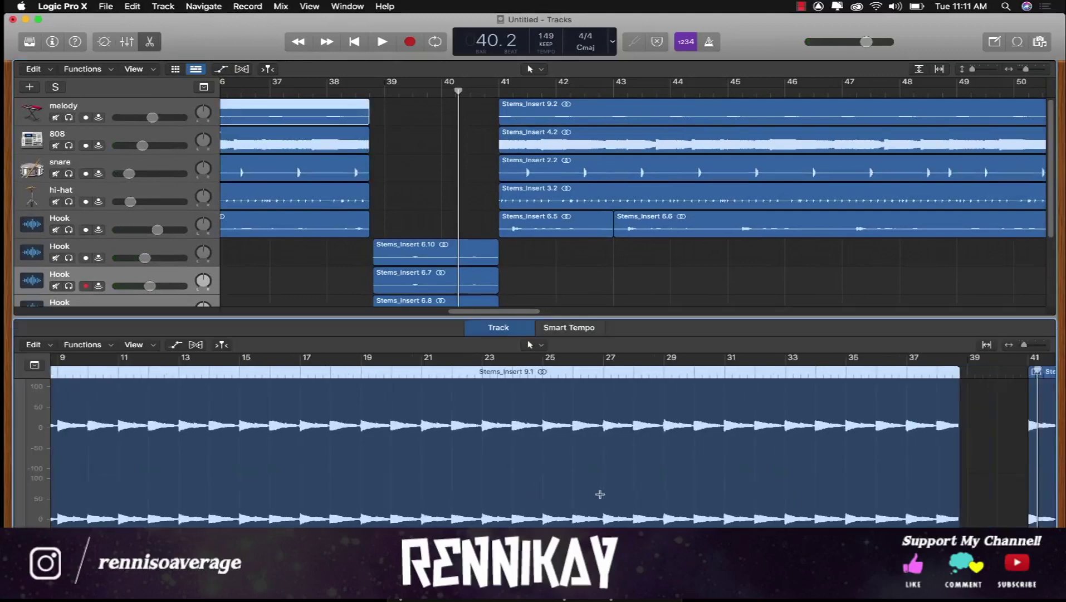
pyautogui.moveTo(642, 380); pyautogui.dragTo(620, 382)
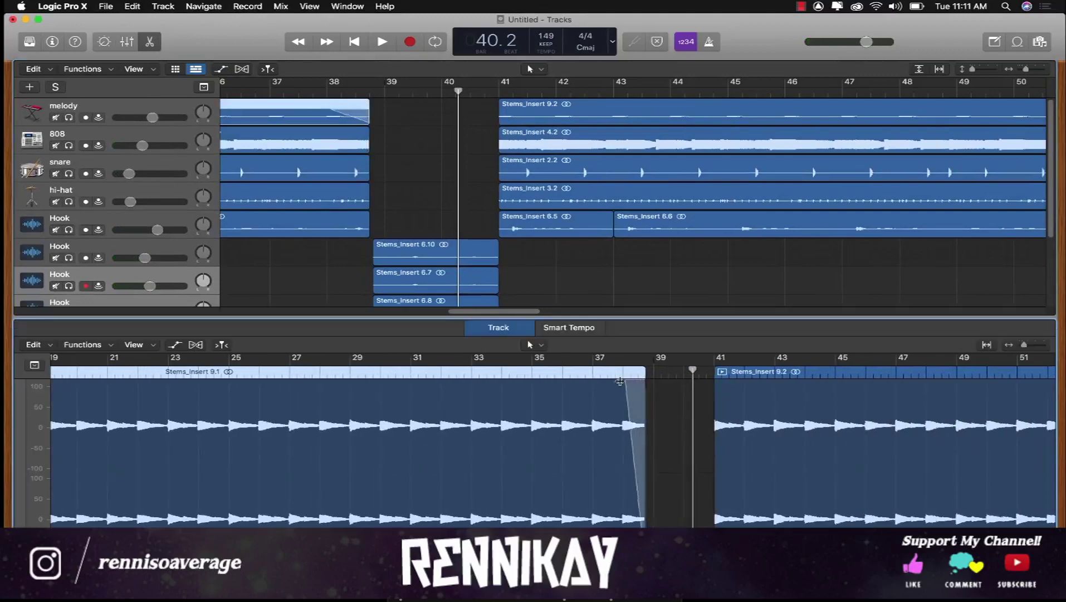
# Add a fade-out about half a bar long at the end of the 808 region before the gap.
pyautogui.click(355, 149)
pyautogui.hscroll(5, 880, 436)
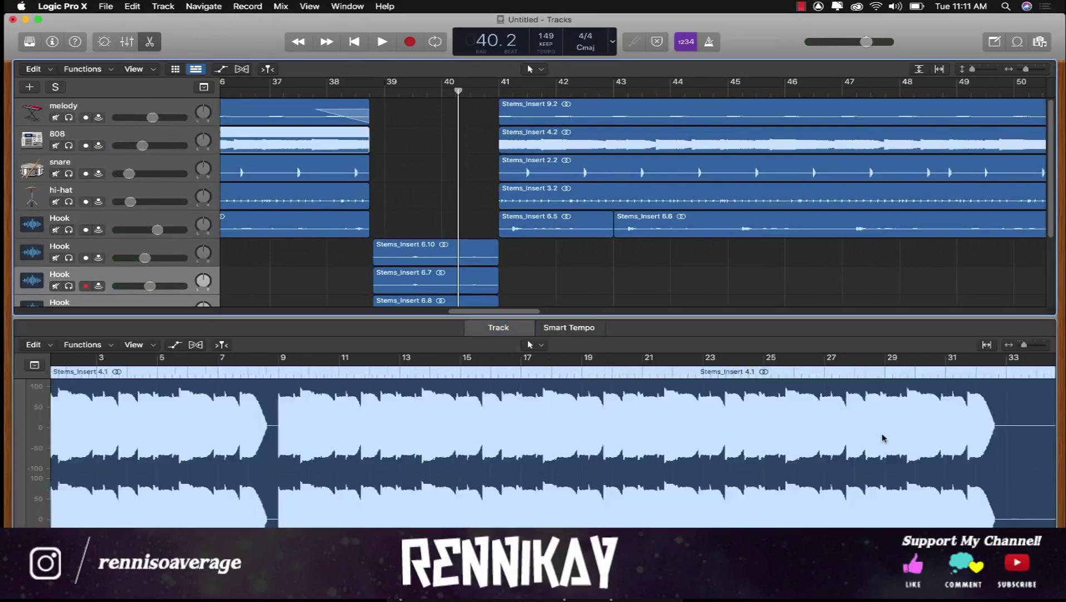
pyautogui.hscroll(6, 875, 433)
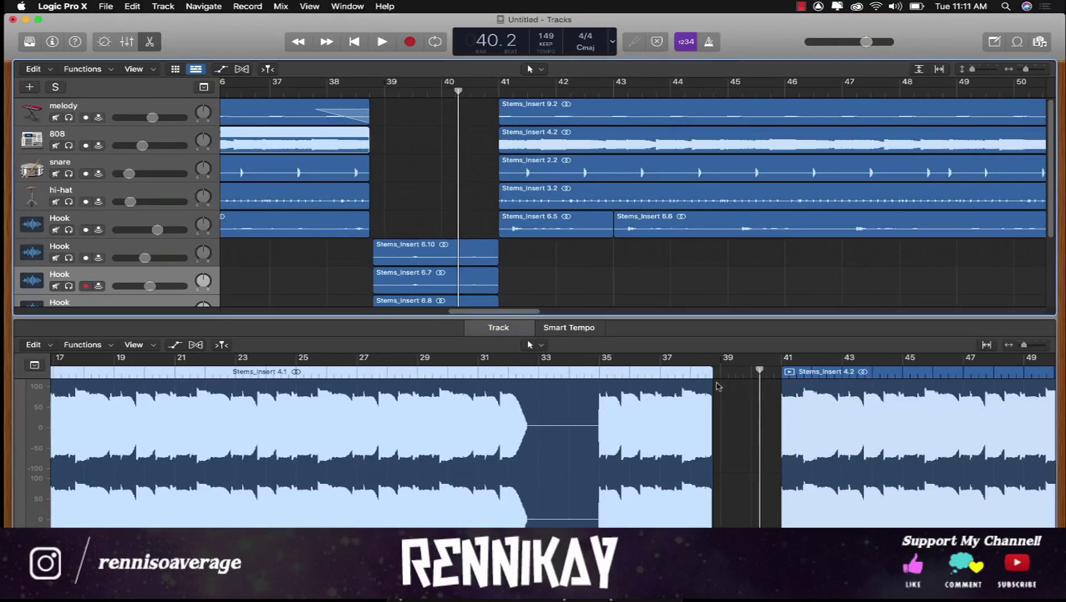
pyautogui.click(700, 380)
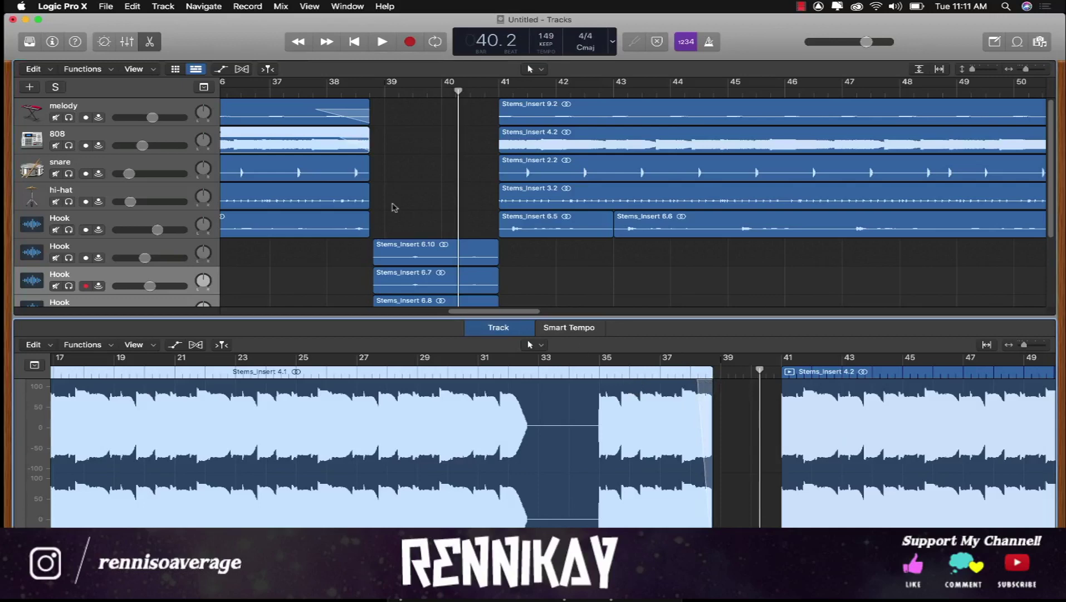
# Add a fade-out just under one bar long at the end of the snare region before the gap.
pyautogui.click(364, 168)
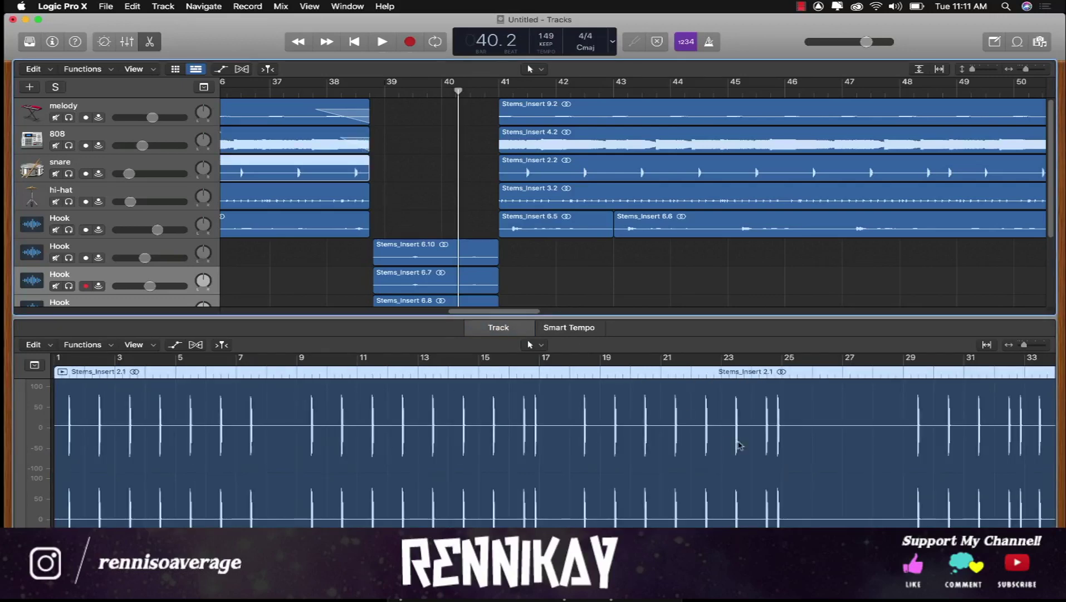
pyautogui.hscroll(10, 739, 444)
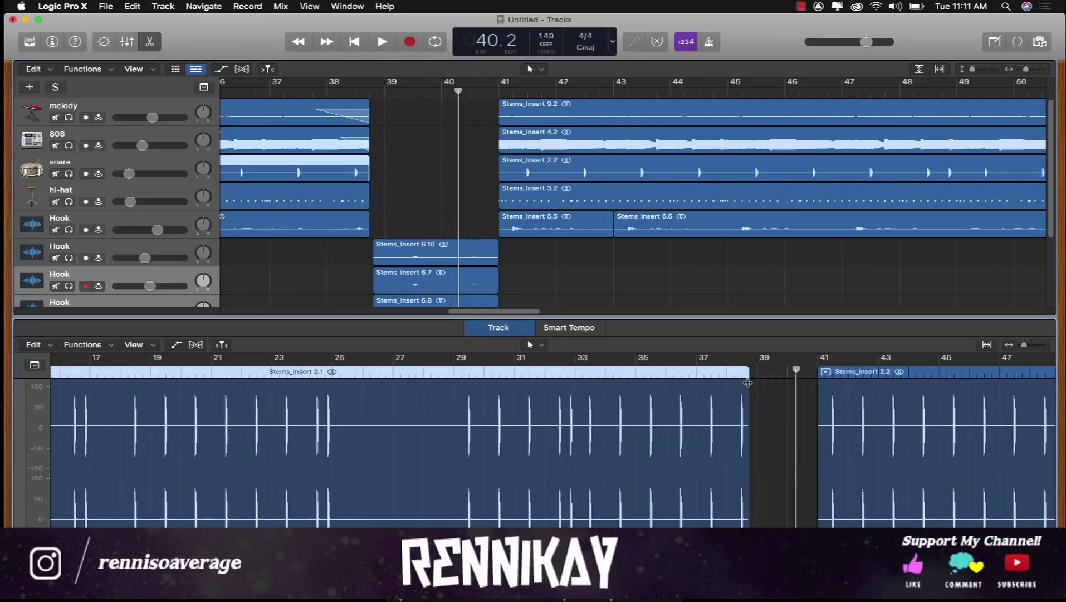
pyautogui.moveTo(747, 381); pyautogui.dragTo(723, 384)
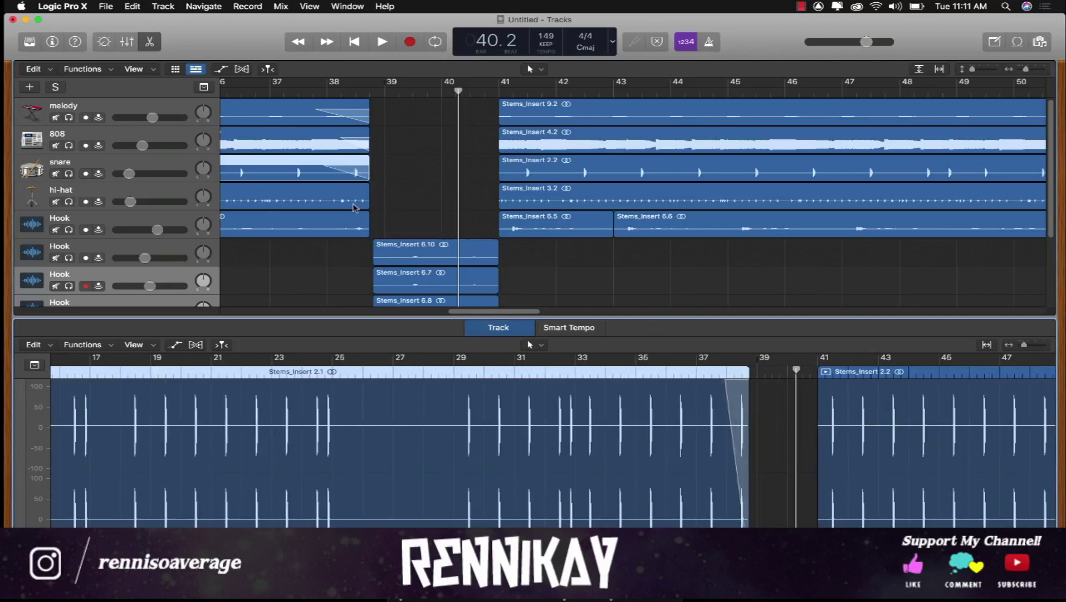
# Add a fade-out about three quarters of a bar long at the end of the hi-hat region before the gap.
pyautogui.click(332, 203)
pyautogui.hscroll(8, 671, 395)
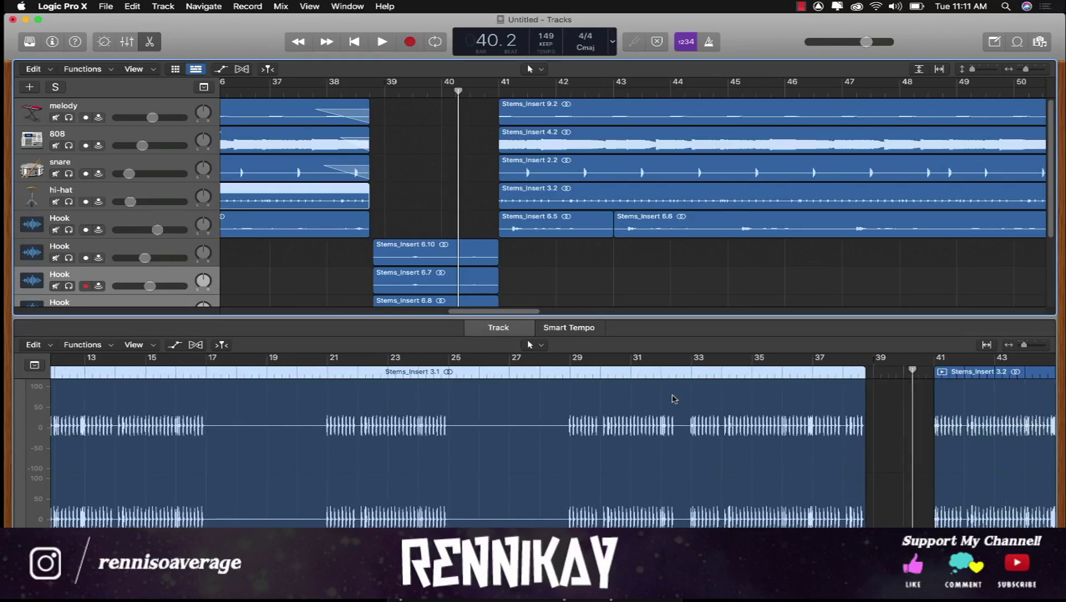
pyautogui.hscroll(3, 674, 397)
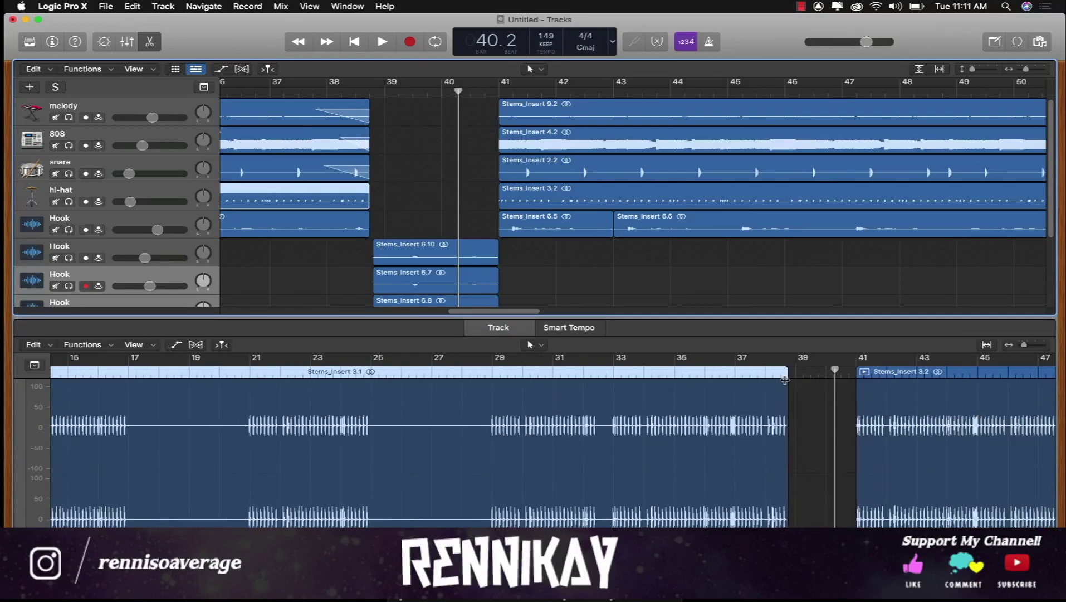
pyautogui.moveTo(785, 380); pyautogui.dragTo(762, 380)
# Add a fade-out under one bar long at the end of the first Hook track's region before the gap.
pyautogui.click(328, 229)
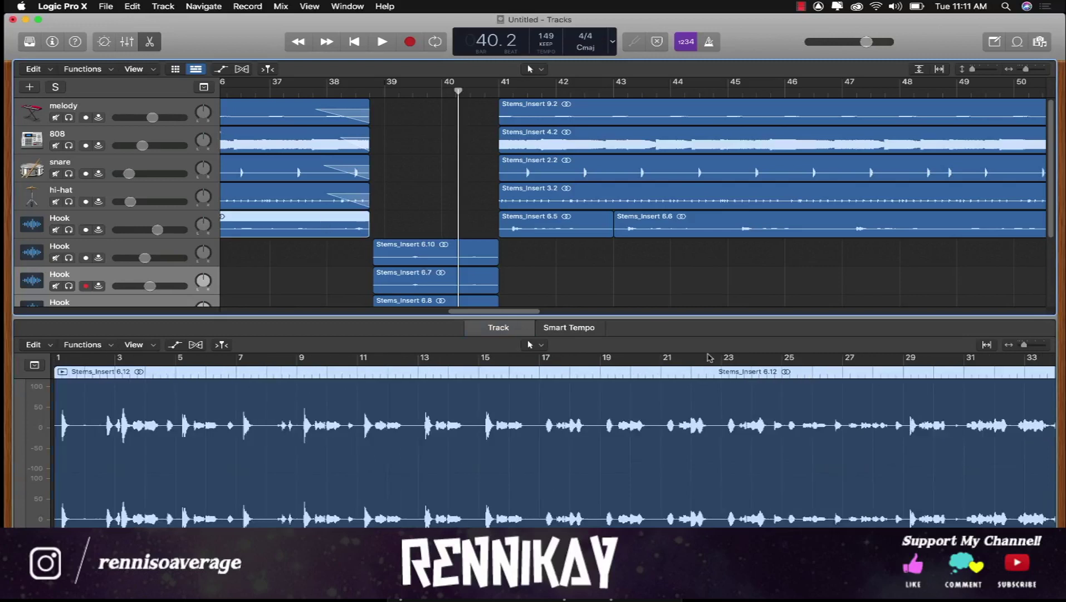
pyautogui.hscroll(10, 807, 413)
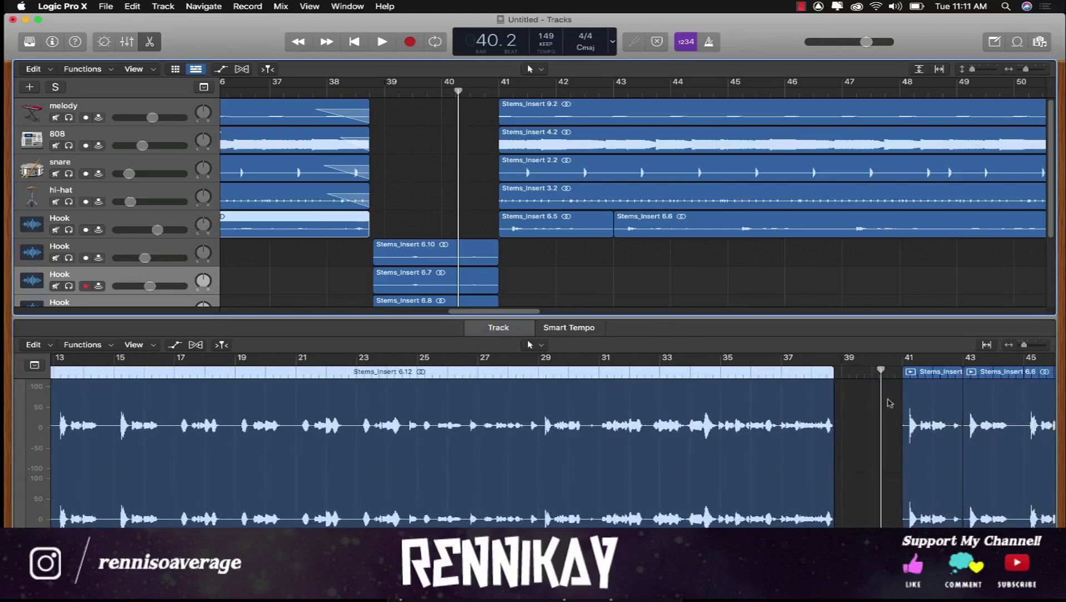
pyautogui.click(831, 385)
pyautogui.moveTo(831, 382); pyautogui.dragTo(810, 378)
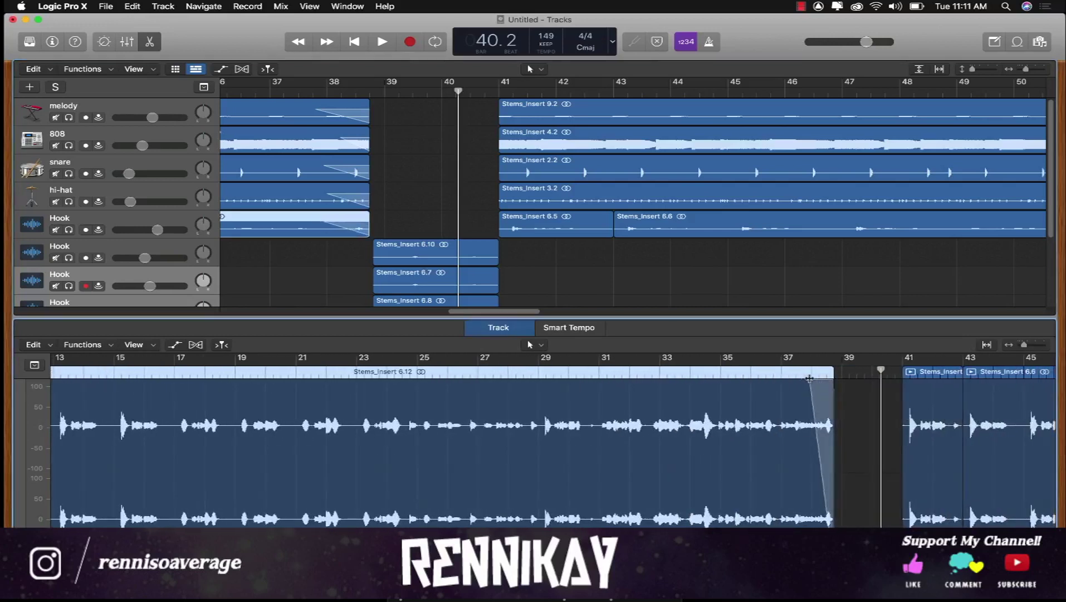
# Add a fade-in just under half a bar long at the start of the melody region at bar 41.
pyautogui.click(553, 123)
pyautogui.hscroll(15, 933, 420)
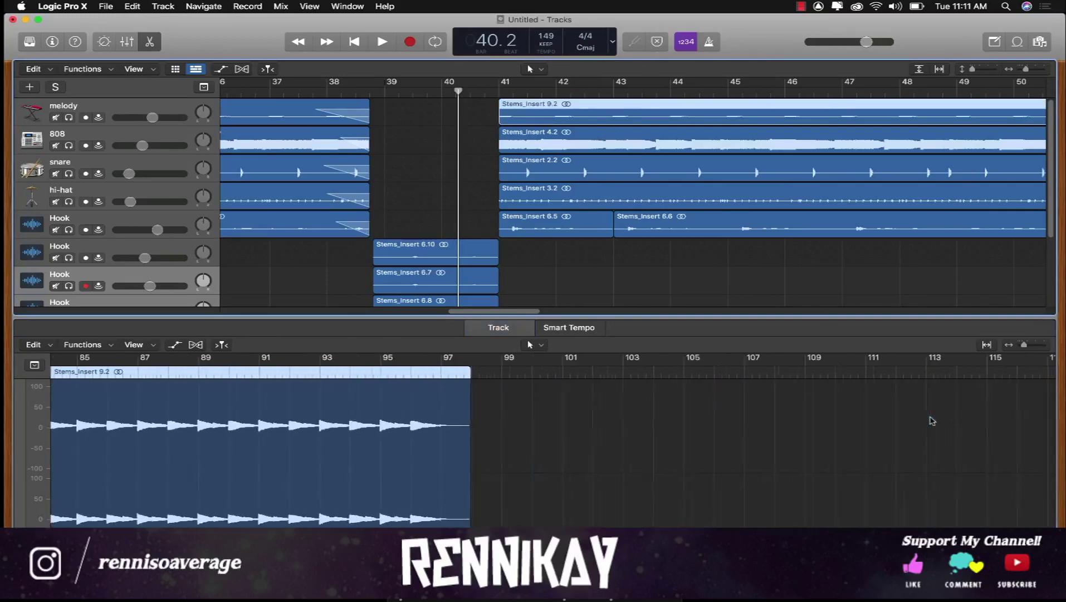
pyautogui.hscroll(-15, 932, 420)
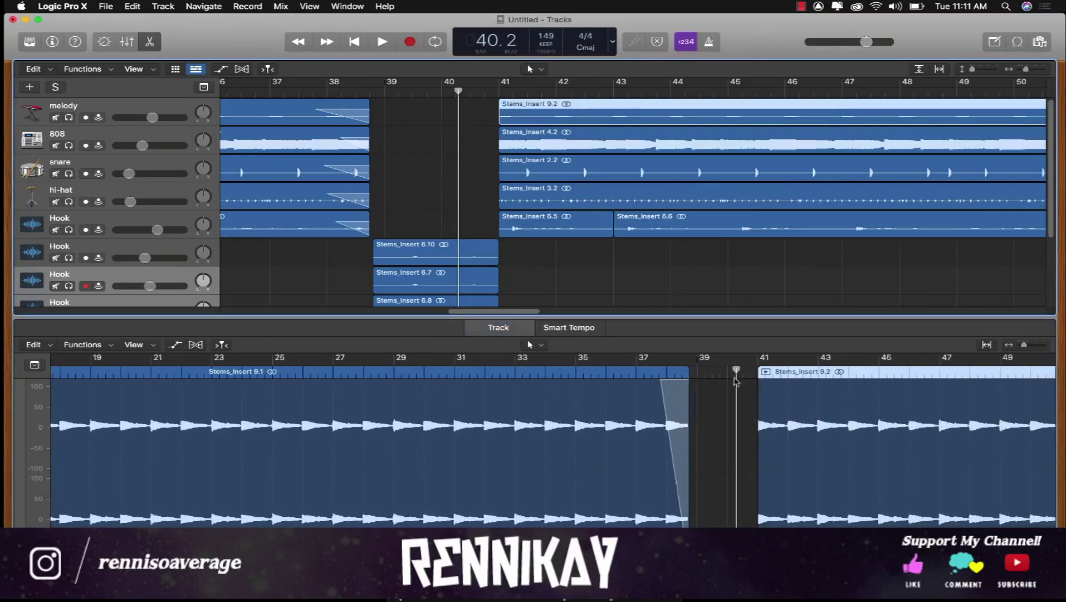
pyautogui.moveTo(760, 381); pyautogui.dragTo(767, 382)
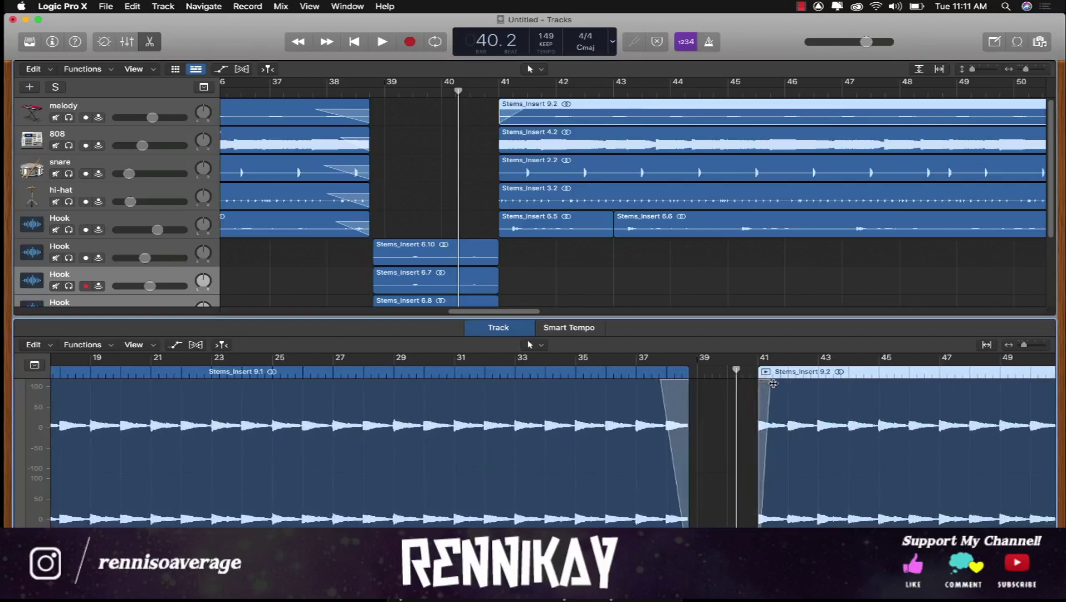
# Add very short fade-ins at the start of the 808 and hi-hat regions at bar 41.
pyautogui.click(527, 137)
pyautogui.hscroll(-5, 825, 429)
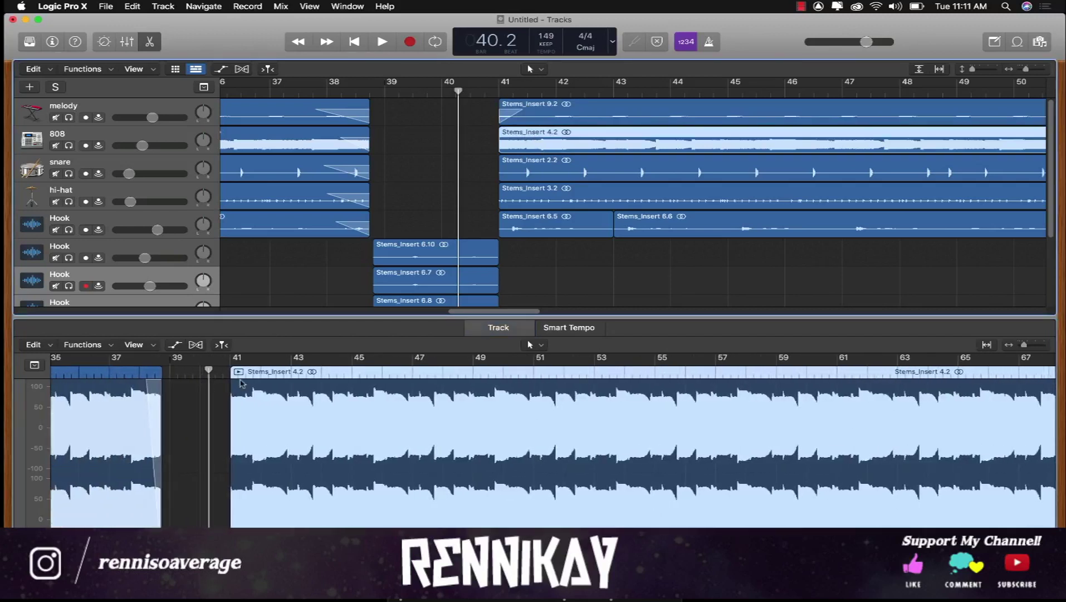
pyautogui.click(234, 381)
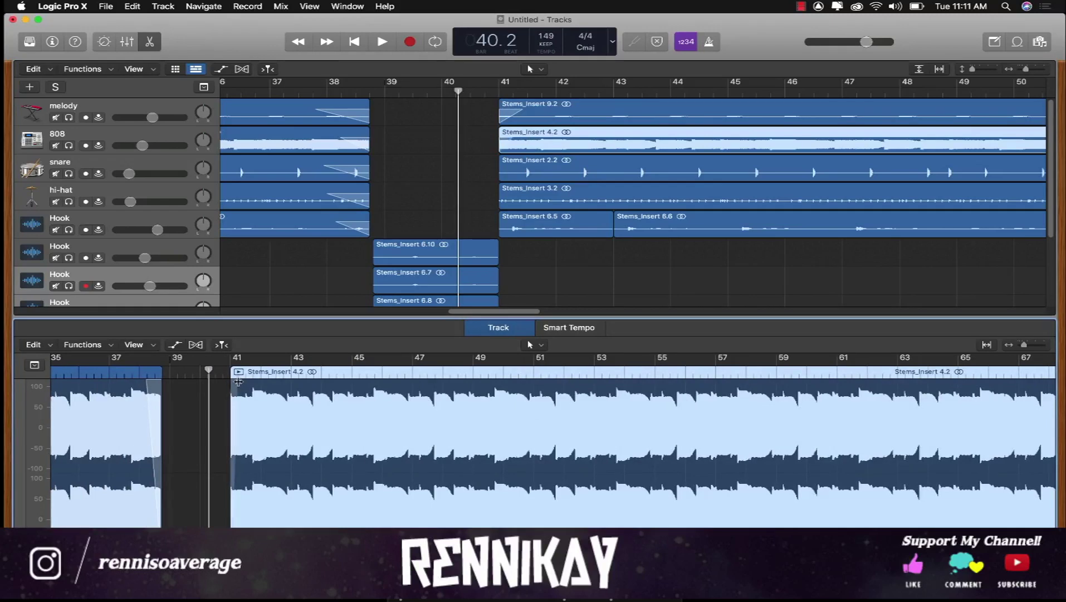
pyautogui.click(508, 194)
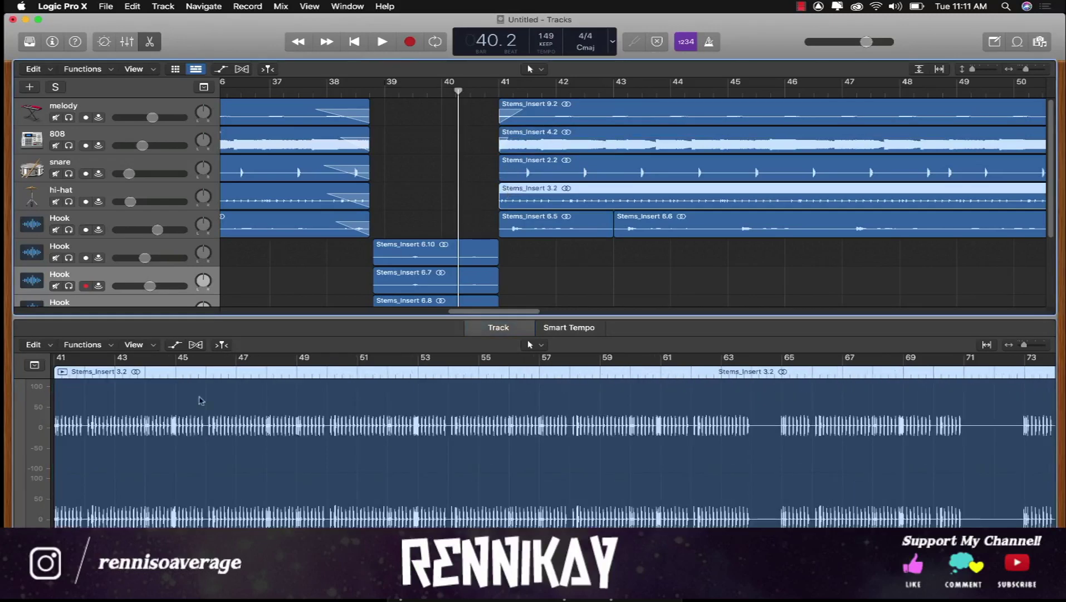
pyautogui.click(142, 382)
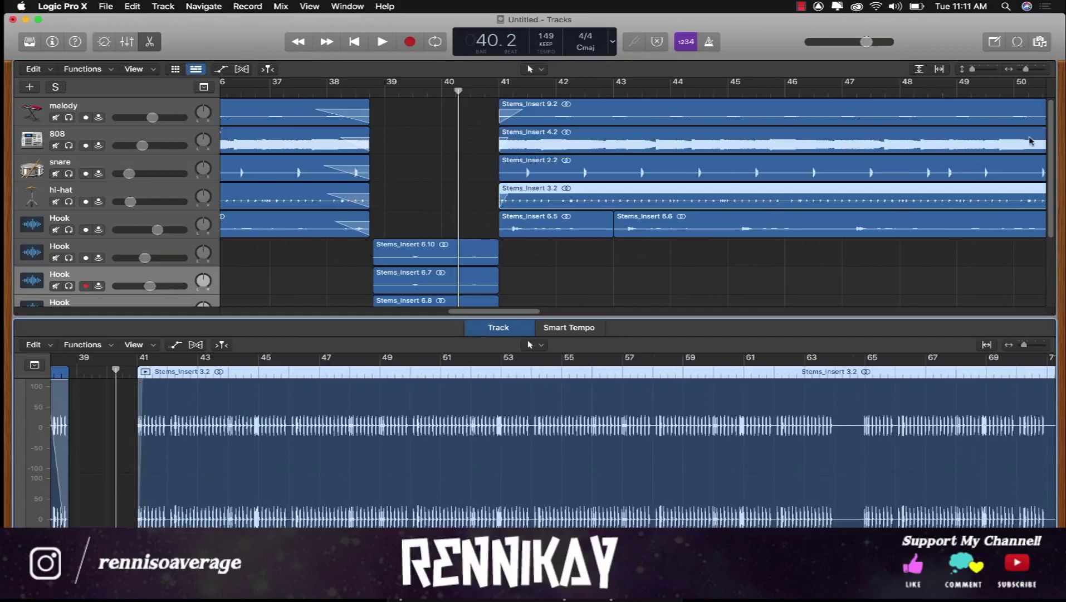
# Play the arrangement from just before bar 34 to check the fades around the gap.
pyautogui.click(971, 72)
pyautogui.hscroll(-8, 462, 196)
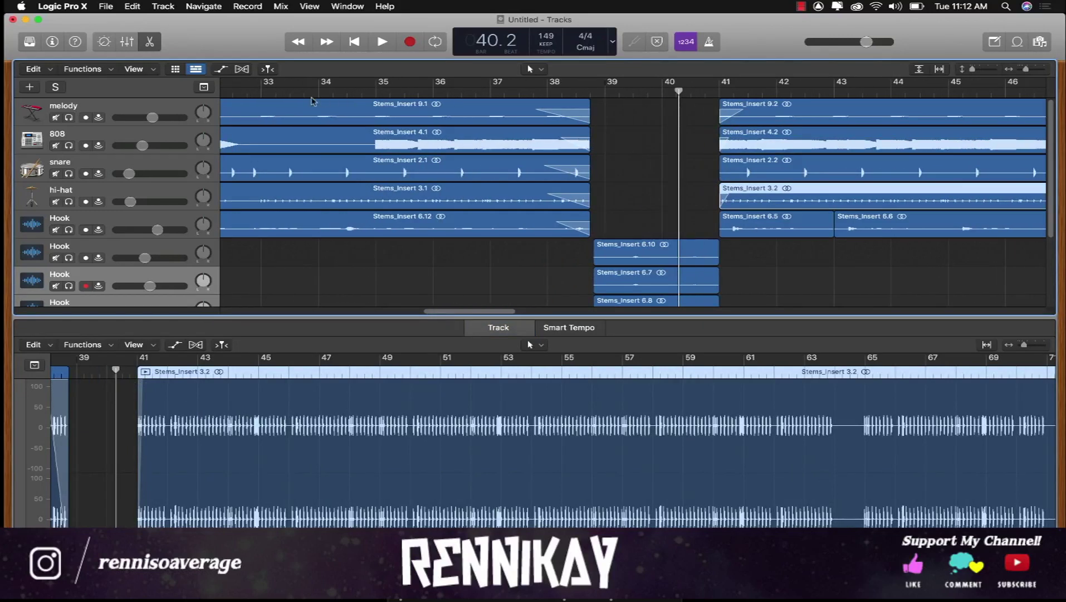
pyautogui.click(304, 91)
pyautogui.press('space')
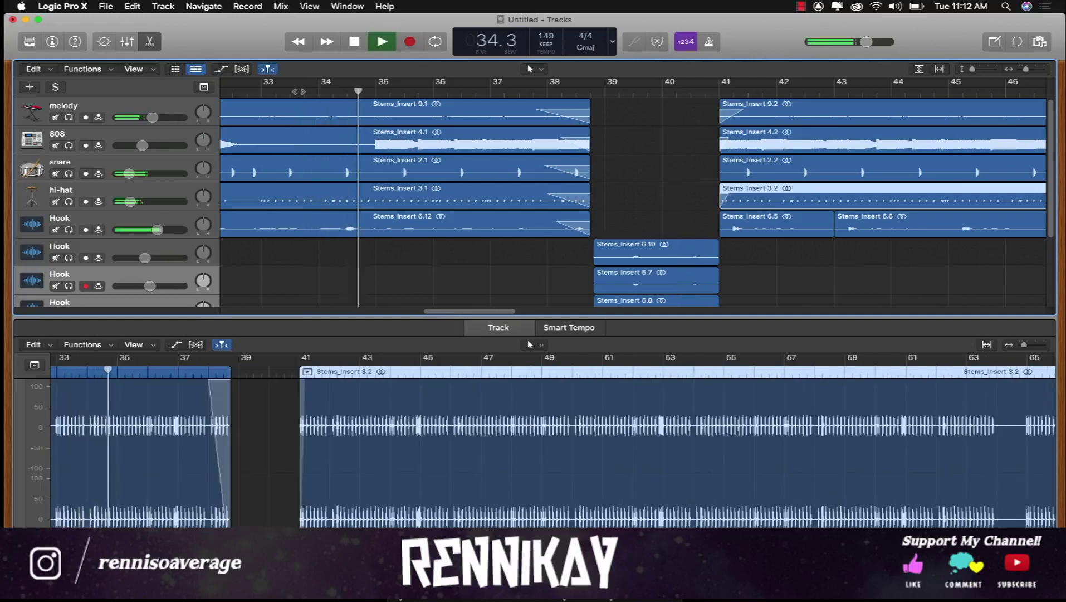
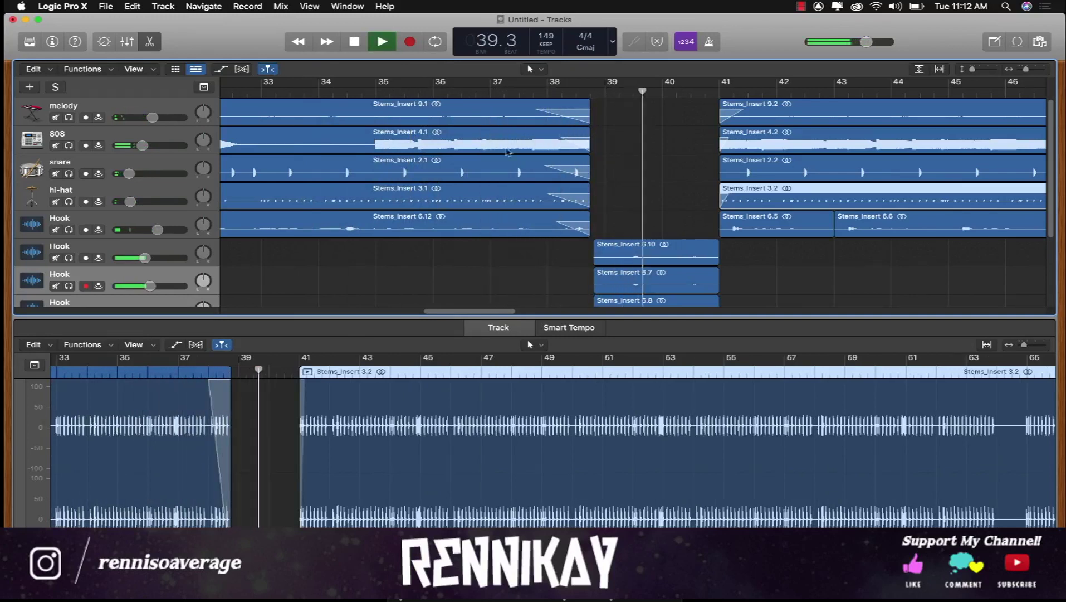
# Shorten the fade-outs of the hi-hat, snare and first Hook regions that end before the gap near bar 39.
pyautogui.click(474, 204)
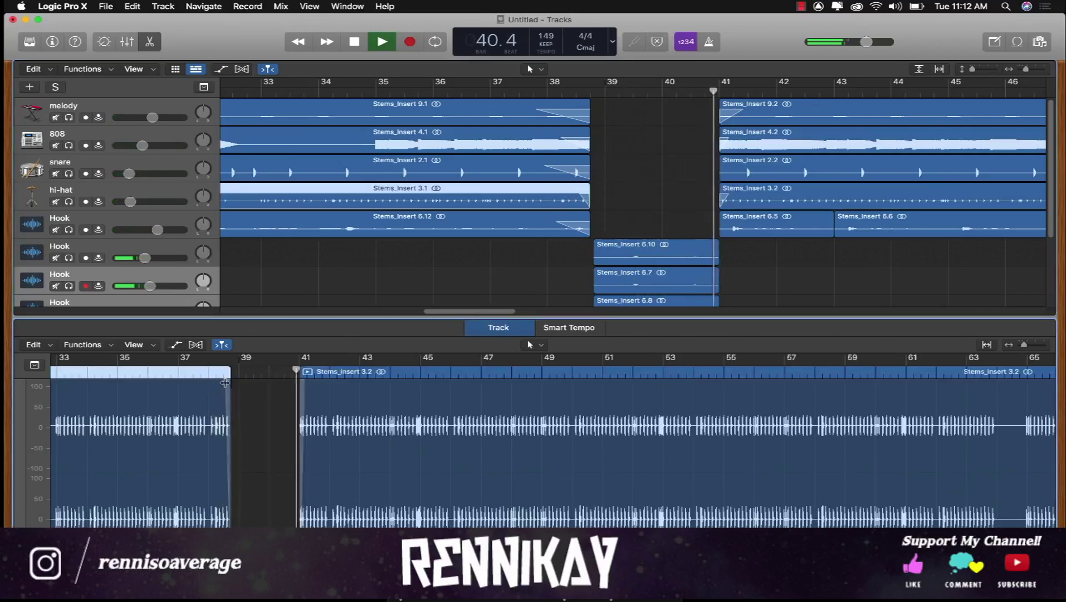
pyautogui.click(543, 169)
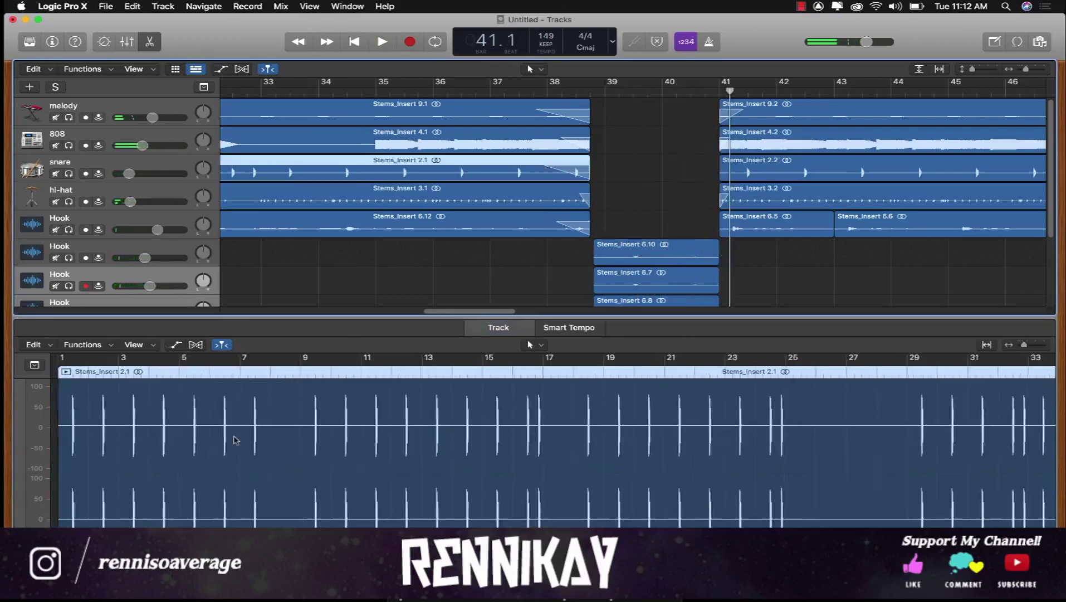
pyautogui.hscroll(5, 236, 440)
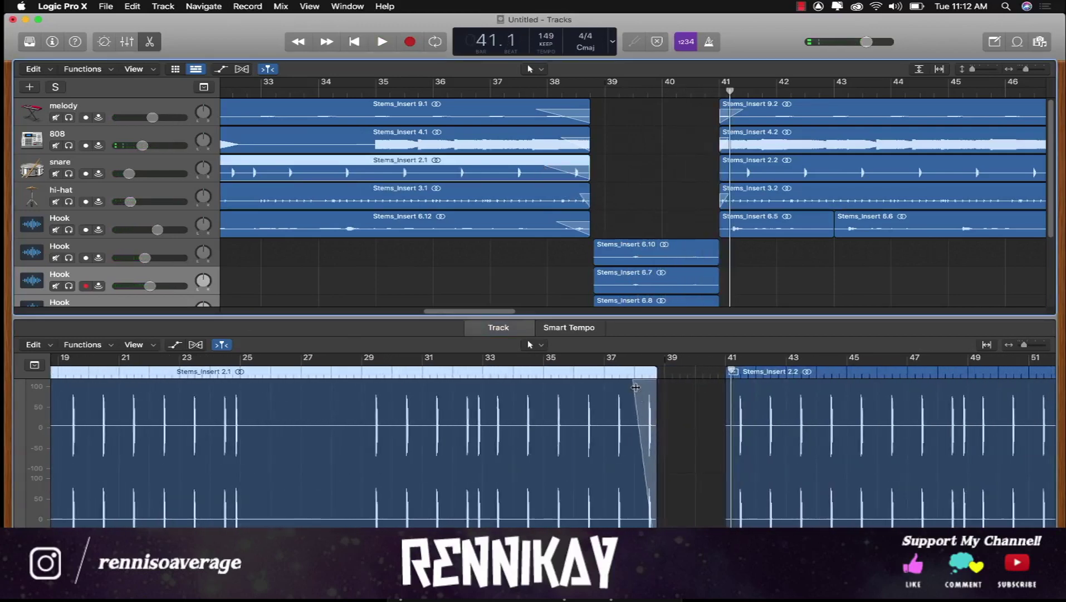
pyautogui.moveTo(633, 384); pyautogui.dragTo(642, 384)
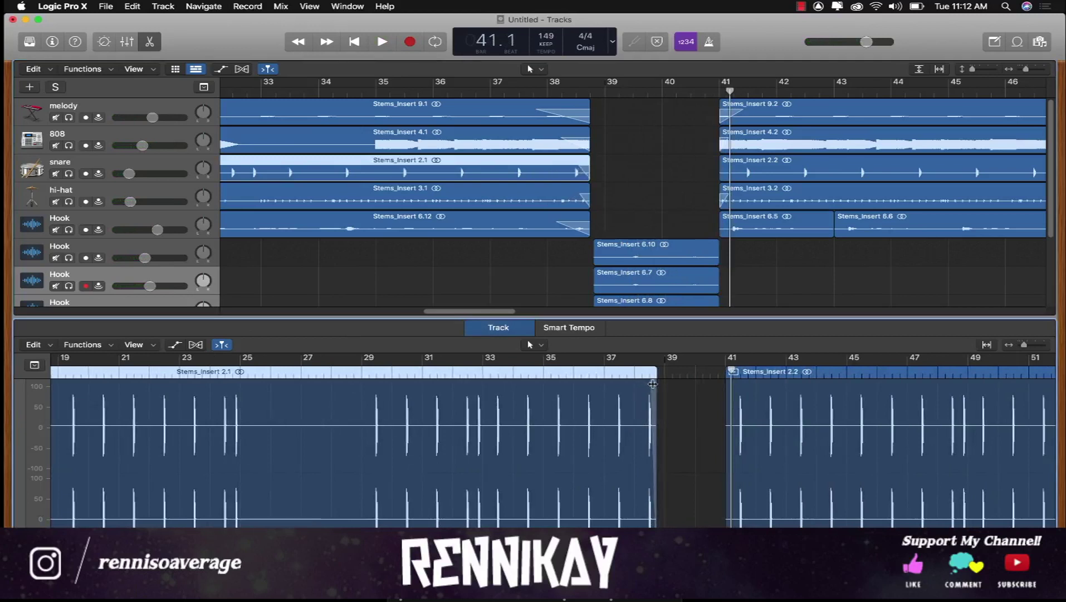
pyautogui.click(564, 233)
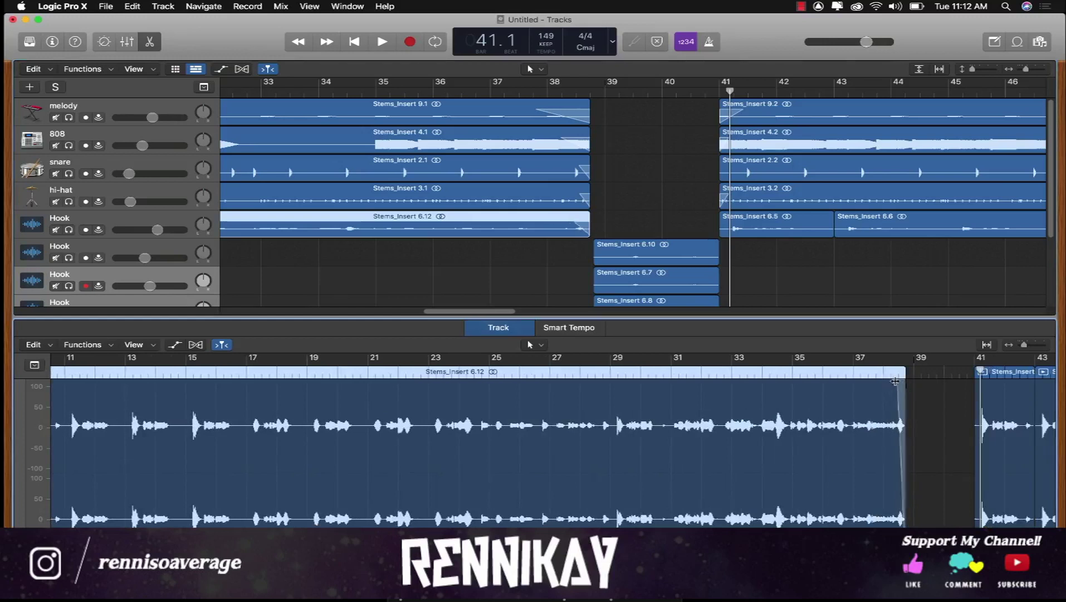
# Shorten the fade-outs of the melody and 808 regions that end before the gap near bar 39.
pyautogui.click(573, 118)
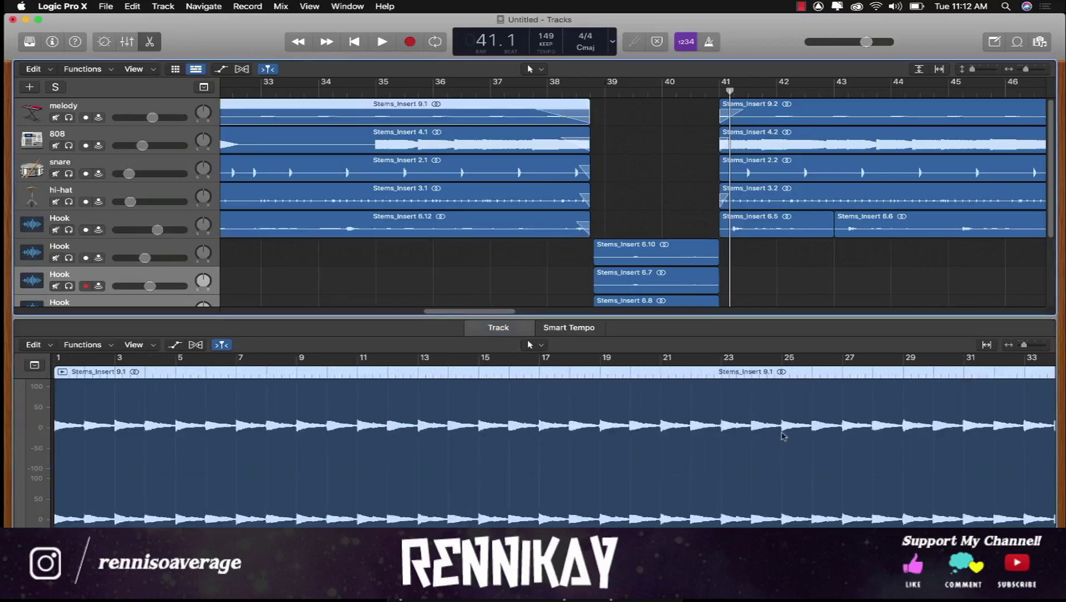
pyautogui.moveTo(879, 379); pyautogui.dragTo(894, 381)
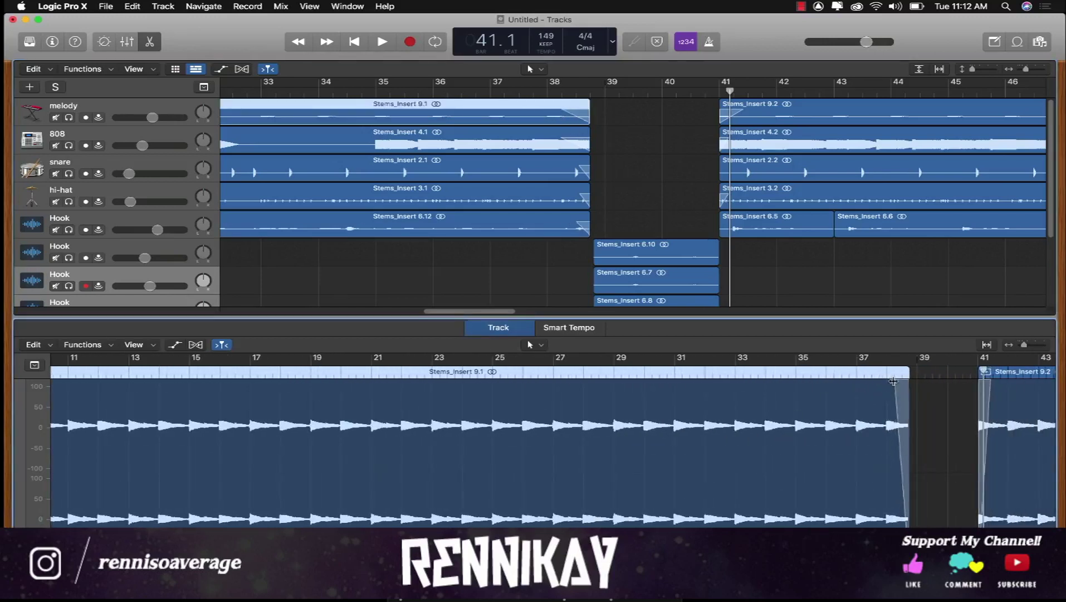
pyautogui.click(555, 131)
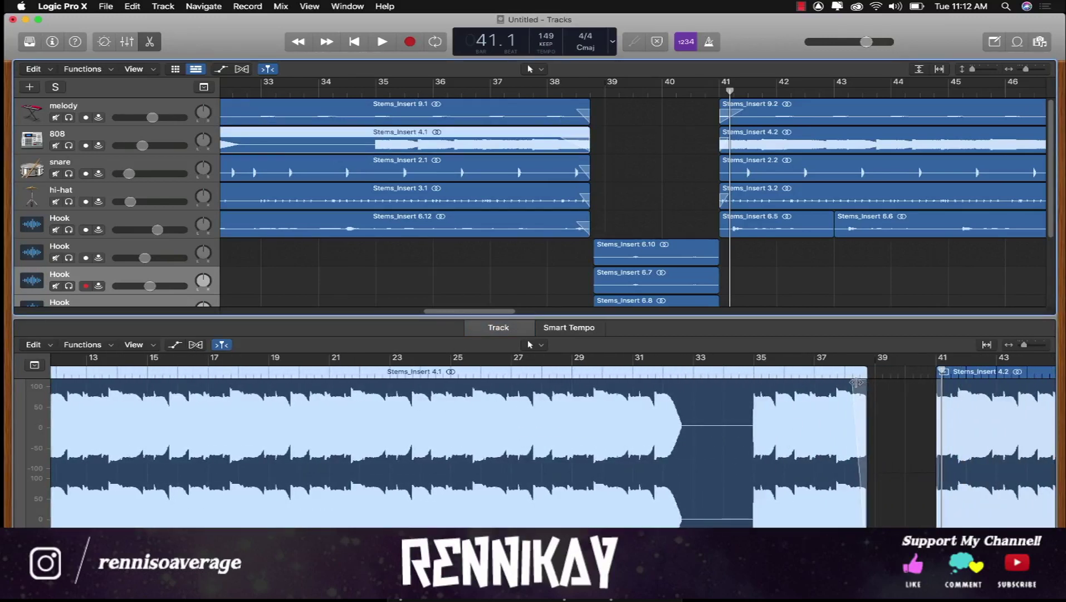
pyautogui.moveTo(857, 382); pyautogui.dragTo(861, 382)
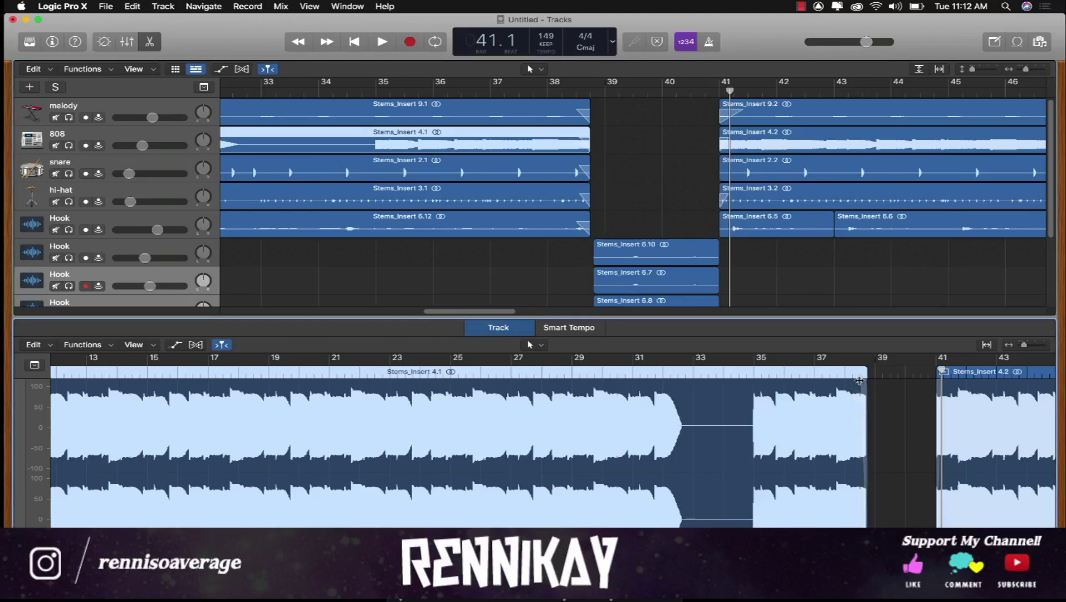
# Shorten the fade-ins of the melody, 808 and hi-hat regions that start at bar 41.
pyautogui.click(734, 118)
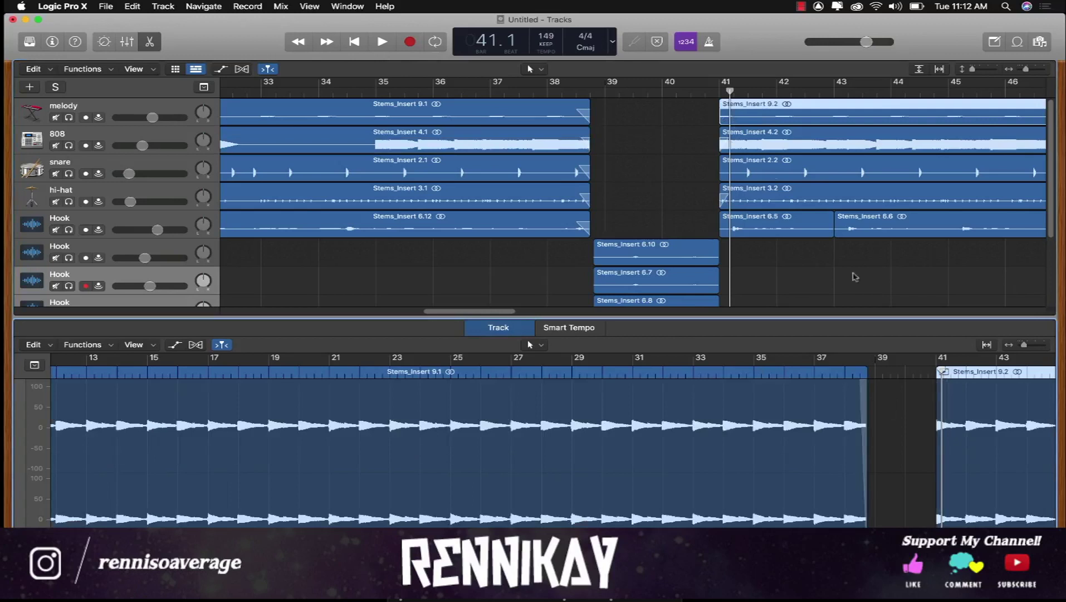
pyautogui.click(738, 136)
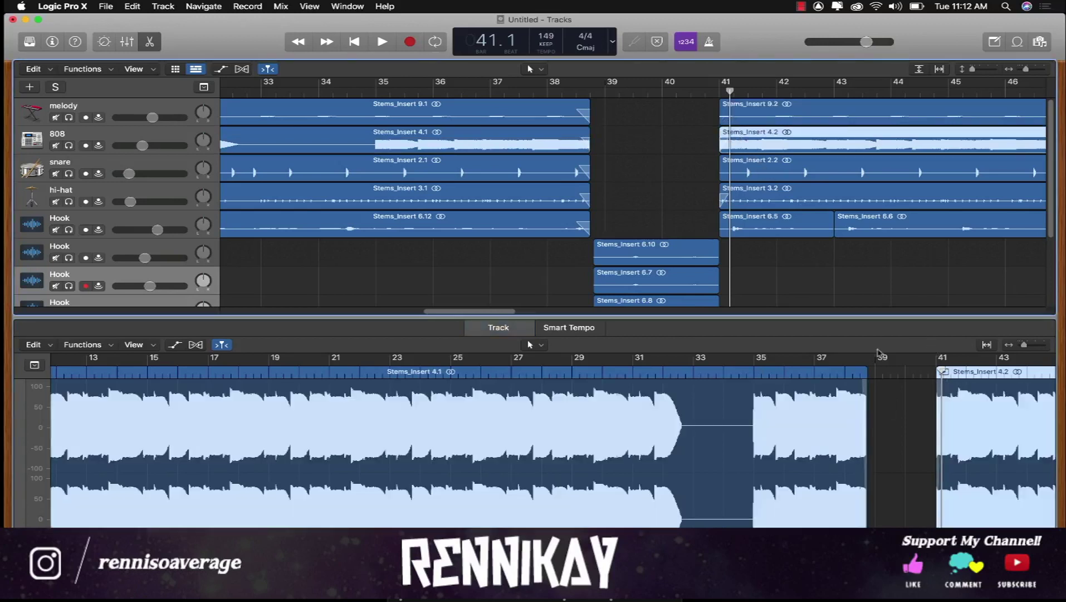
pyautogui.click(941, 381)
pyautogui.click(745, 206)
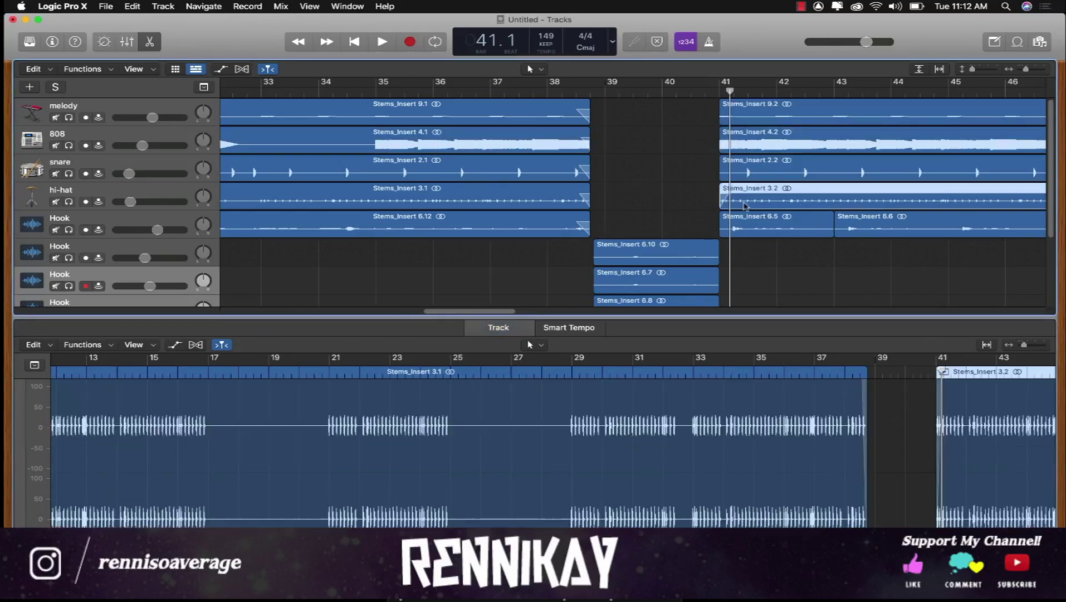
pyautogui.moveTo(942, 382); pyautogui.dragTo(907, 370)
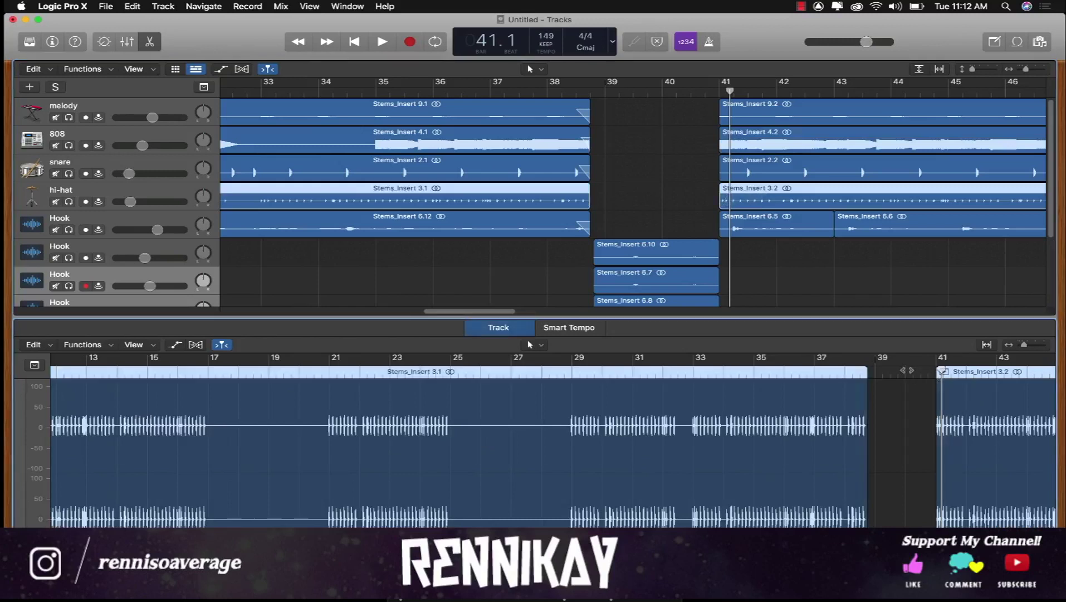
# Play the arrangement from about bar 35 to check the transitions into and out of the gap.
pyautogui.doubleClick(406, 90)
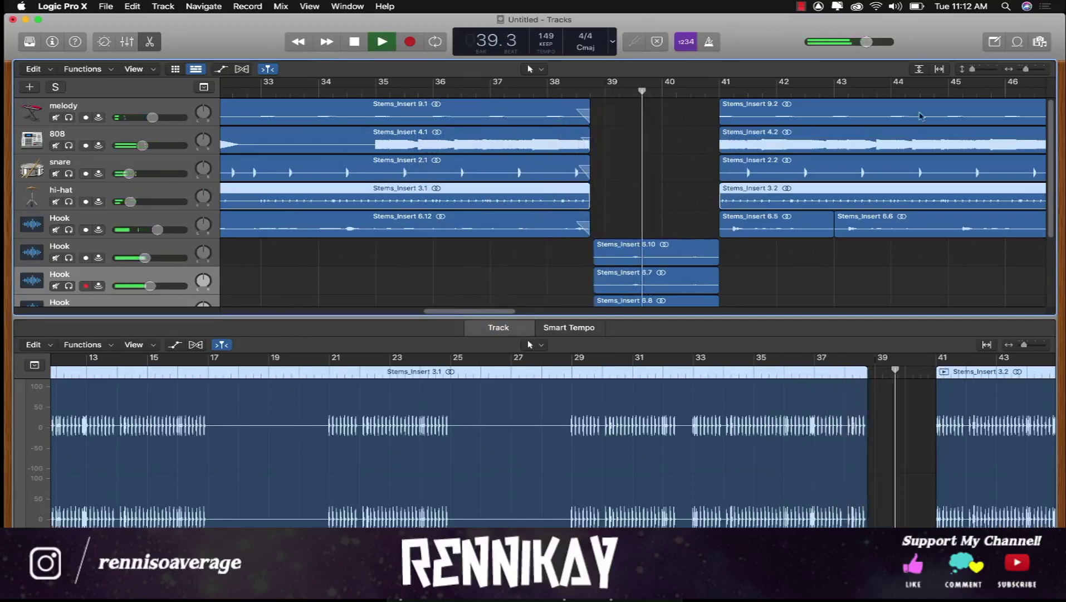
pyautogui.scroll(-1, 834, 193)
pyautogui.scroll(-2, 834, 193)
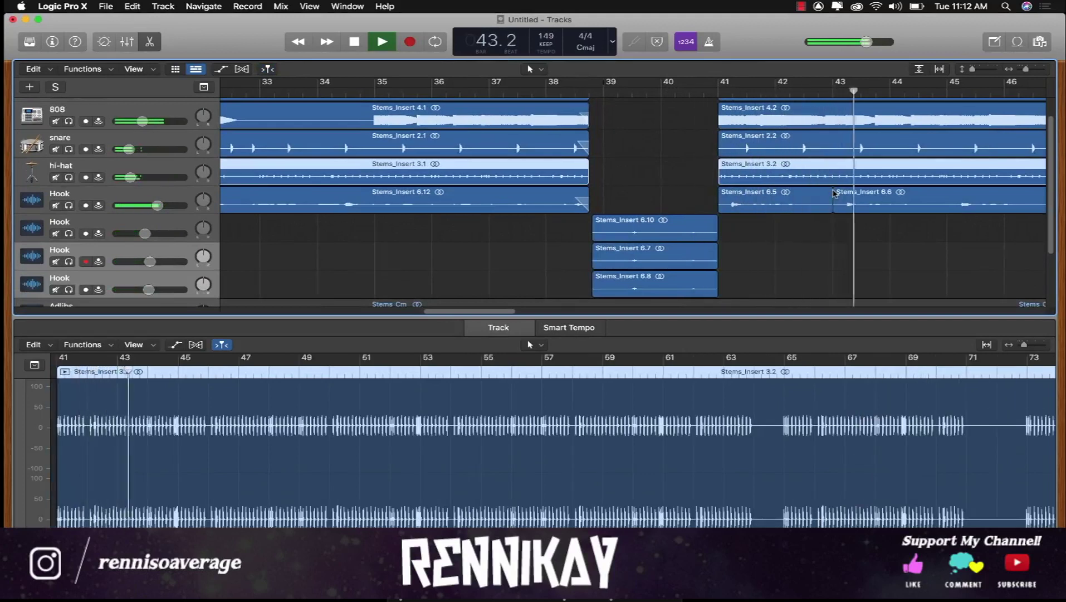
pyautogui.moveTo(1024, 345); pyautogui.dragTo(1023, 346)
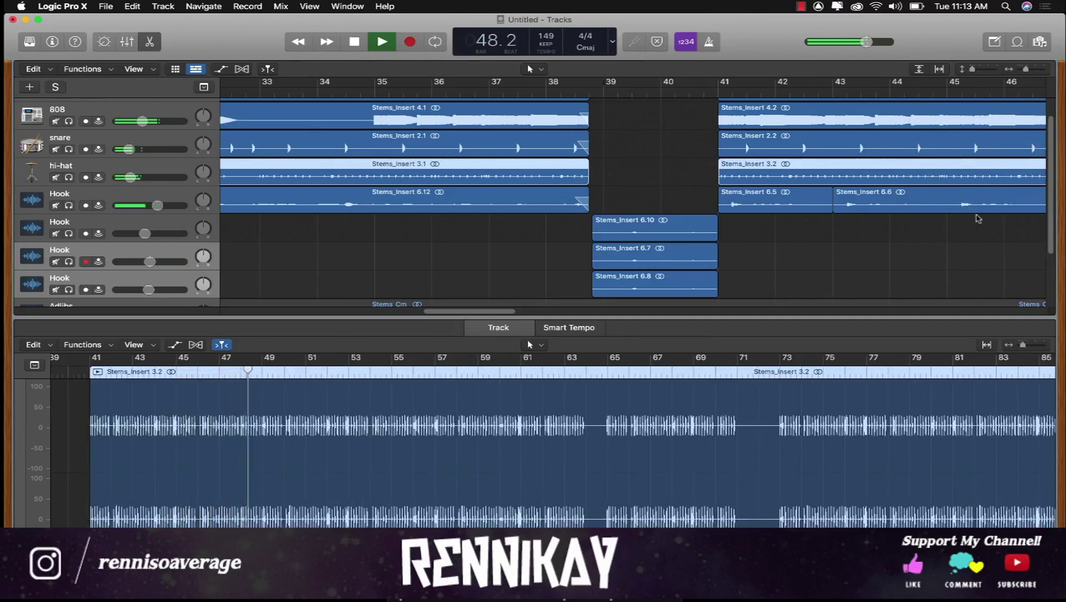
pyautogui.scroll(-1, 979, 218)
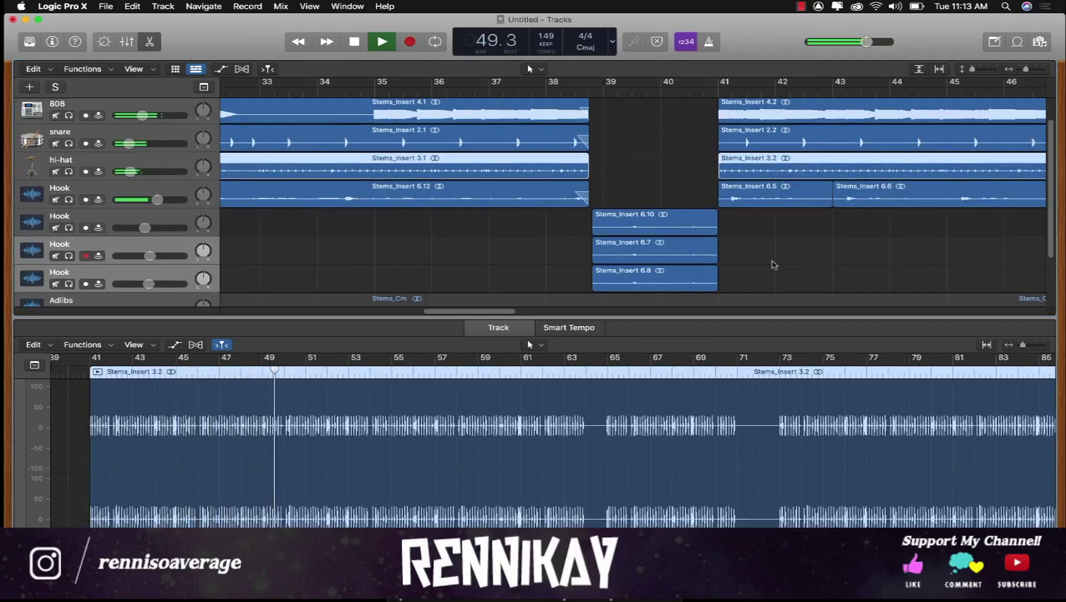
# Show the mixer and load the Hip Hop channel strip setting on the stereo output channel.
pyautogui.press('x')
pyautogui.scroll(5, 617, 357)
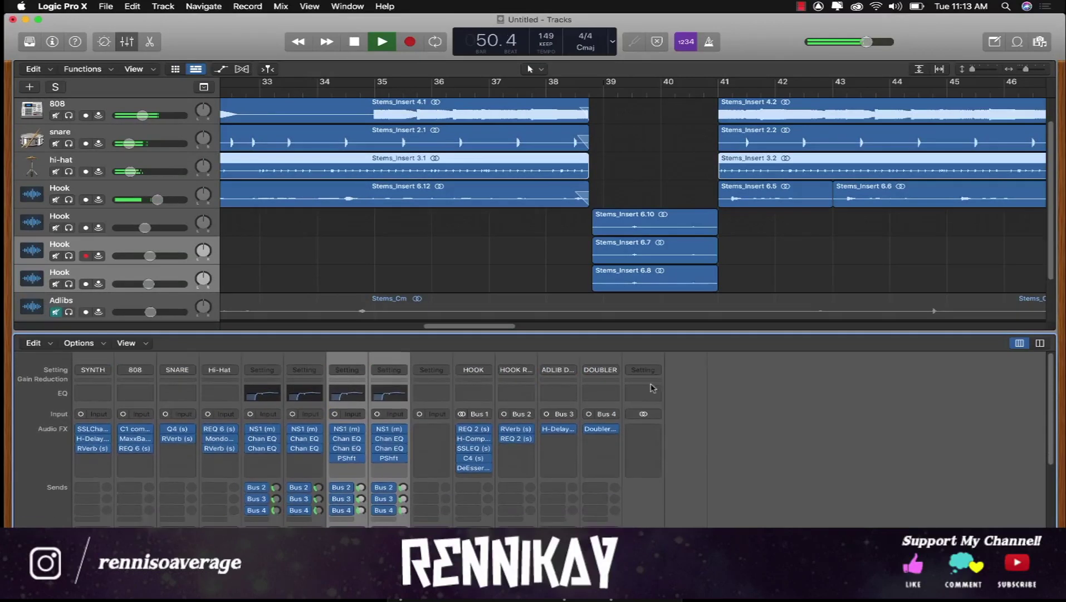
pyautogui.click(646, 371)
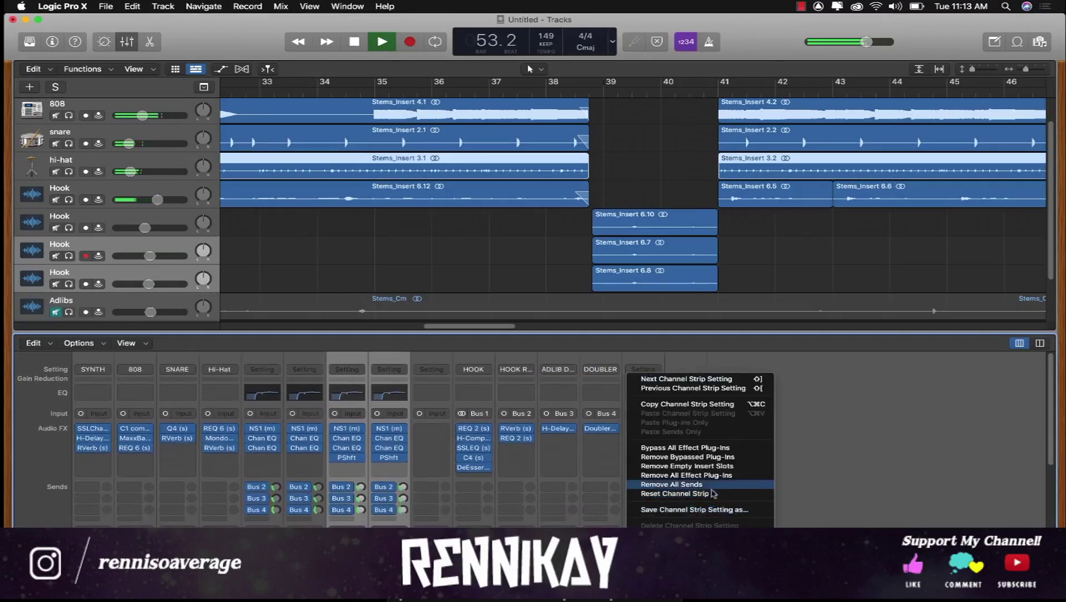
pyautogui.moveTo(702, 563)
pyautogui.click(805, 500)
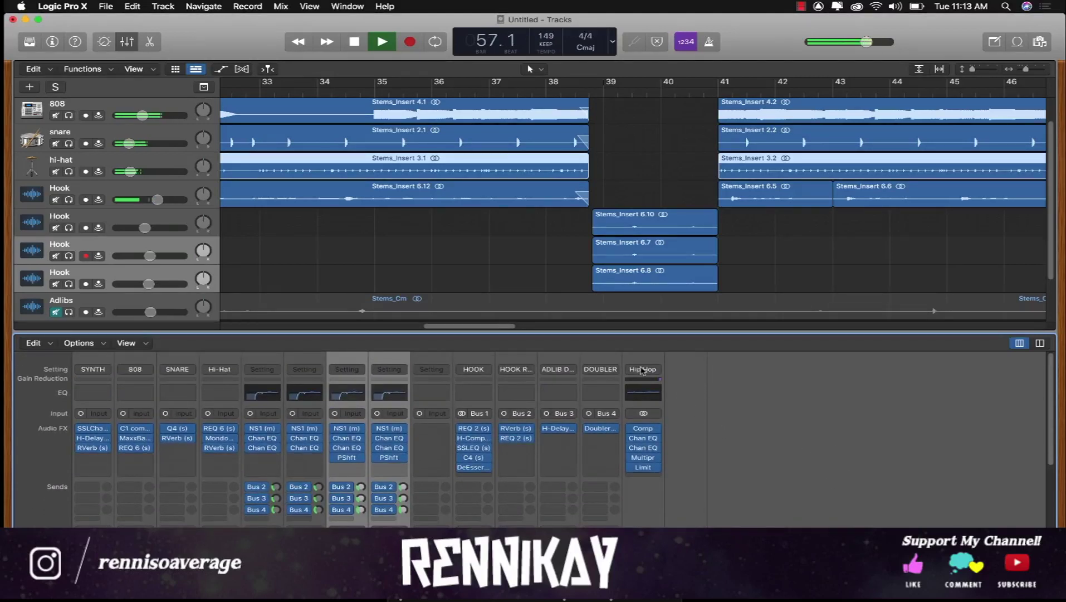
# In the output channel's Multipressor, set the gain make-up of bands 1–4 to -1.0, -7.5, -2.0 and -3.5 dB and the output to -3.8 dB.
pyautogui.click(643, 458)
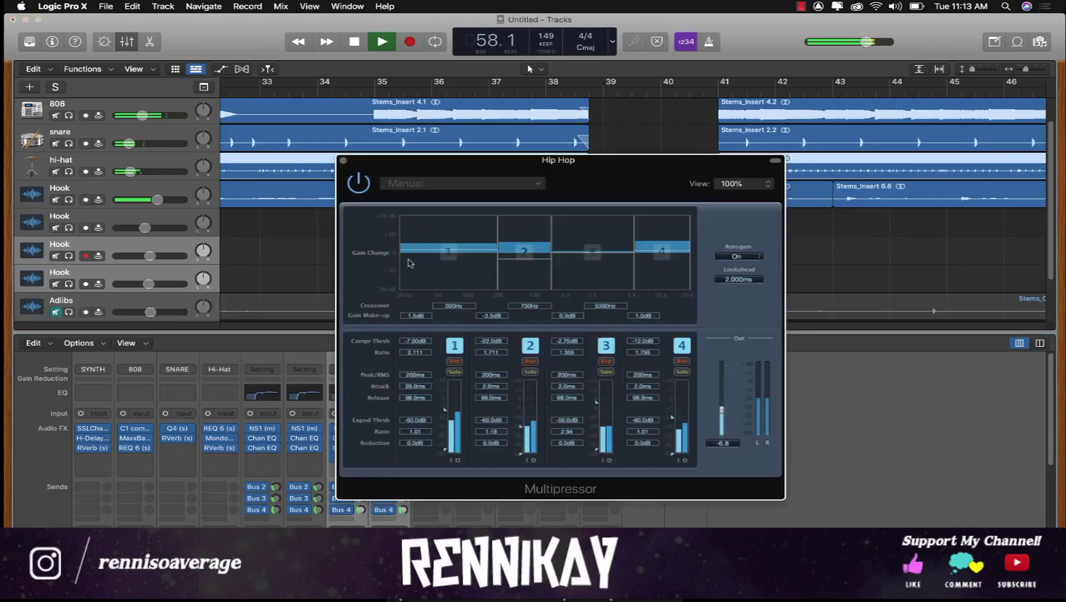
pyautogui.moveTo(429, 249)
pyautogui.mouseDown()
pyautogui.moveTo(429, 221)
pyautogui.moveTo(430, 260)
pyautogui.mouseUp()
pyautogui.moveTo(528, 266)
pyautogui.mouseDown()
pyautogui.moveTo(528, 245)
pyautogui.moveTo(528, 269)
pyautogui.mouseUp()
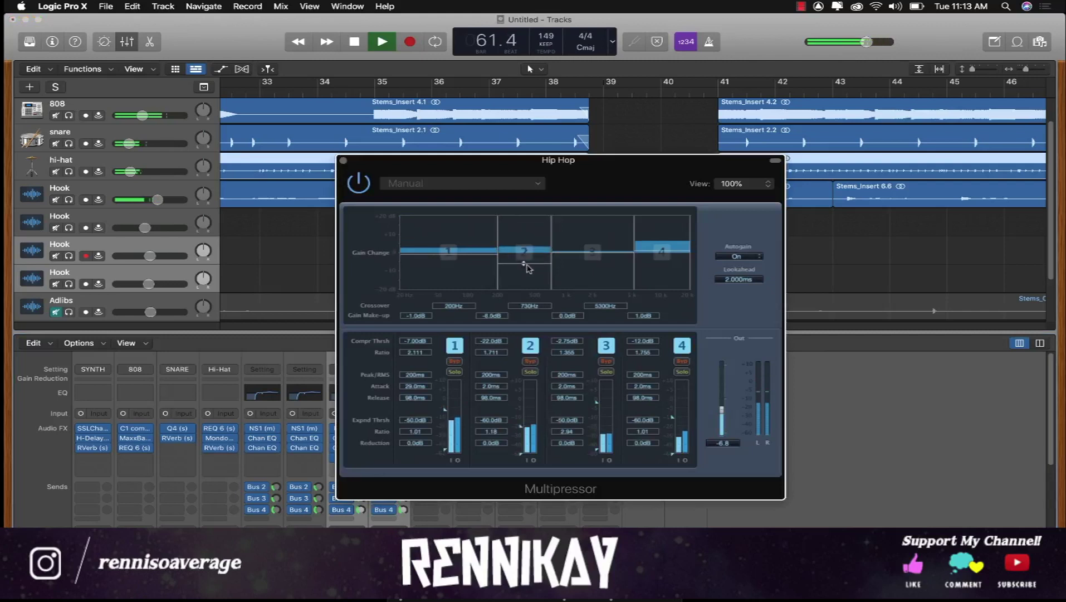
pyautogui.moveTo(595, 253)
pyautogui.mouseDown()
pyautogui.moveTo(594, 241)
pyautogui.moveTo(595, 254)
pyautogui.mouseUp()
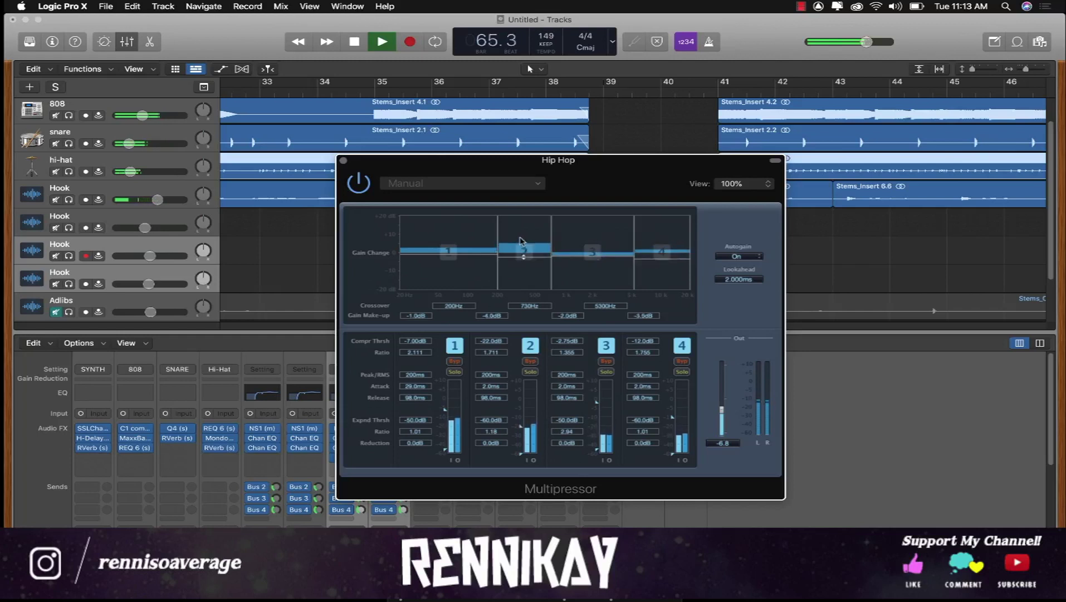
pyautogui.moveTo(521, 240); pyautogui.dragTo(522, 253)
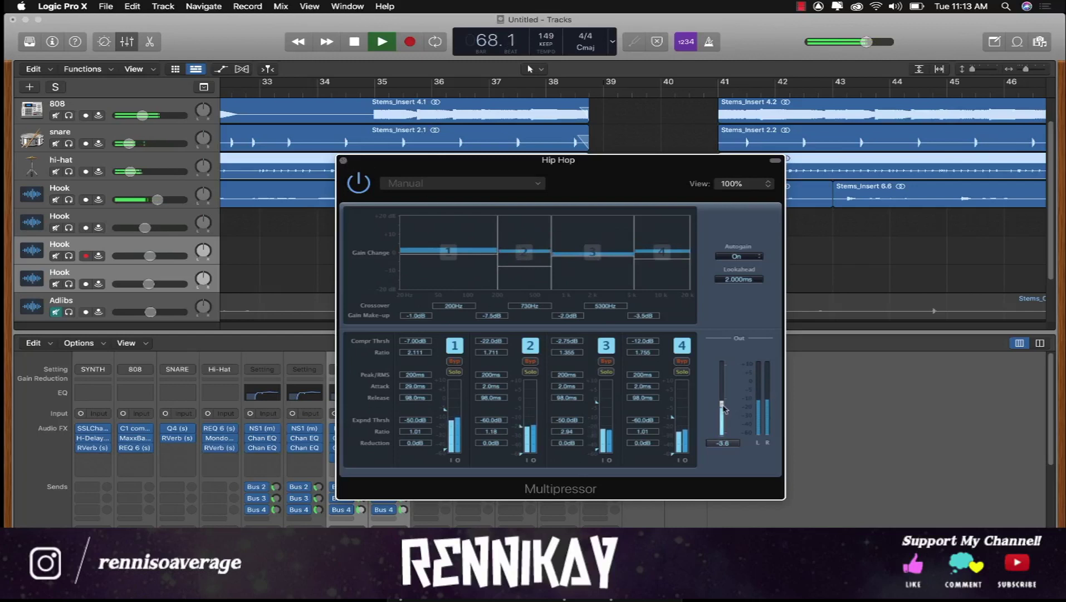
pyautogui.click(343, 161)
# Lower the 808 track's volume to -14.2 dB.
pyautogui.hscroll(-3, 390, 180)
pyautogui.scroll(-10, 391, 179)
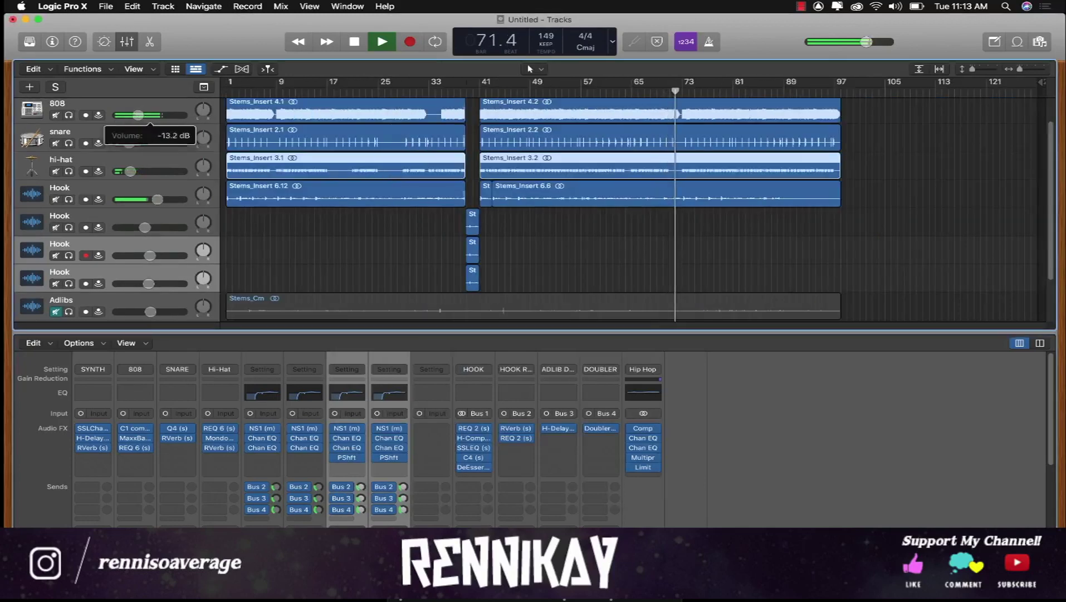
pyautogui.scroll(2, 132, 117)
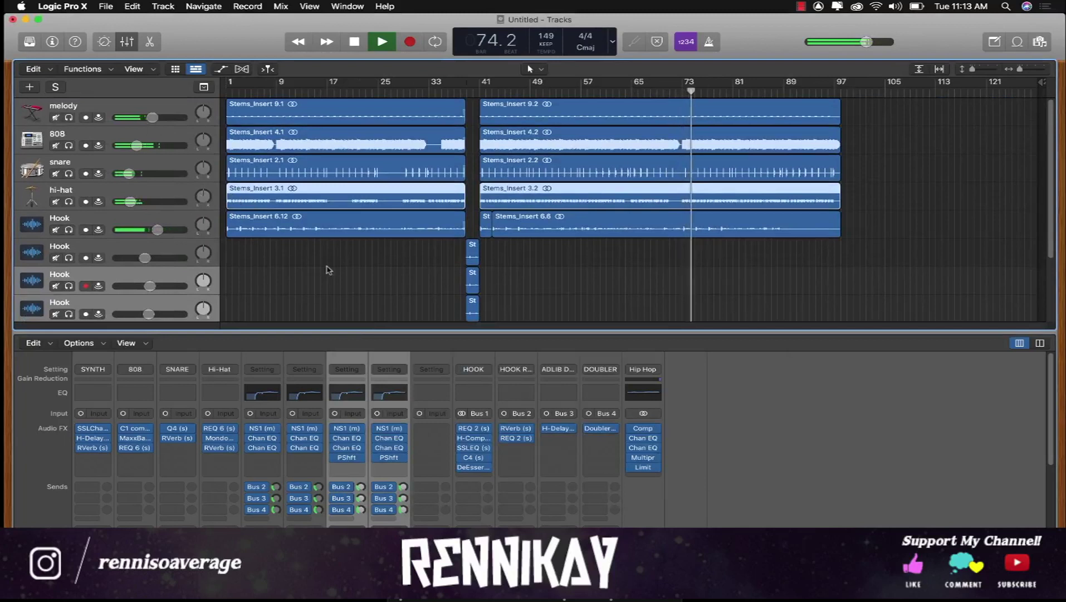
# Replace the output channel's Hip Hop setting with the MASTER channel strip setting and lower its fader to -1.9 dB.
pyautogui.click(636, 370)
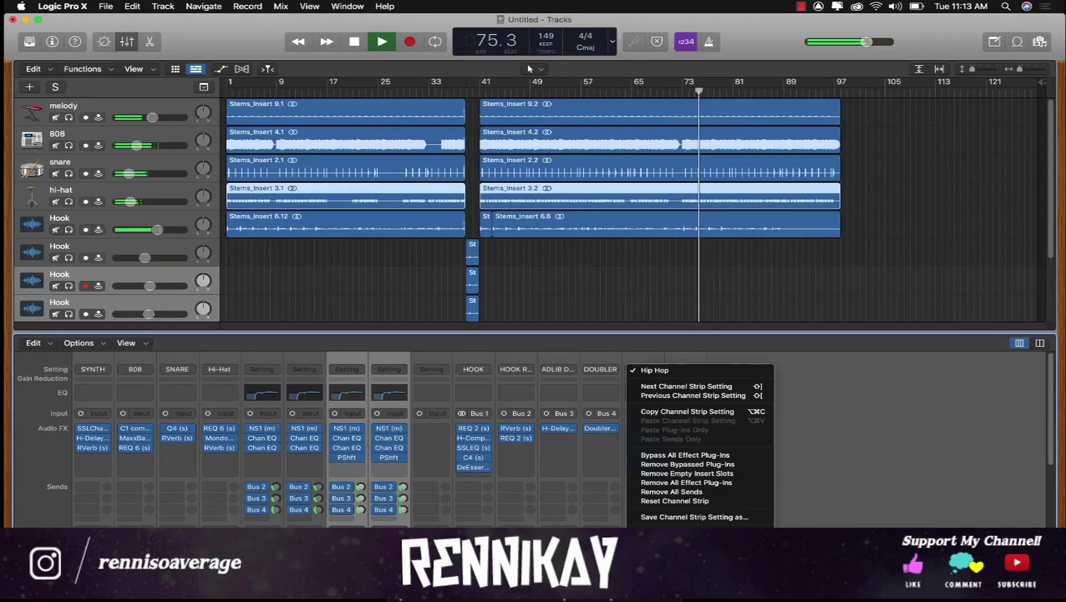
pyautogui.click(780, 498)
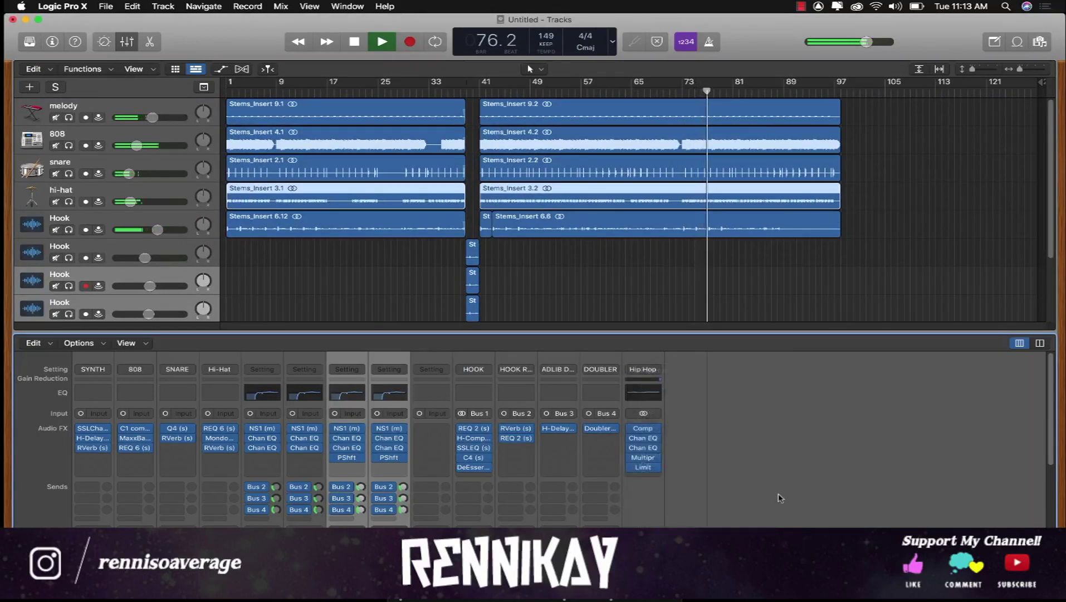
pyautogui.scroll(-2, 780, 498)
pyautogui.scroll(-6, 780, 497)
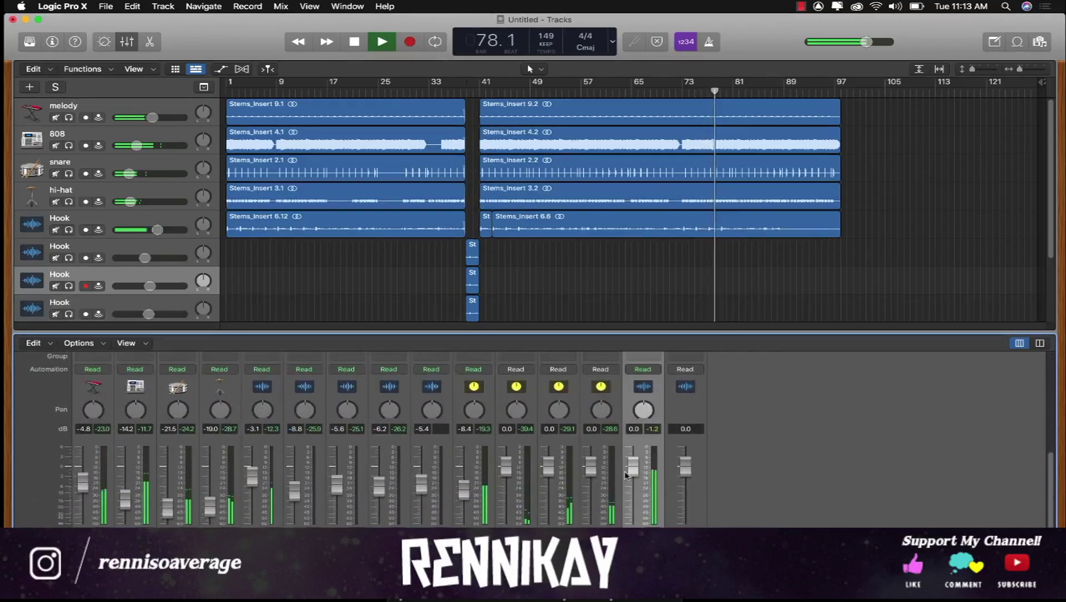
pyautogui.scroll(5, 777, 488)
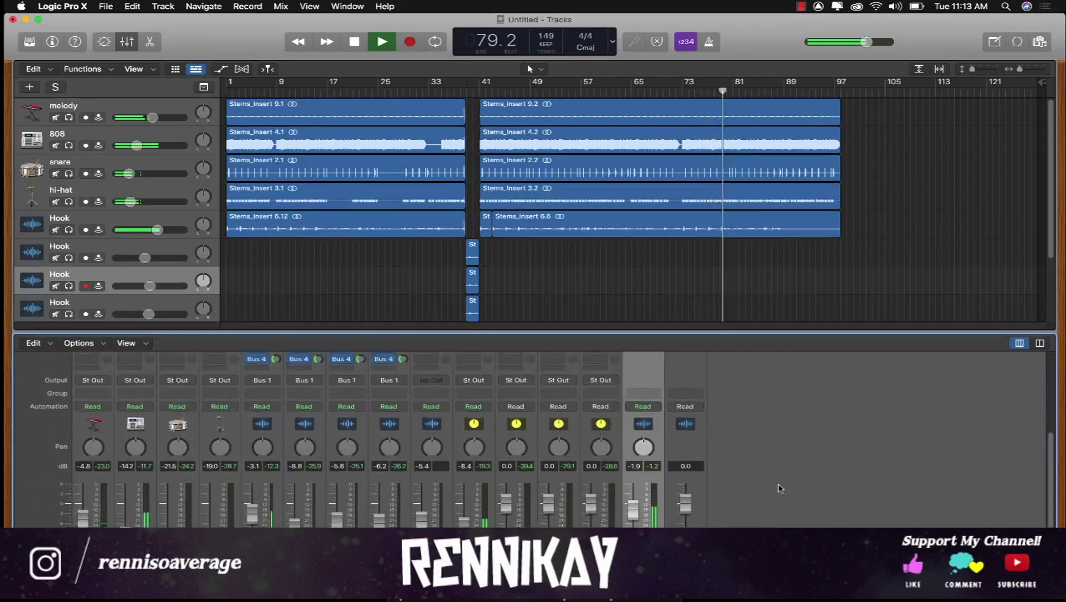
pyautogui.scroll(3, 780, 488)
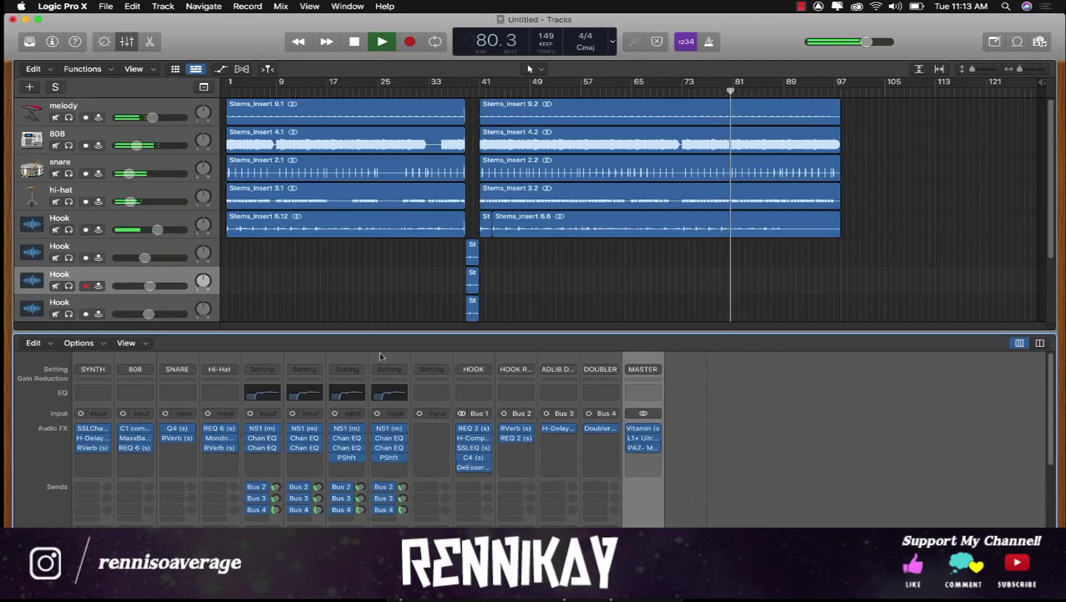
# Select the Adlibs region and unmute its track.
pyautogui.moveTo(399, 458)
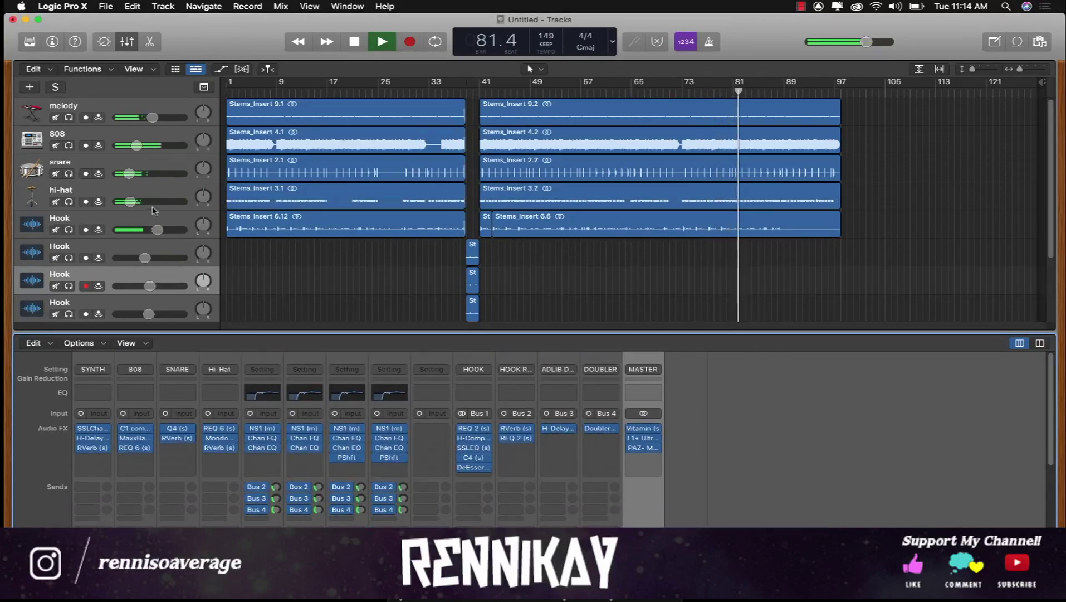
pyautogui.scroll(-3, 315, 256)
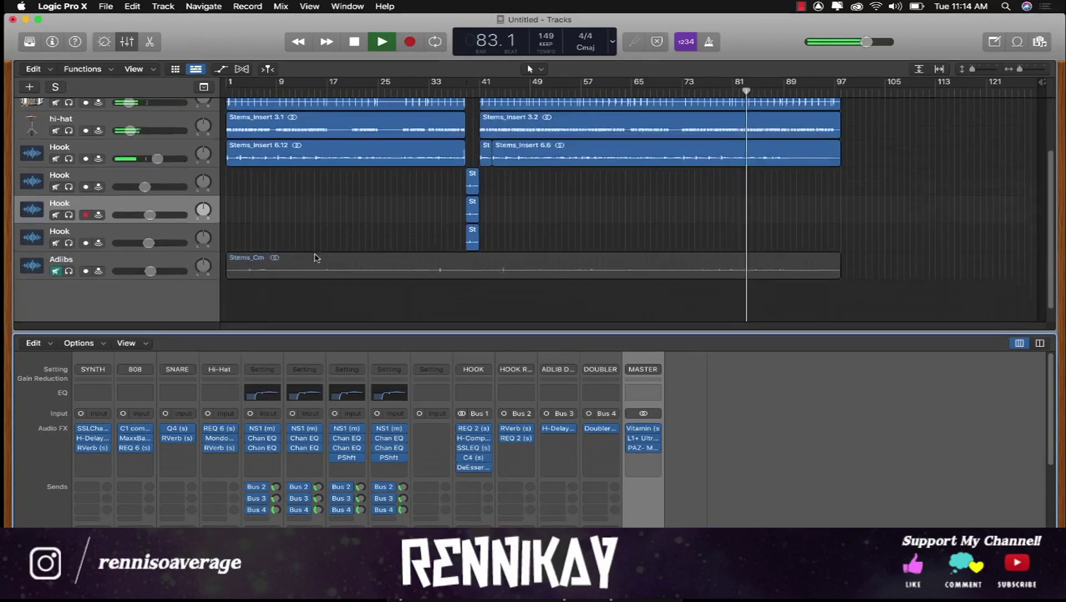
pyautogui.click(315, 252)
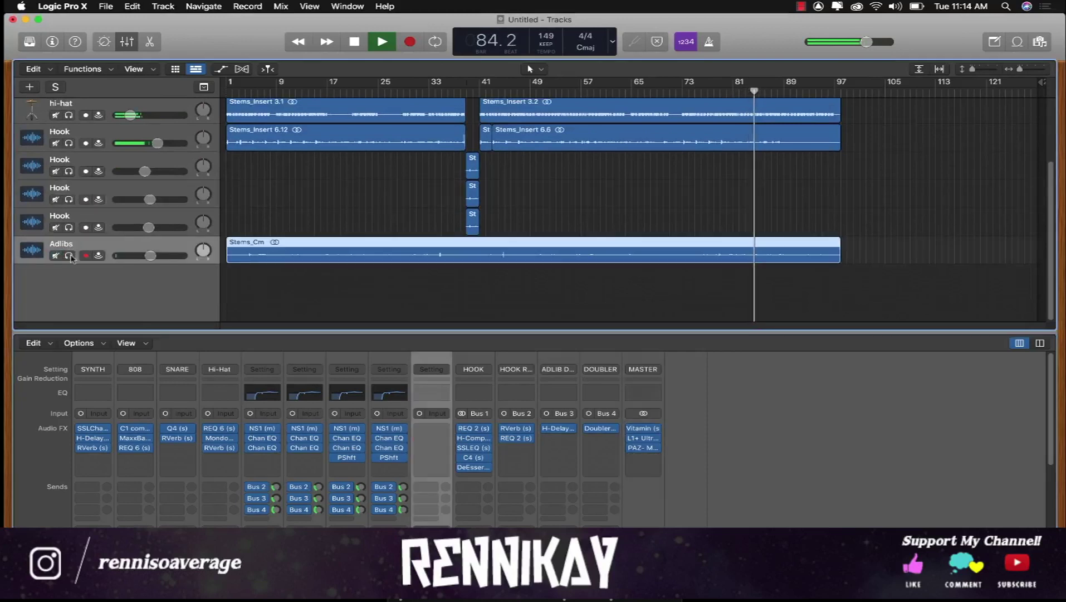
# Stop playback, add a Bus 5 send to the Adlibs track and load the ADLIBS channel strip setting on the new aux.
pyautogui.press('space')
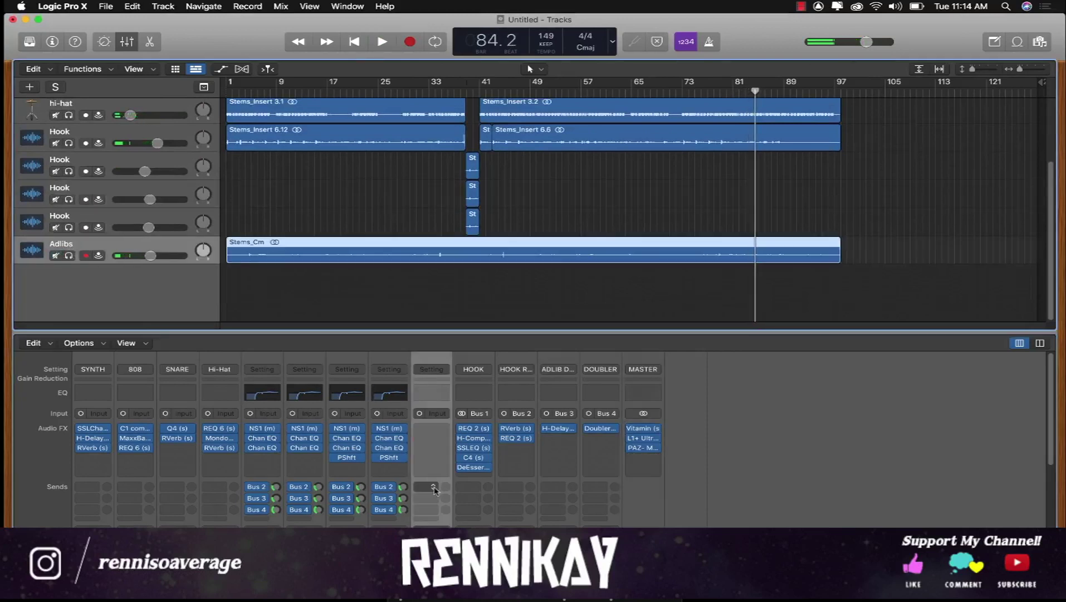
pyautogui.click(434, 488)
pyautogui.moveTo(445, 500)
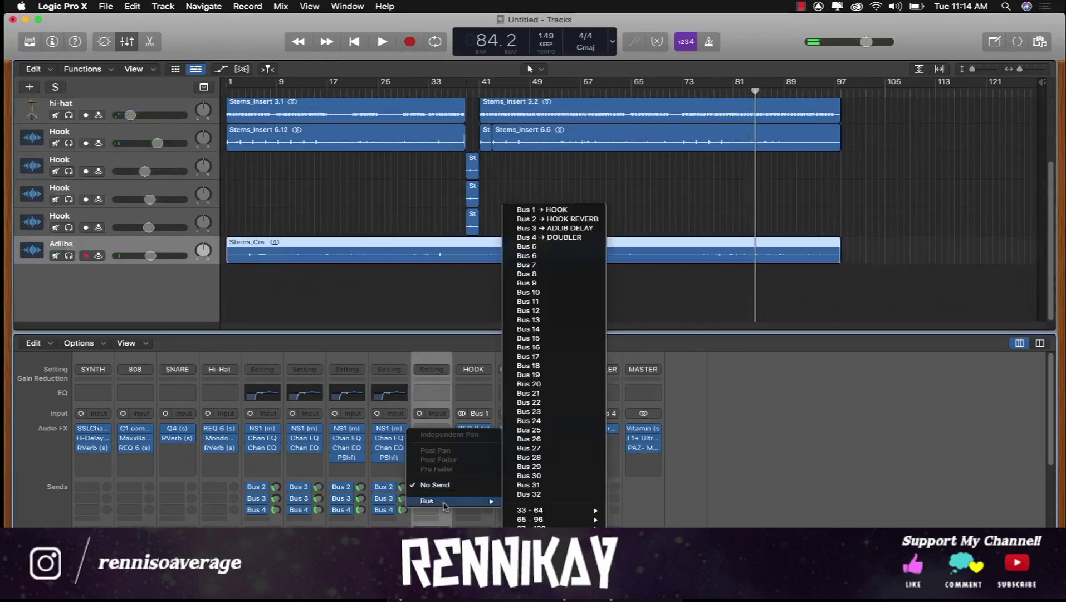
pyautogui.click(548, 248)
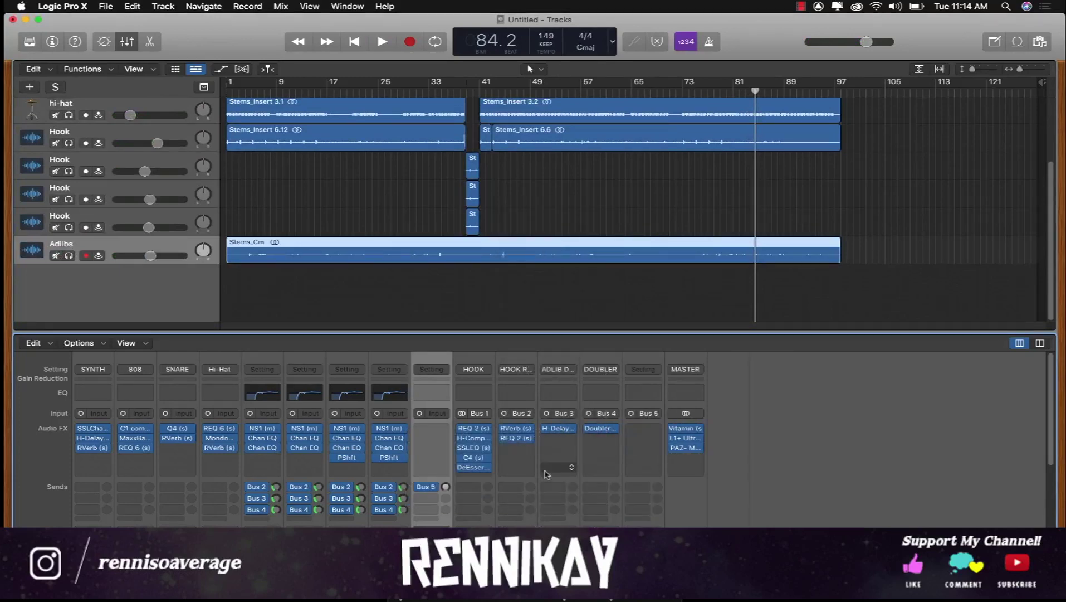
pyautogui.click(642, 371)
pyautogui.moveTo(695, 496)
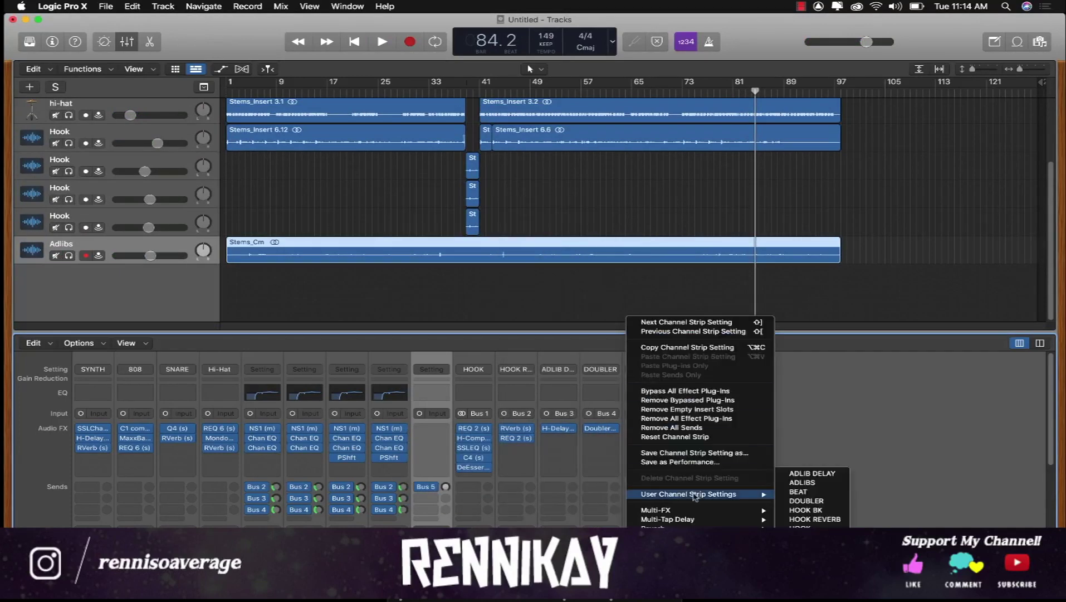
pyautogui.click(805, 483)
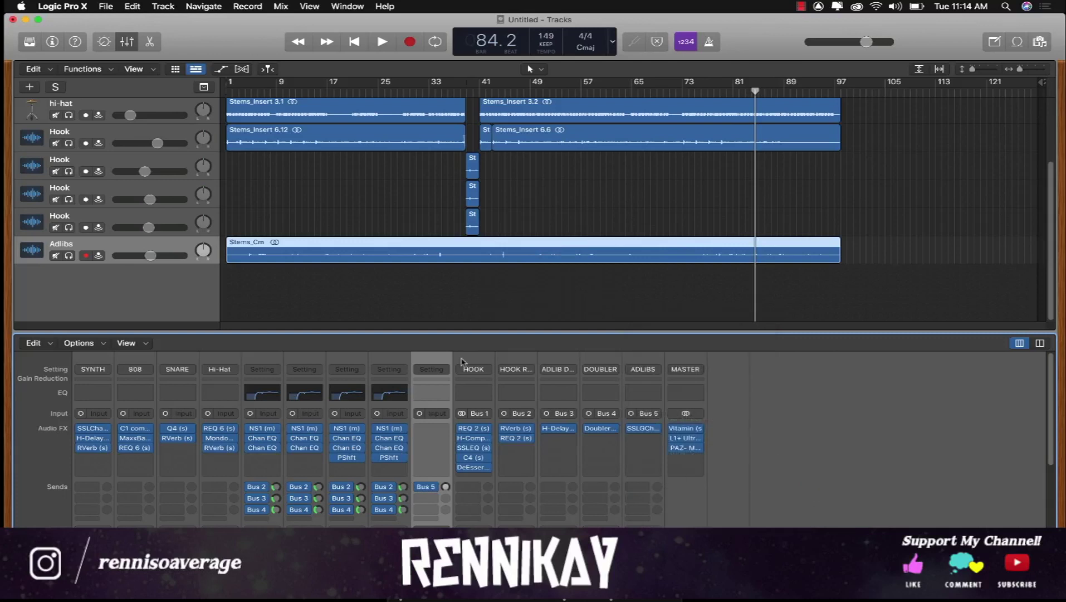
# Solo the Adlibs track, trim the start of its region to about bar 4 and play it from the beginning.
pyautogui.click(69, 256)
pyautogui.press('Return')
pyautogui.press('space')
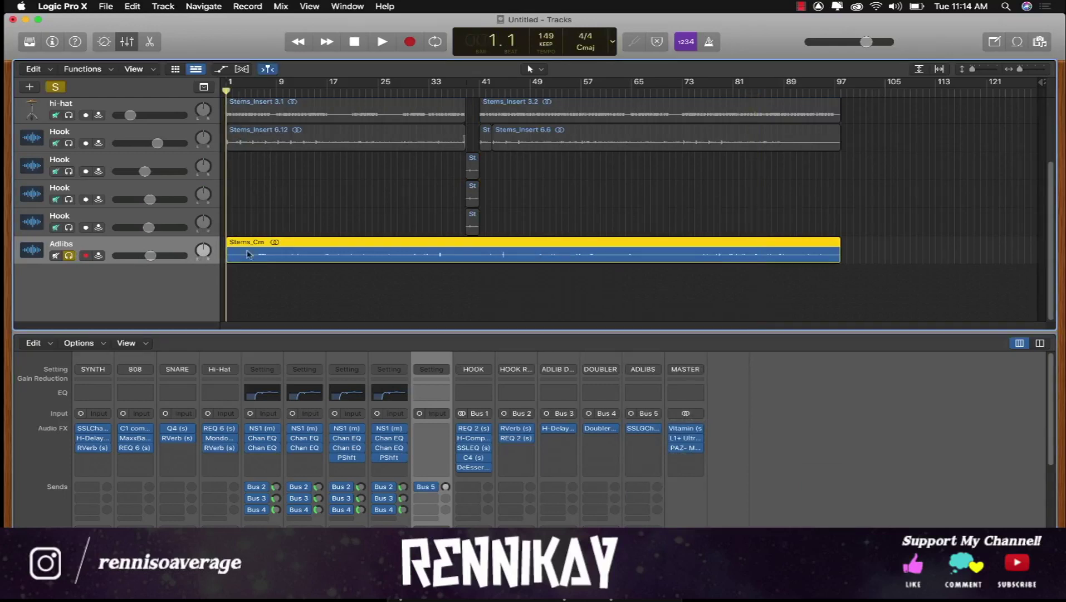
pyautogui.moveTo(230, 259); pyautogui.dragTo(245, 259)
pyautogui.press('space')
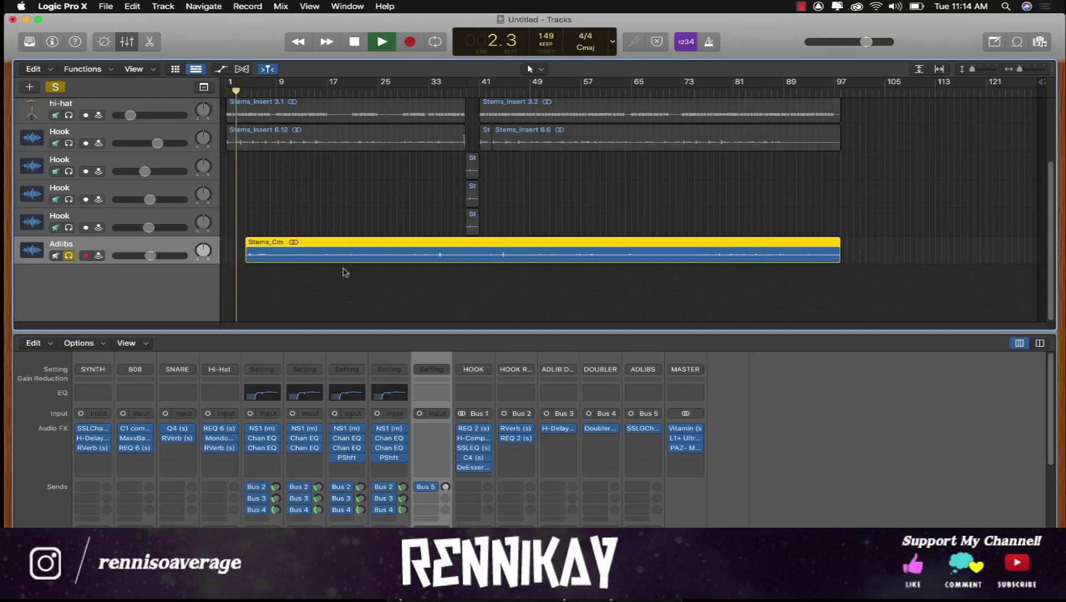
pyautogui.press('space')
# Remove the Adlibs track's Bus 5 send and route its output to Bus 5 (ADLIBS) instead.
pyautogui.click(432, 369)
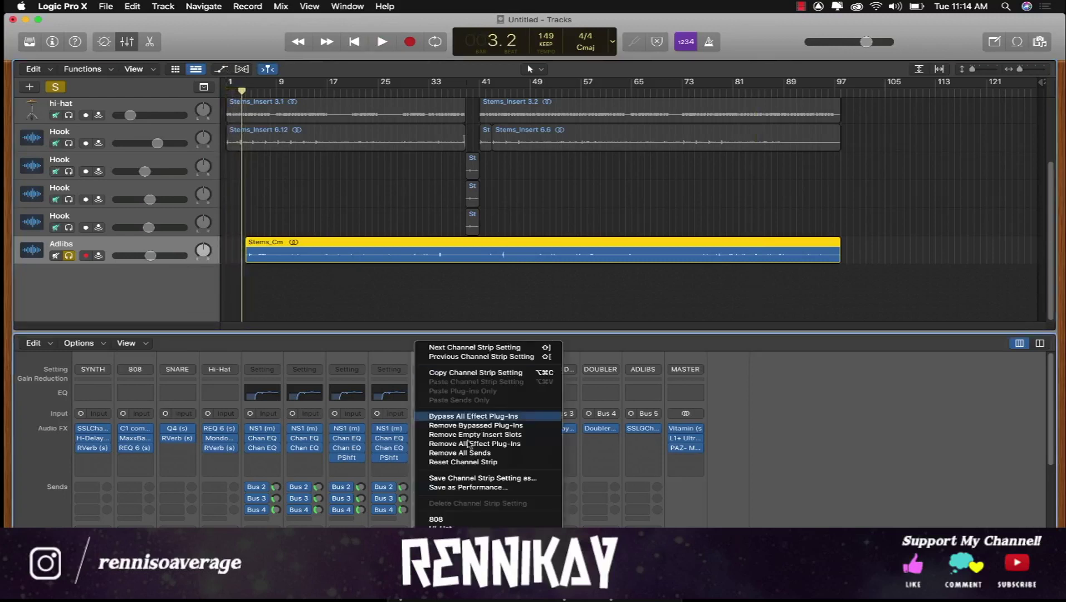
pyautogui.press('Return')
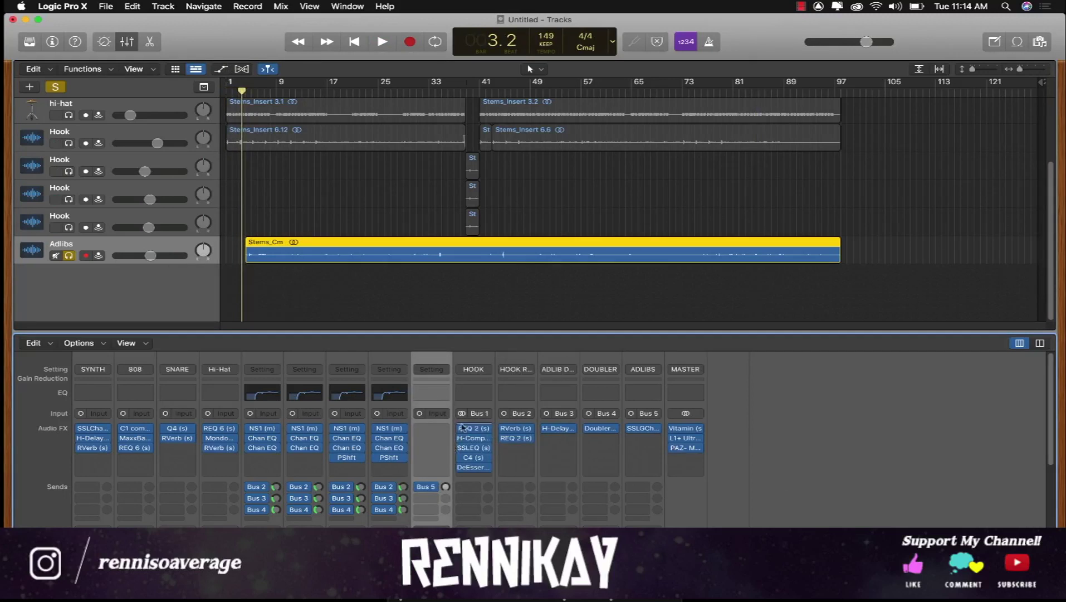
pyautogui.click(434, 488)
pyautogui.click(444, 514)
pyautogui.click(437, 526)
pyautogui.moveTo(447, 544)
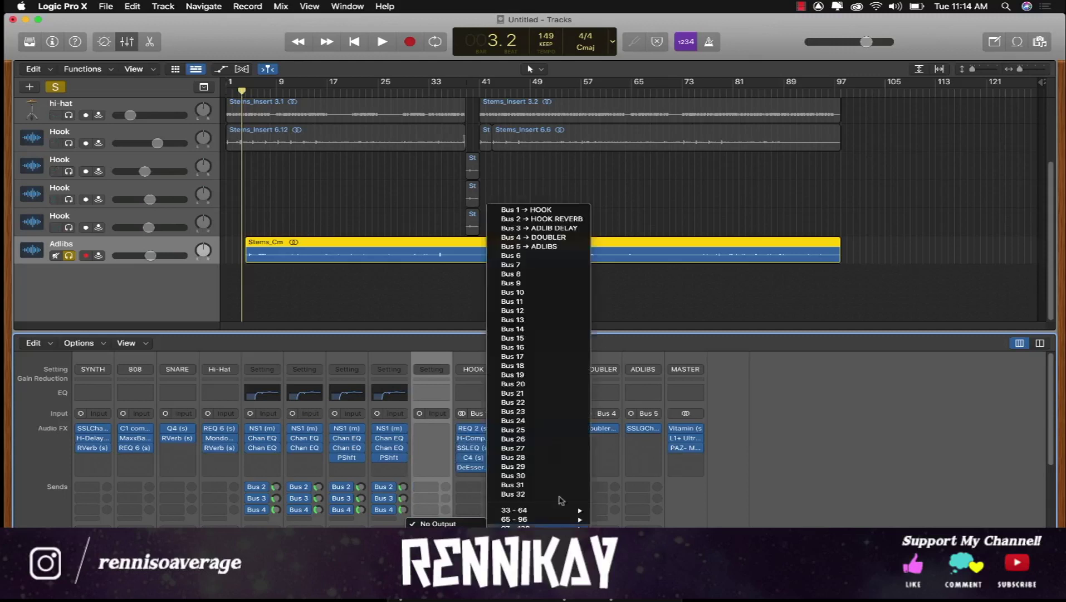
pyautogui.click(553, 247)
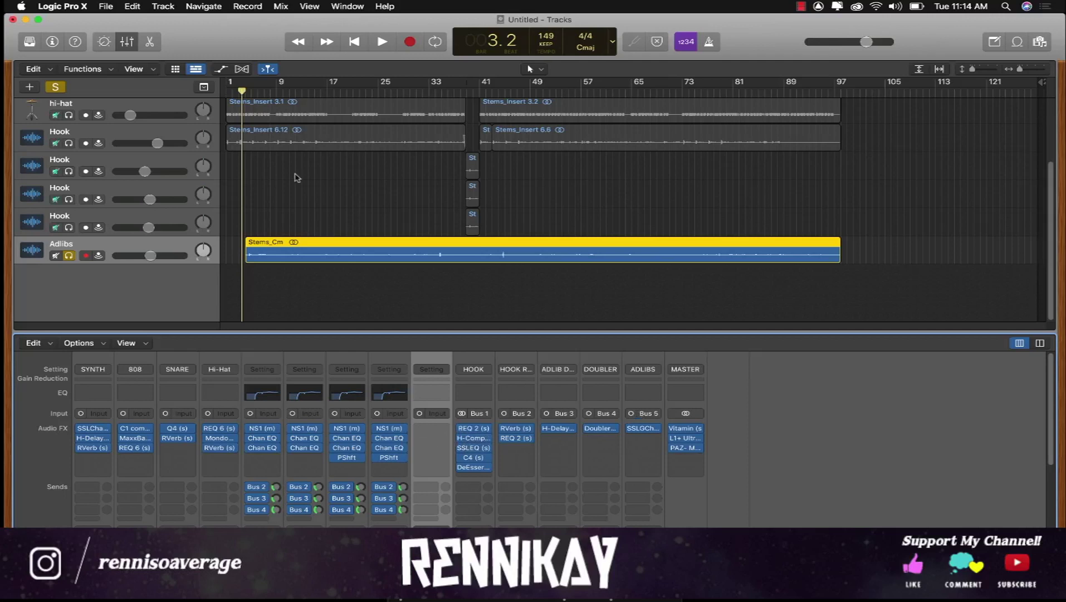
# During playback, add a Bus 3 (ADLIB DELAY) send to the Adlibs track and set its level to about -12.3 dB.
pyautogui.press('space')
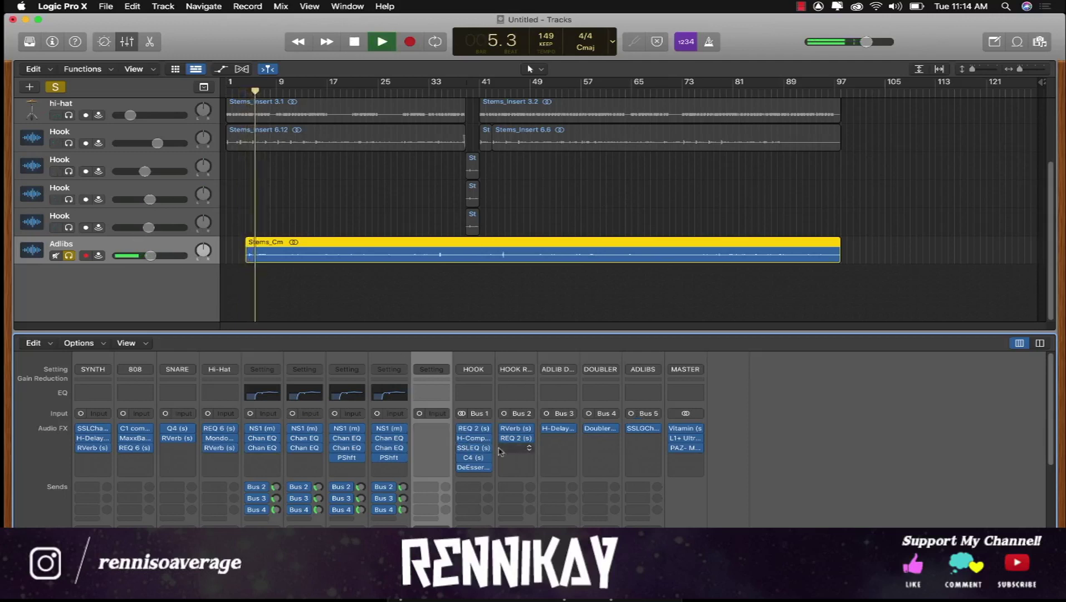
pyautogui.click(434, 487)
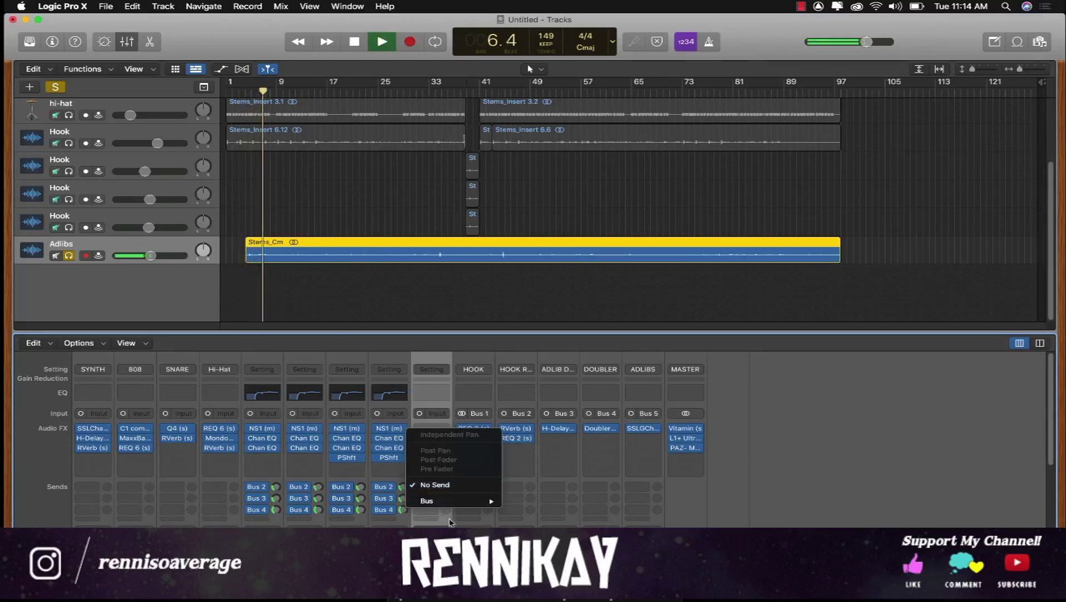
pyautogui.moveTo(474, 500)
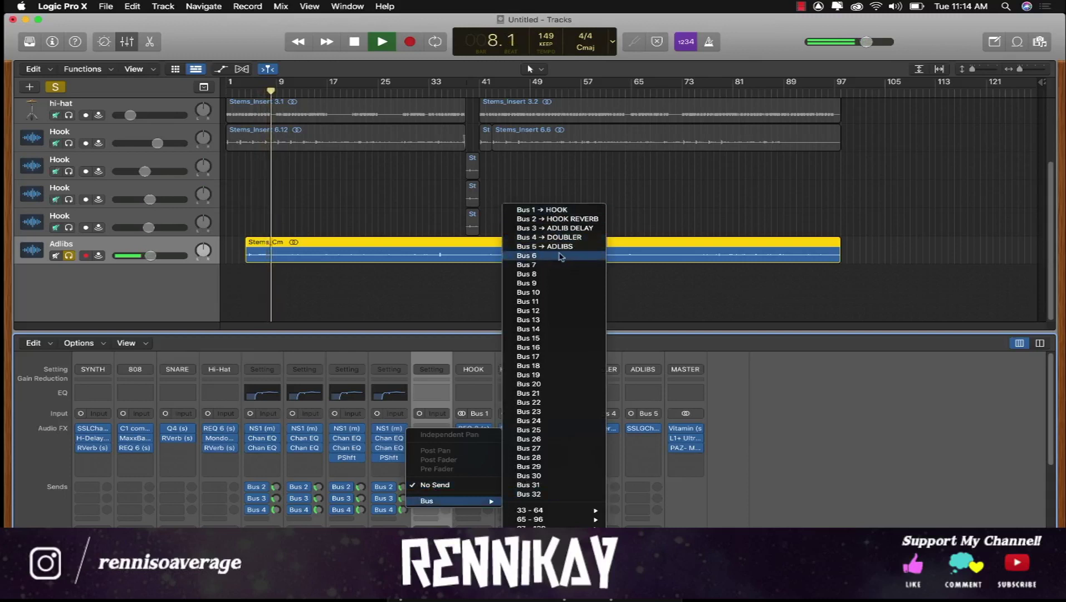
pyautogui.click(574, 229)
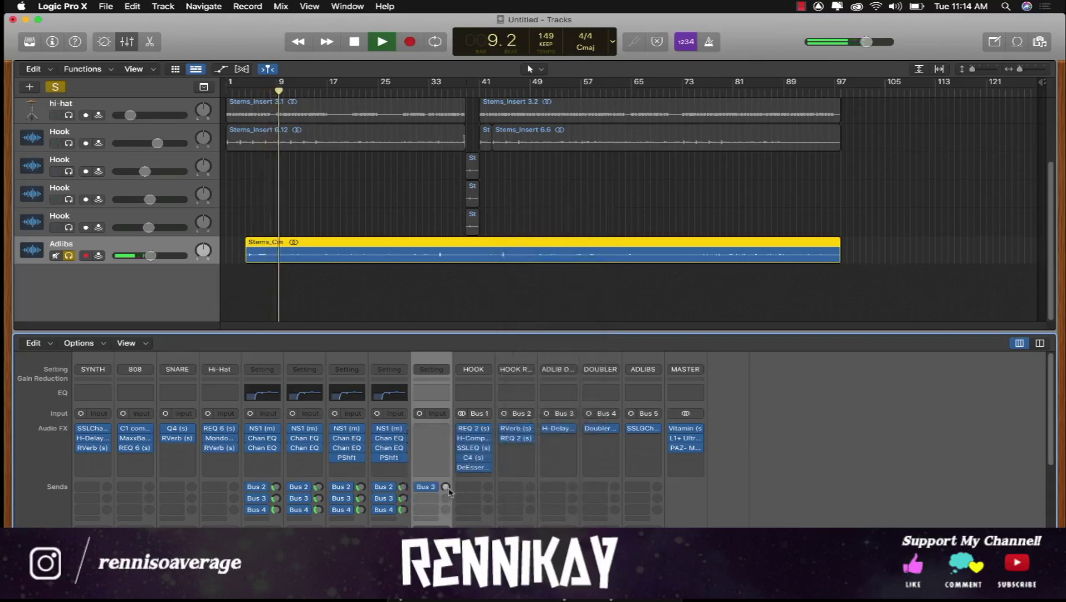
pyautogui.moveTo(446, 449); pyautogui.dragTo(449, 448)
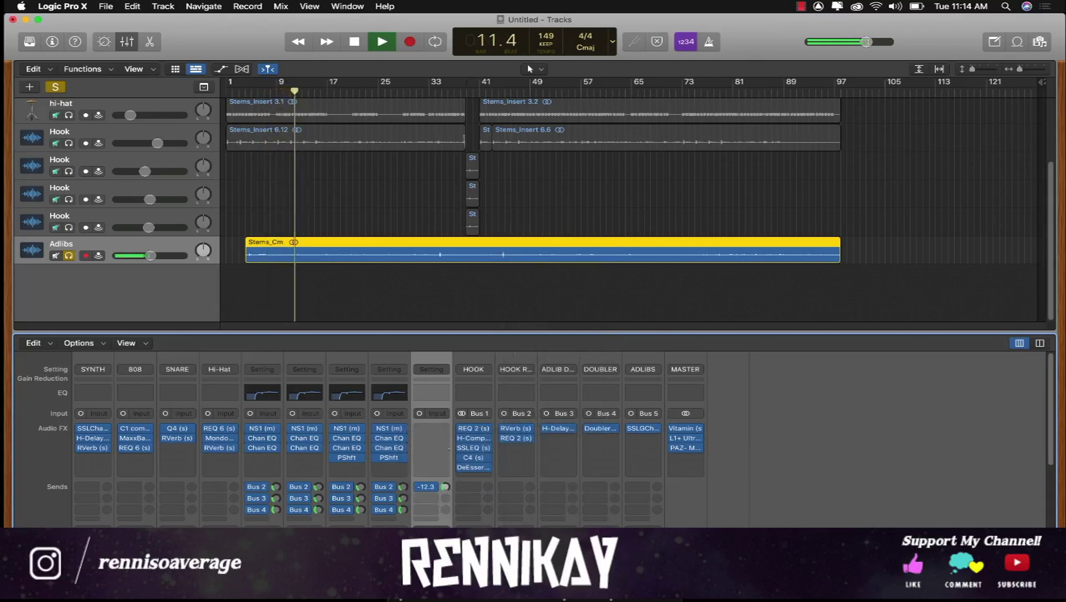
# Add a Bus 6 send to the Adlibs track and load the user VERSE channel strip setting with RVerb and REQ 2 on its aux.
pyautogui.click(427, 497)
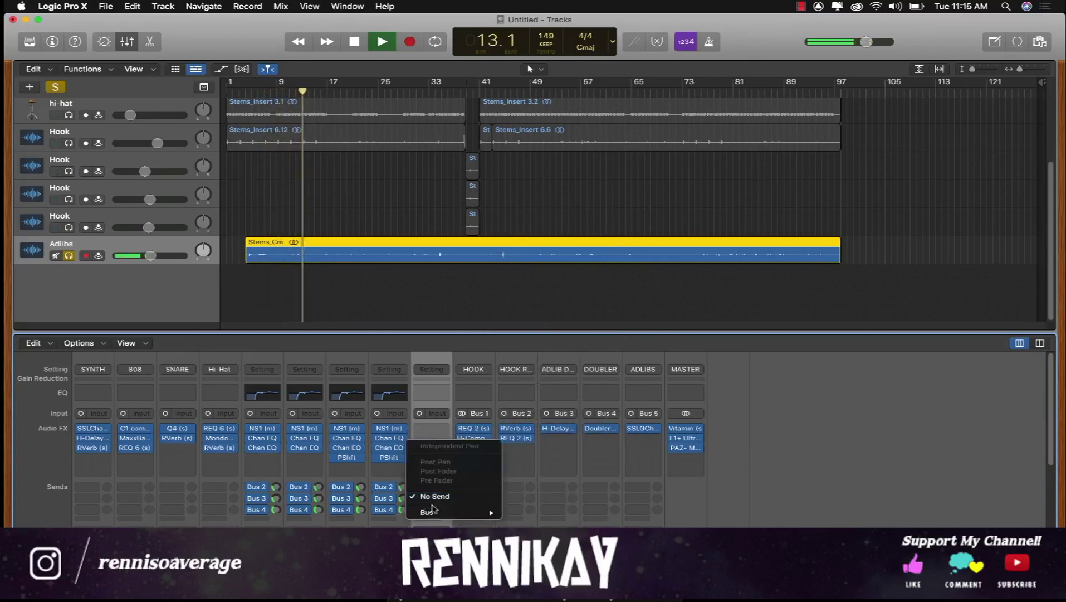
pyautogui.moveTo(432, 510)
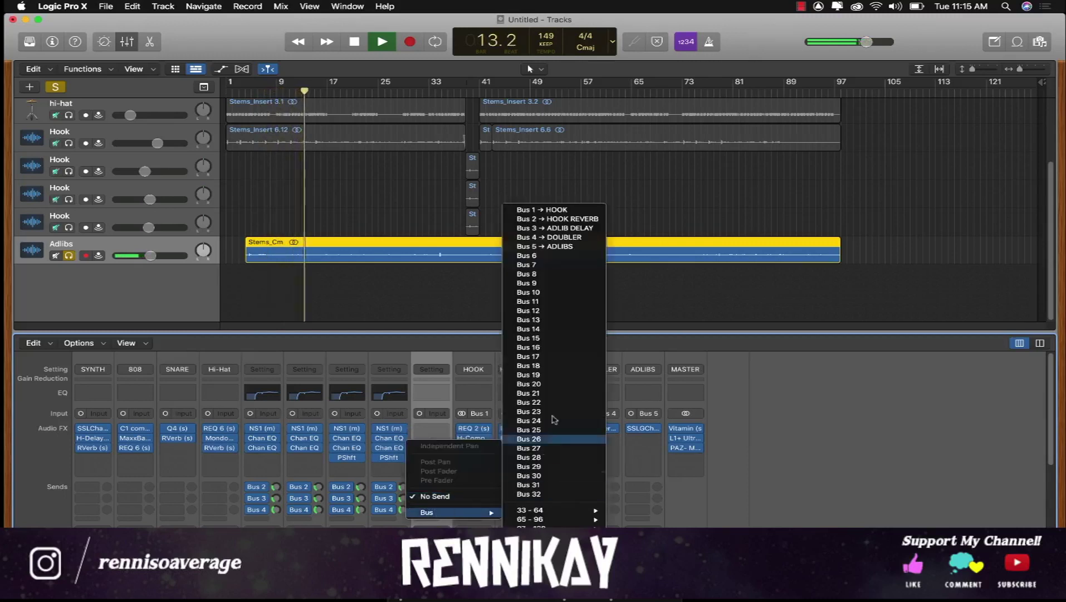
pyautogui.click(543, 255)
pyautogui.click(685, 369)
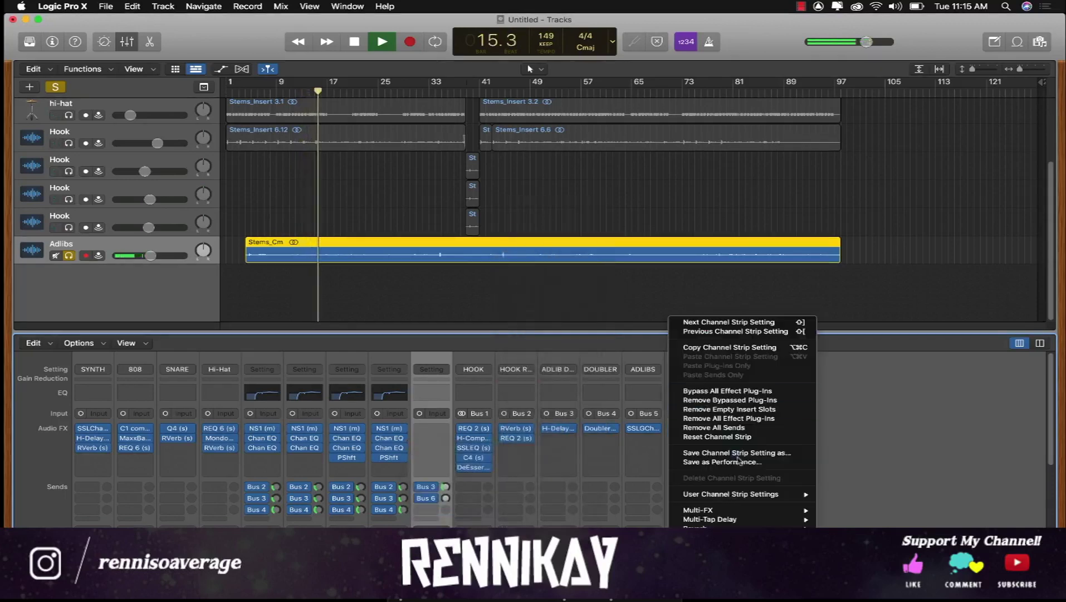
pyautogui.moveTo(749, 493)
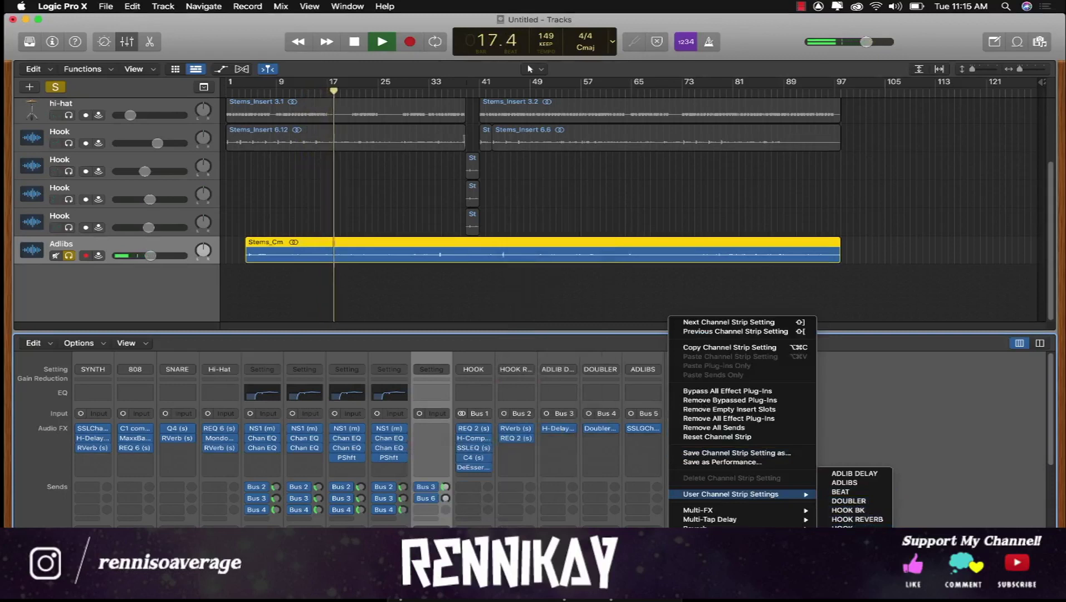
pyautogui.click(855, 574)
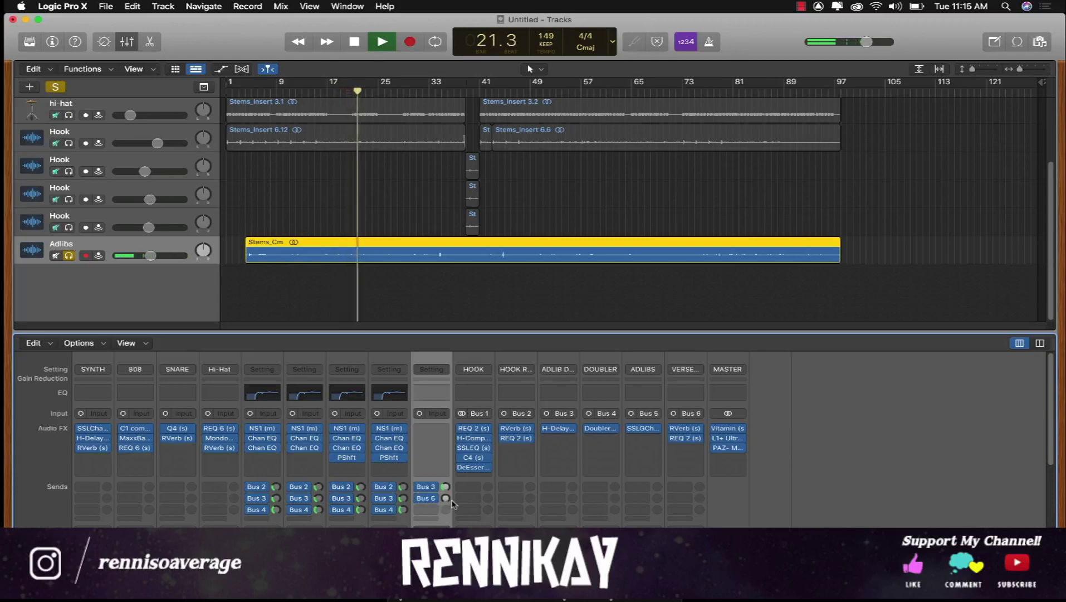
# Raise the Adlibs track's Bus 6 send to +0.4 dB and copy the NS1 plug-in from the last Hook strip onto Adlibs.
pyautogui.moveTo(447, 498); pyautogui.dragTo(459, 424)
pyautogui.moveTo(390, 430); pyautogui.dragTo(431, 428)
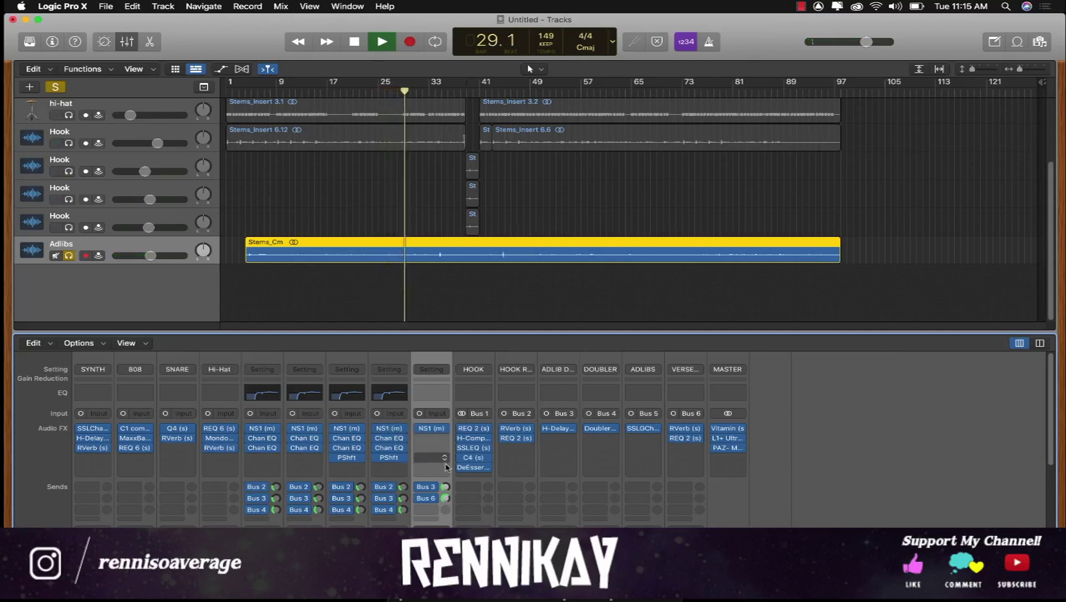
pyautogui.moveTo(445, 496); pyautogui.dragTo(445, 488)
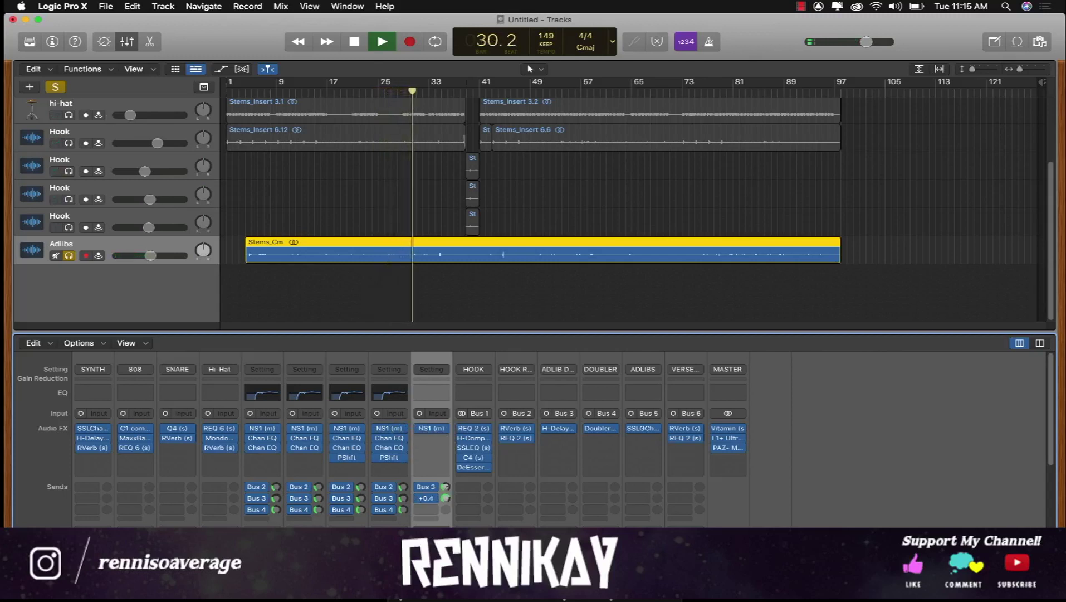
# Unsolo the Adlibs track and lower its volume to -14.4 dB.
pyautogui.press('s')
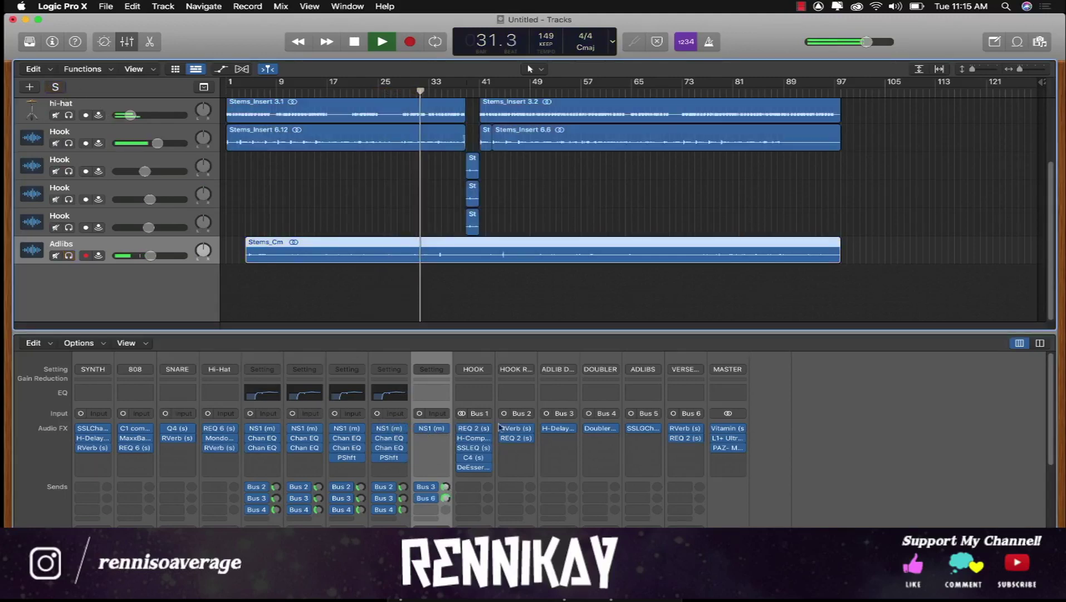
pyautogui.scroll(-4, 443, 480)
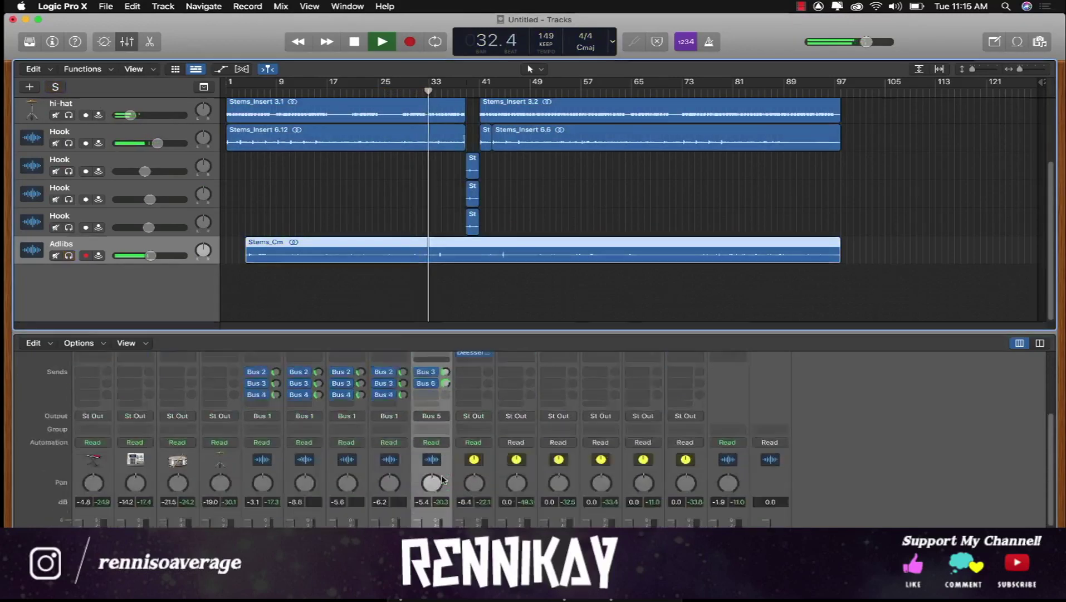
pyautogui.scroll(-3, 443, 479)
pyautogui.moveTo(422, 480); pyautogui.dragTo(422, 501)
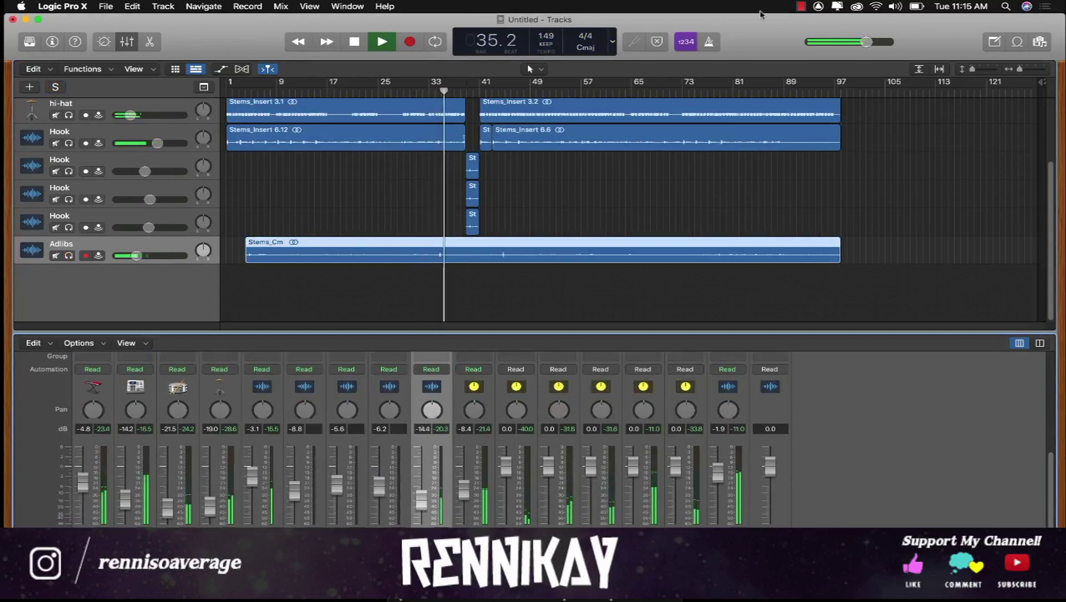
# Show the volume automation and draw a four-point dip to -18.8 dB on the Adlibs track just after bar 33.
pyautogui.moveTo(1019, 69); pyautogui.dragTo(1022, 70)
pyautogui.press('a')
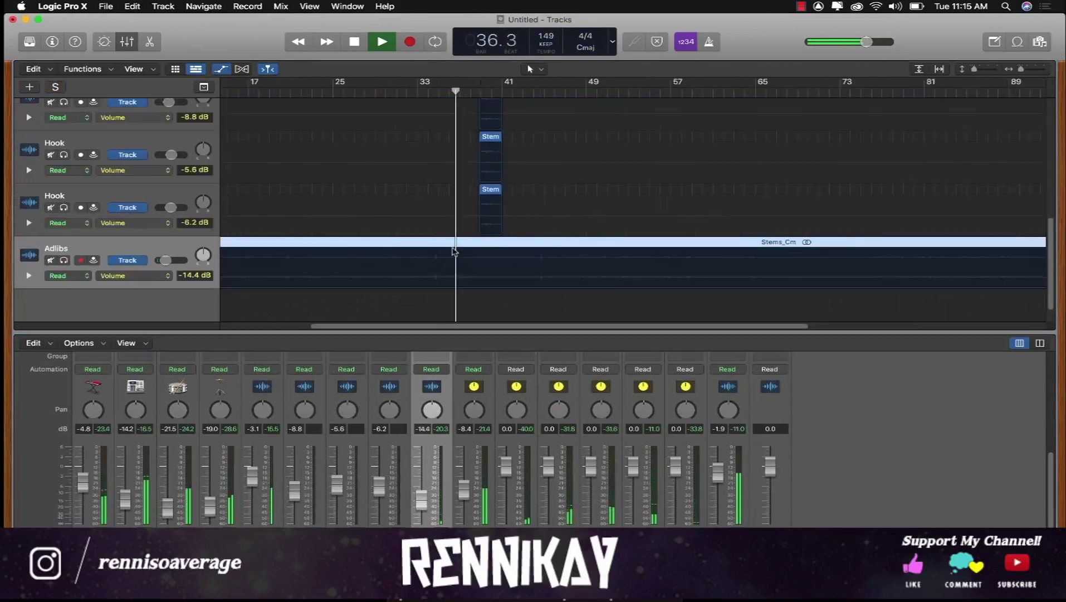
pyautogui.click(423, 276)
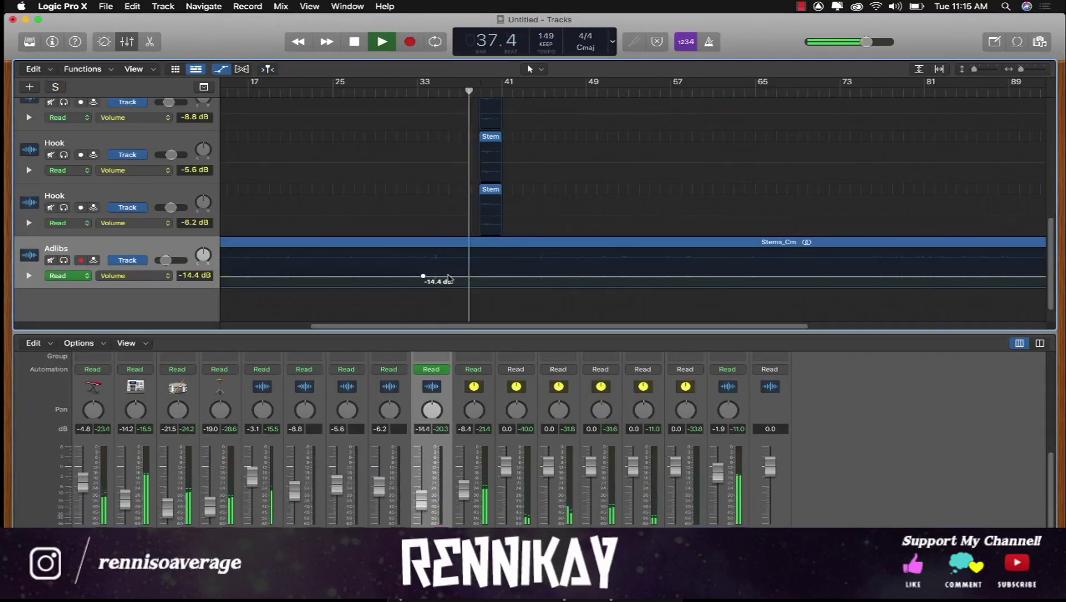
pyautogui.click(448, 276)
pyautogui.click(430, 276)
pyautogui.moveTo(438, 277); pyautogui.dragTo(440, 279)
pyautogui.click(420, 92)
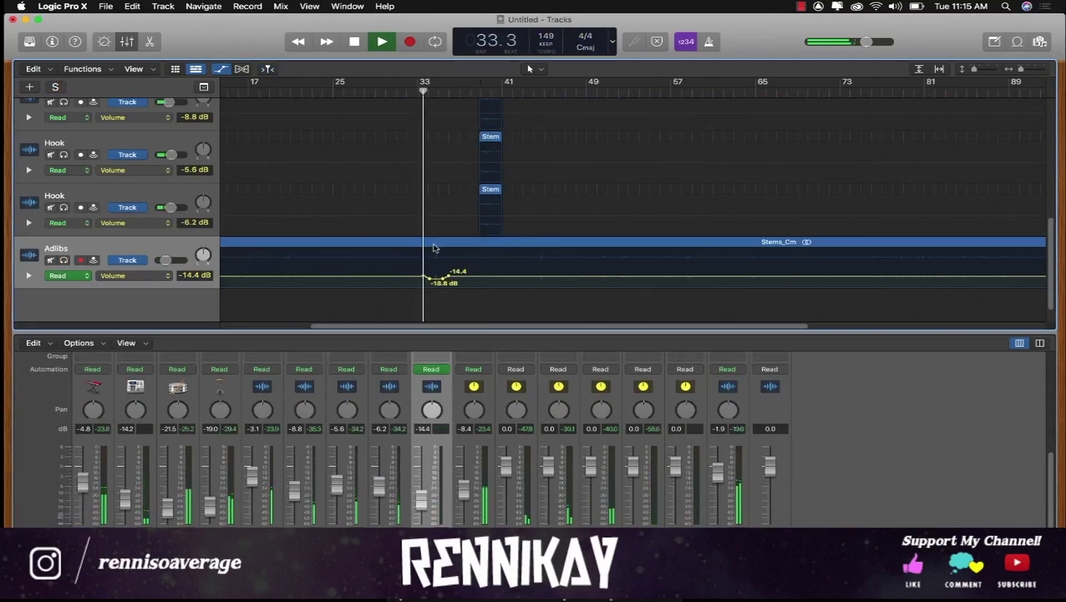
# Deepen the Adlibs volume dip near bar 34 to about -24.7 dB, narrow its ramps, replay it and hide the automation.
pyautogui.press('super+Right')
pyautogui.press('super+Right')
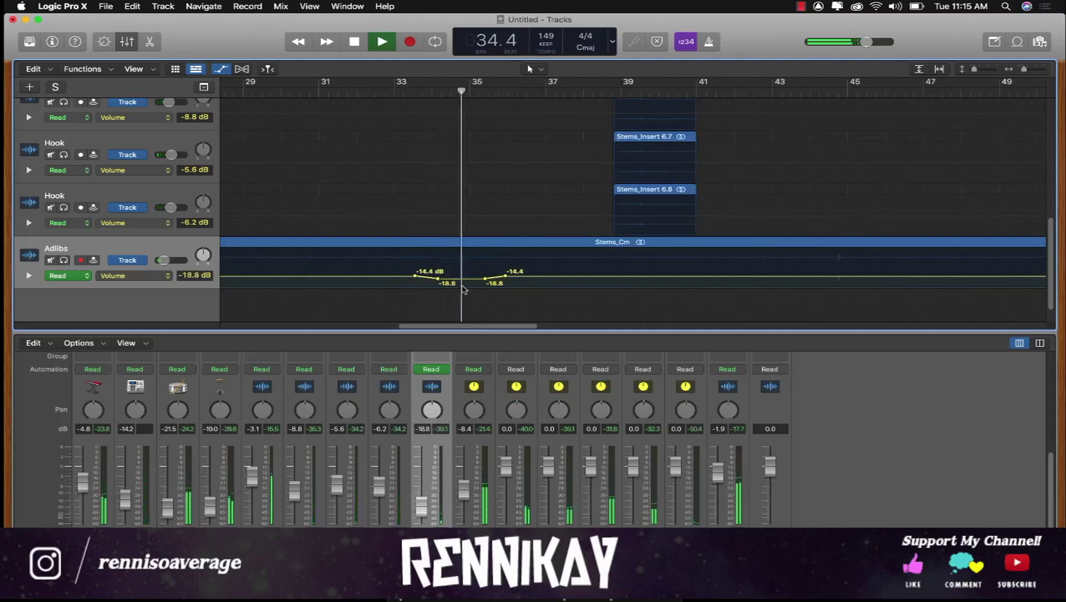
pyautogui.moveTo(465, 279); pyautogui.dragTo(426, 275)
pyautogui.moveTo(506, 275); pyautogui.dragTo(495, 275)
pyautogui.click(393, 93)
pyautogui.press('a')
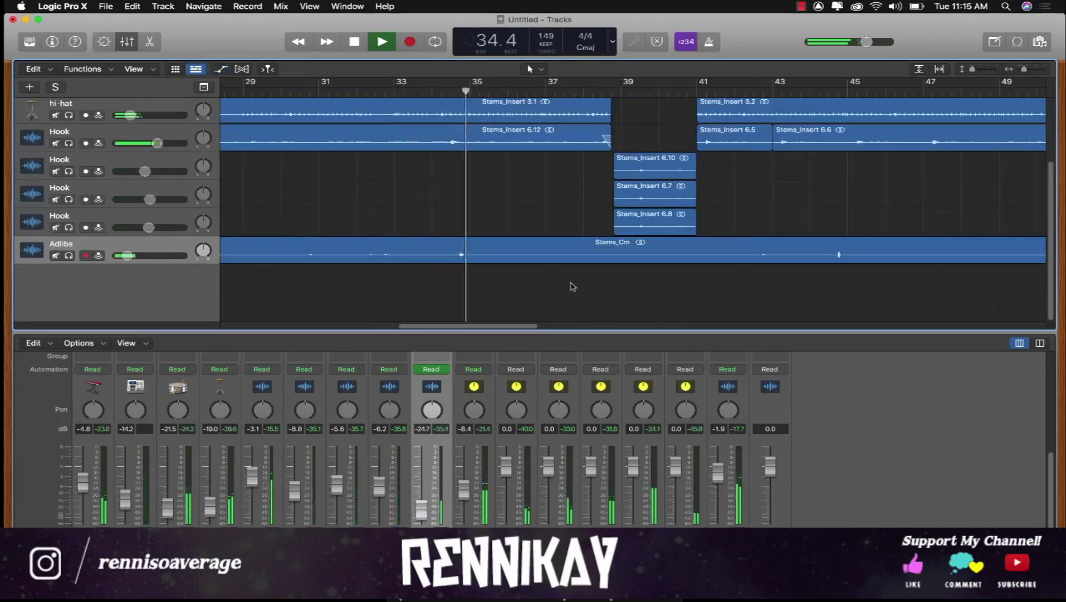
# Draw a second Adlibs volume dip to -19.8 dB around the loud peak near bar 44, with the automation shown only while editing.
pyautogui.press('a')
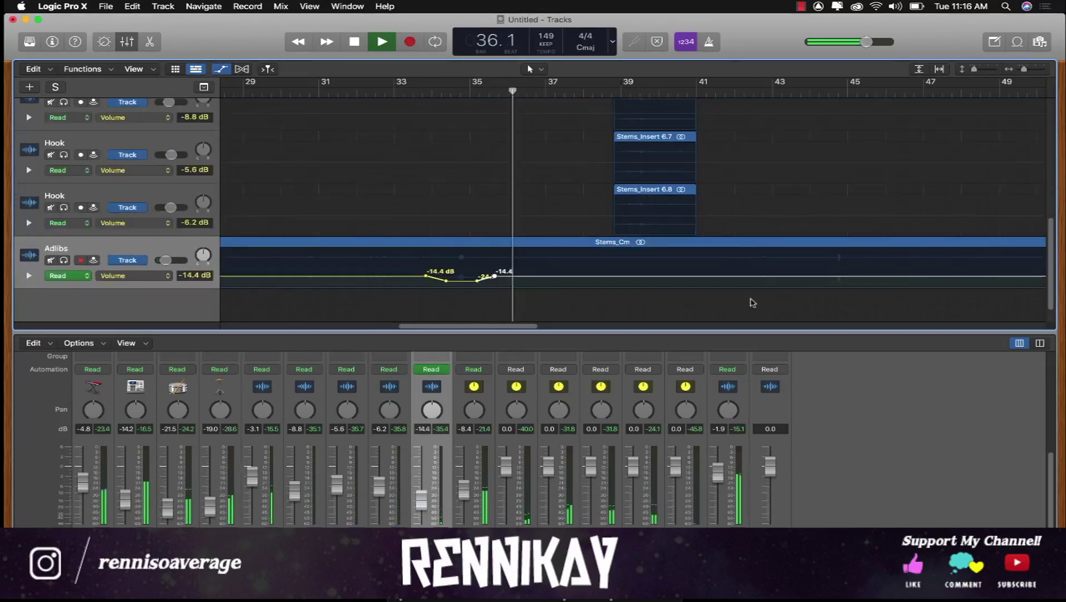
pyautogui.click(832, 276)
pyautogui.click(825, 276)
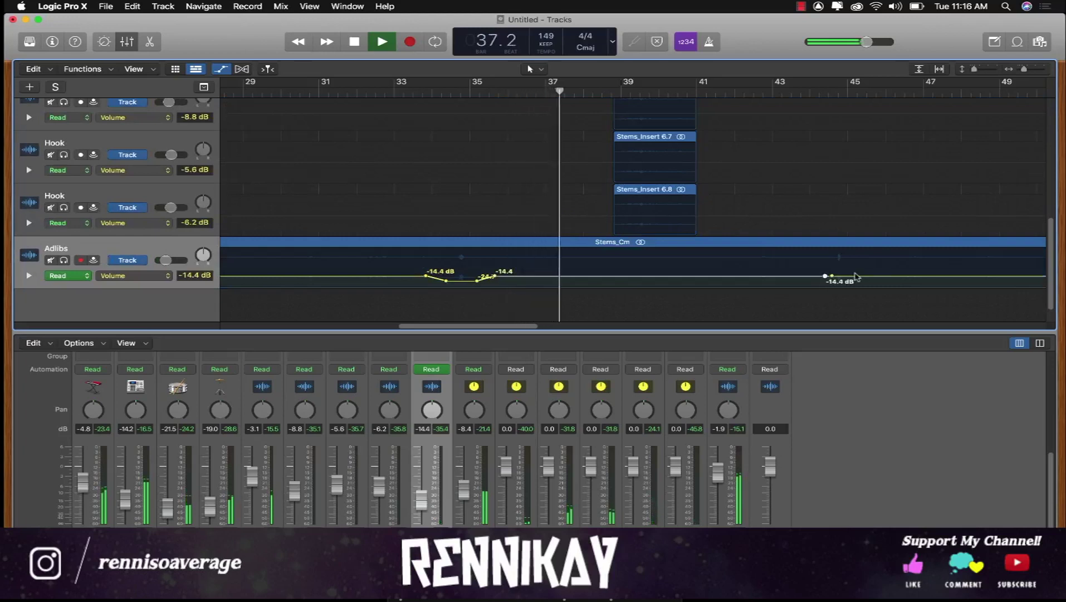
pyautogui.click(855, 276)
pyautogui.click(849, 277)
pyautogui.click(840, 278)
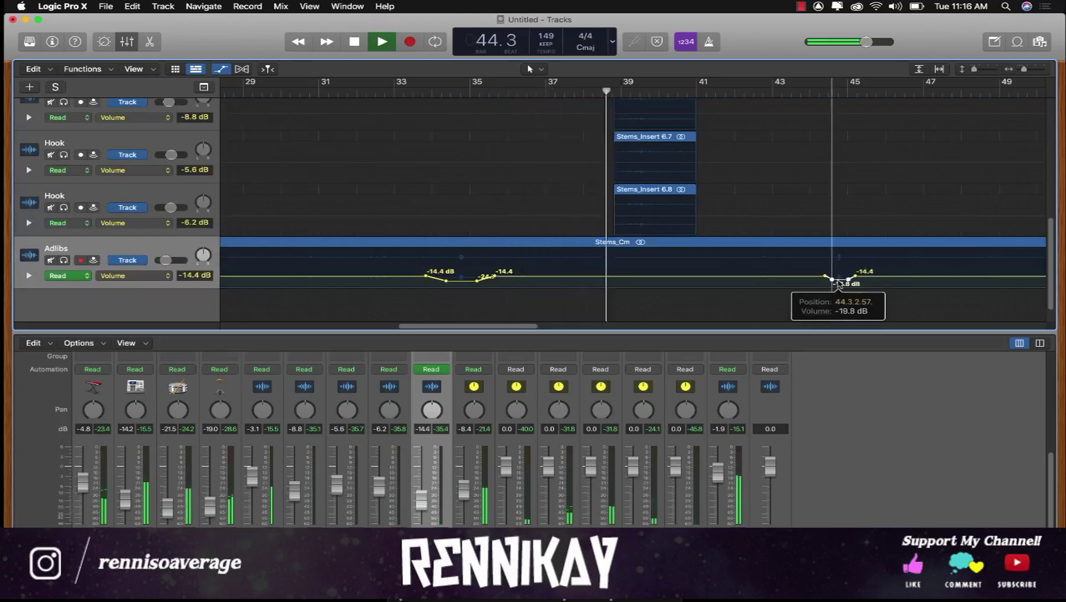
pyautogui.press('a')
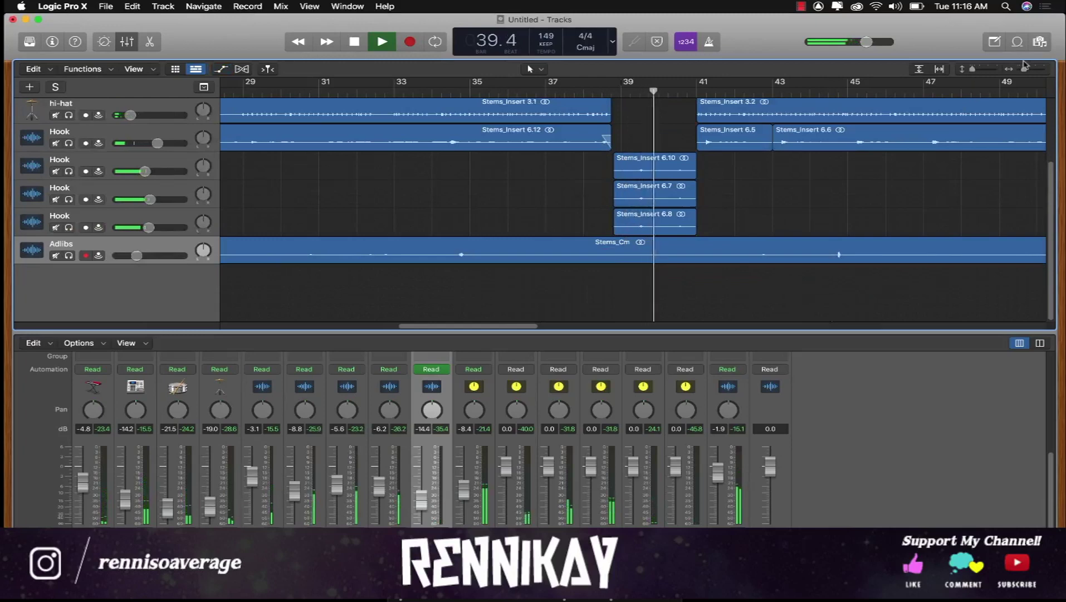
# Deepen the Adlibs volume dip near bar 44 to -39.8 dB, replay it and hide the automation.
pyautogui.press('super+Left')
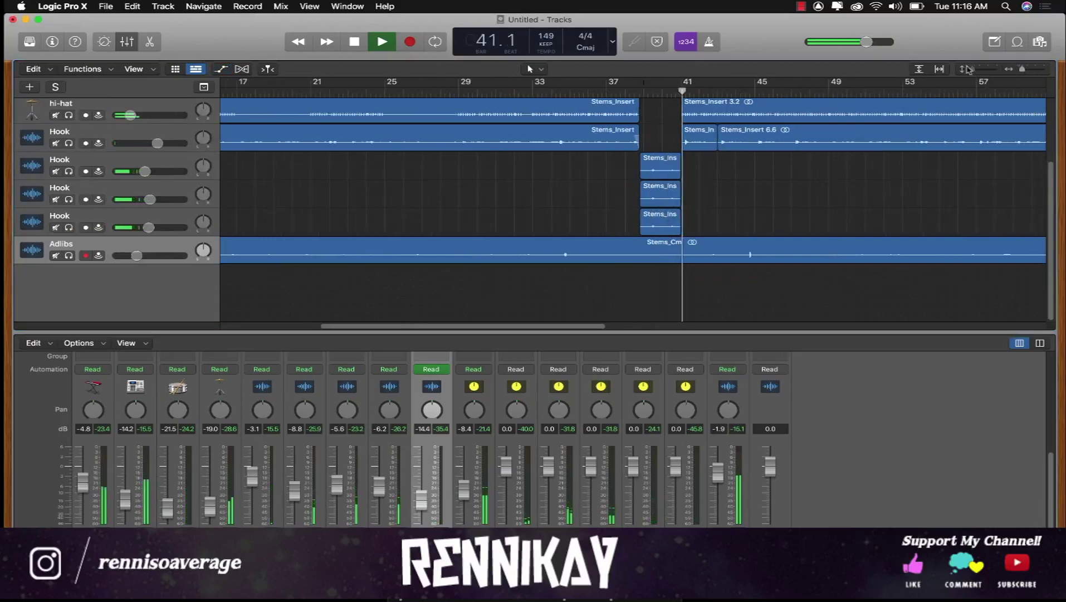
pyautogui.hscroll(5, 752, 271)
pyautogui.scroll(2, 752, 272)
pyautogui.hscroll(3, 752, 274)
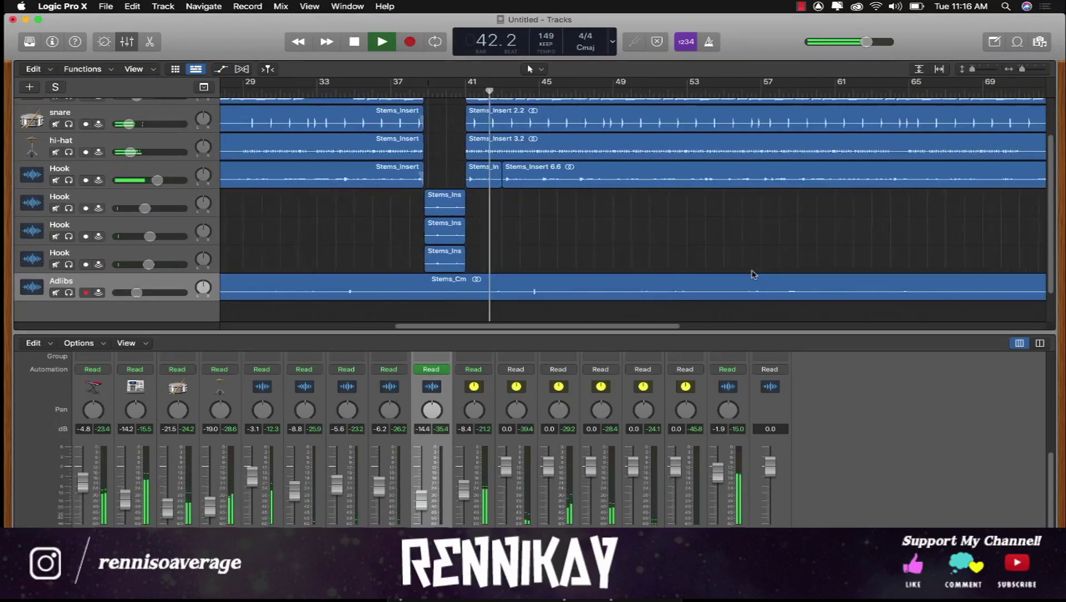
pyautogui.scroll(1, 752, 274)
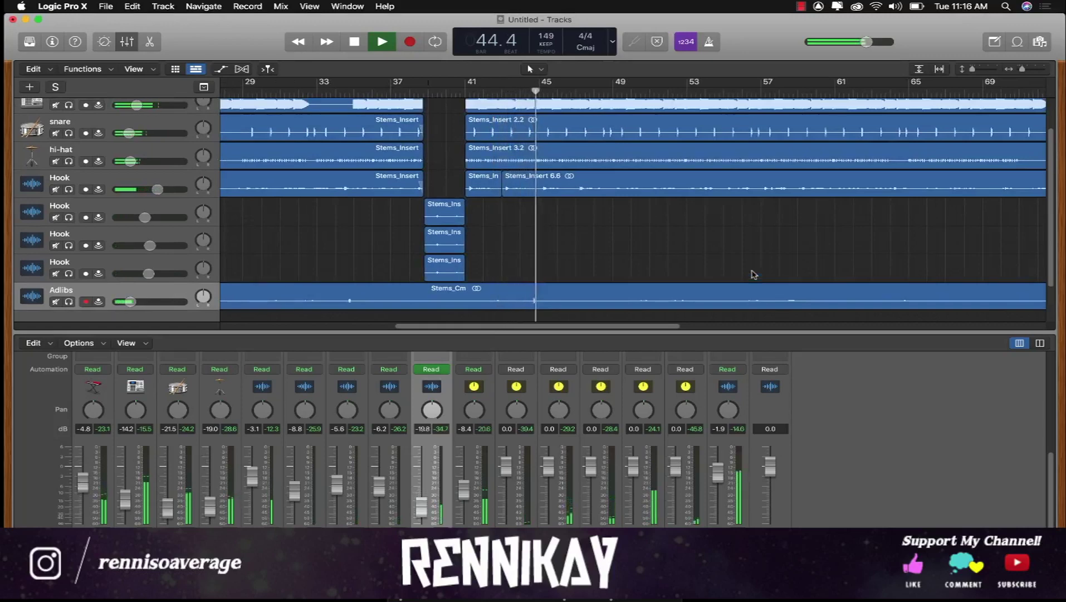
pyautogui.press('a')
pyautogui.scroll(-2, 750, 274)
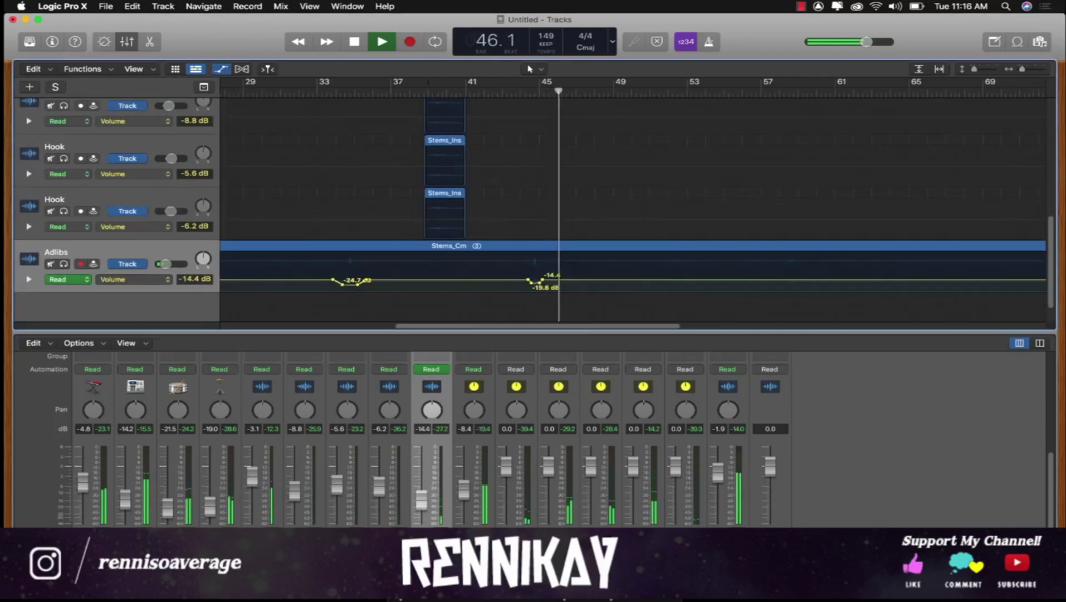
pyautogui.moveTo(539, 283); pyautogui.dragTo(534, 291)
pyautogui.click(527, 95)
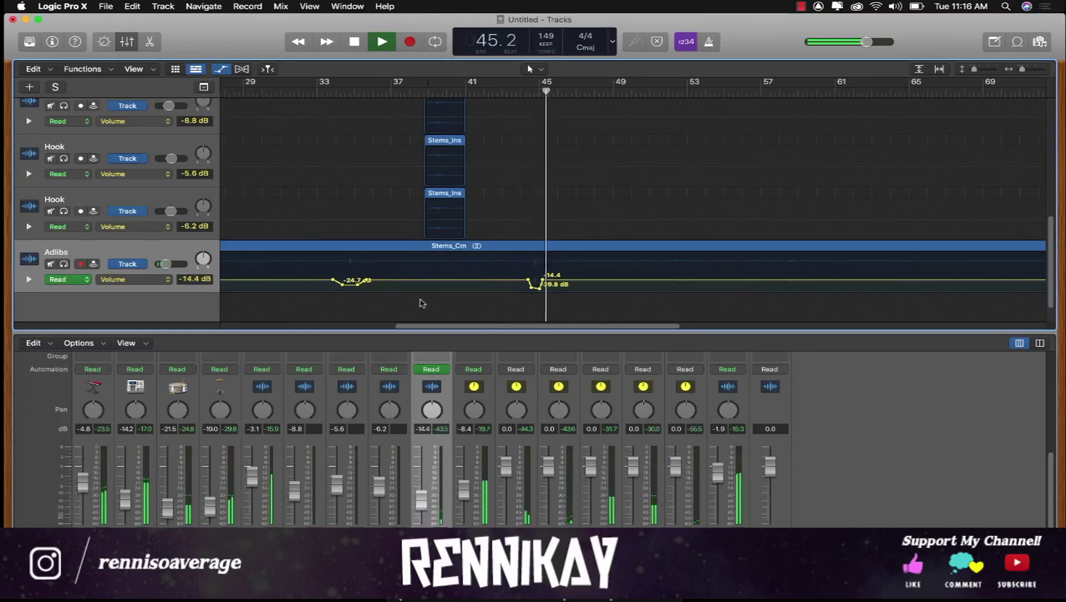
pyautogui.press('a')
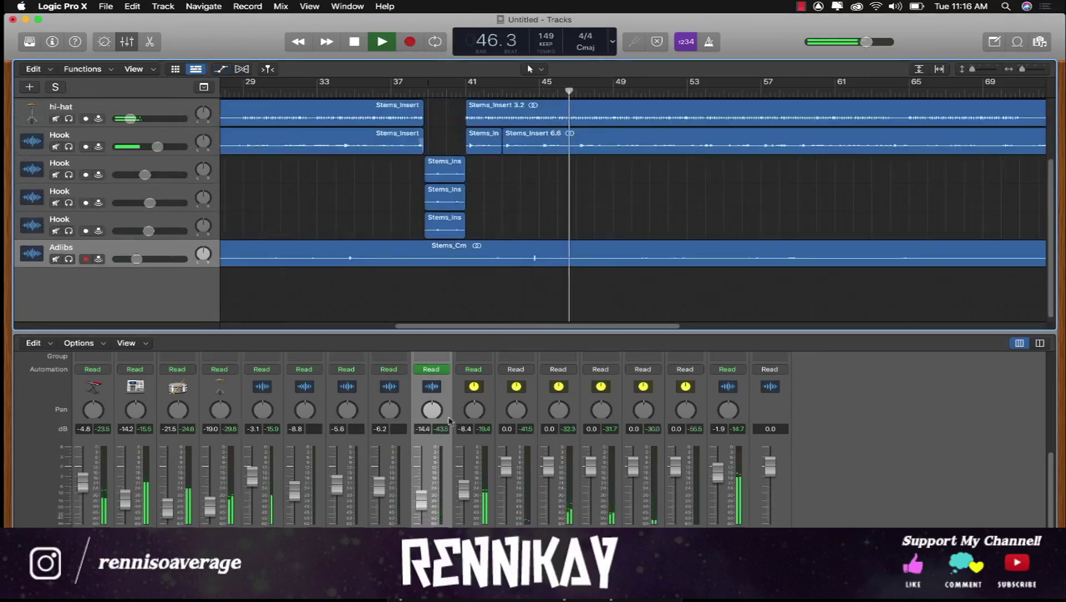
# Try raising the Adlibs volume line around the dips to -13.0 dB, return it to -14.4 dB and hide the automation.
pyautogui.press('a')
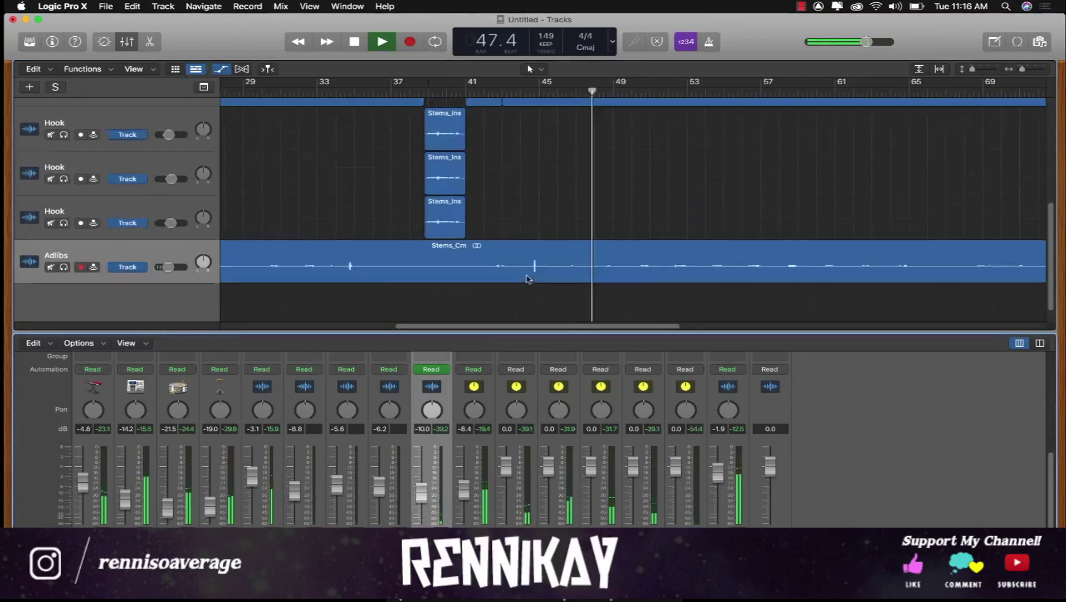
pyautogui.moveTo(580, 280); pyautogui.dragTo(580, 279)
pyautogui.hscroll(-5, 476, 285)
pyautogui.hscroll(-10, 427, 284)
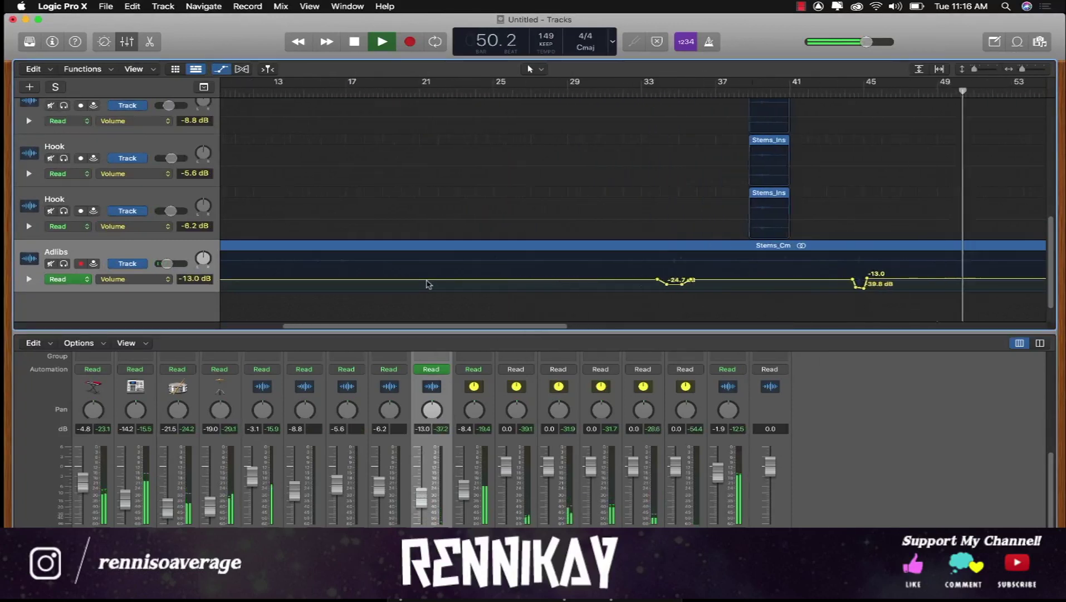
pyautogui.hscroll(6, 427, 284)
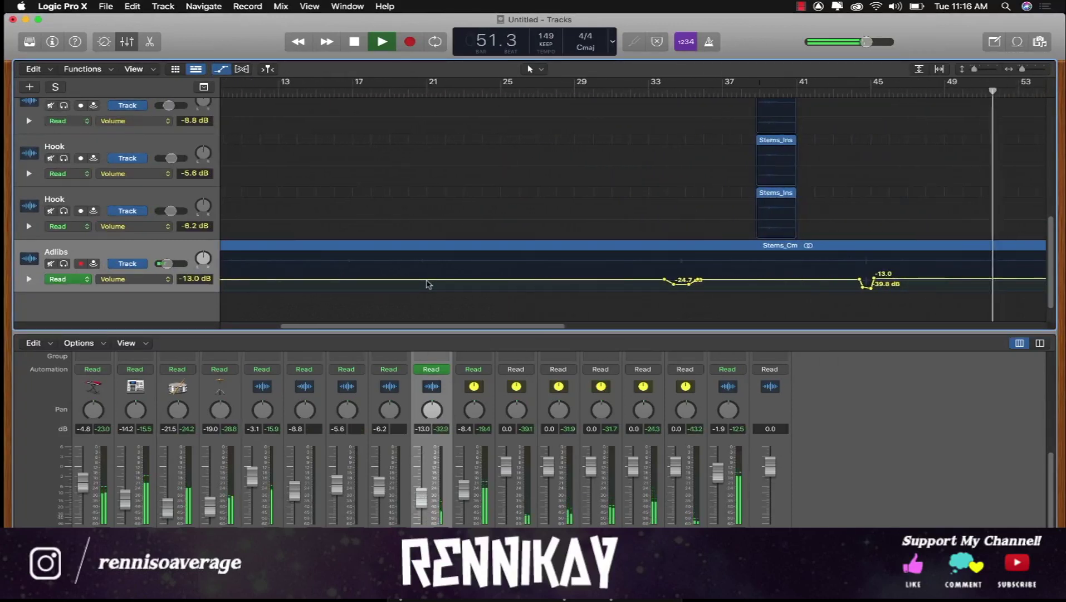
pyautogui.moveTo(857, 279); pyautogui.dragTo(858, 280)
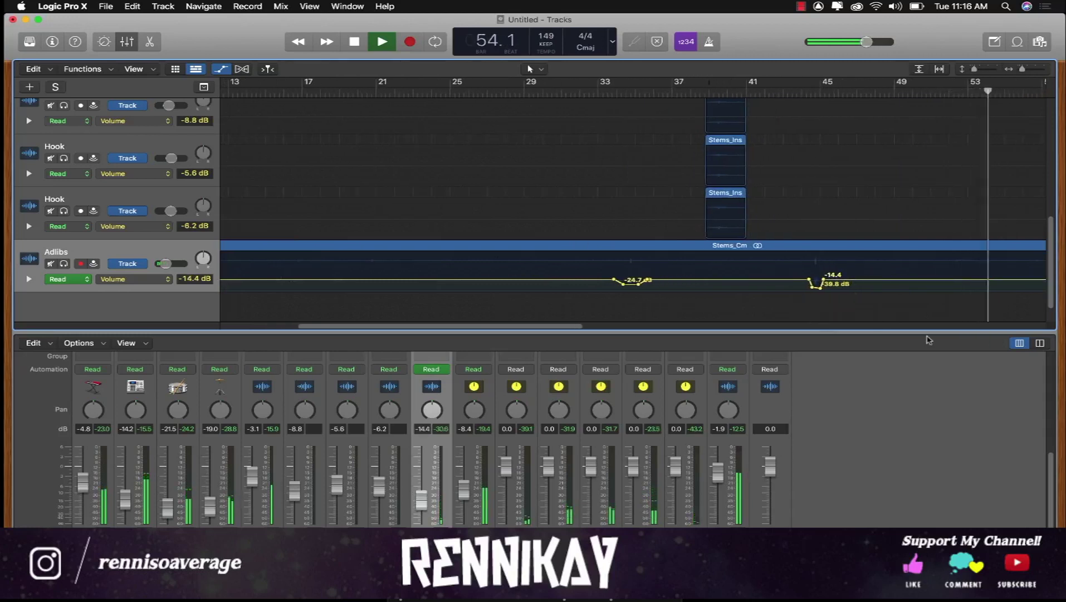
pyautogui.hscroll(5, 915, 301)
pyautogui.press('a')
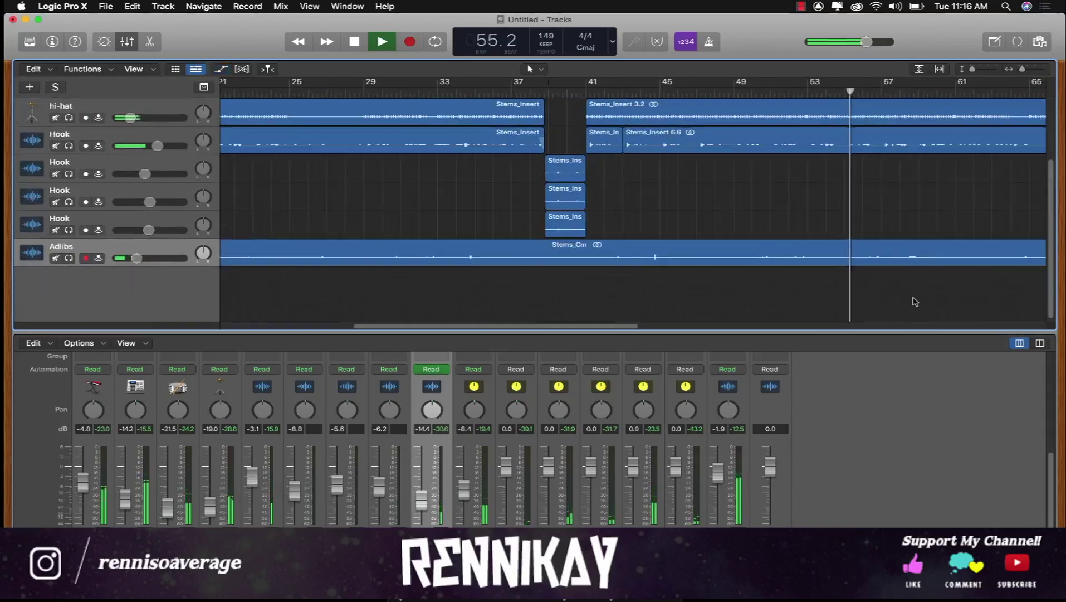
# Insert the mono DeEsser plug-in after the two Channel EQs on the main Hook track.
pyautogui.hscroll(4, 913, 304)
pyautogui.scroll(-5, 913, 305)
pyautogui.scroll(3, 948, 171)
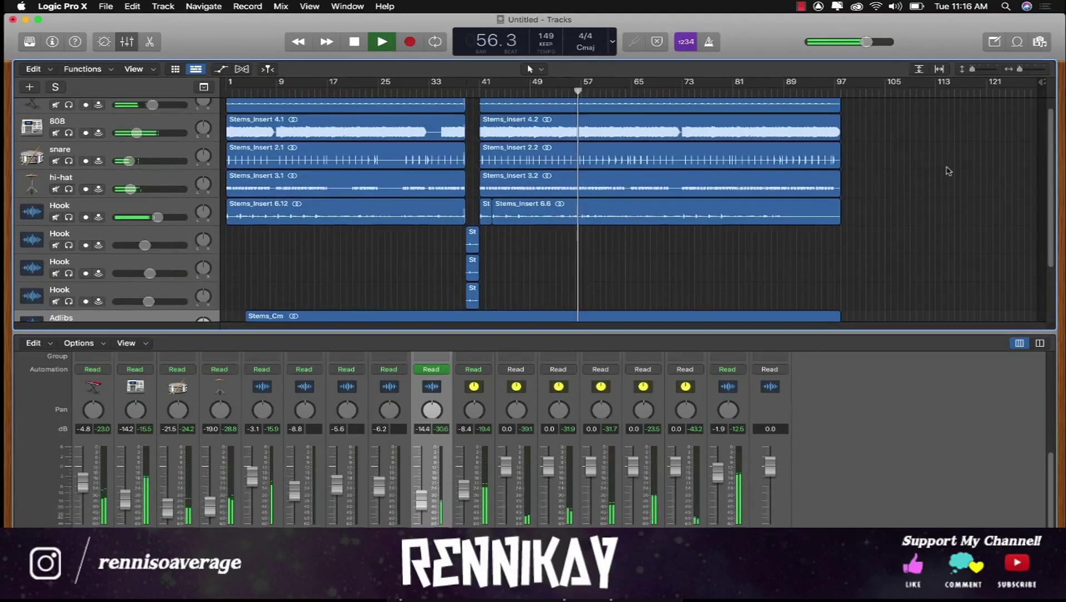
pyautogui.moveTo(1020, 69); pyautogui.dragTo(974, 70)
pyautogui.scroll(2, 704, 197)
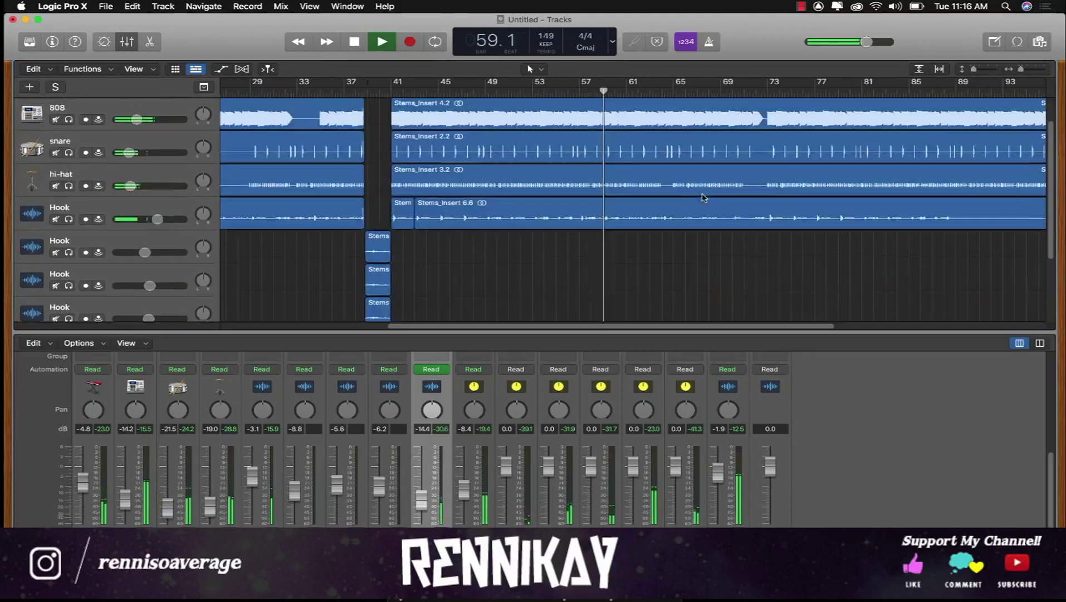
pyautogui.scroll(1, 703, 196)
pyautogui.hscroll(5, 704, 197)
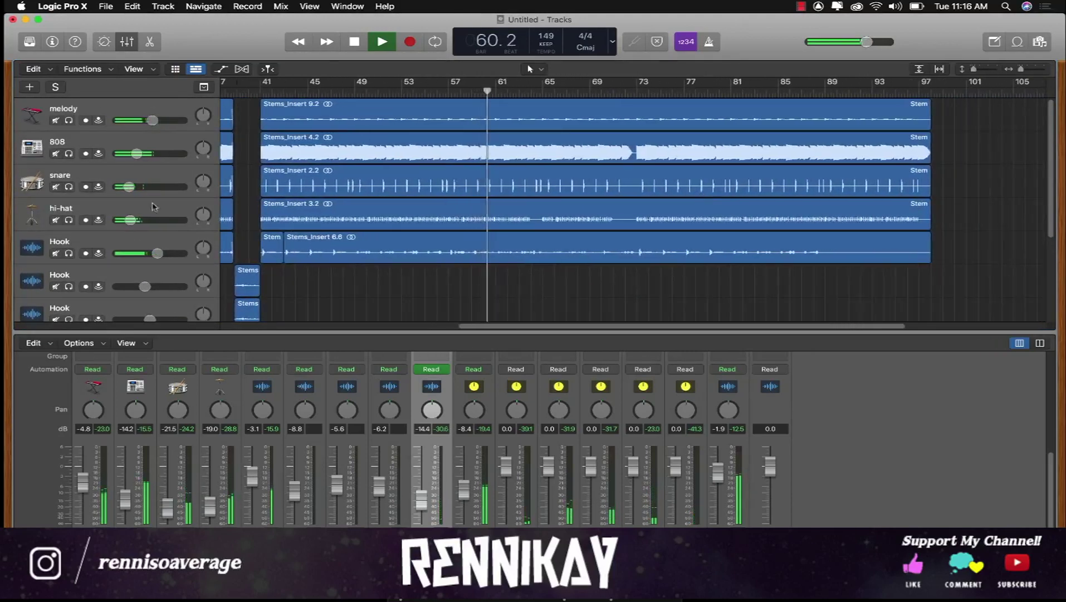
pyautogui.click(109, 245)
pyautogui.scroll(5, 268, 462)
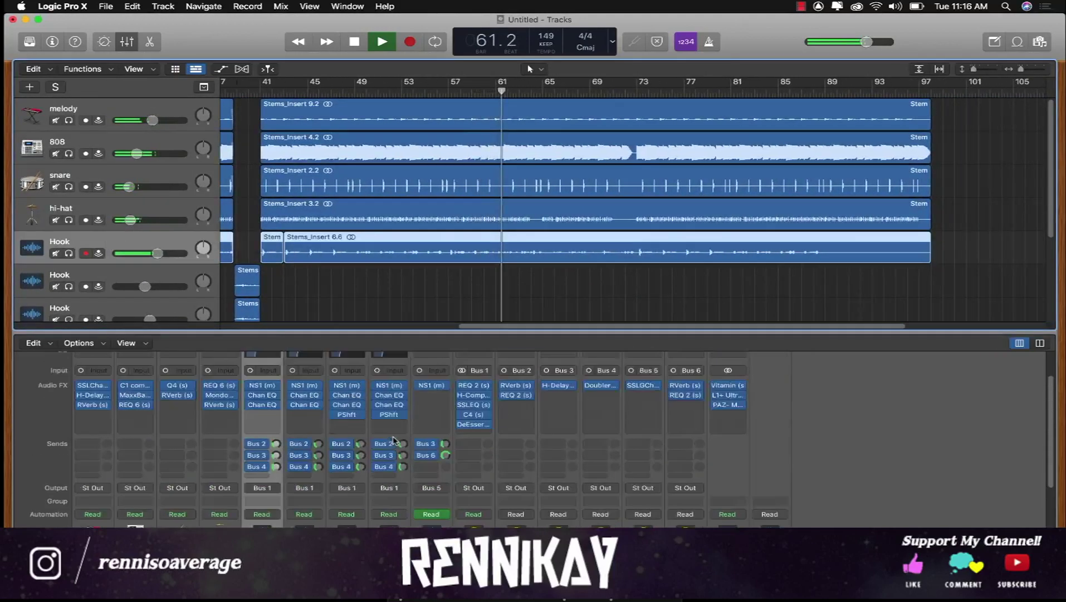
pyautogui.click(267, 458)
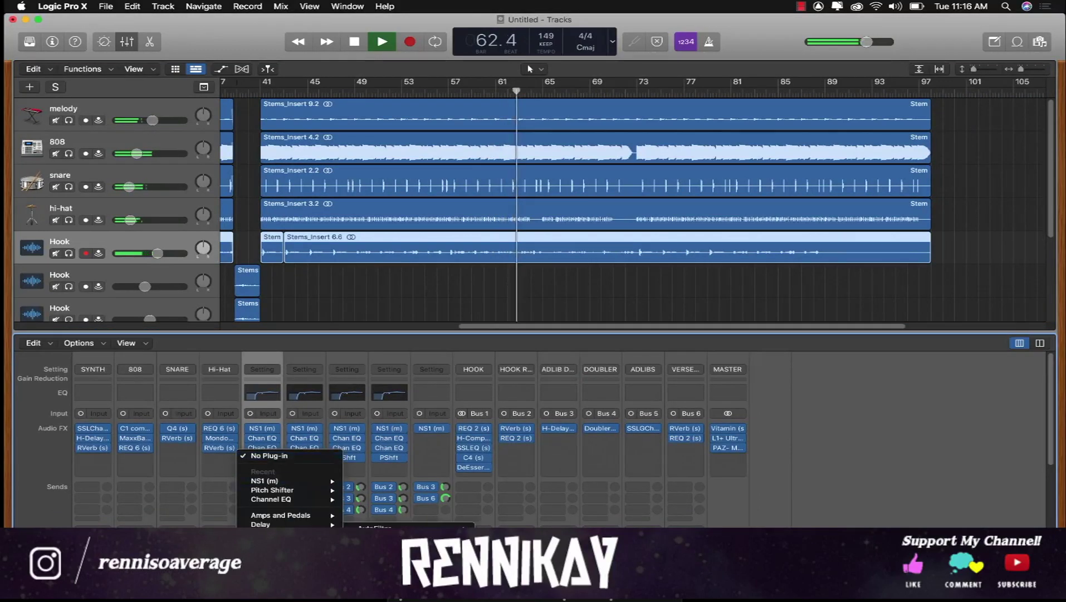
pyautogui.moveTo(390, 579)
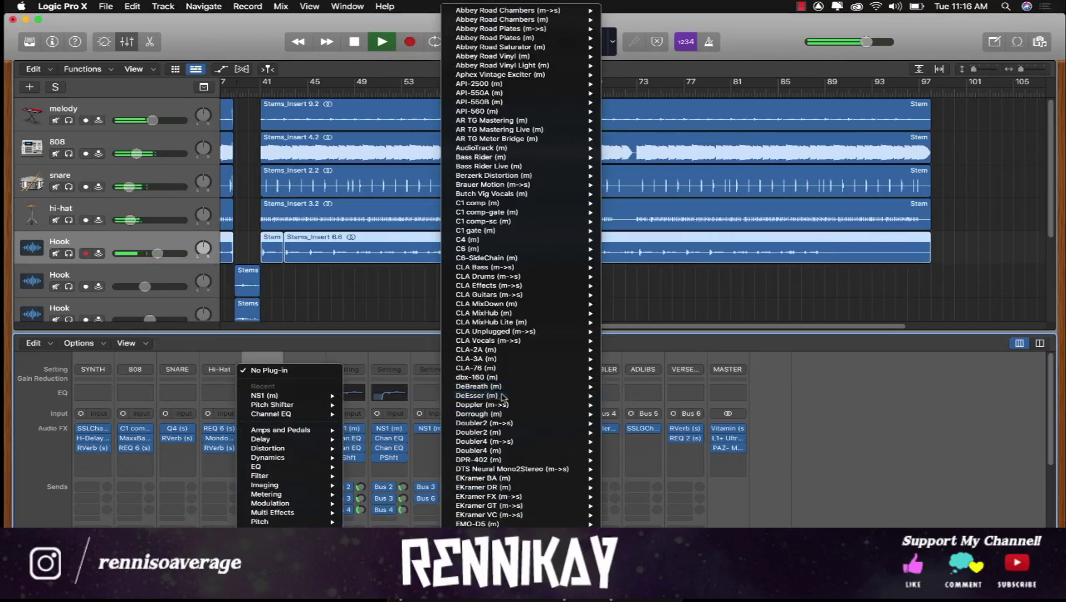
pyautogui.click(485, 395)
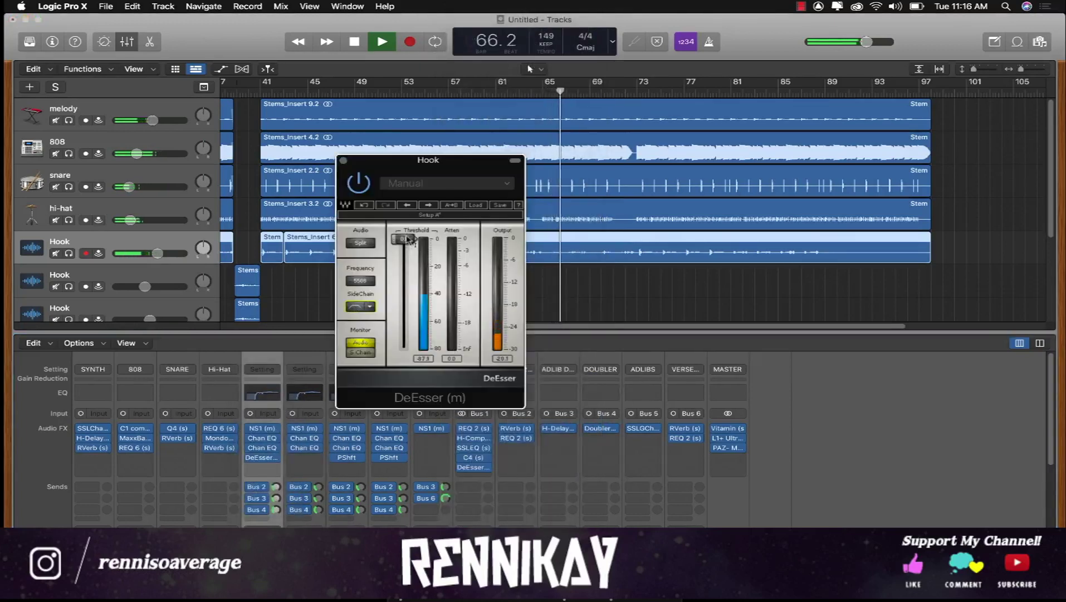
# Lower the Hook track's DeEsser threshold to slightly above the -20 dB mark and close the plug-in.
pyautogui.moveTo(405, 239); pyautogui.dragTo(404, 282)
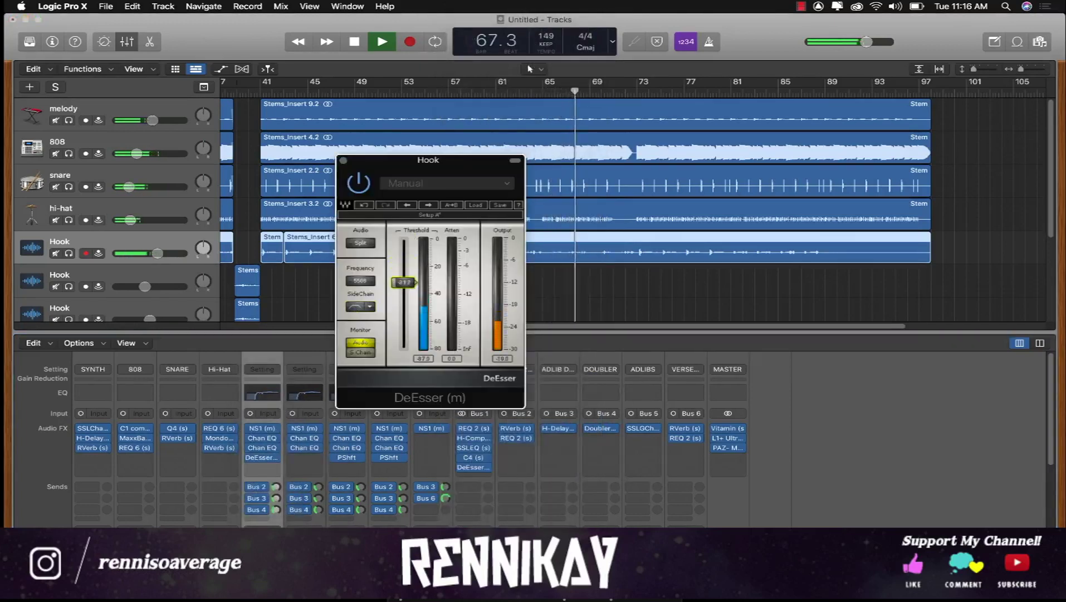
pyautogui.click(344, 161)
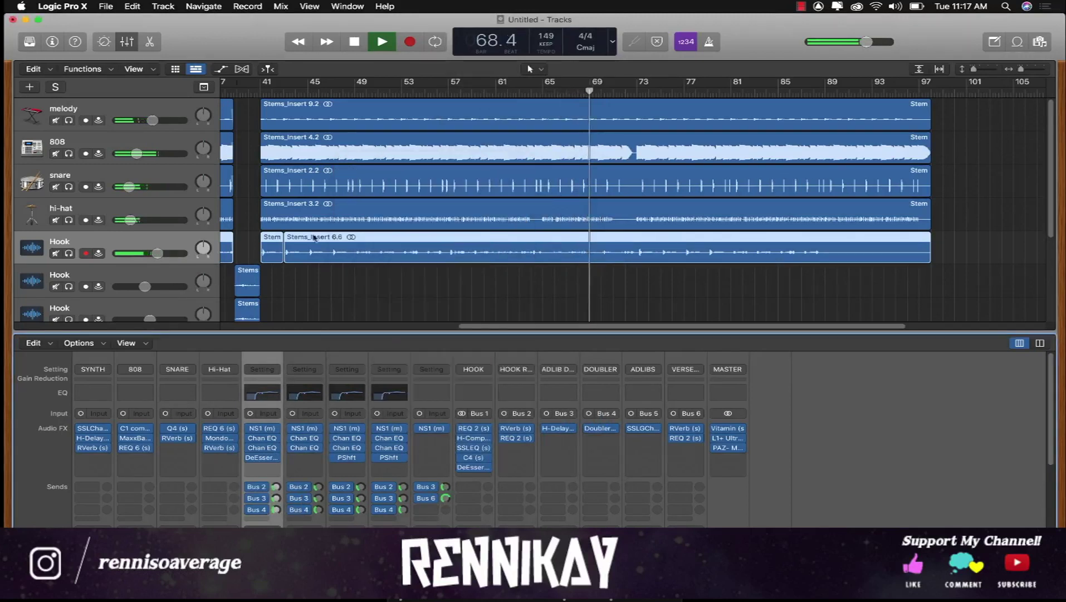
pyautogui.click(262, 457)
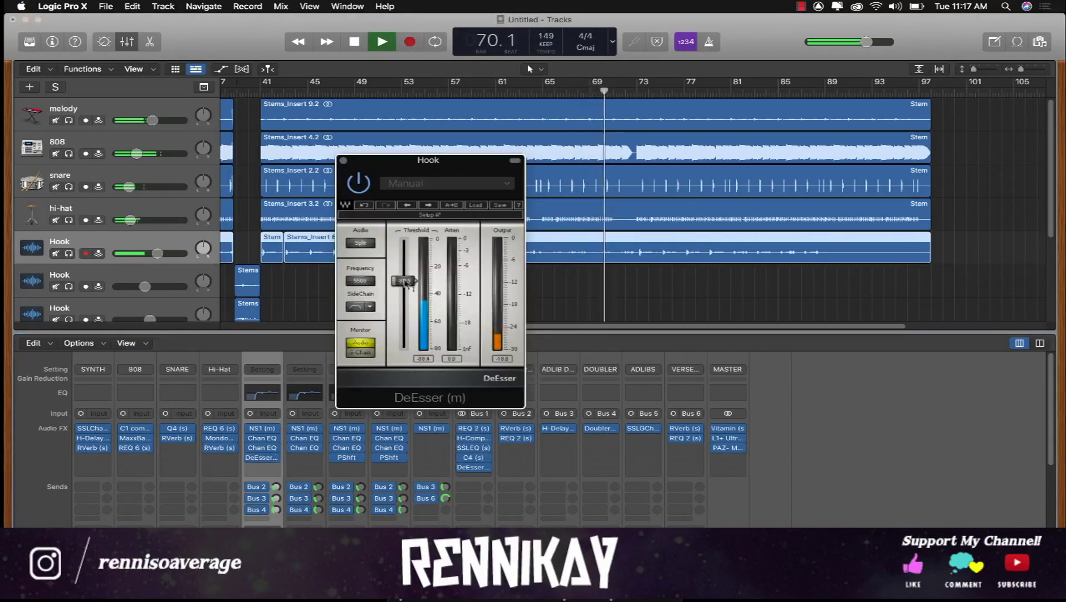
pyautogui.moveTo(403, 281); pyautogui.dragTo(404, 261)
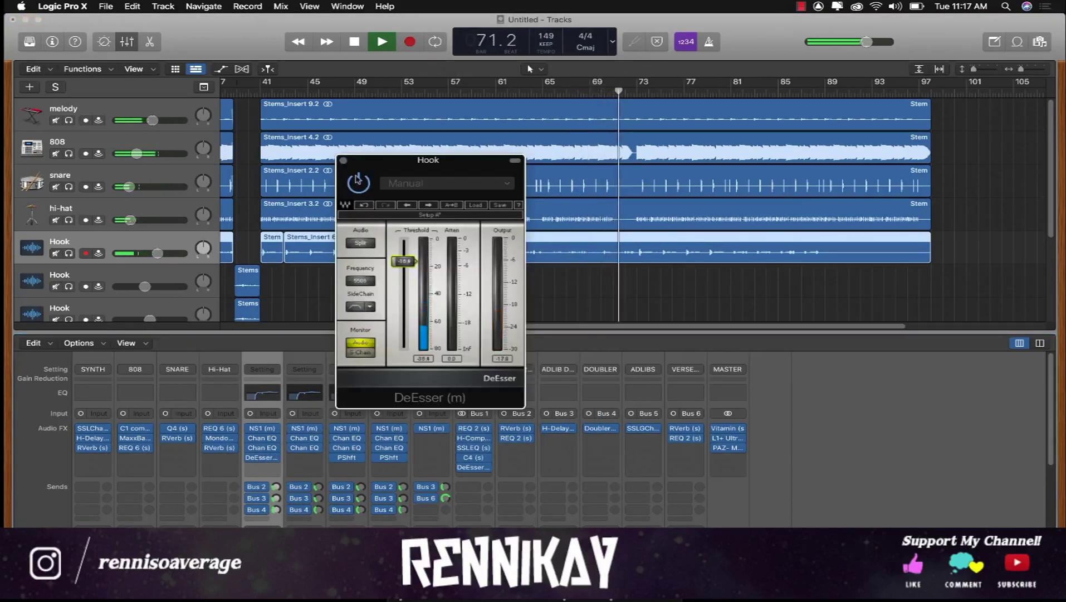
pyautogui.click(343, 161)
# Replace H-Comp on the HOOK bus with the Compressor, using the Studio FET model with Auto Gain off.
pyautogui.scroll(-2, 280, 506)
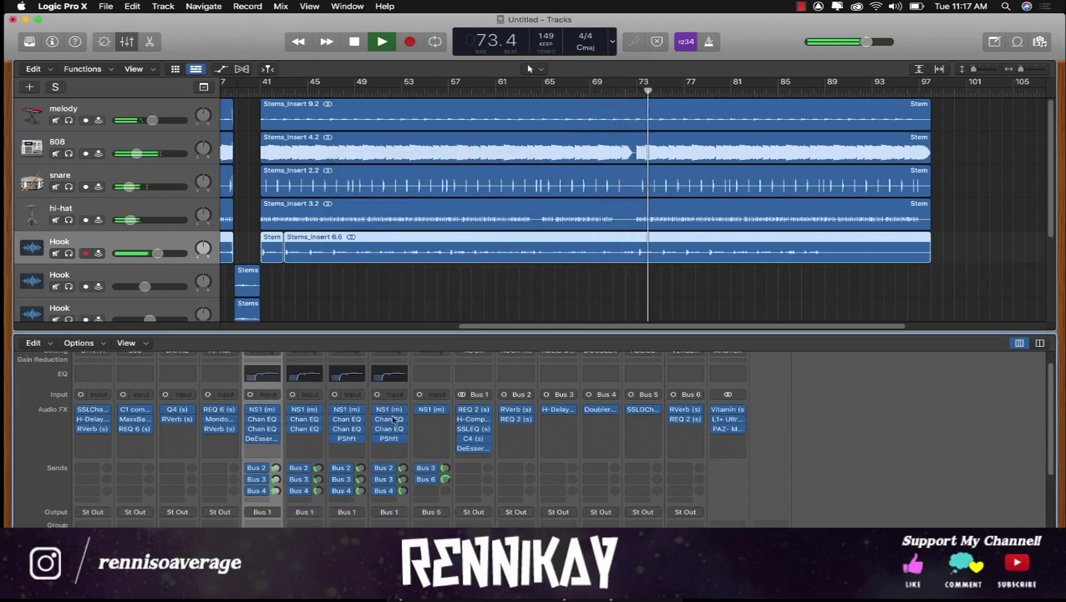
pyautogui.click(488, 419)
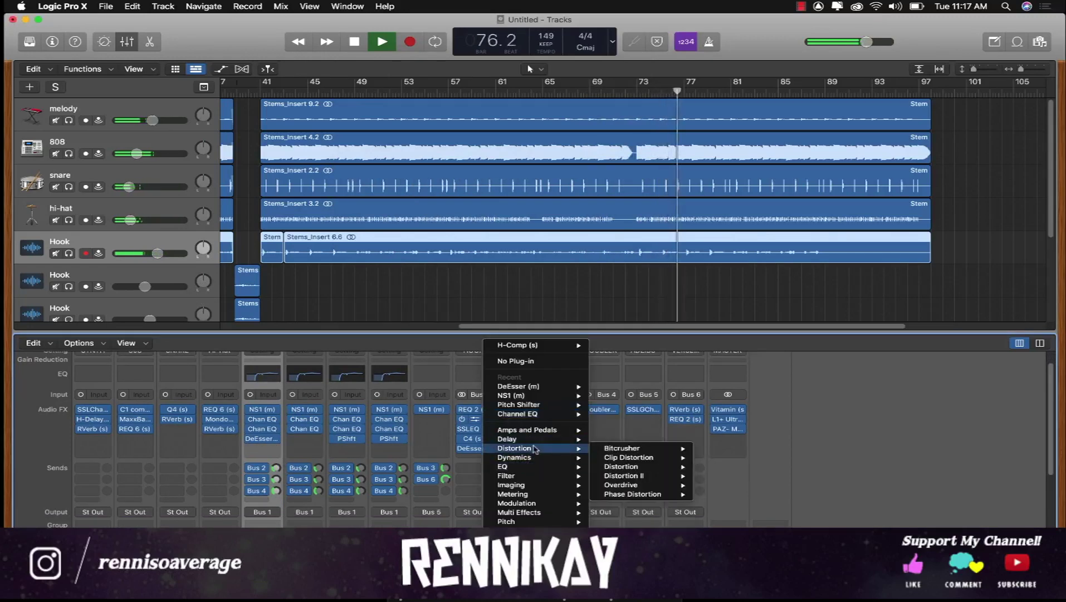
pyautogui.click(626, 462)
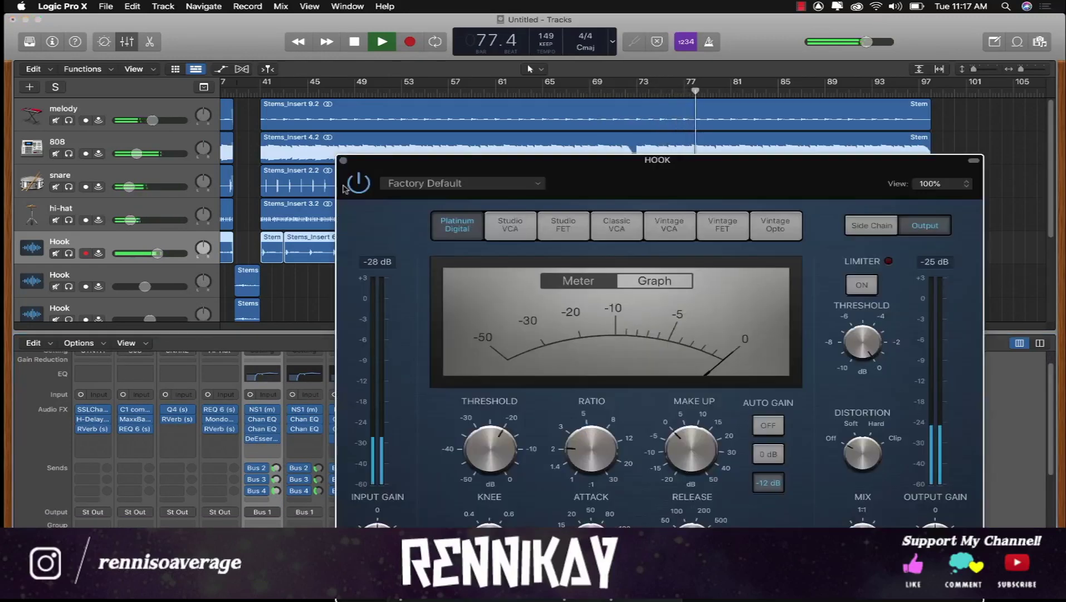
pyautogui.click(566, 229)
pyautogui.moveTo(573, 172); pyautogui.dragTo(601, 73)
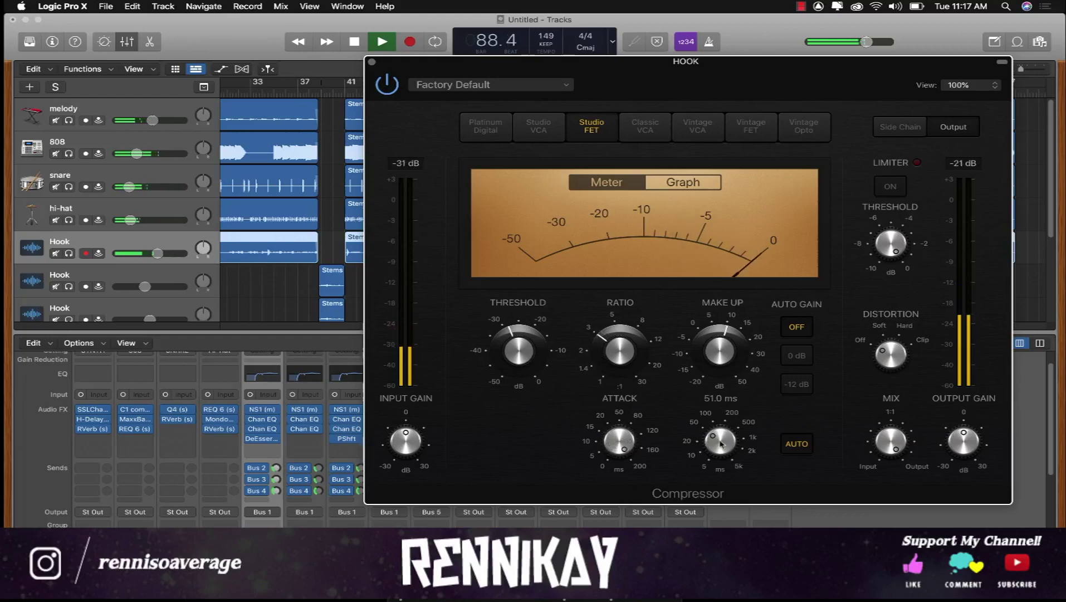
pyautogui.click(372, 62)
# Replay the song from the beginning and slightly lower the make-up gain of the HOOK bus Compressor.
pyautogui.hscroll(-10, 300, 140)
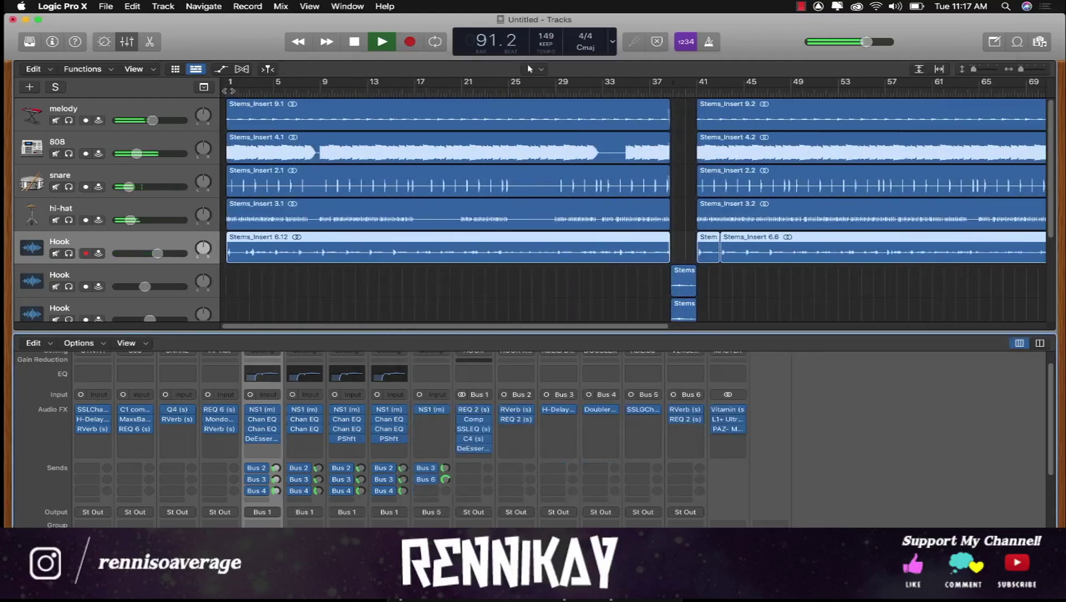
pyautogui.press('Return')
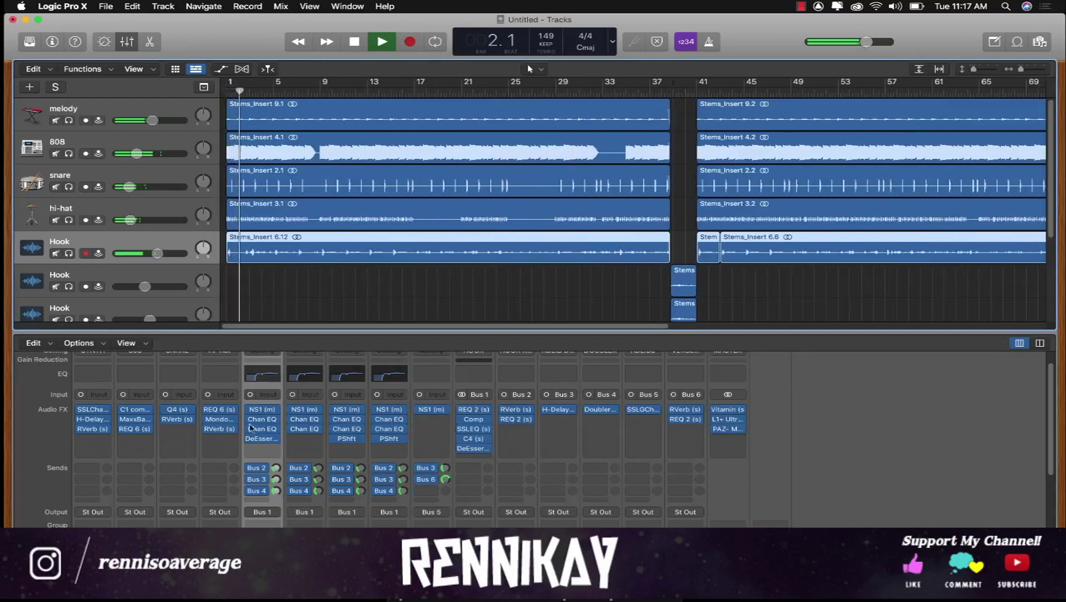
pyautogui.click(475, 419)
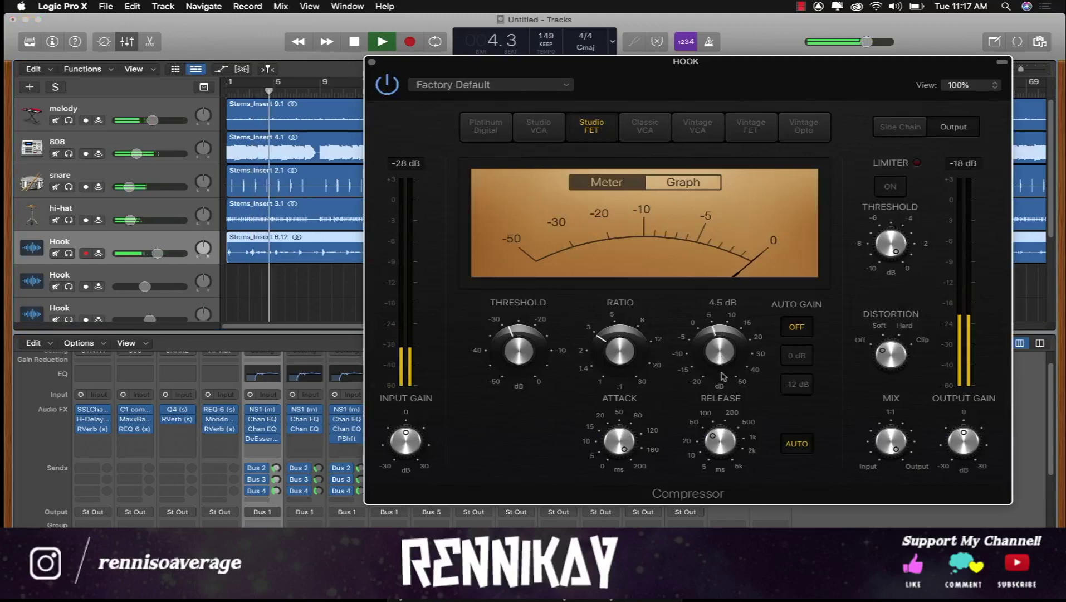
pyautogui.moveTo(722, 357); pyautogui.dragTo(723, 371)
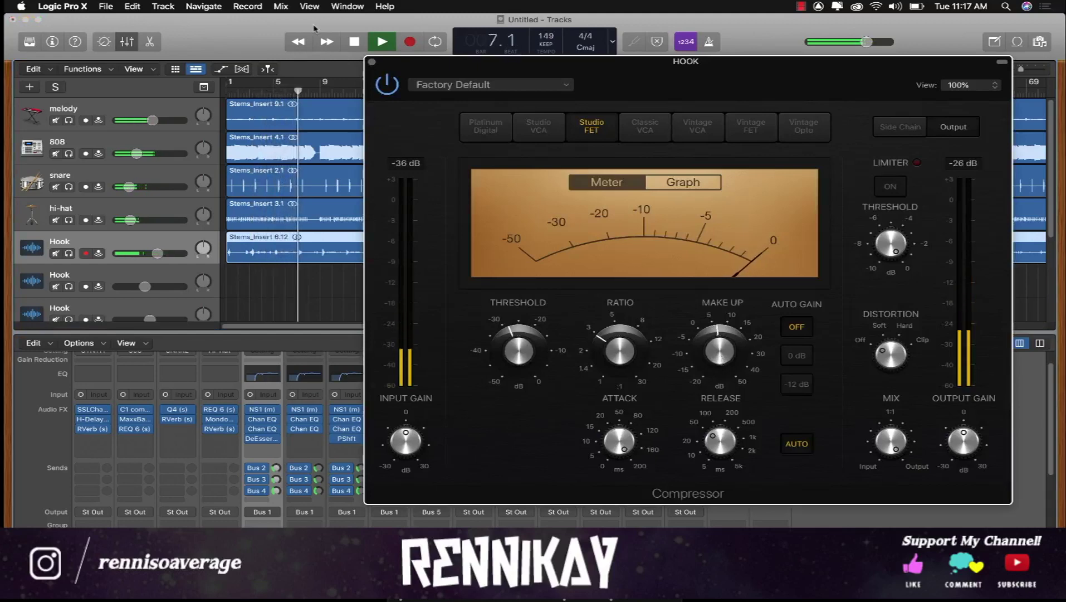
pyautogui.click(371, 62)
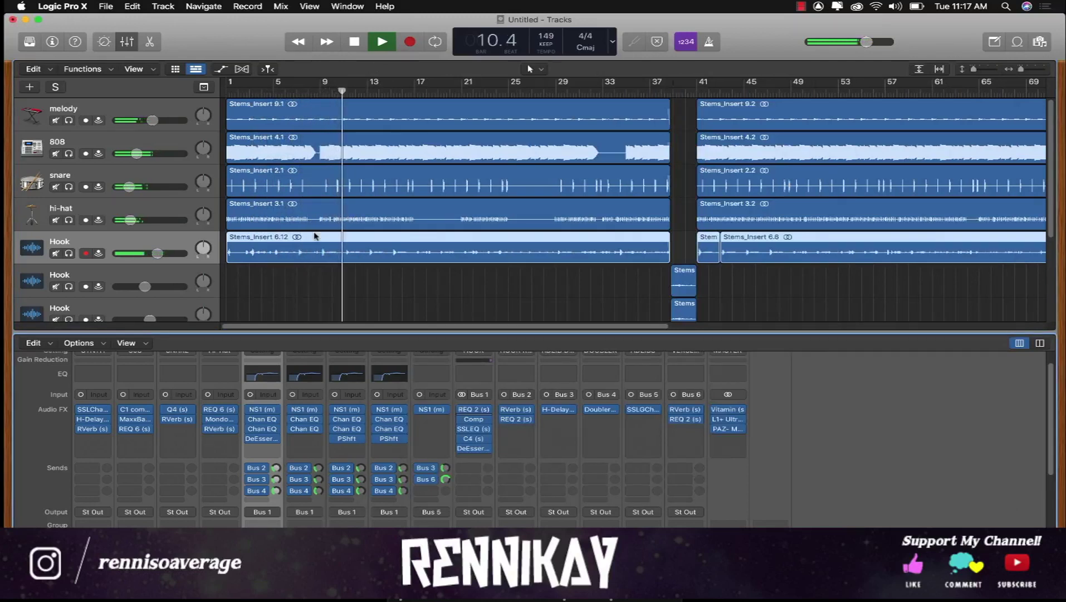
# Solo the main Hook track and replay it from the beginning.
pyautogui.scroll(-4, 315, 236)
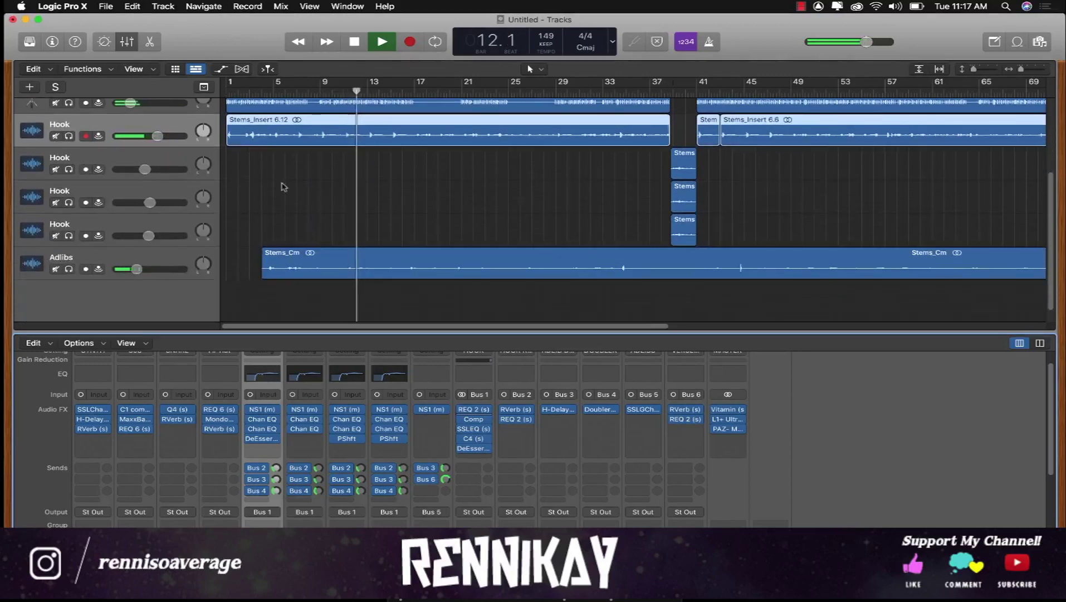
pyautogui.scroll(2, 158, 143)
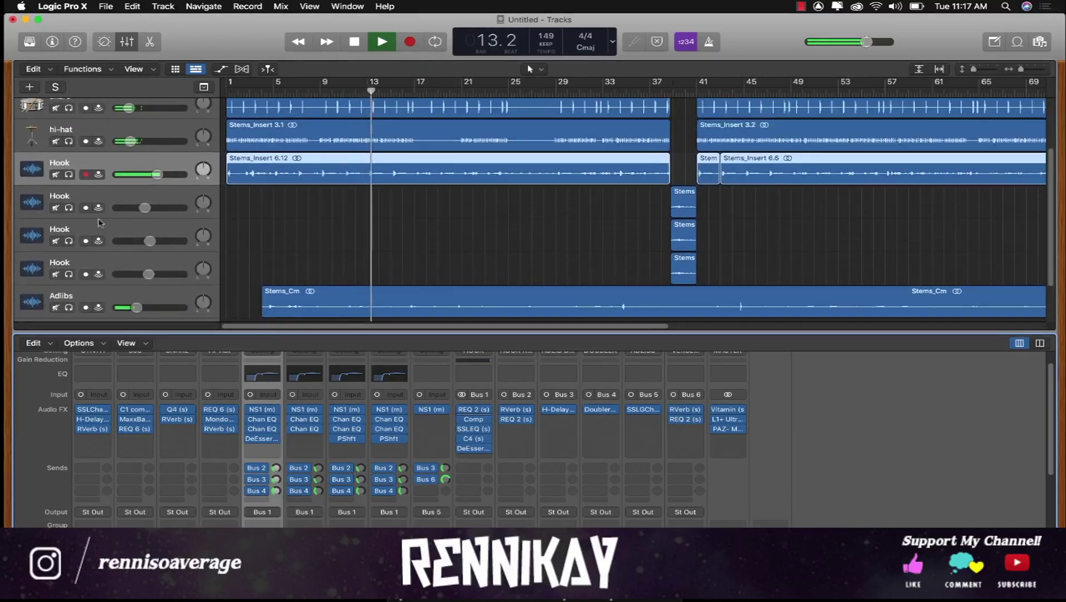
pyautogui.press('s')
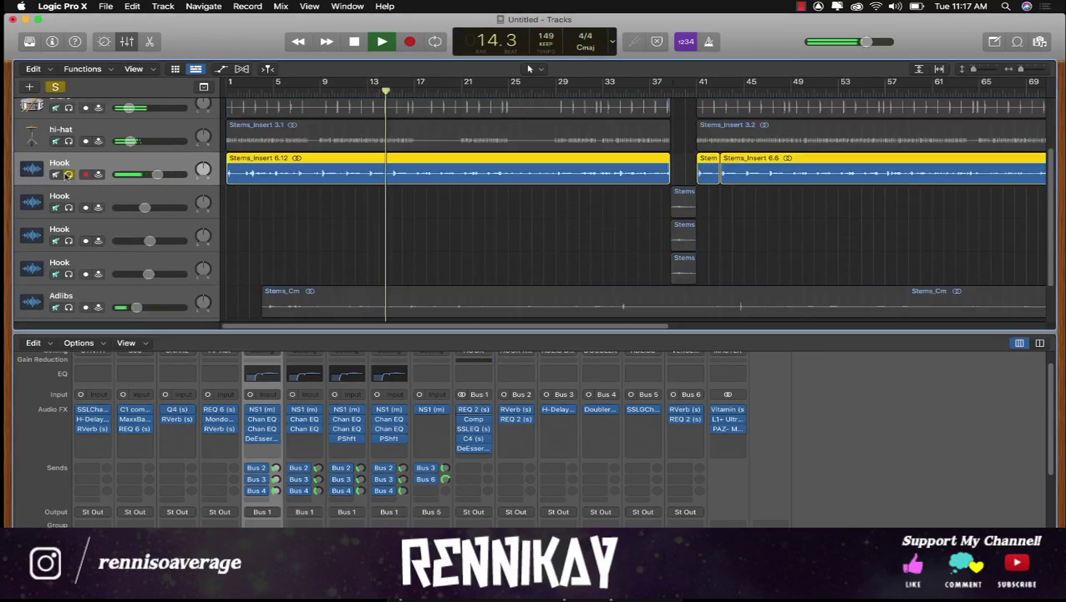
pyautogui.press('Return')
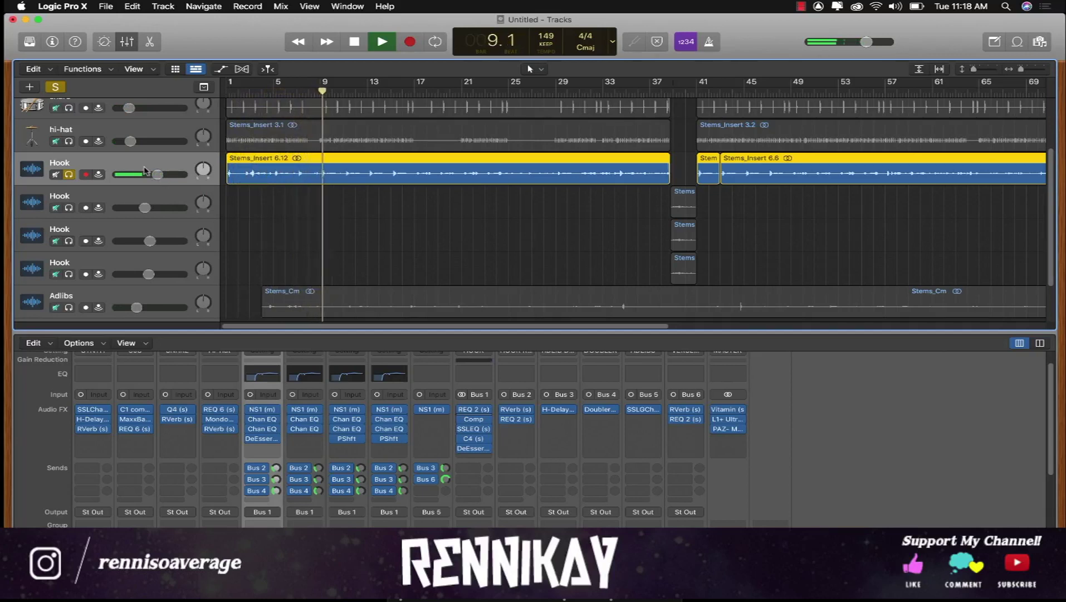
# Duplicate the main Hook track with its regions and trim the original track's first region to start at bar 13.
pyautogui.press('super+d')
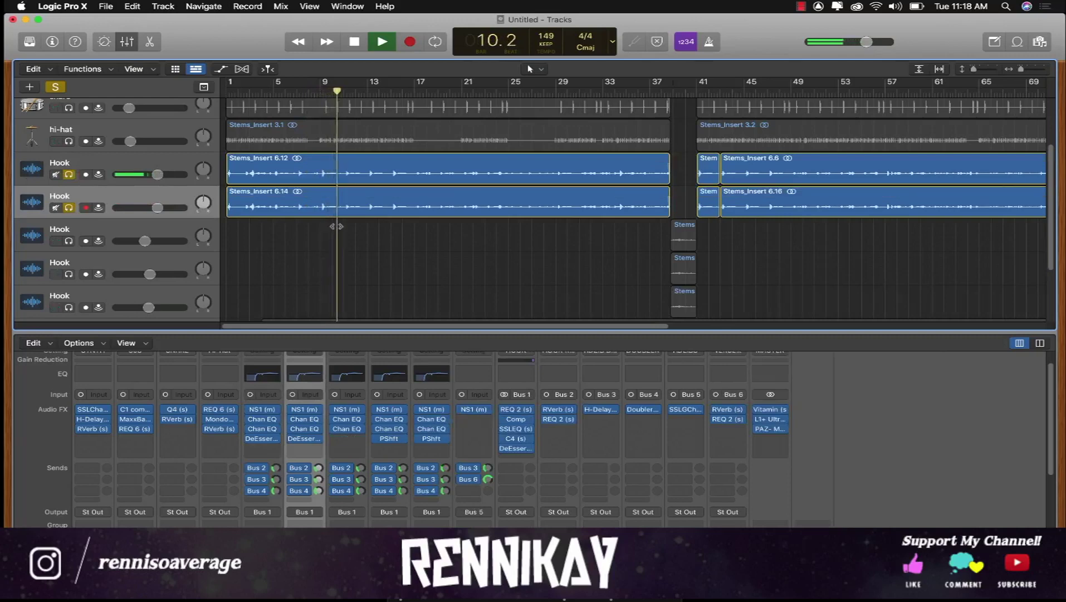
pyautogui.moveTo(228, 184); pyautogui.dragTo(367, 189)
pyautogui.scroll(-4, 82, 272)
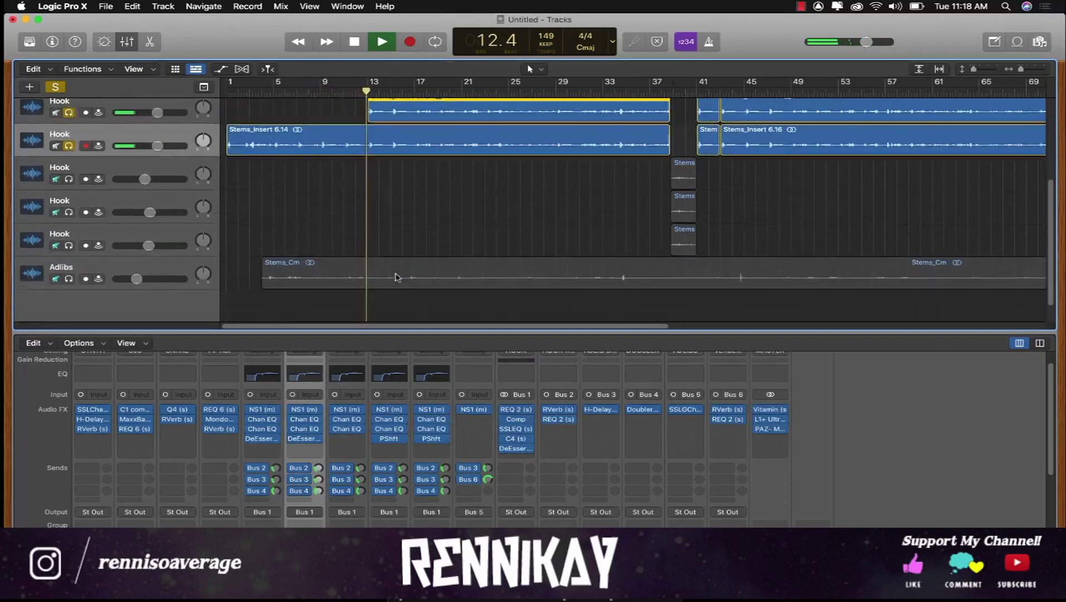
# Solo the Adlibs track along with the Hooks, replay the intro and stop just before bar 9.
pyautogui.click(81, 271)
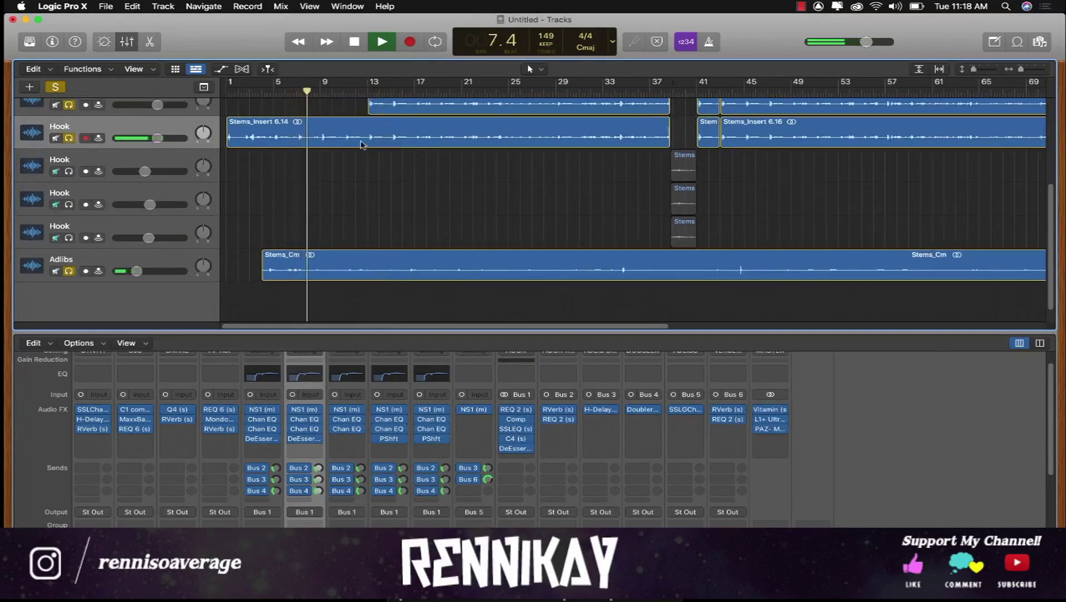
pyautogui.scroll(3, 240, 150)
pyautogui.press('space')
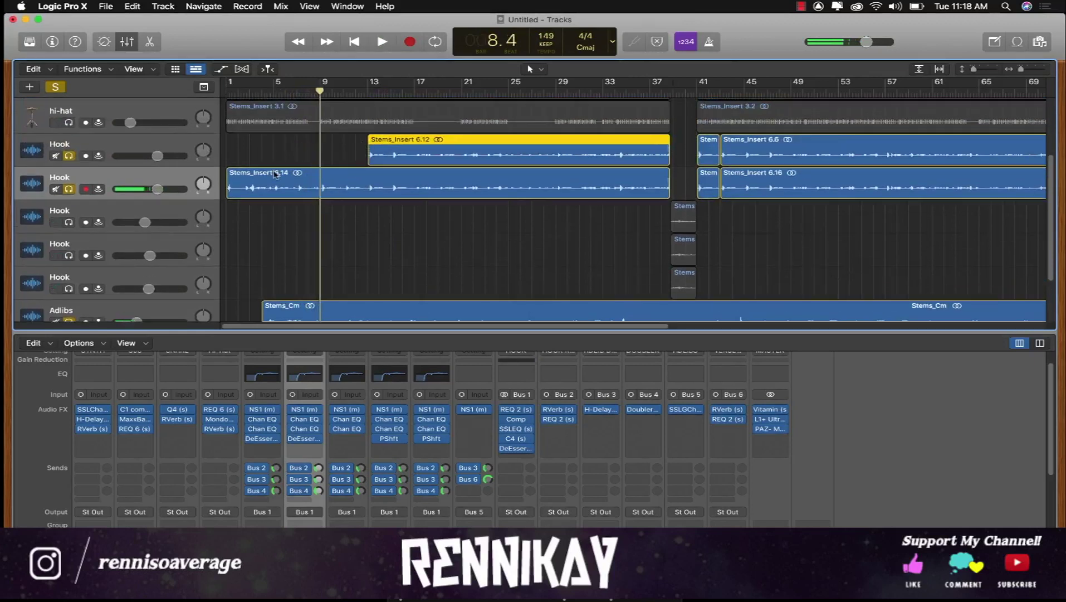
# Split the duplicate Hook track's first region at the playhead just before bar 9 and delete all its material after the split.
pyautogui.click(332, 192)
pyautogui.press('super+t')
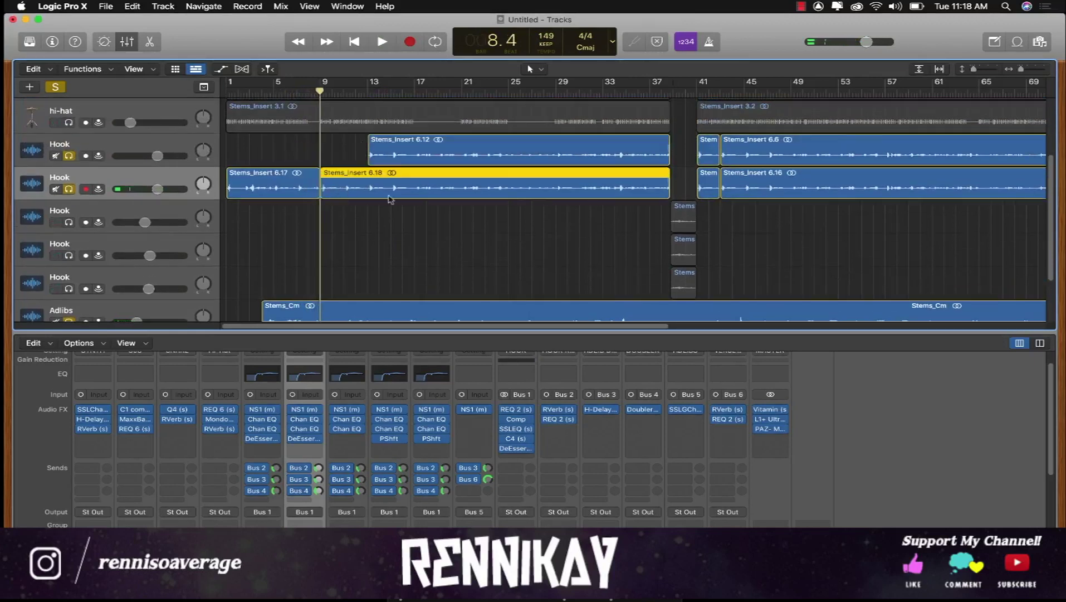
pyautogui.press('Delete')
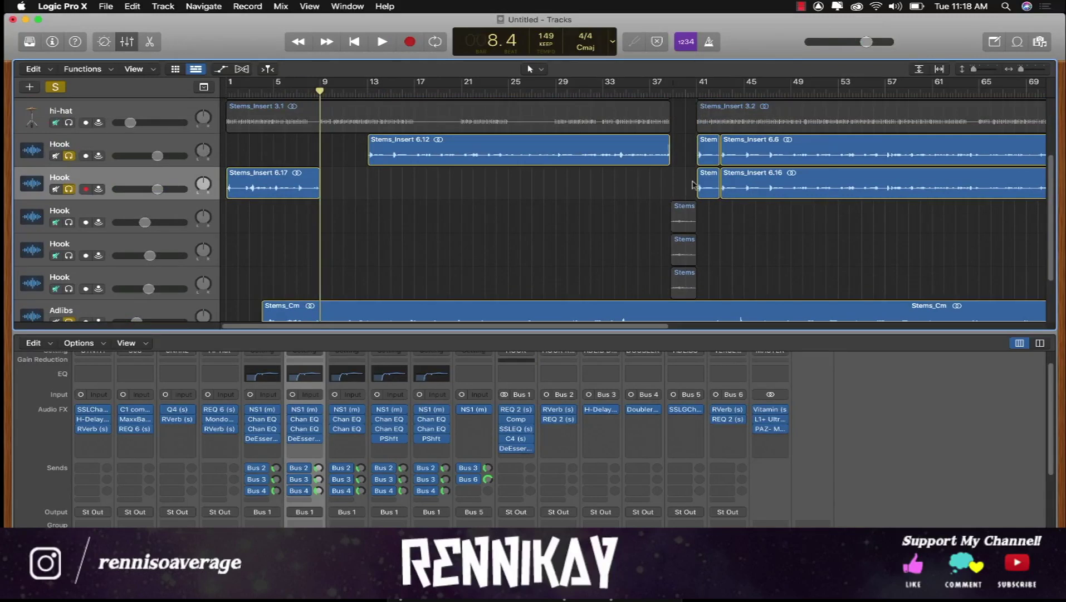
pyautogui.moveTo(693, 185); pyautogui.dragTo(724, 186)
pyautogui.press('Delete')
pyautogui.press('super+Left')
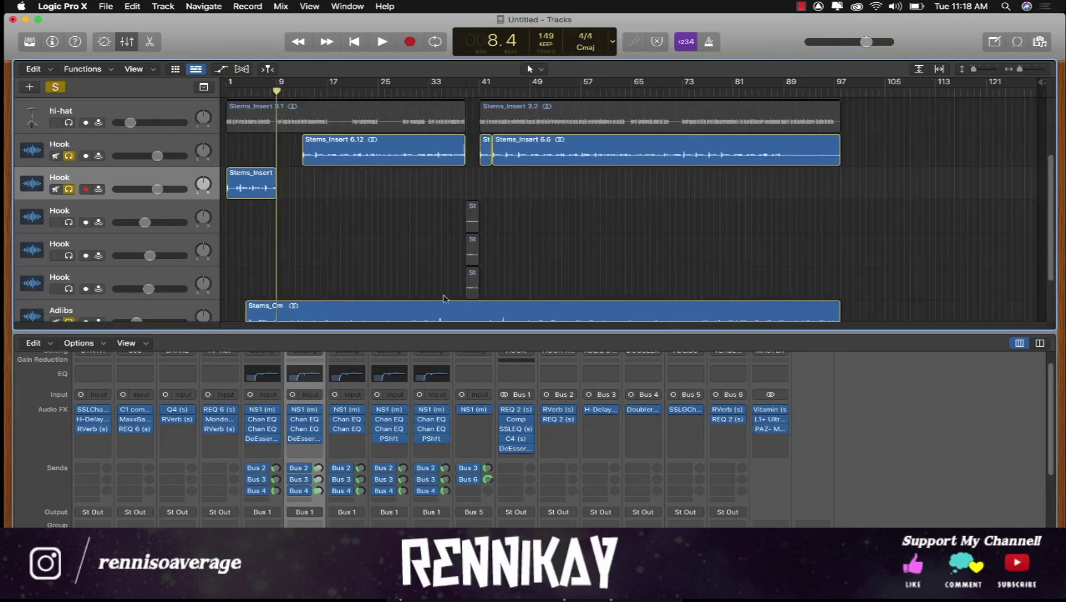
# In the duplicate Hook track's Channel EQ, set the upper-mid band to 2660 Hz, -3.6 dB and a Q of 0.10.
pyautogui.click(312, 373)
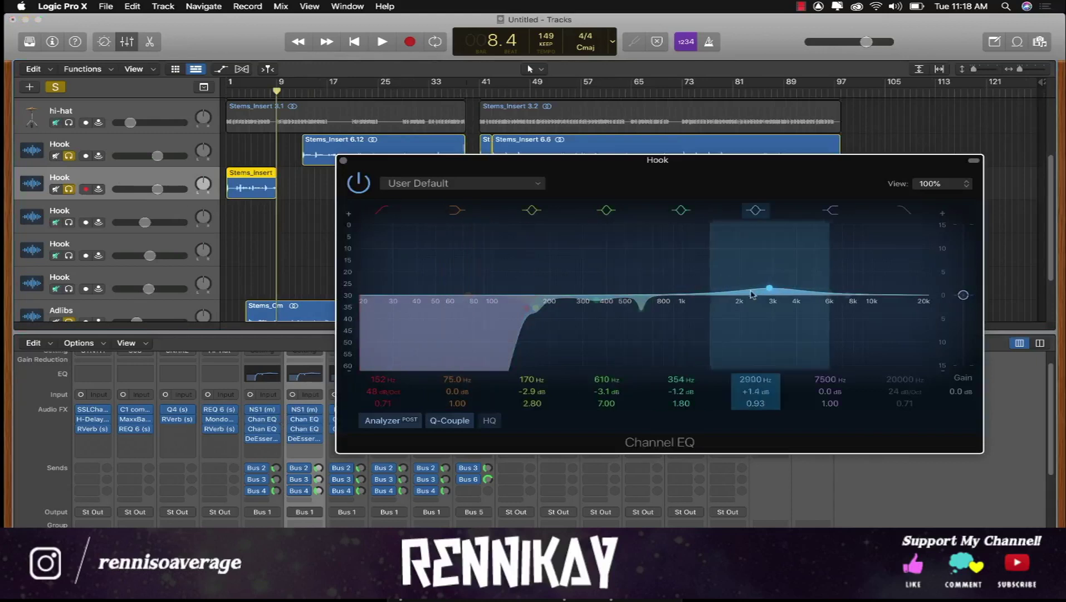
pyautogui.moveTo(752, 294); pyautogui.dragTo(717, 259)
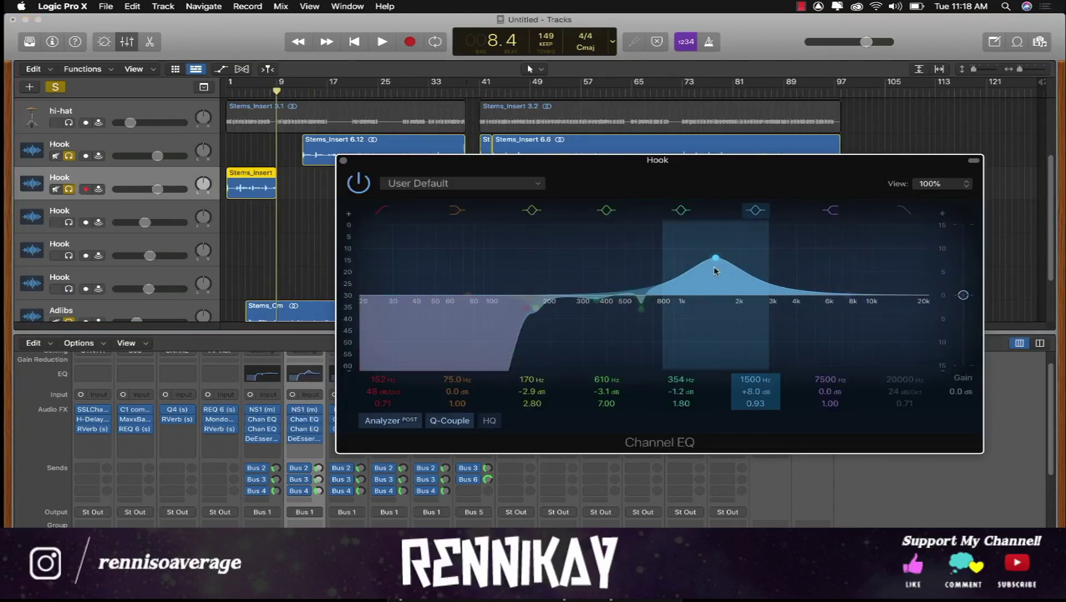
pyautogui.moveTo(770, 262); pyautogui.dragTo(861, 263)
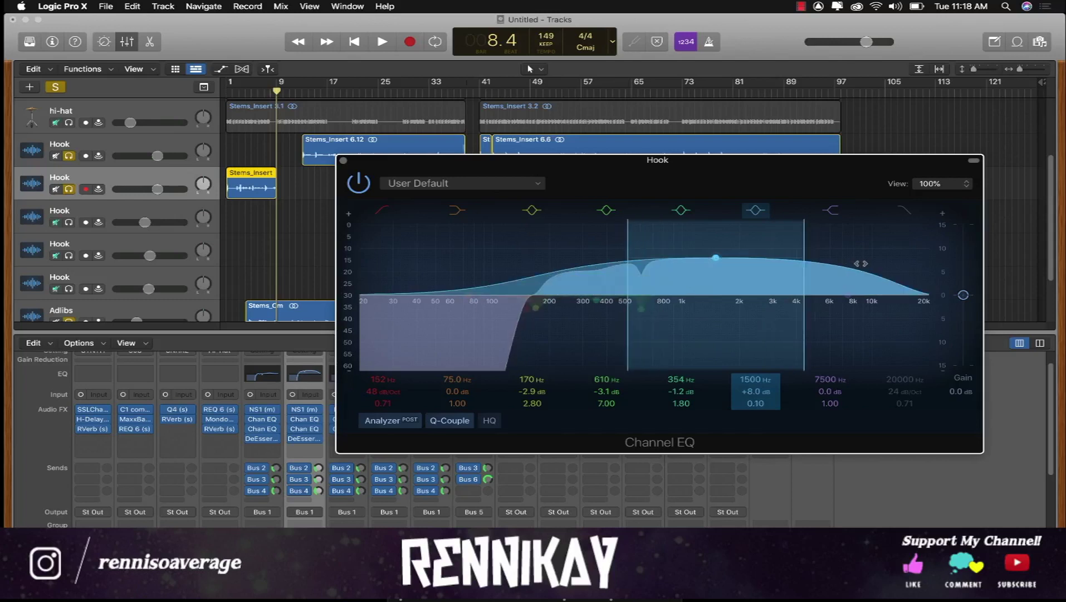
pyautogui.moveTo(767, 284); pyautogui.dragTo(815, 351)
# Replay from the beginning, set the EQ's low-mid band to 320 Hz, -2.4 dB and the wide band to 1680 Hz, -5.1 dB, and close it.
pyautogui.click(230, 91)
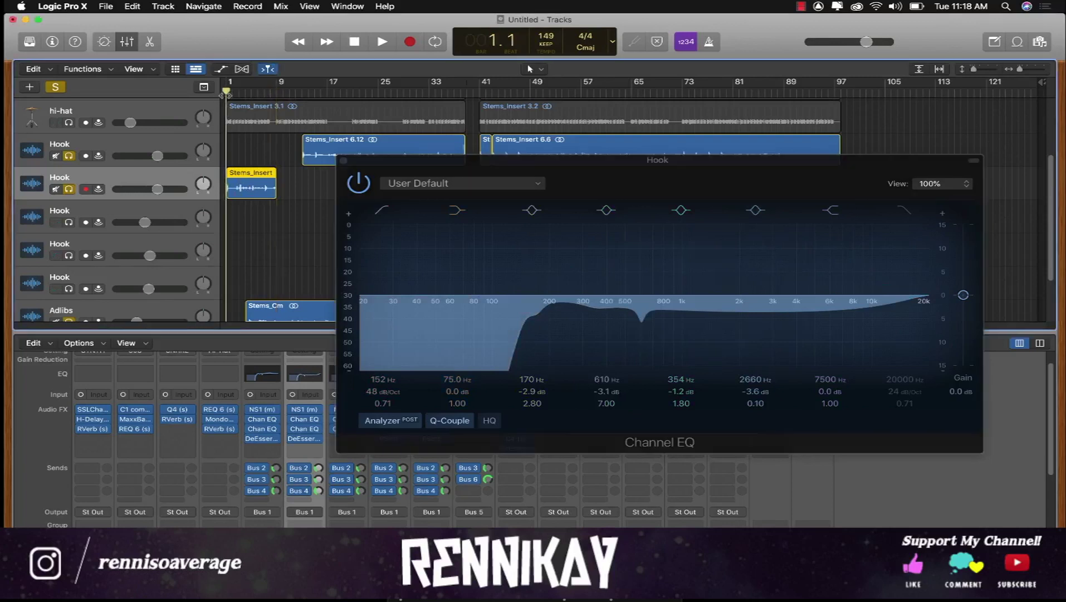
pyautogui.press('space')
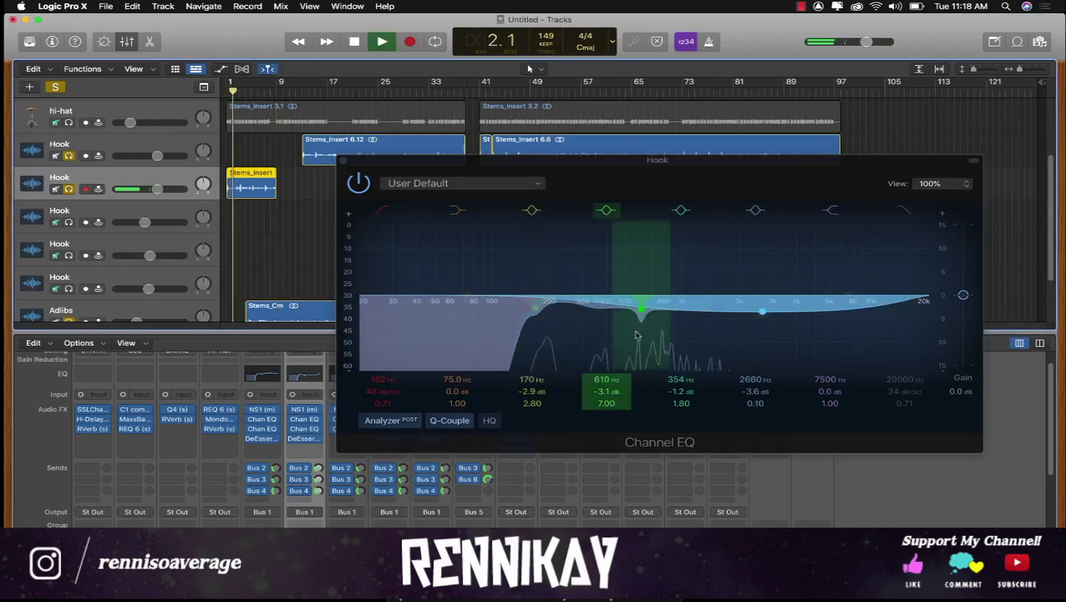
pyautogui.moveTo(596, 304); pyautogui.dragTo(586, 323)
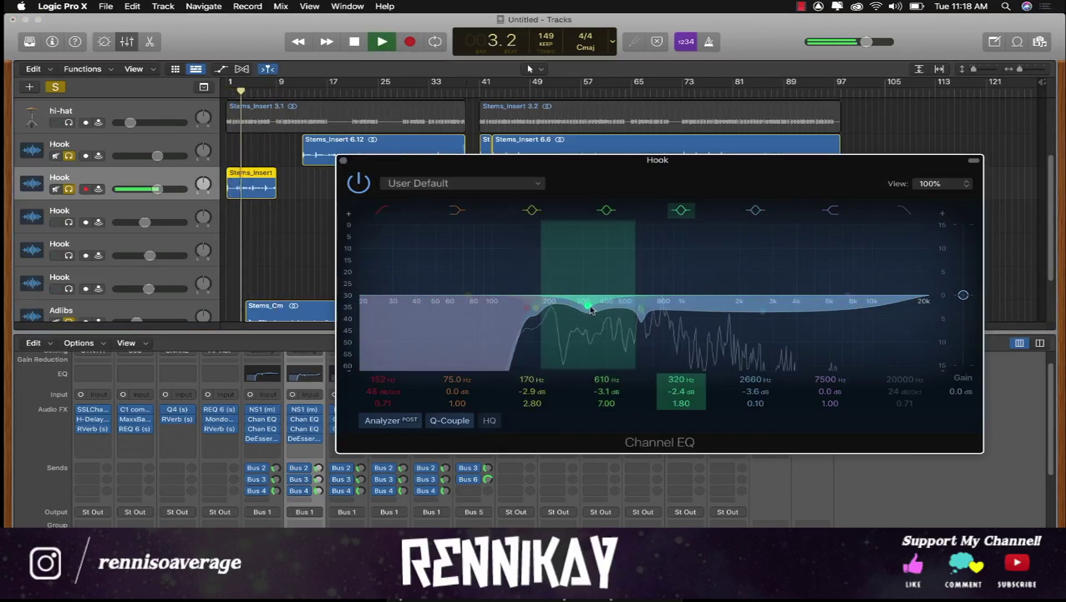
pyautogui.rightClick(716, 307)
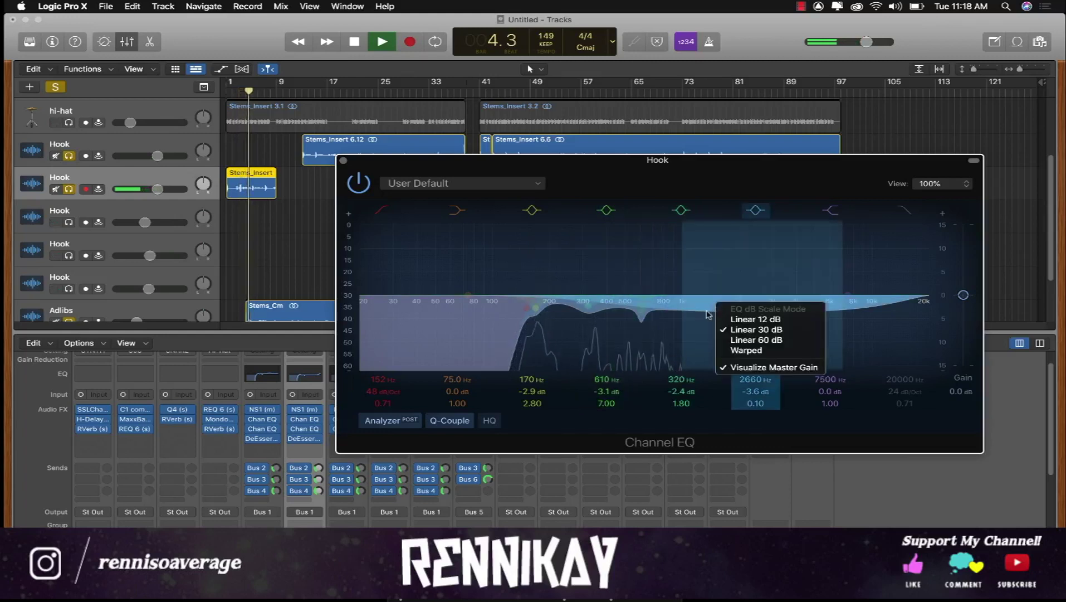
pyautogui.click(701, 305)
pyautogui.moveTo(702, 304); pyautogui.dragTo(668, 315)
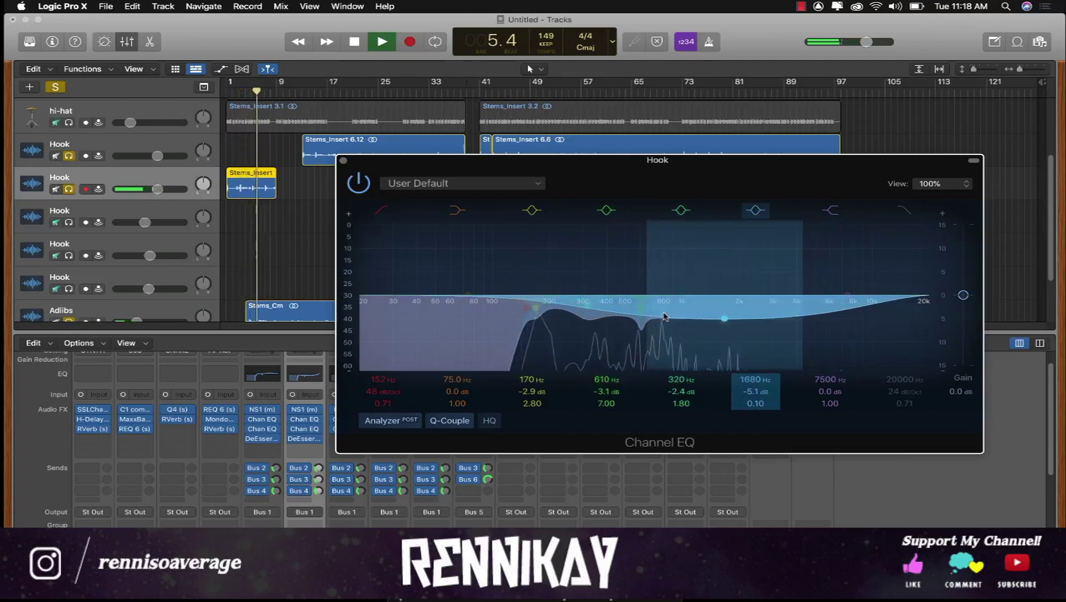
pyautogui.click(343, 160)
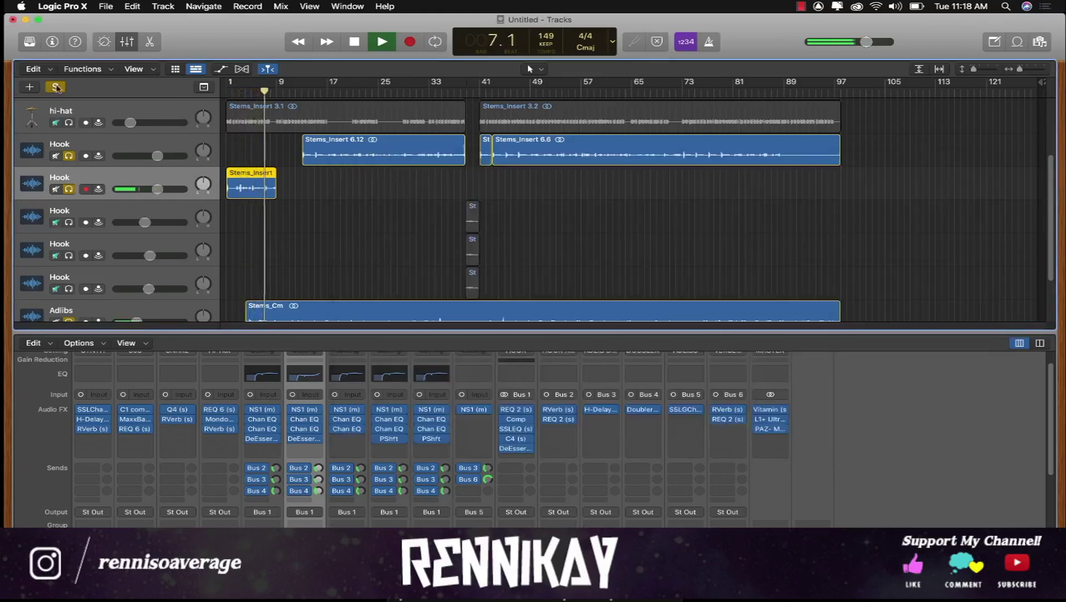
# Turn off the solos and lower the opening section of the Adlibs volume automation to -19.8 dB.
pyautogui.click(56, 87)
pyautogui.scroll(-2, 309, 245)
pyautogui.press('a')
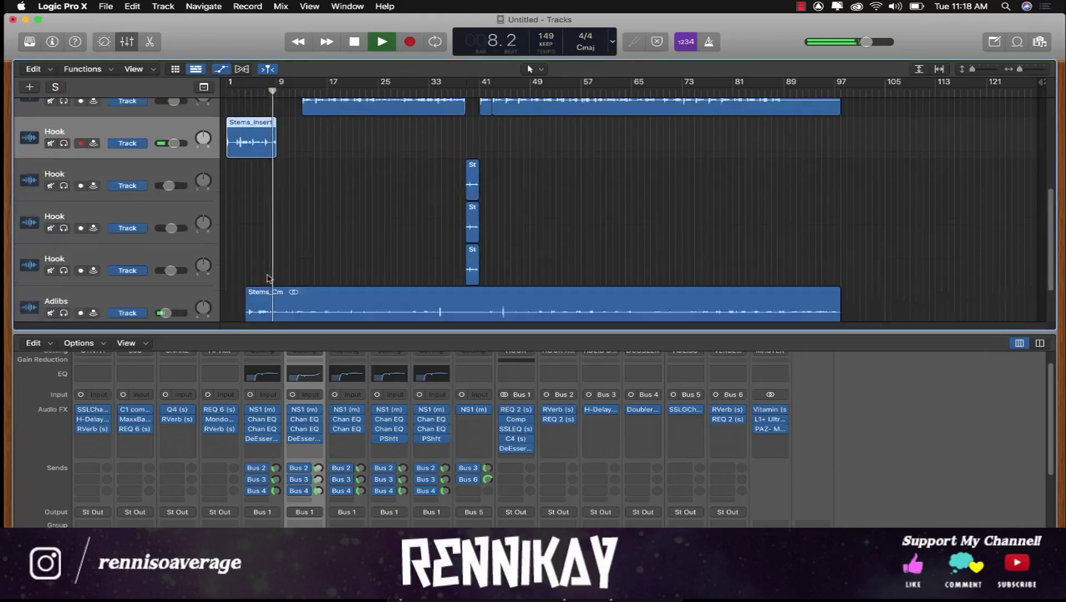
pyautogui.scroll(-2, 278, 276)
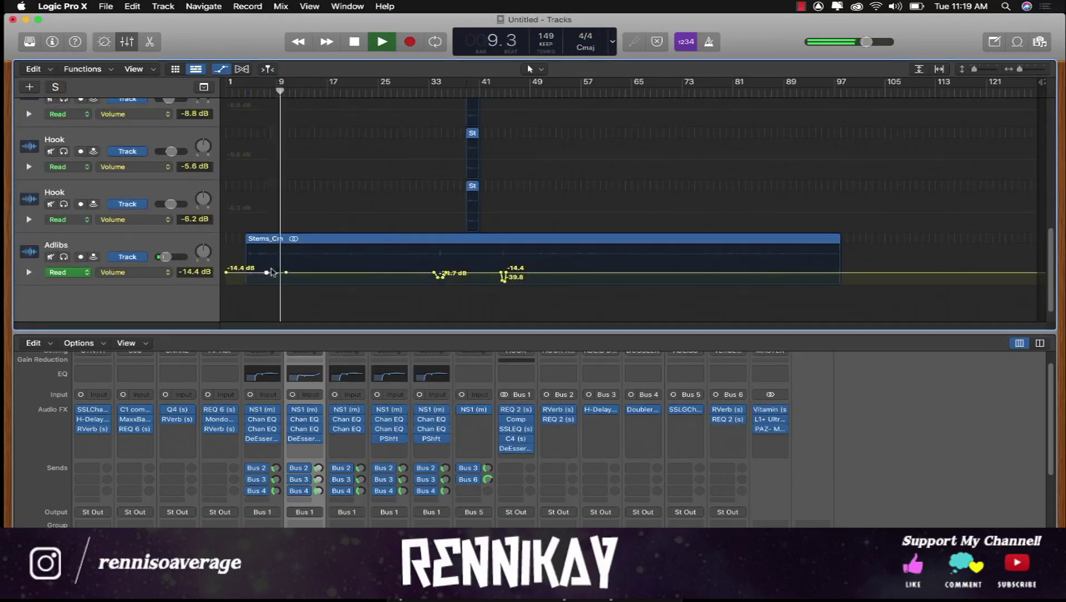
pyautogui.click(254, 274)
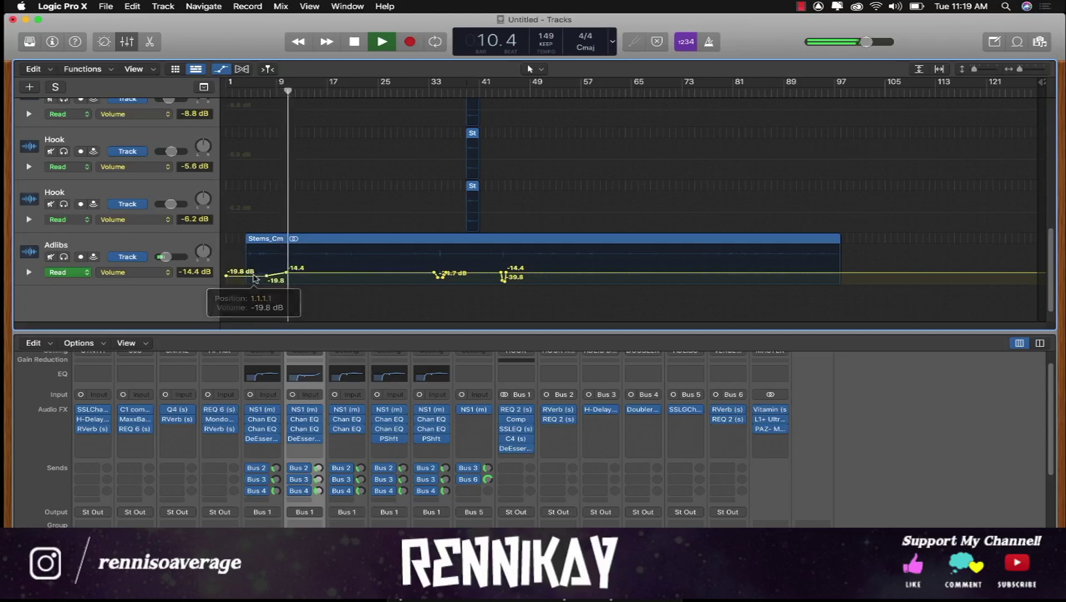
pyautogui.press('a')
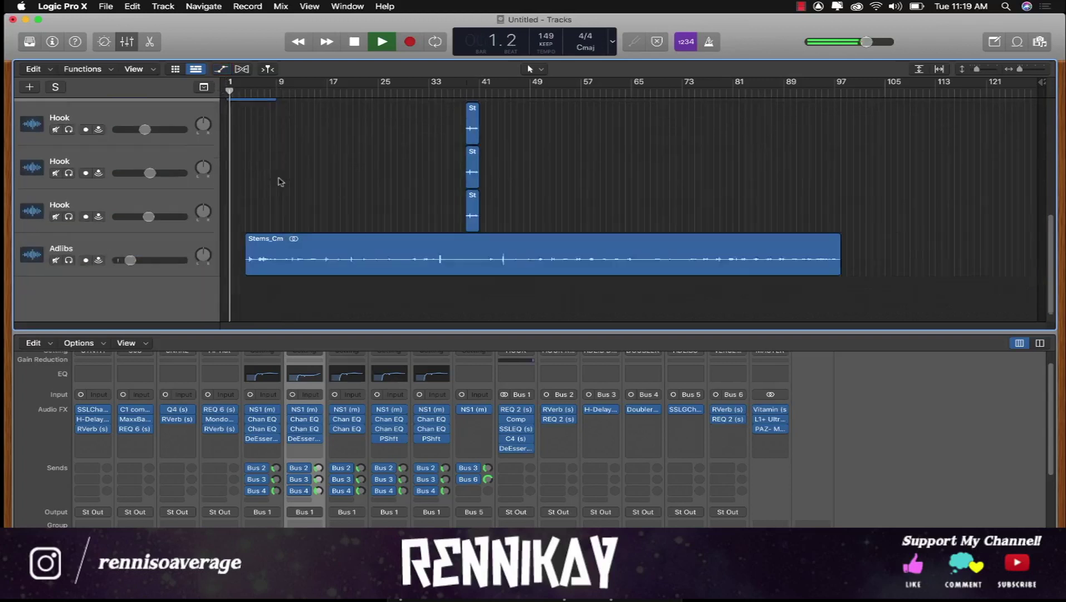
# Lower the duplicate Hook track's volume to -9.6 dB and shift the end point of the Adlibs' opening volume dip toward bar 9.
pyautogui.scroll(3, 264, 210)
pyautogui.moveTo(155, 173); pyautogui.dragTo(148, 173)
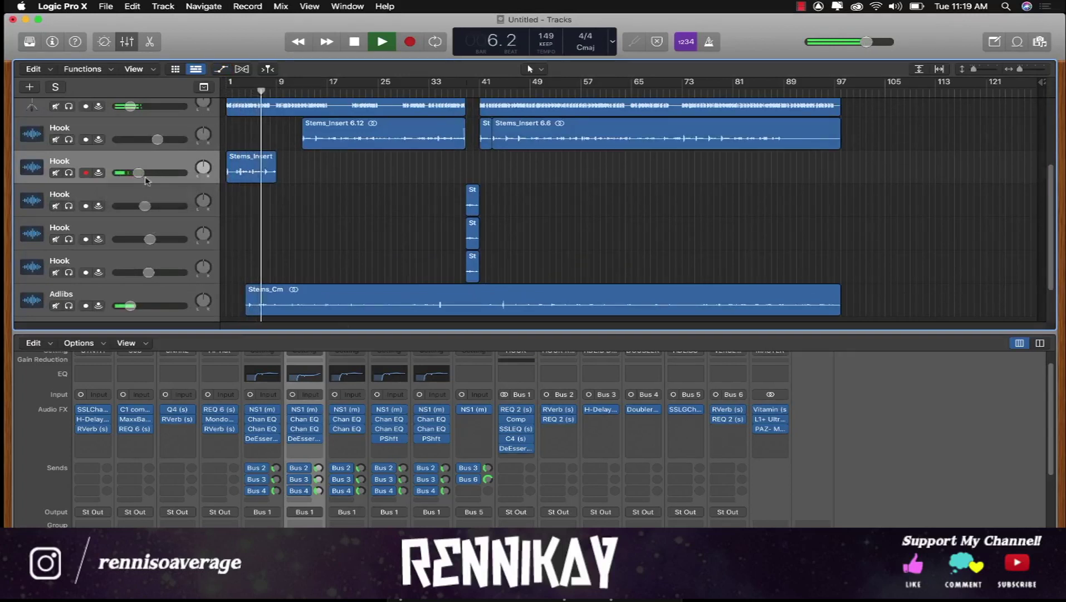
pyautogui.press('a')
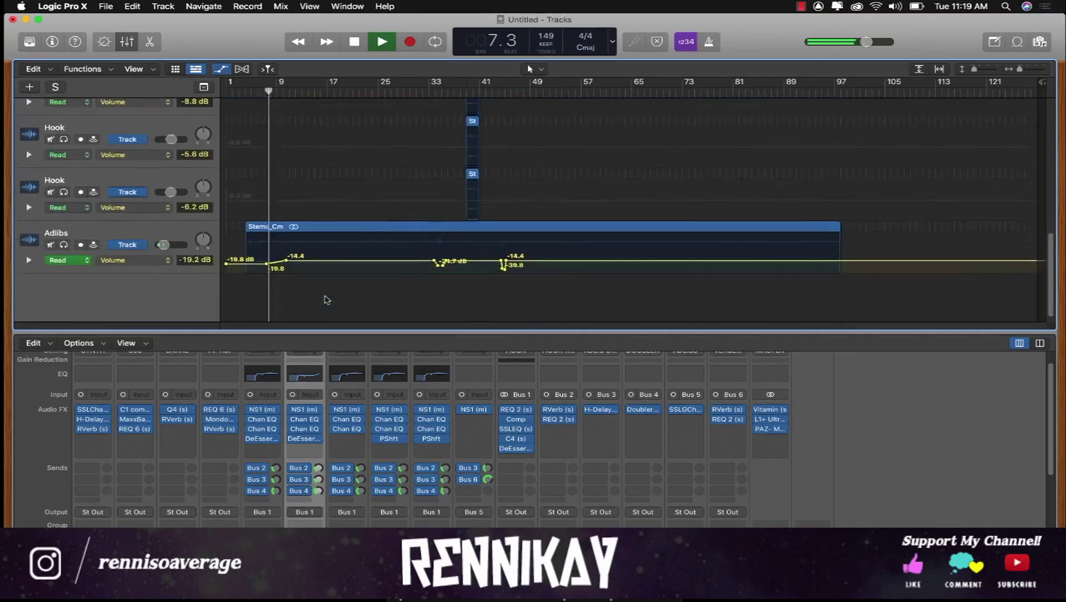
pyautogui.moveTo(268, 262); pyautogui.dragTo(276, 261)
pyautogui.scroll(5, 273, 195)
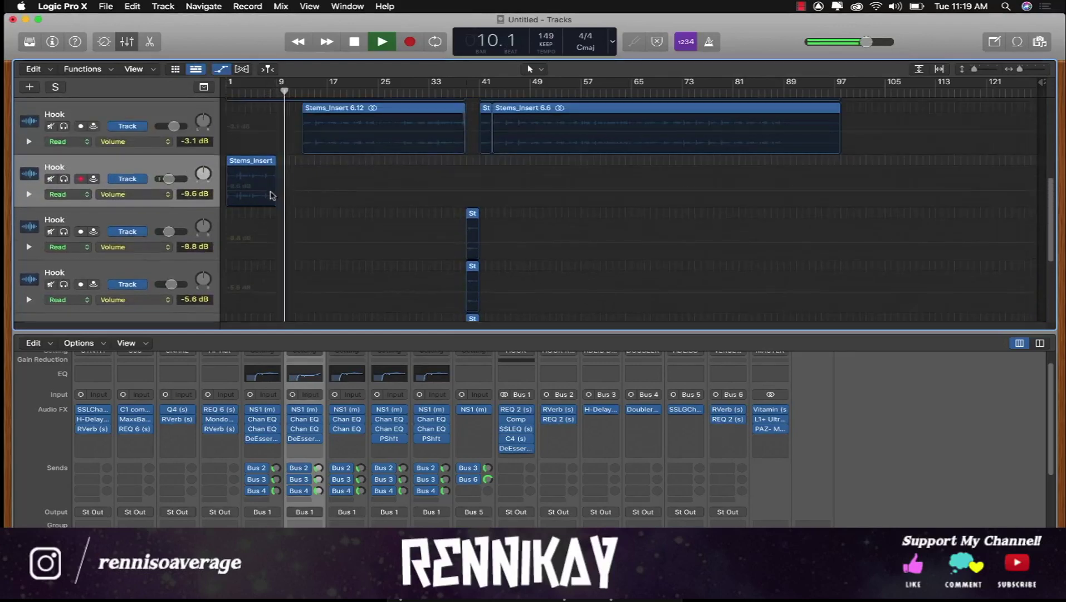
pyautogui.press('a')
# Extend the duplicate Hook region to bar 13 and trim the start of the Adlibs region to about bar 11.
pyautogui.moveTo(277, 184); pyautogui.dragTo(301, 185)
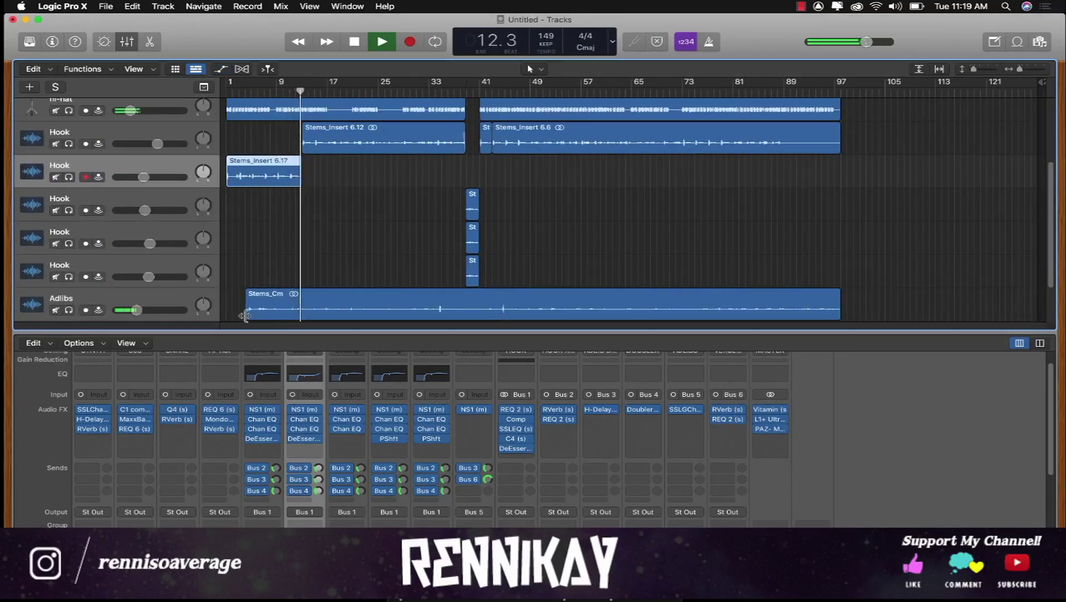
pyautogui.moveTo(245, 314); pyautogui.dragTo(290, 310)
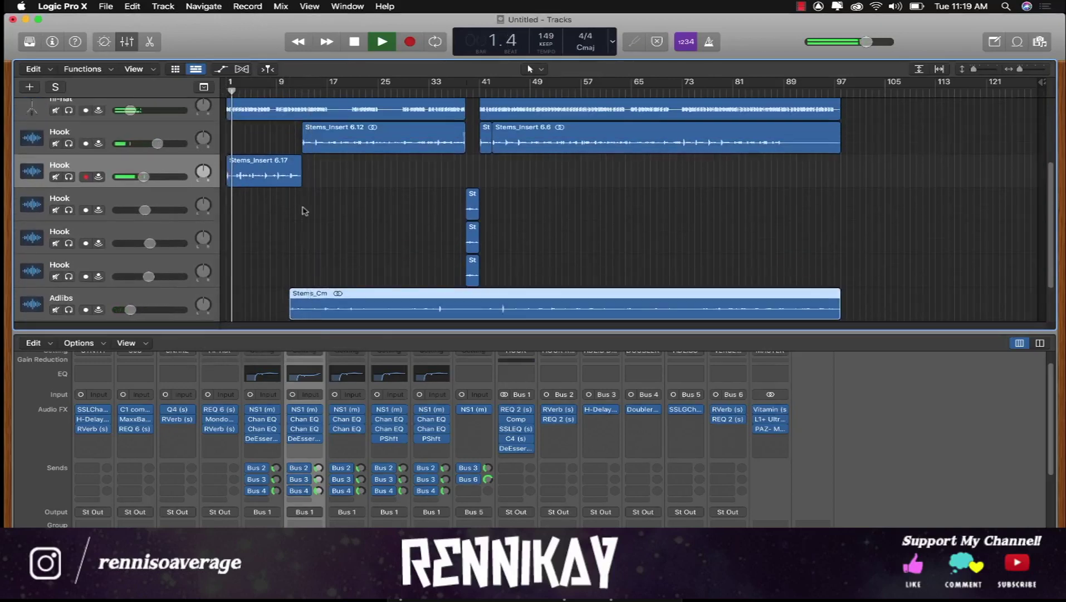
pyautogui.scroll(-1, 304, 211)
pyautogui.scroll(2, 304, 211)
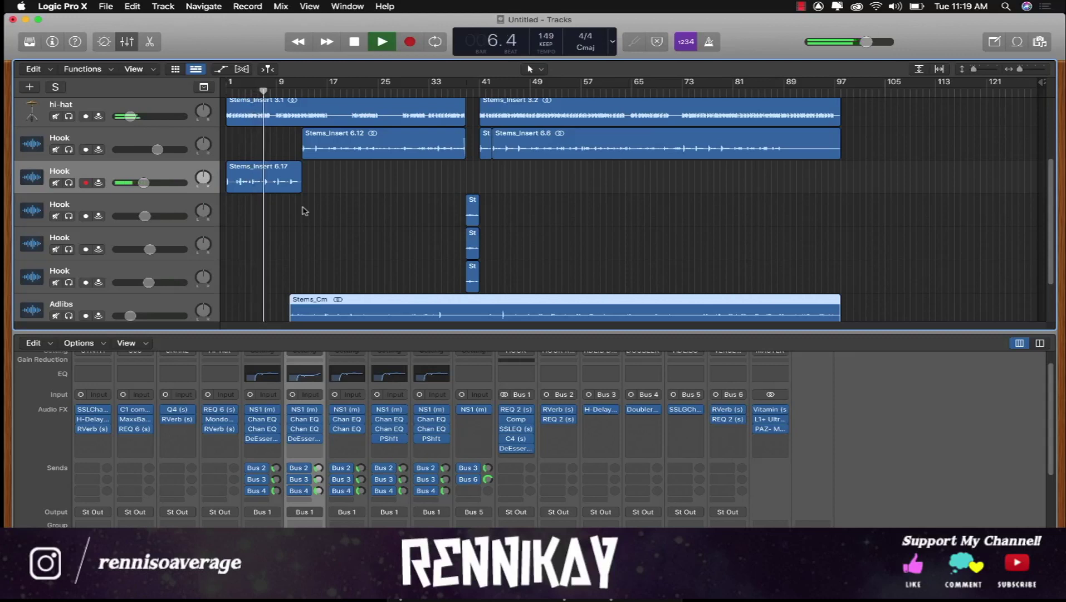
# Extend the original Hook region back to bar 9 and shorten the duplicate Hook region to end there.
pyautogui.click(295, 159)
pyautogui.moveTo(299, 157); pyautogui.dragTo(279, 152)
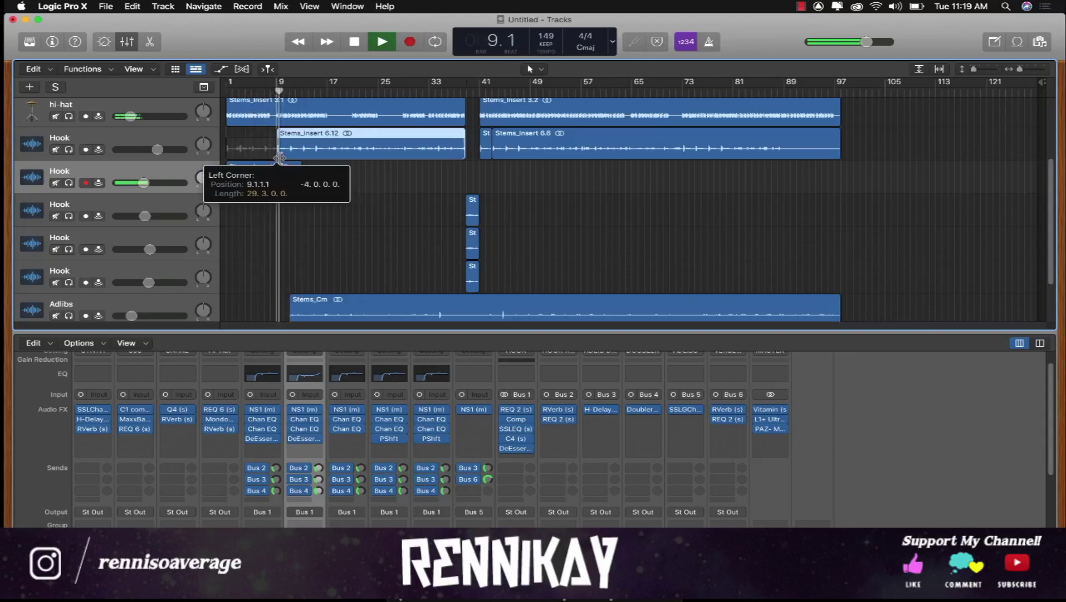
pyautogui.moveTo(300, 191); pyautogui.dragTo(276, 191)
# Replay the song from the beginning and slightly raise the duplicate Hook track's volume.
pyautogui.click(226, 91)
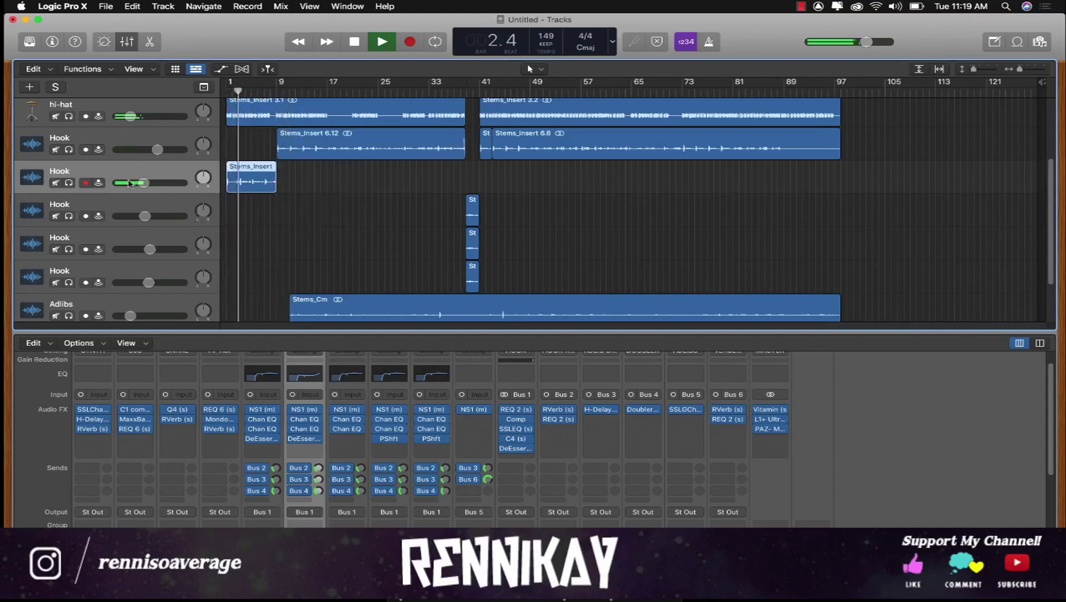
pyautogui.moveTo(143, 183); pyautogui.dragTo(145, 186)
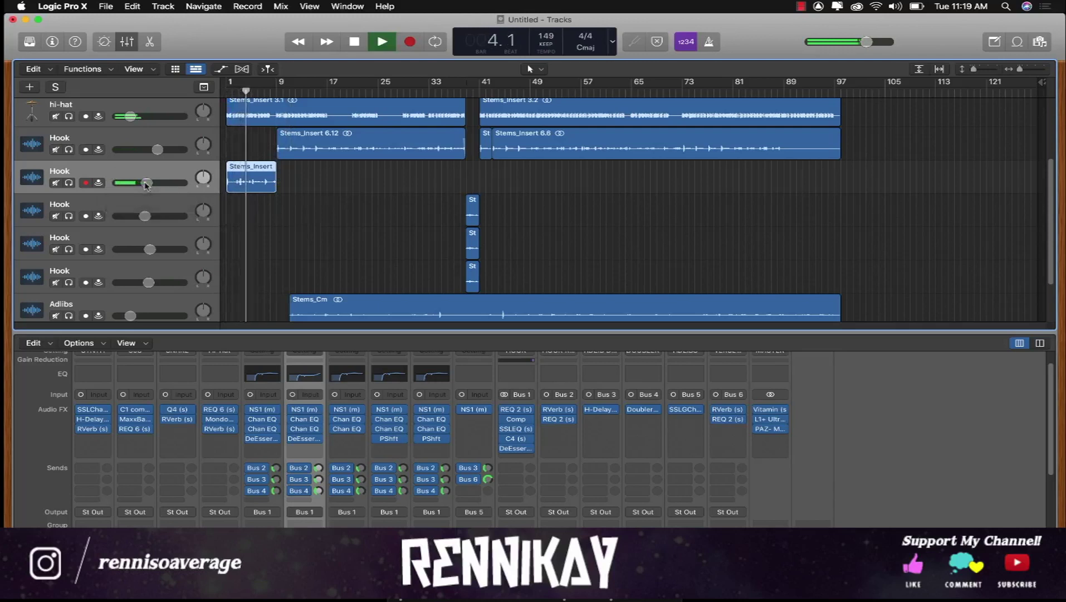
pyautogui.scroll(2, 400, 519)
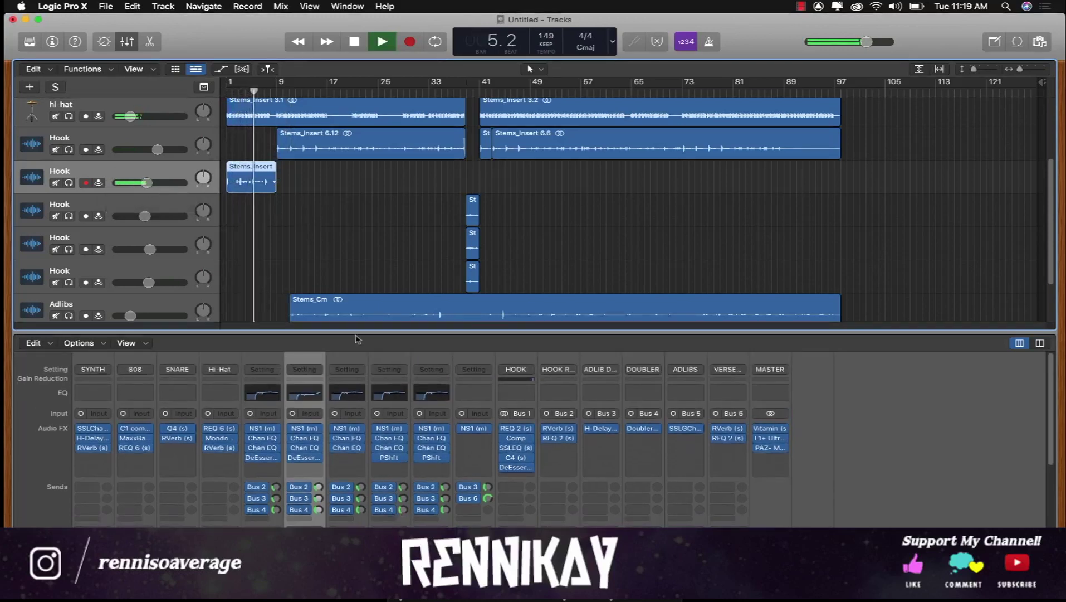
pyautogui.scroll(-2, 344, 309)
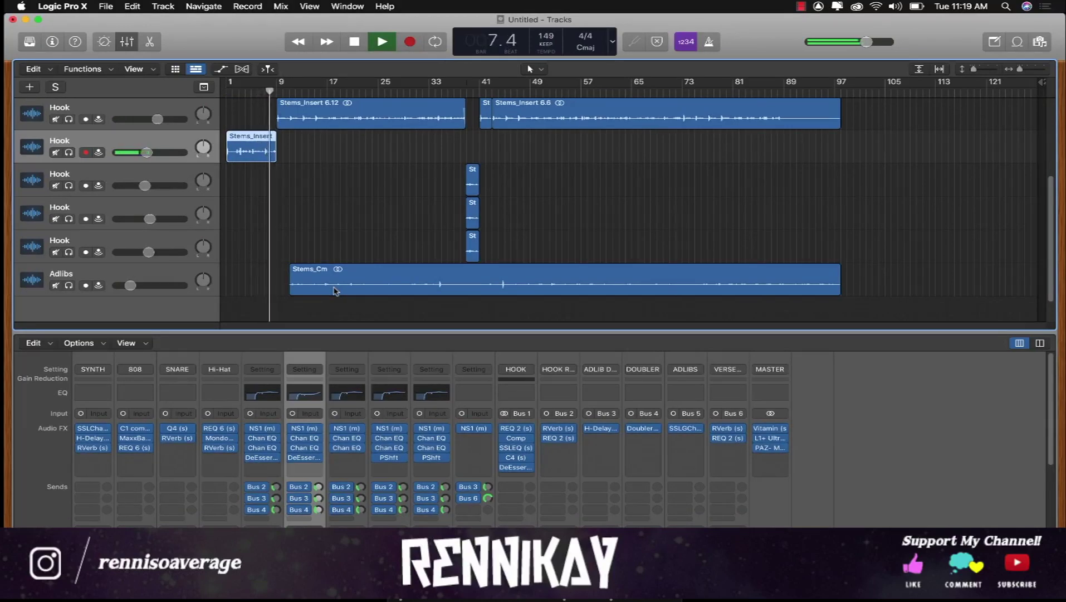
pyautogui.scroll(5, 279, 262)
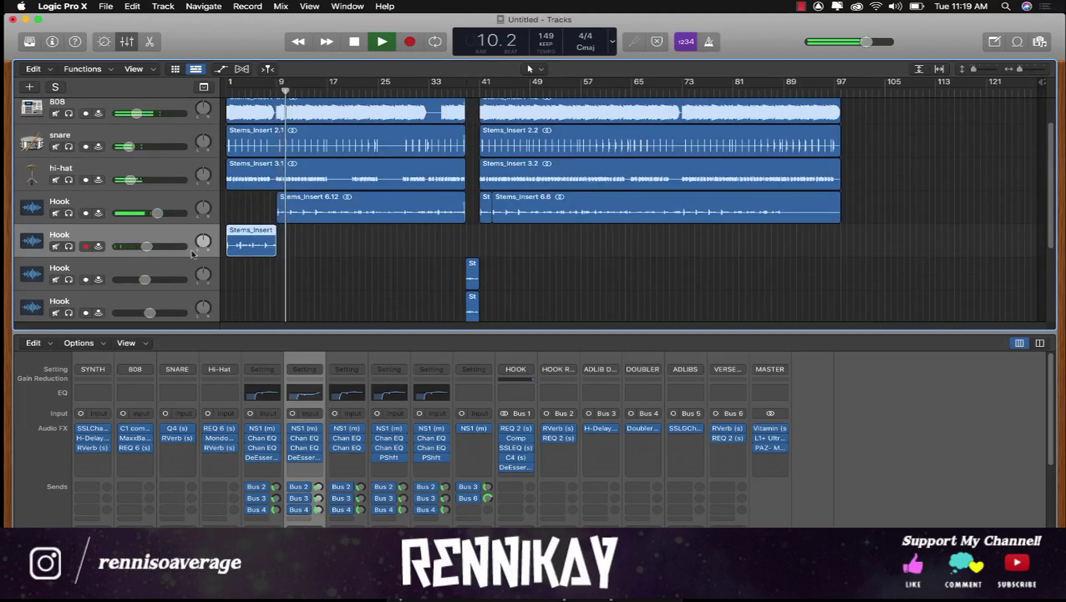
# Add a Channel EQ to the HOOK bus and cut 2.6 dB at 234 Hz.
pyautogui.click(160, 207)
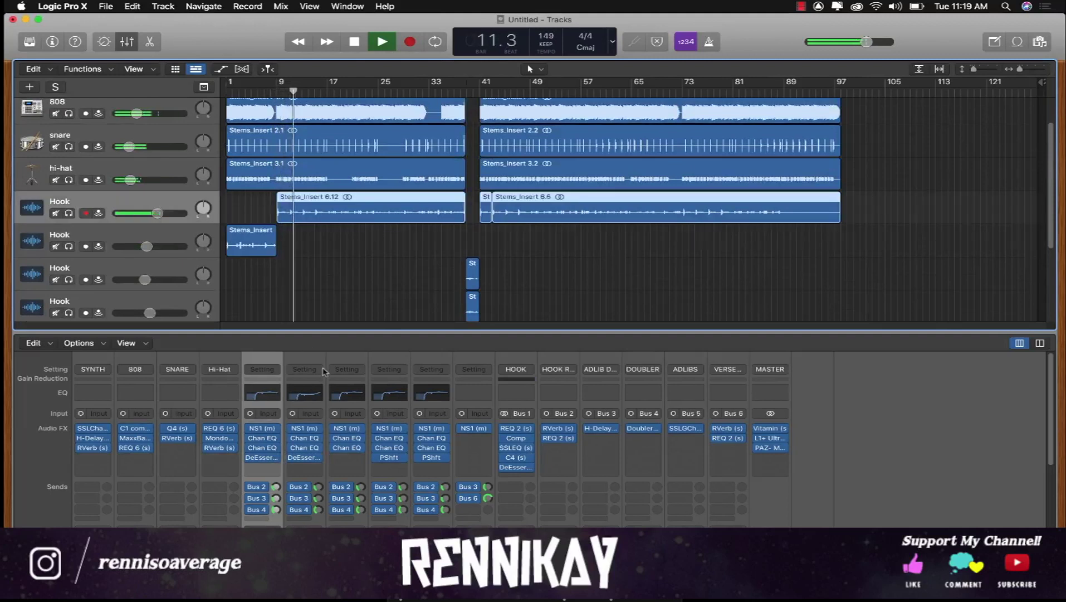
pyautogui.click(516, 457)
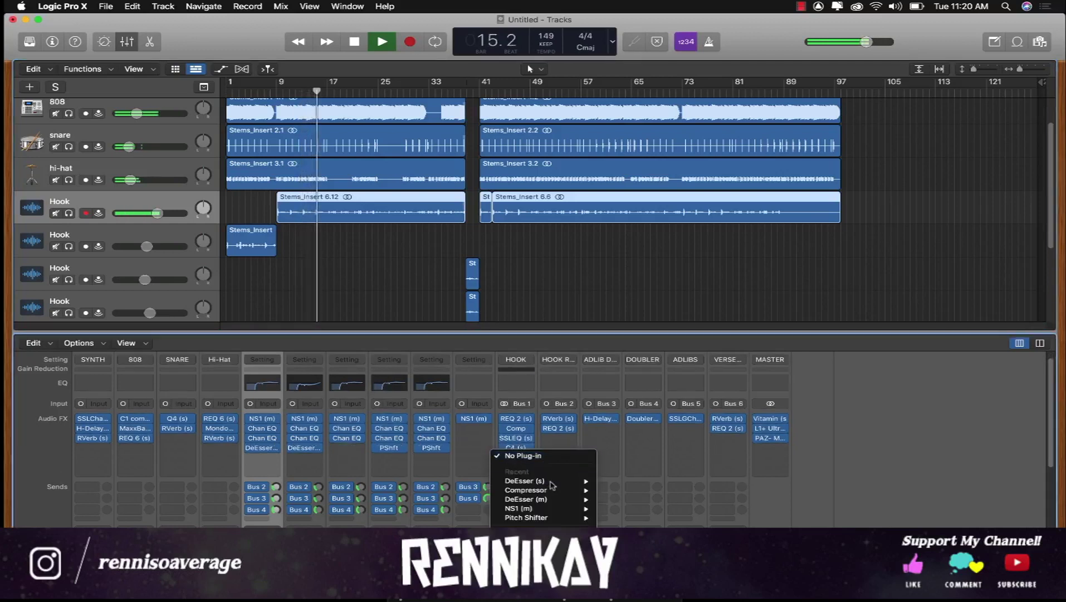
pyautogui.moveTo(539, 511)
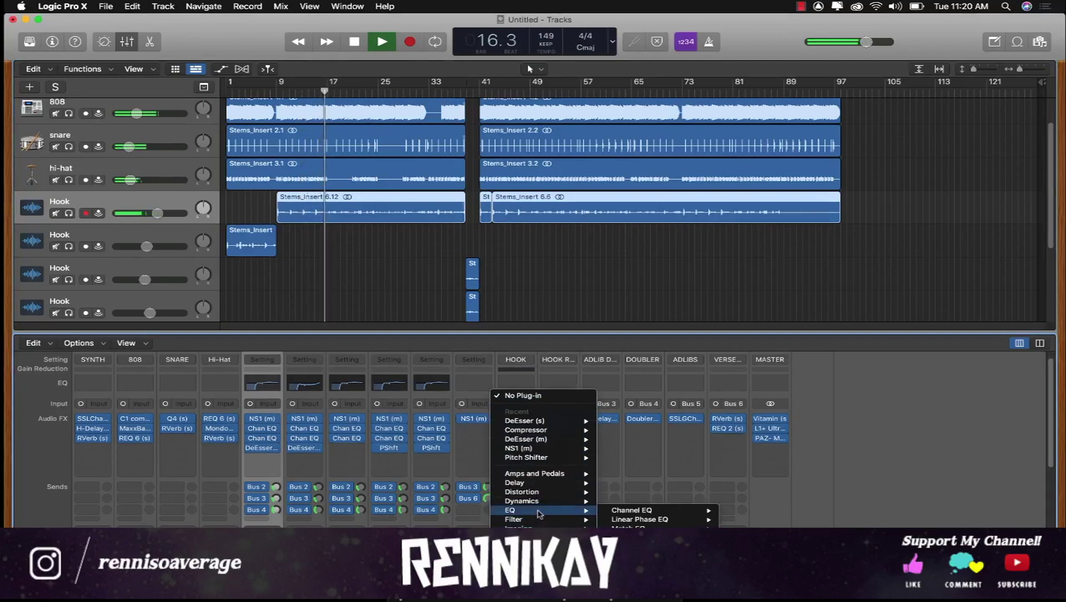
pyautogui.moveTo(641, 510)
pyautogui.click(736, 509)
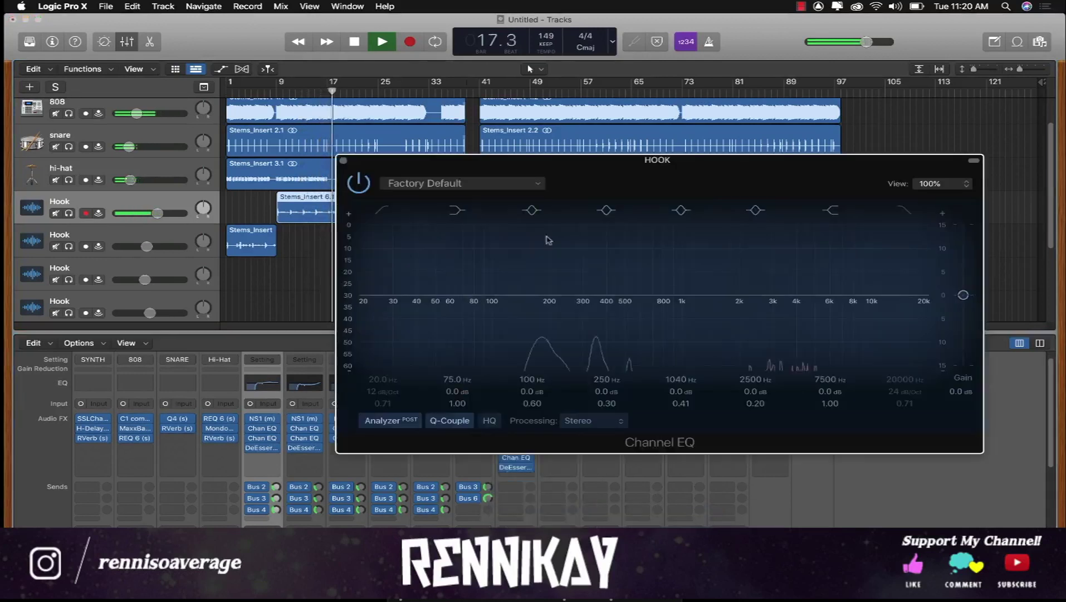
pyautogui.moveTo(683, 295); pyautogui.dragTo(562, 305)
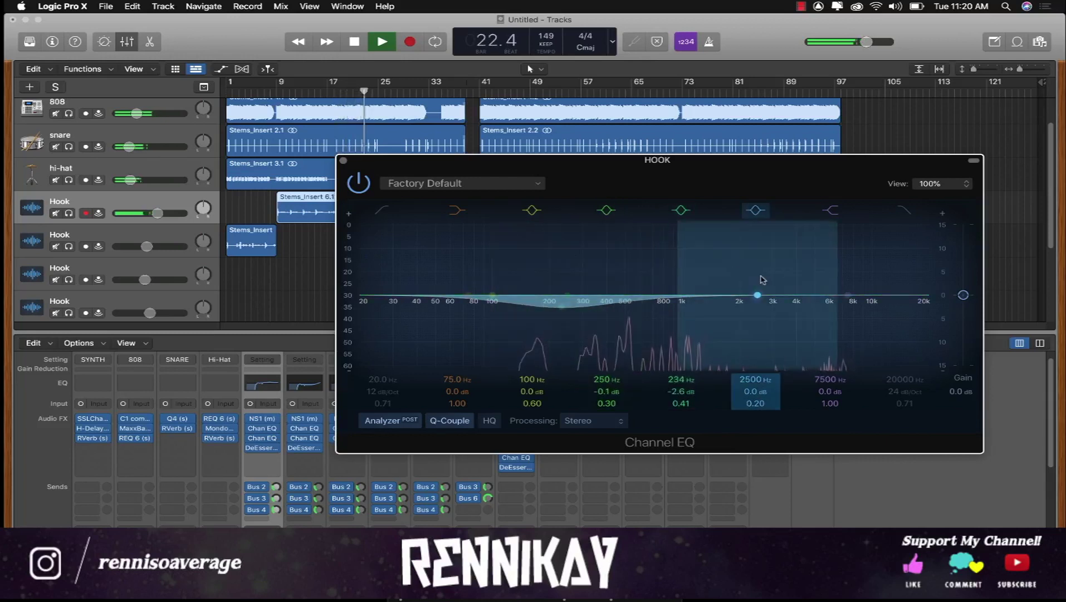
pyautogui.click(343, 161)
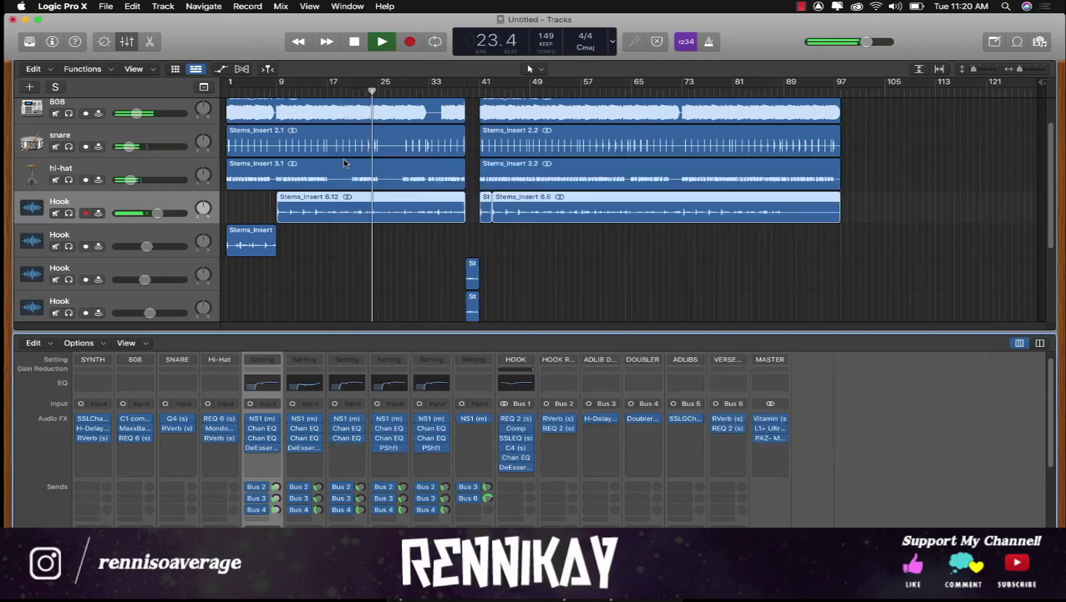
# Raise the main Hook track's volume slightly and check the output gain in the HOOK bus compressor.
pyautogui.click(157, 214)
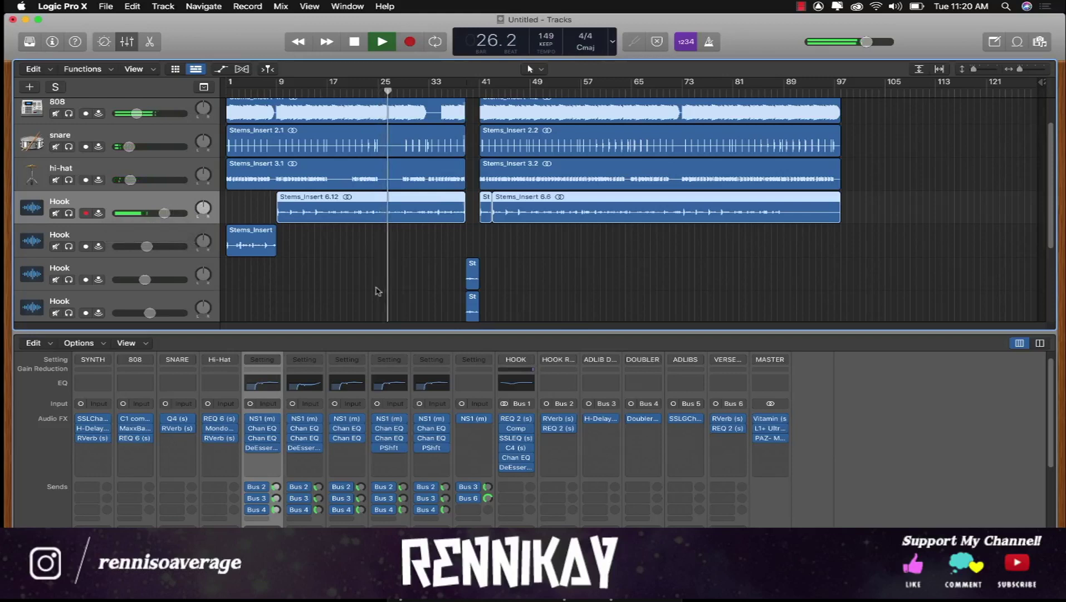
pyautogui.click(513, 429)
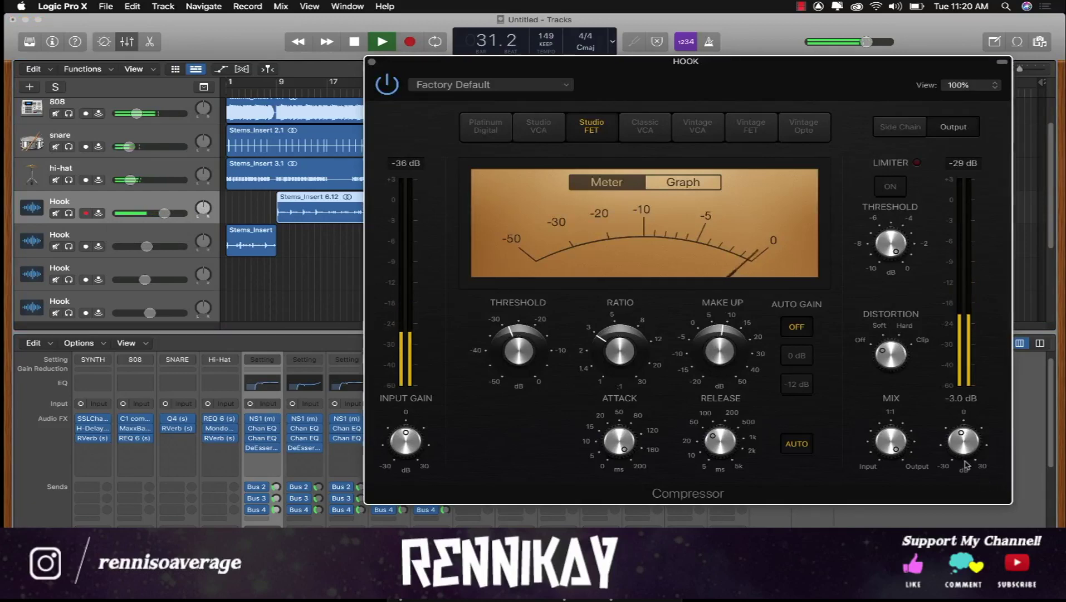
pyautogui.click(372, 63)
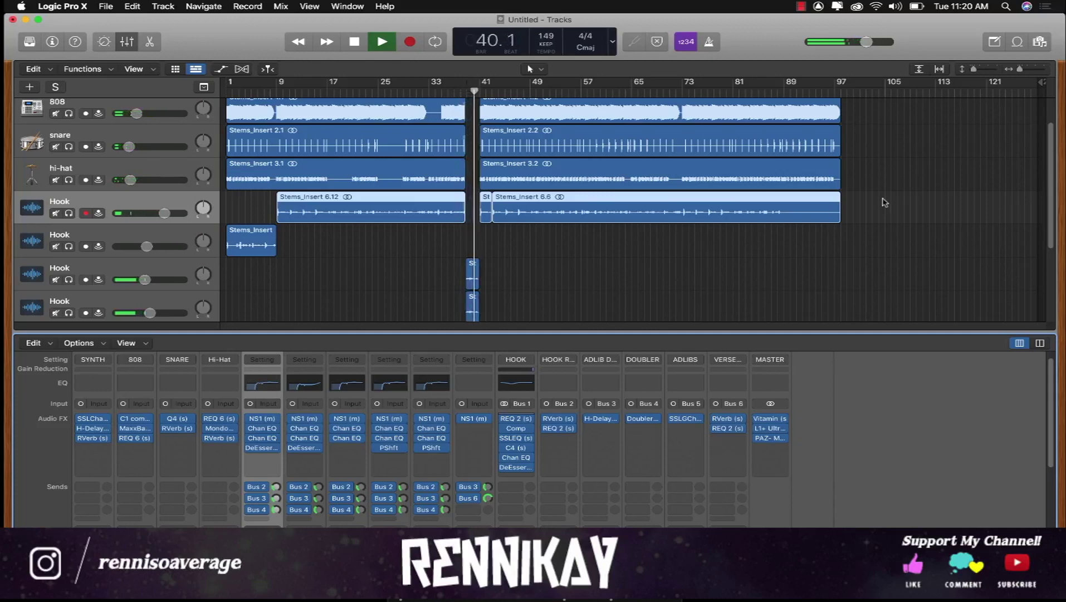
# Extend the melody, 808, snare, hi-hat and Hook regions before the break to just short of bar 39 and replay the transition.
pyautogui.moveTo(1020, 69); pyautogui.dragTo(1027, 70)
pyautogui.hscroll(6, 888, 207)
pyautogui.hscroll(6, 888, 207)
pyautogui.scroll(-1, 919, 145)
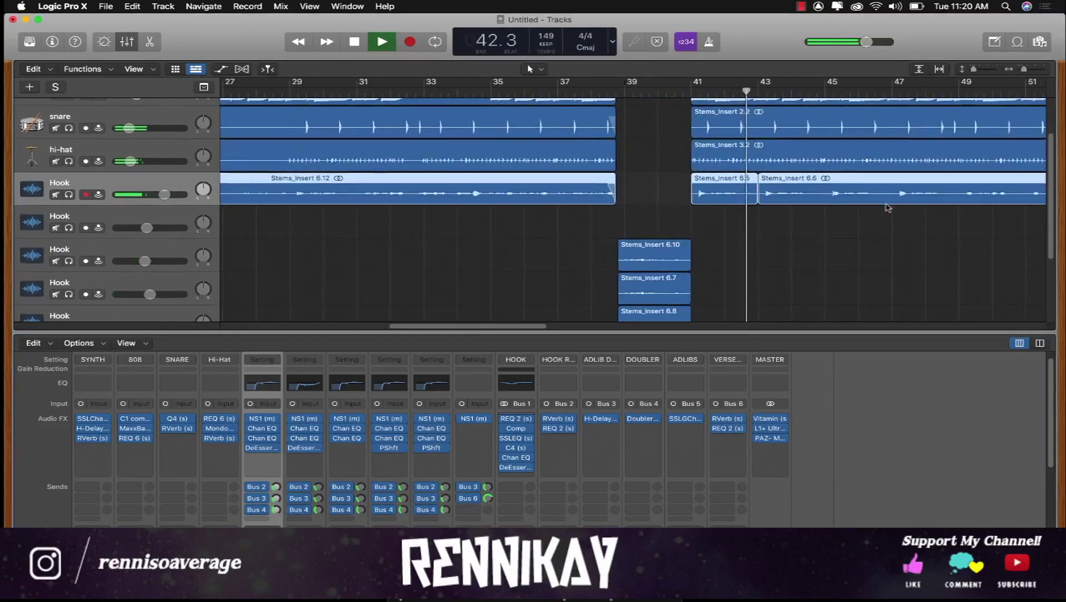
pyautogui.press('space')
pyautogui.moveTo(1025, 70); pyautogui.dragTo(1028, 71)
pyautogui.hscroll(4, 883, 203)
pyautogui.moveTo(705, 223); pyautogui.dragTo(728, 116)
pyautogui.press('space')
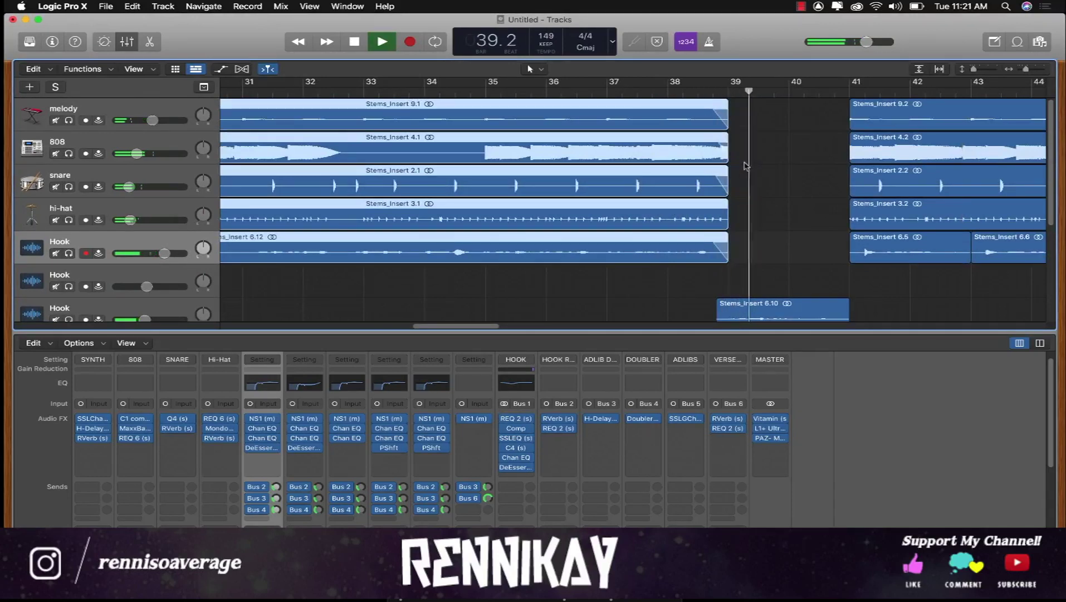
pyautogui.scroll(-2, 768, 200)
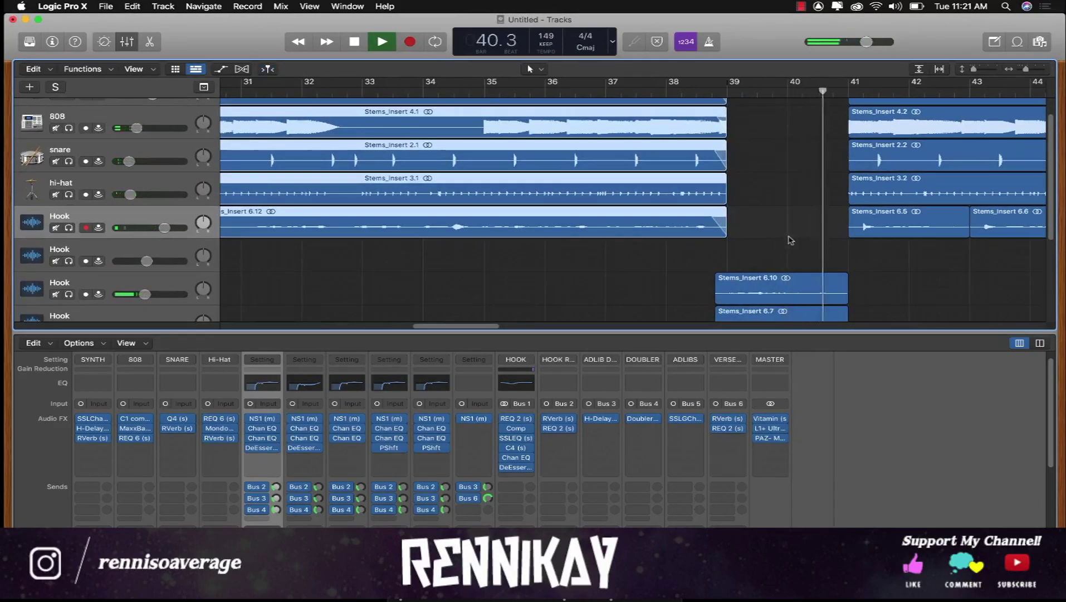
pyautogui.moveTo(1026, 69)
pyautogui.mouseDown()
pyautogui.moveTo(972, 70)
pyautogui.moveTo(1023, 70)
pyautogui.mouseUp()
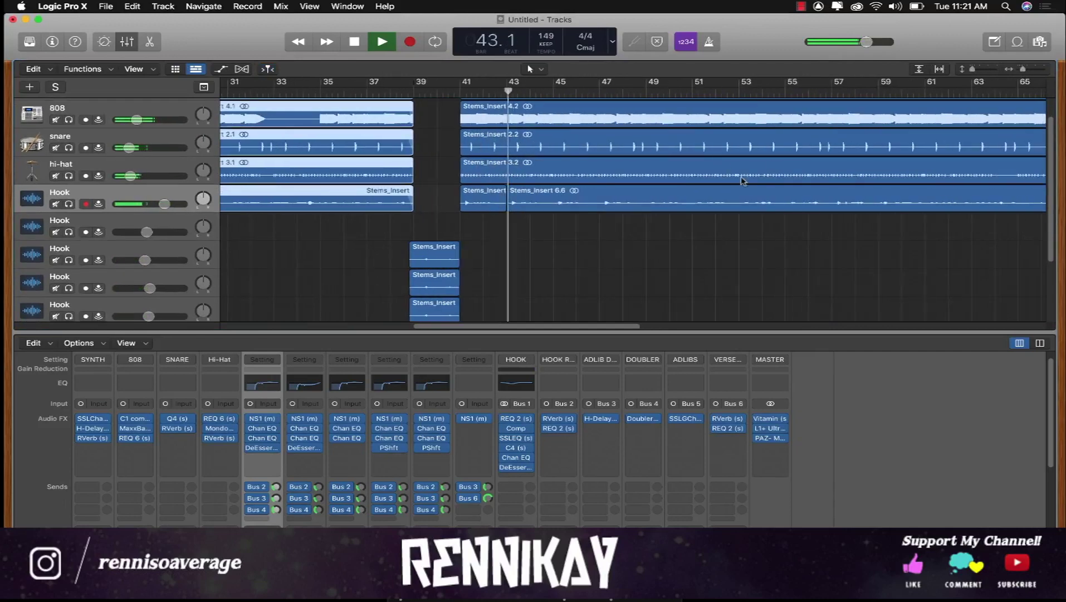
# Audition the later section from bar 49 onward and stop playback just before bar 63.
pyautogui.click(650, 90)
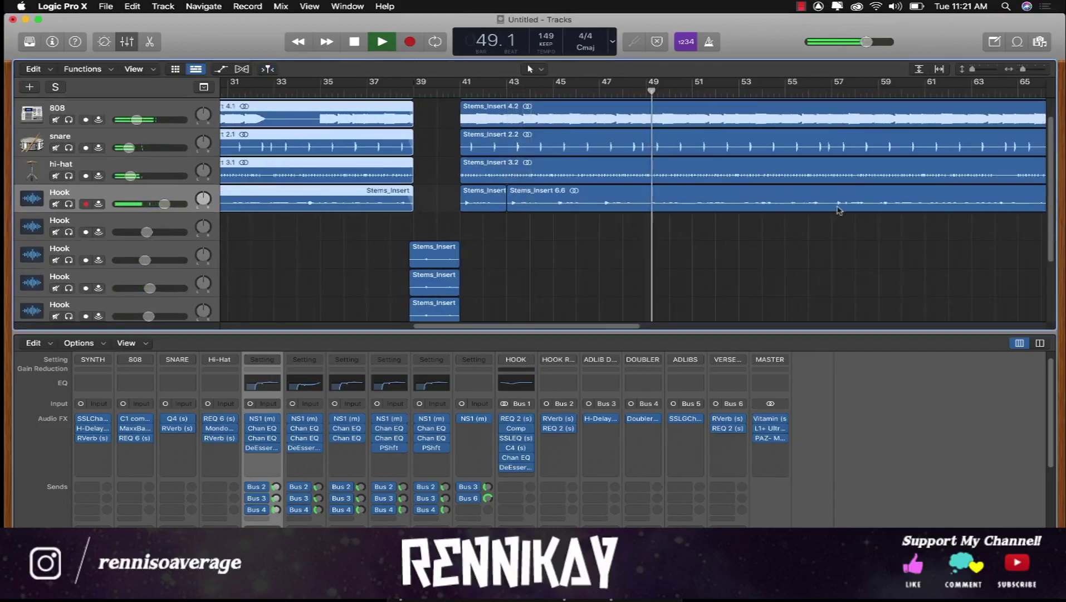
pyautogui.hscroll(3, 838, 208)
pyautogui.scroll(2, 839, 201)
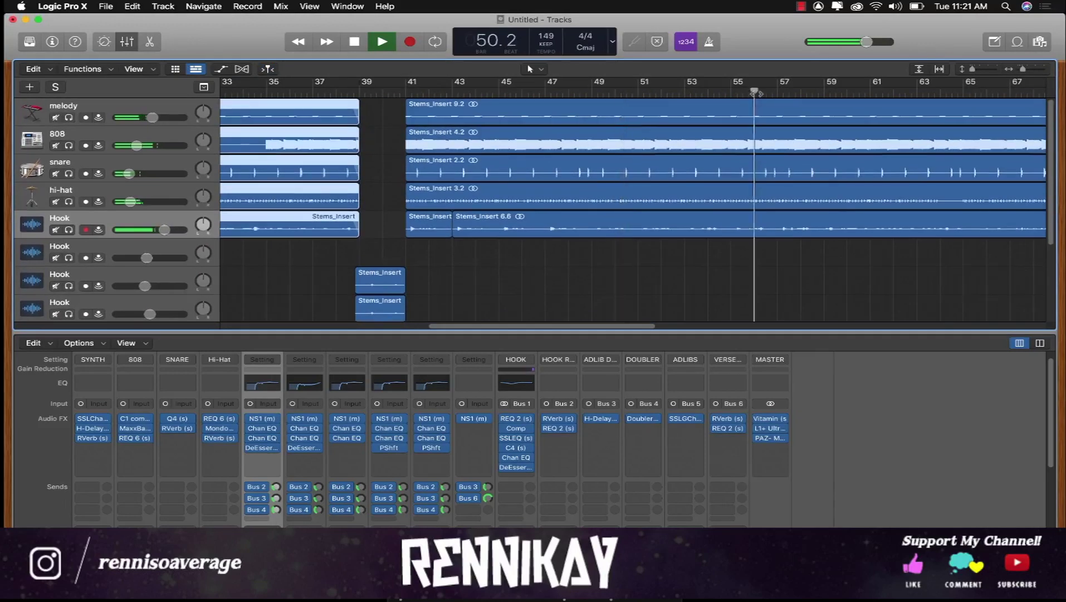
pyautogui.hscroll(2, 827, 228)
pyautogui.hscroll(5, 827, 228)
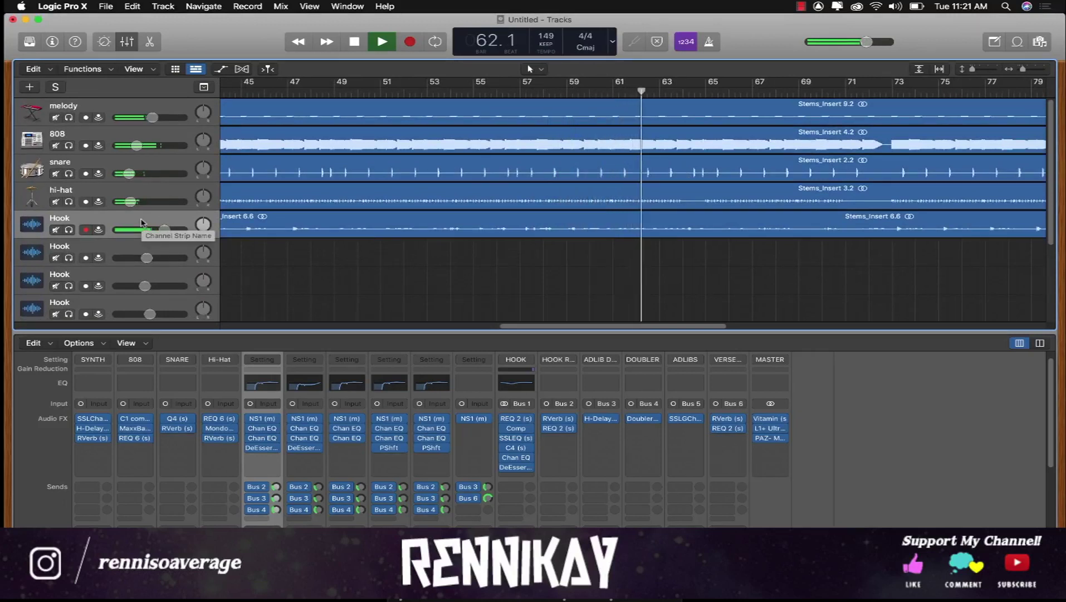
pyautogui.press('space')
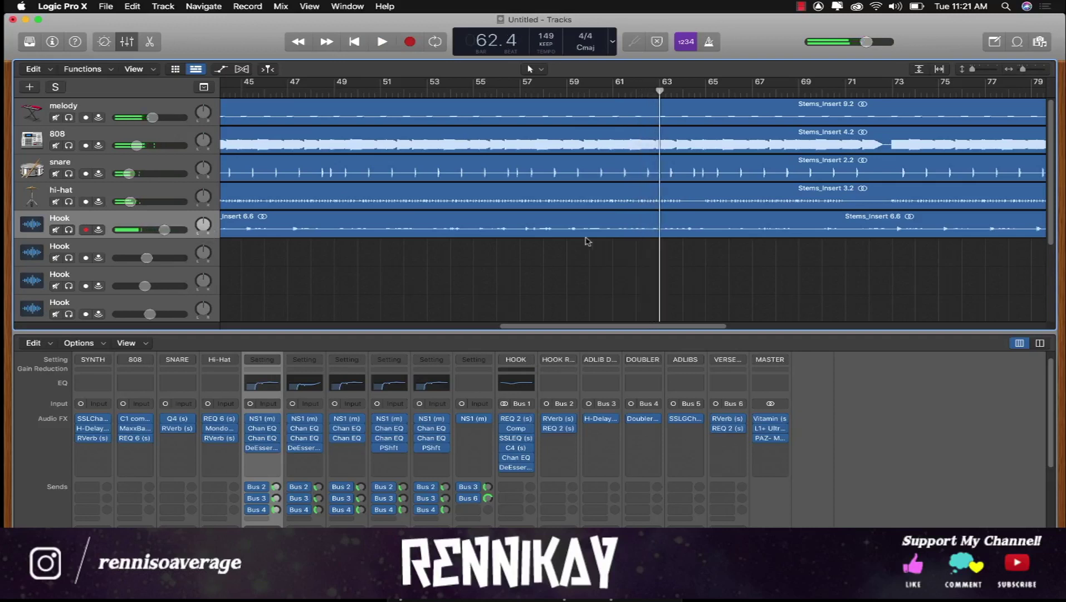
# Split the melody, 808, snare, hi-hat and Hook regions at bars 63 and 65, and delete the four instrumental segments between them.
pyautogui.click(664, 235)
pyautogui.moveTo(682, 279); pyautogui.dragTo(707, 91)
pyautogui.press('cmd+t')
pyautogui.press('cmd+t')
pyautogui.click(689, 199)
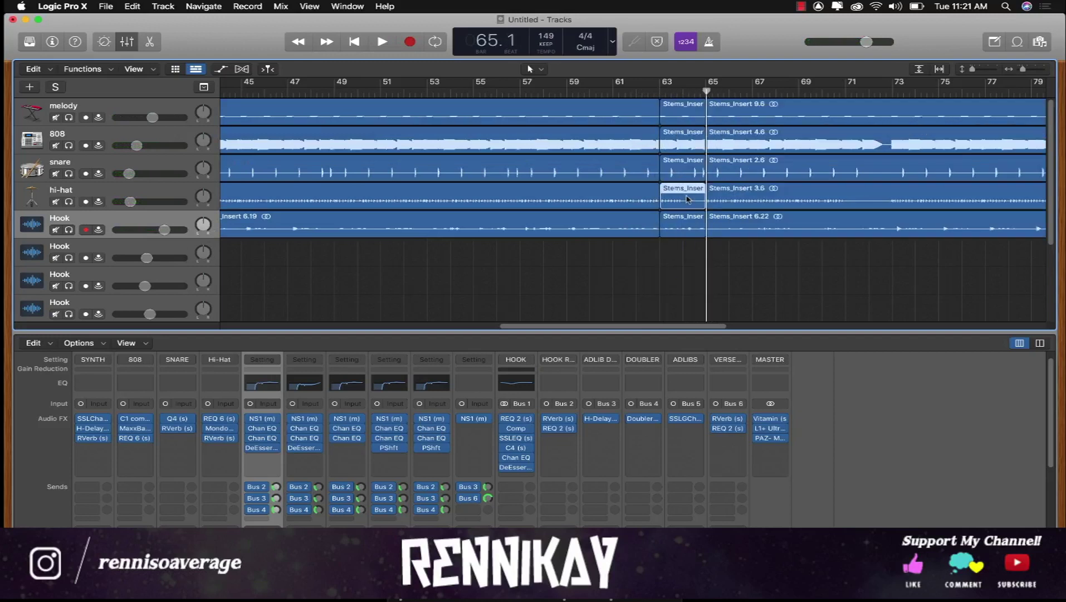
pyautogui.press('Delete')
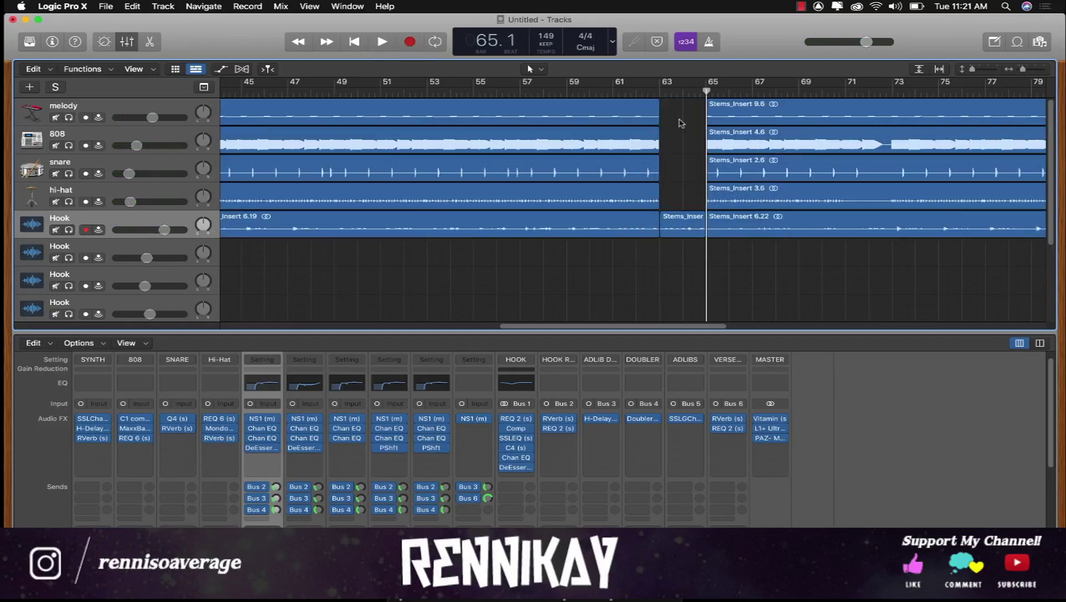
# Move the Hook segment at bars 63–65 to the third Hook track, audition the break, and move it on to the fourth Hook track.
pyautogui.scroll(-1, 683, 283)
pyautogui.moveTo(676, 202); pyautogui.dragTo(671, 228)
pyautogui.click(614, 91)
pyautogui.press('space')
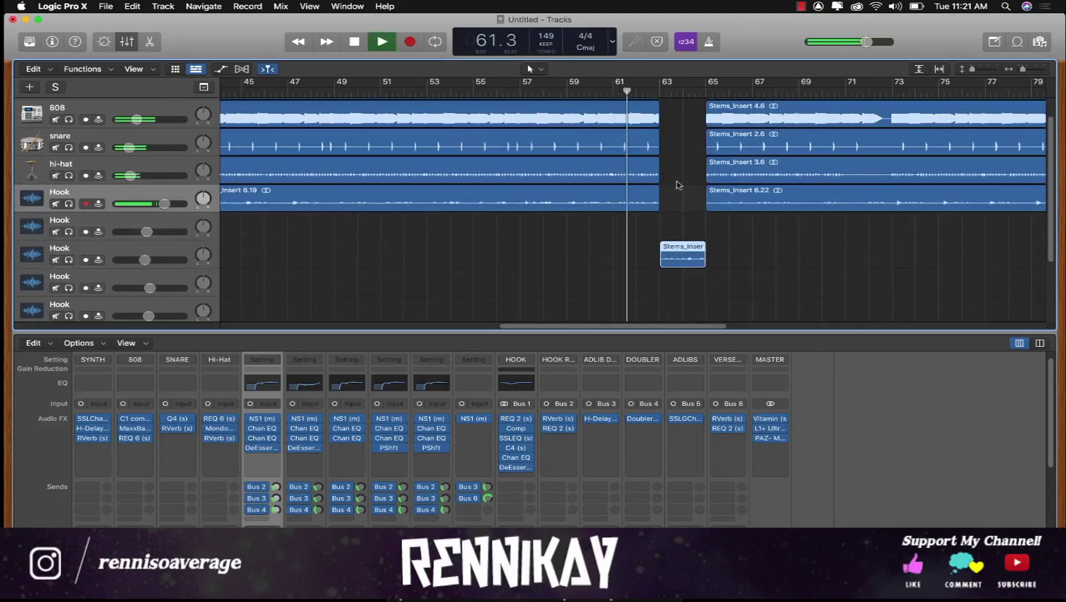
pyautogui.scroll(1, 679, 185)
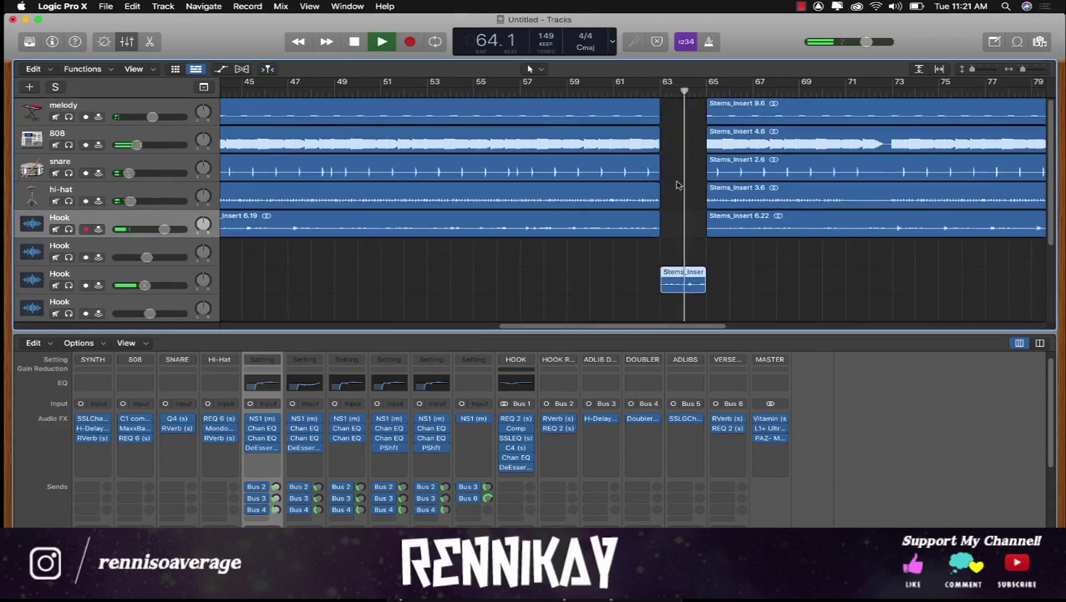
pyautogui.scroll(-1, 679, 185)
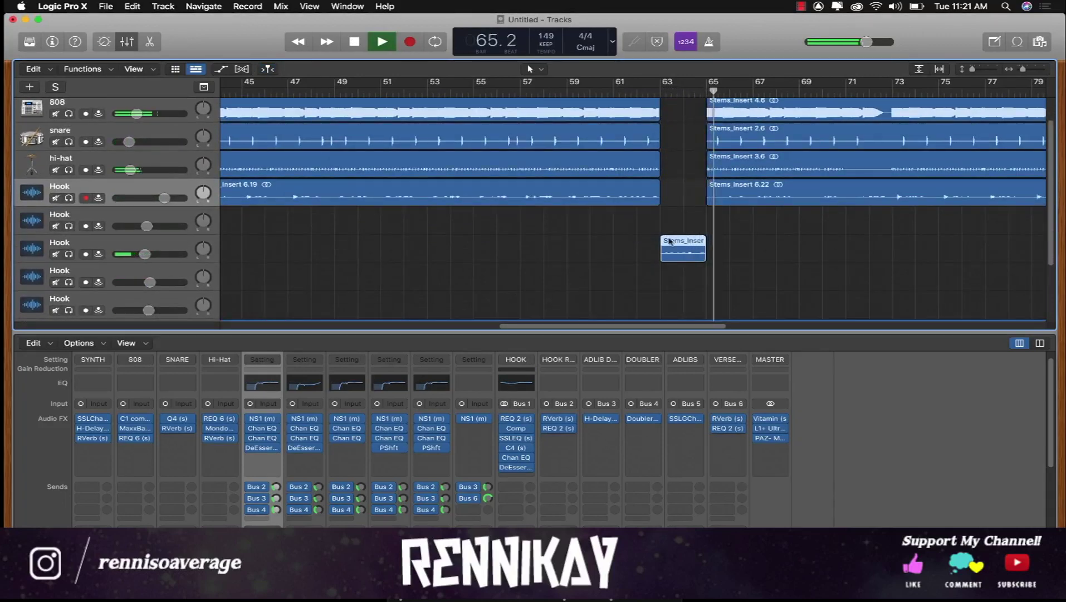
pyautogui.moveTo(678, 254); pyautogui.dragTo(680, 281)
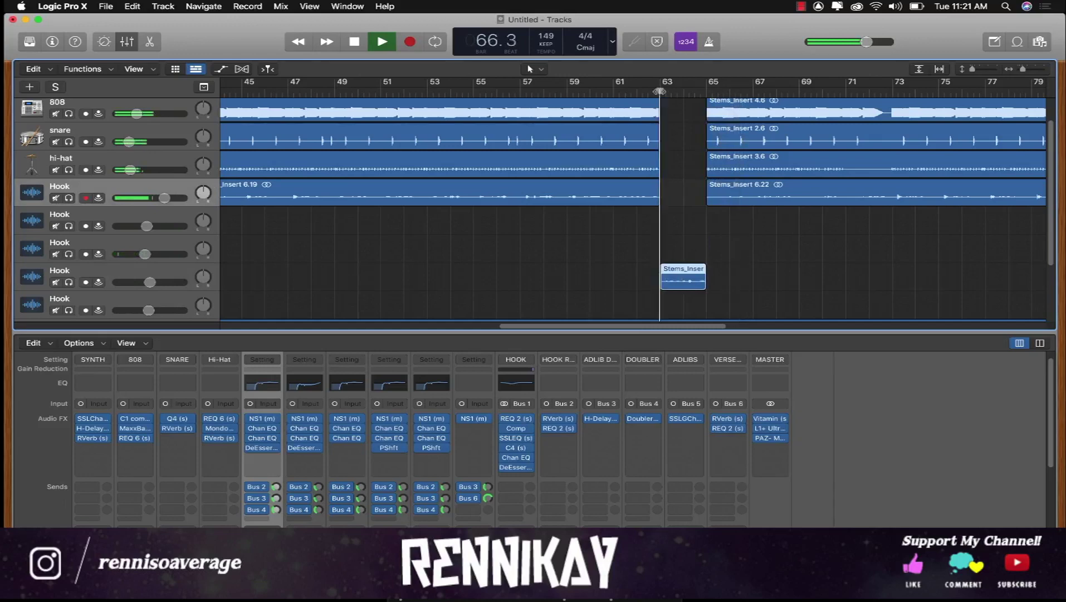
pyautogui.scroll(-1, 202, 238)
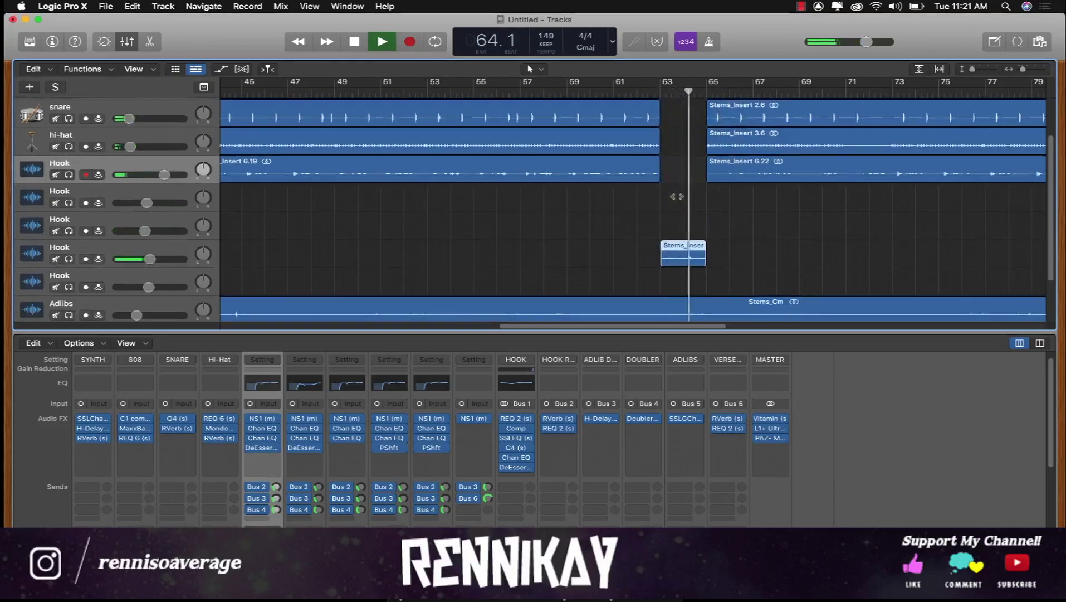
# Duplicate the fourth Hook track together with its bar 63–65 segment and delete that segment from the original track.
pyautogui.click(221, 246)
pyautogui.scroll(-1, 280, 263)
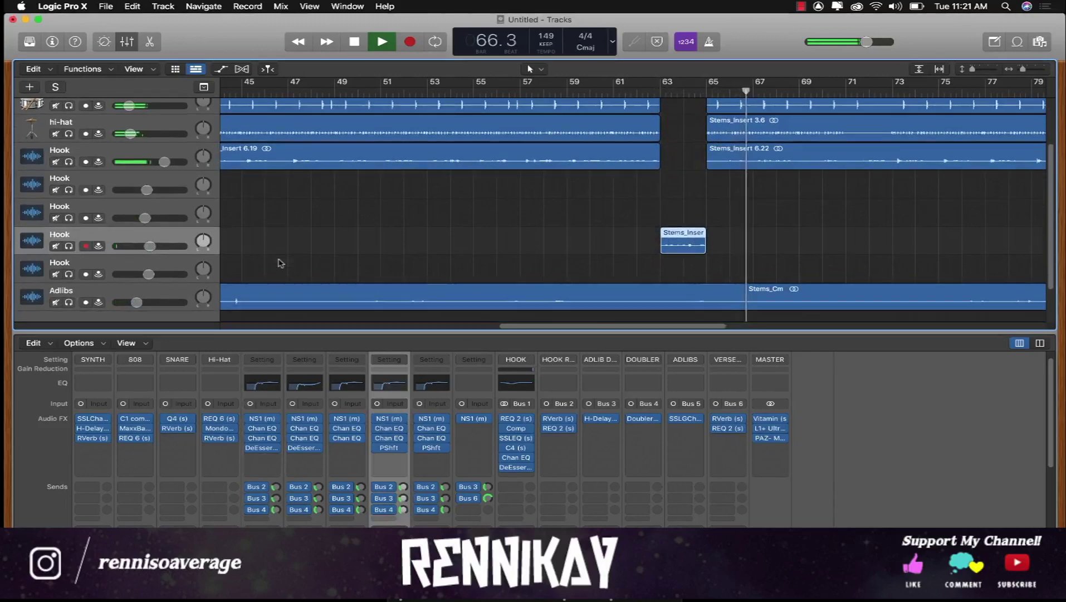
pyautogui.moveTo(114, 240); pyautogui.dragTo(113, 262)
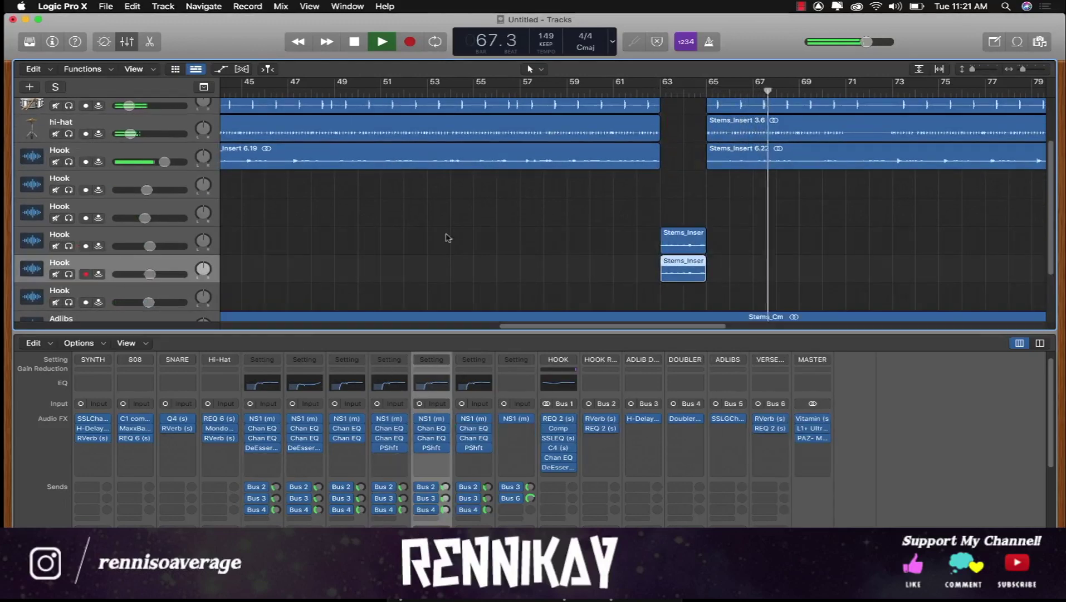
pyautogui.click(679, 240)
pyautogui.press('Delete')
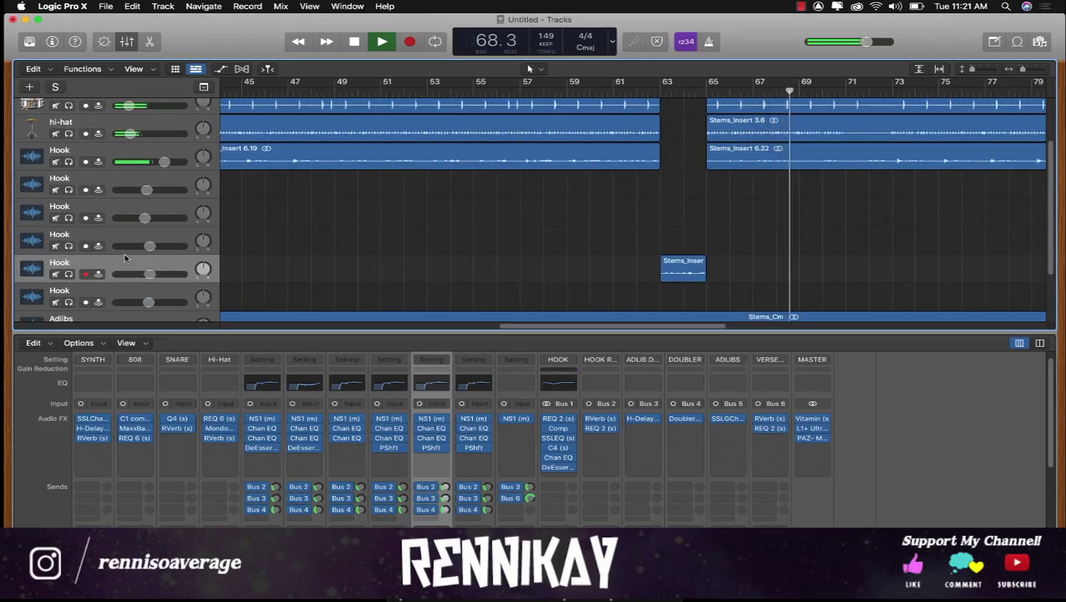
# Check the Pitch Shifter settings on the duplicated pitch-shifted Hook track.
pyautogui.click(433, 448)
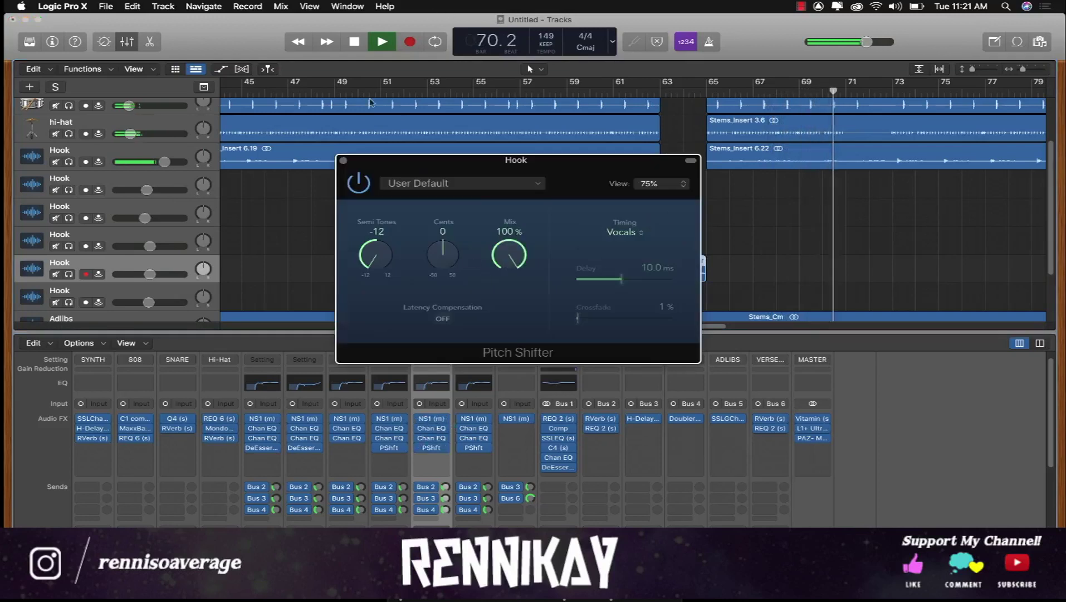
pyautogui.click(343, 160)
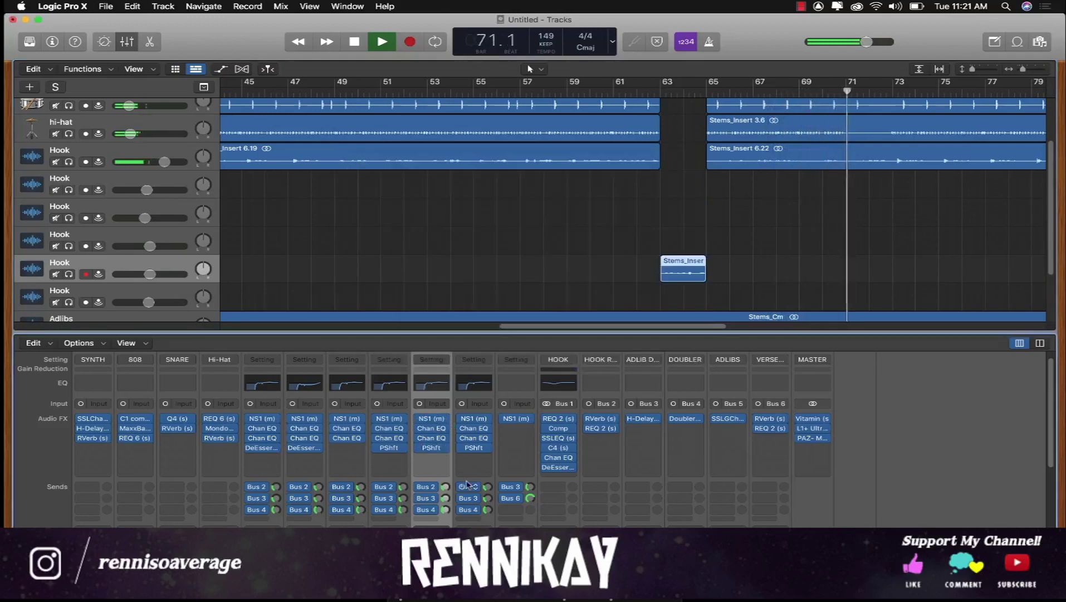
pyautogui.click(127, 223)
pyautogui.click(118, 260)
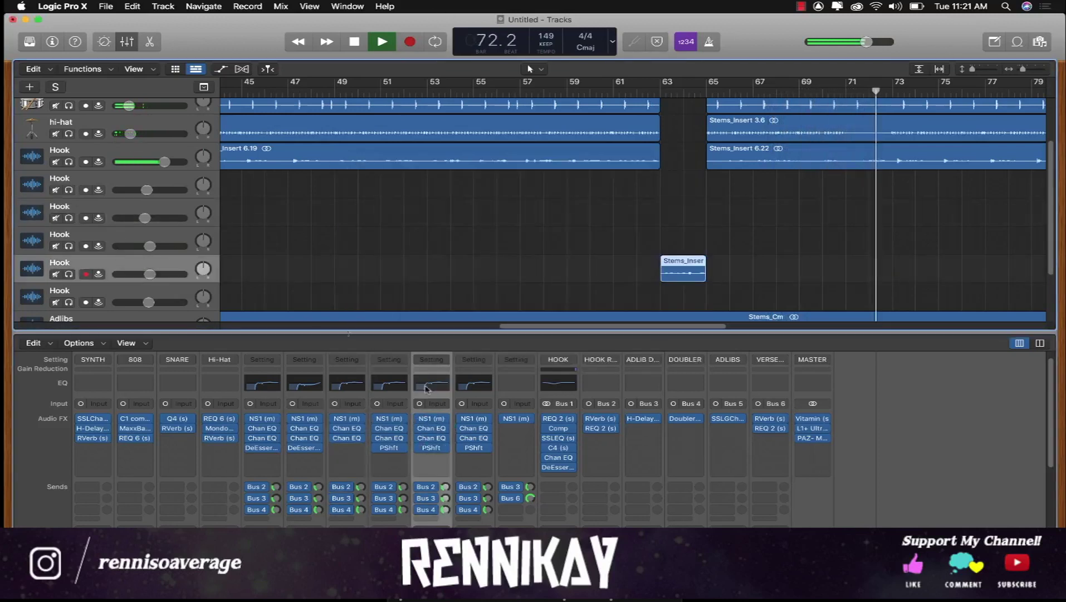
# Add a OneKnob Driver after the Pitch Shifter on the duplicated Hook track and set its drive to about 6.
pyautogui.click(425, 458)
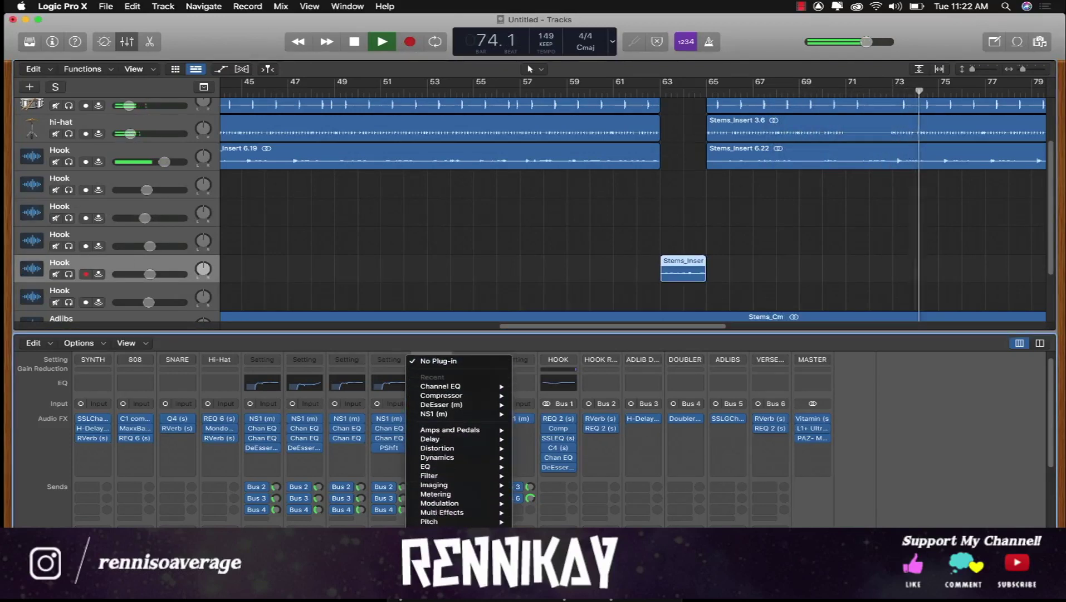
pyautogui.moveTo(558, 574)
pyautogui.scroll(-10, 664, 492)
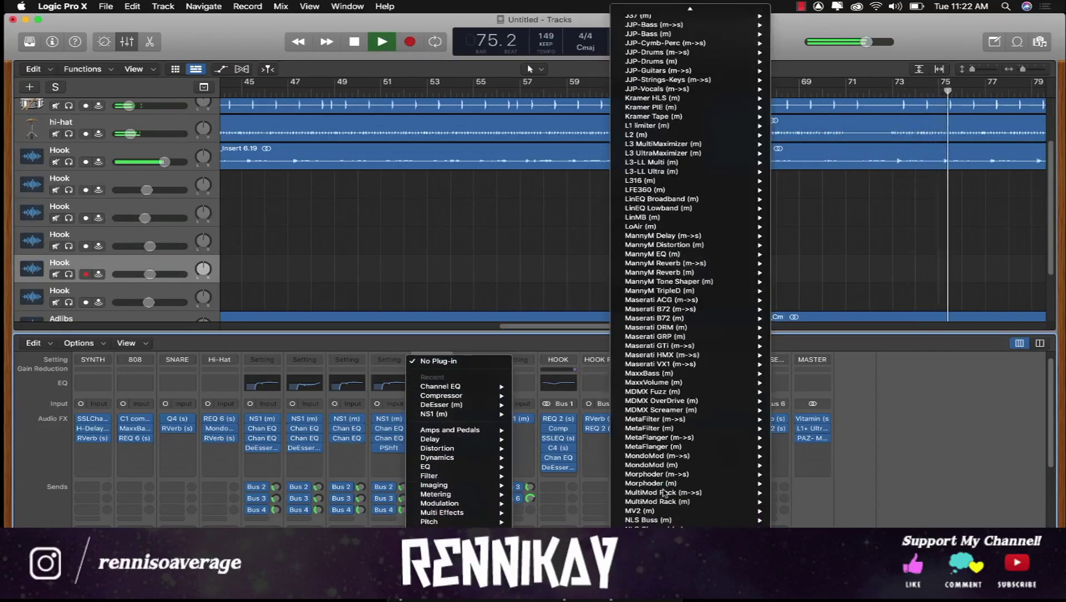
pyautogui.scroll(-1, 665, 493)
pyautogui.click(662, 541)
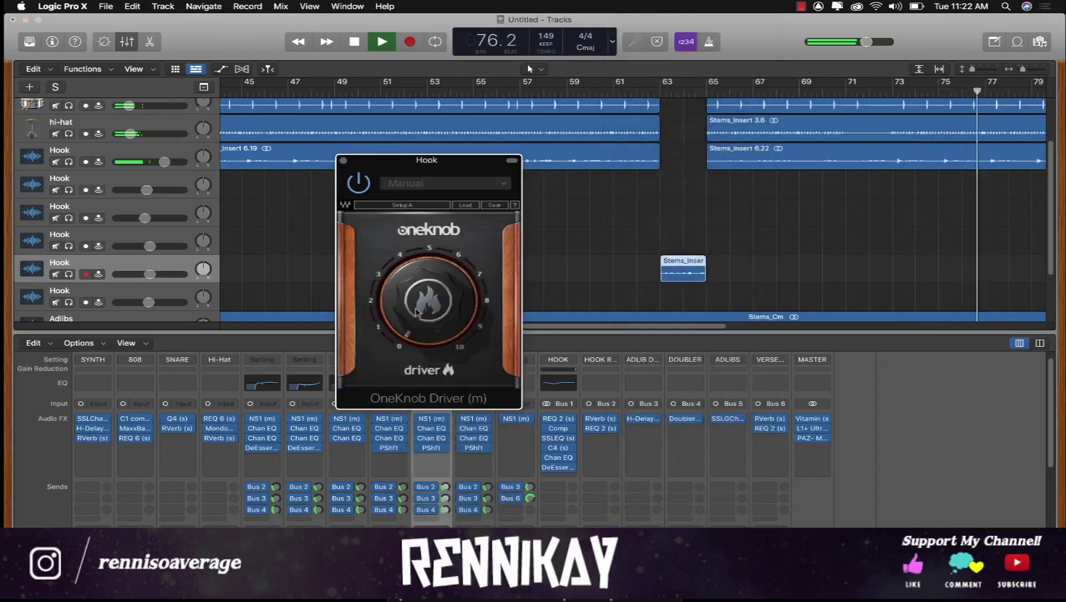
pyautogui.moveTo(417, 312); pyautogui.dragTo(416, 278)
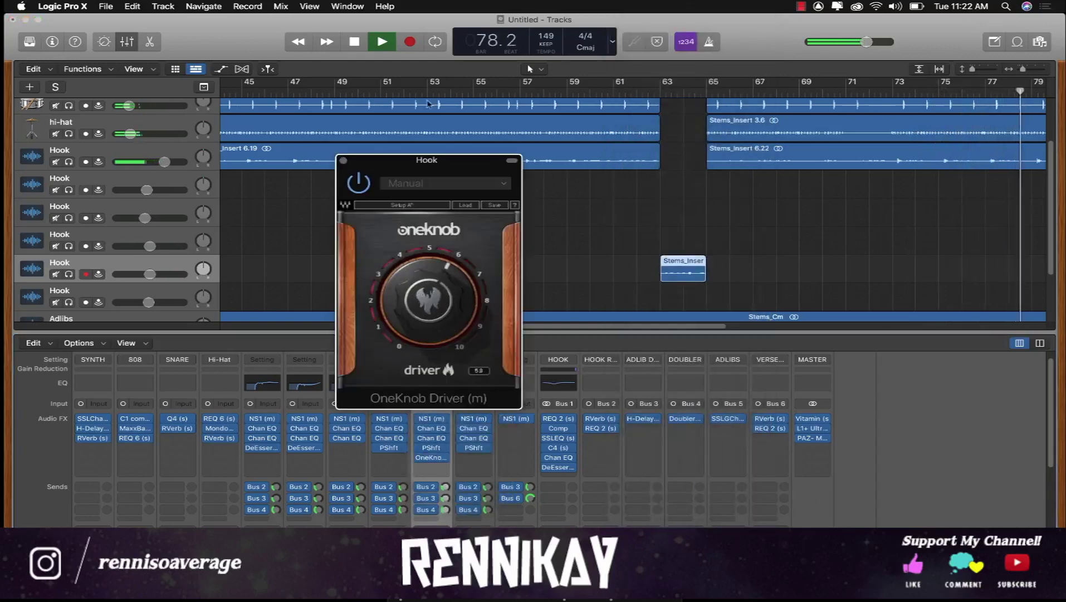
pyautogui.click(344, 161)
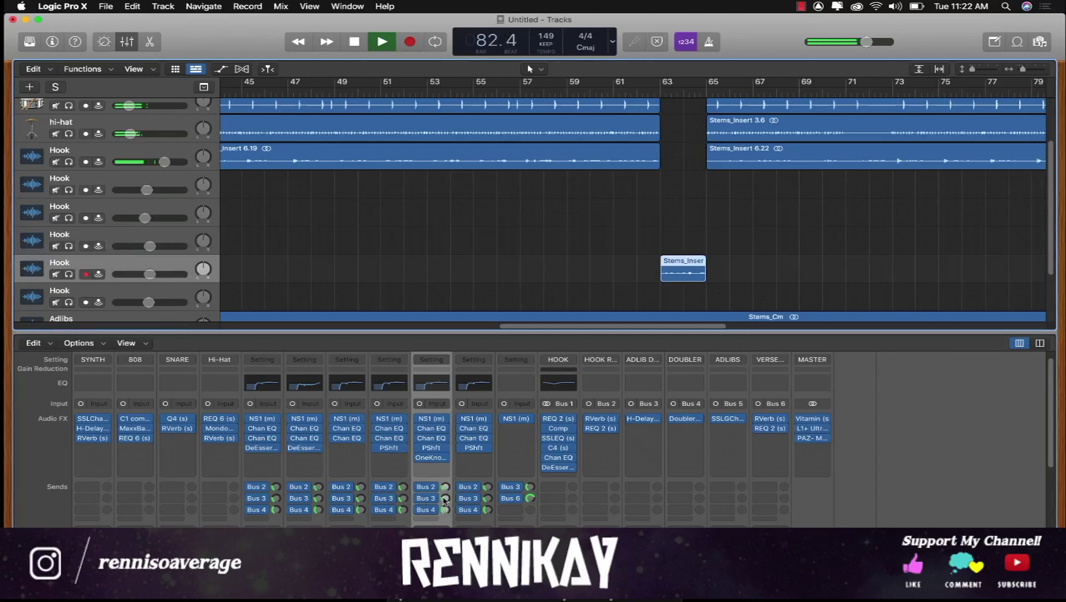
# Raise the distorted Hook track's Bus 2 send to -8.8 dB and lower its volume to about -11 dB during the bar 63 break.
pyautogui.moveTo(445, 487); pyautogui.dragTo(445, 483)
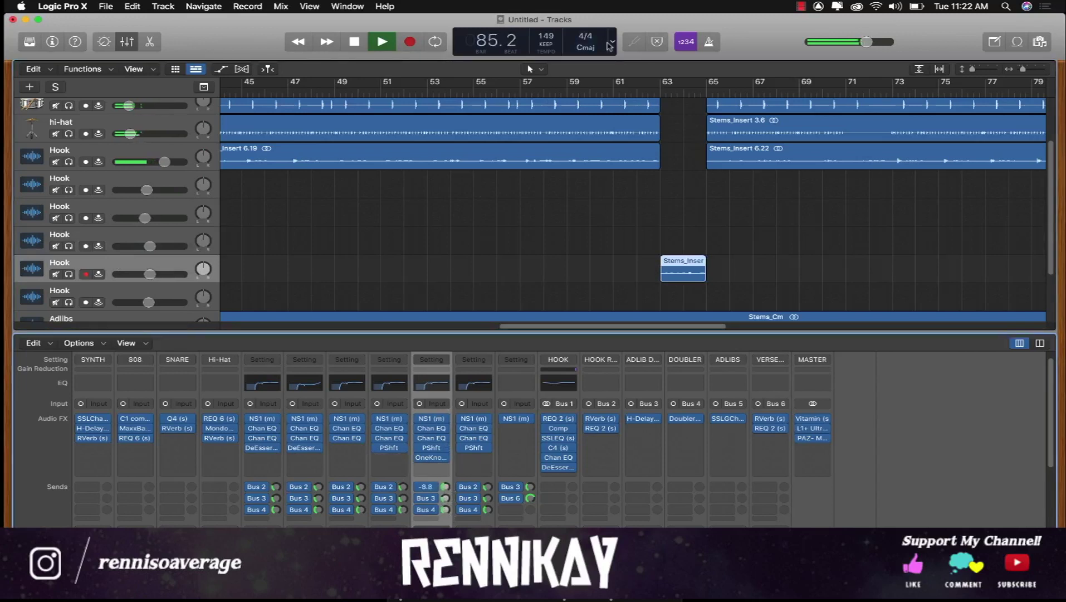
pyautogui.click(626, 90)
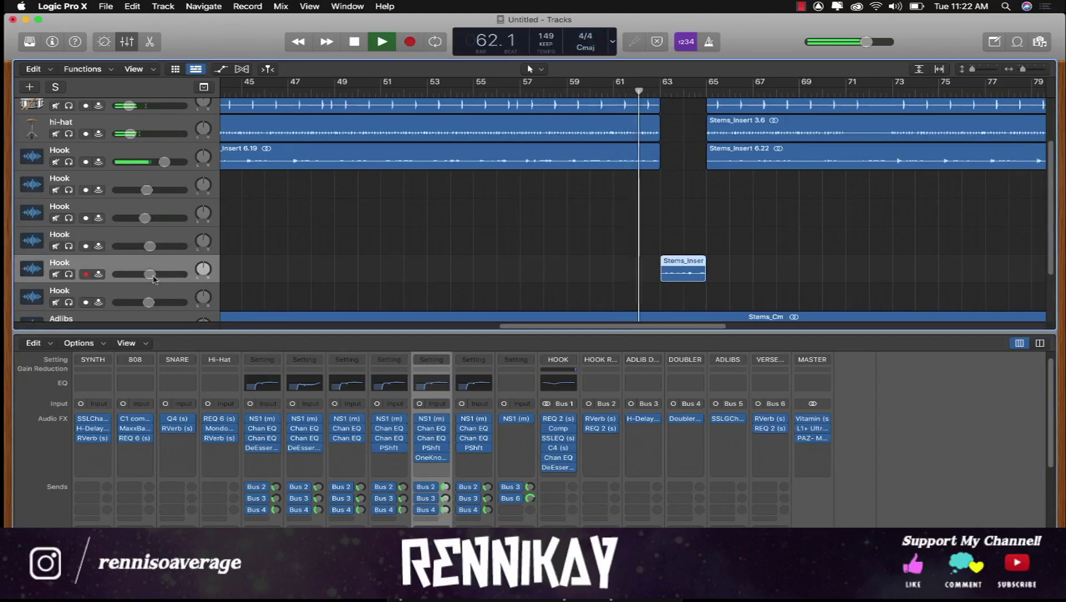
pyautogui.moveTo(149, 274); pyautogui.dragTo(141, 274)
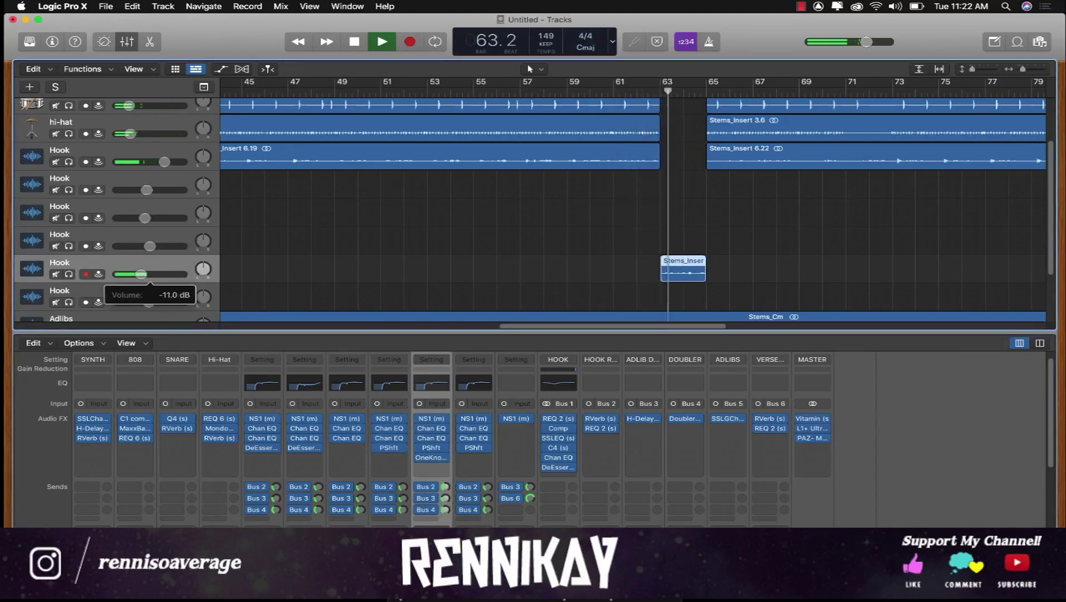
# Extend the 808 region ending at bar 63 through the break to bar 65 and audition it.
pyautogui.scroll(3, 598, 205)
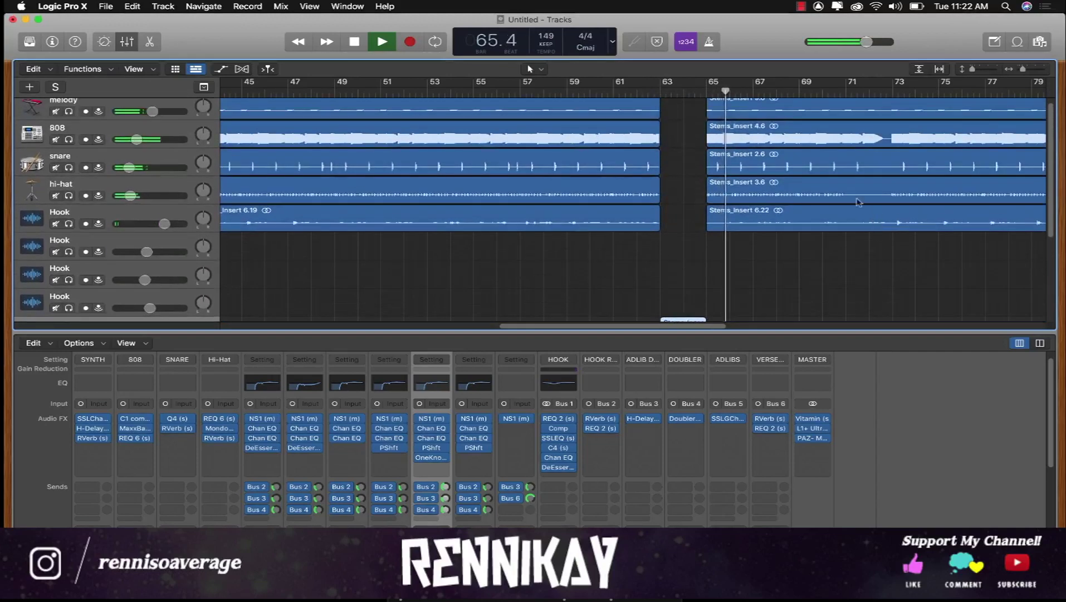
pyautogui.scroll(1, 727, 150)
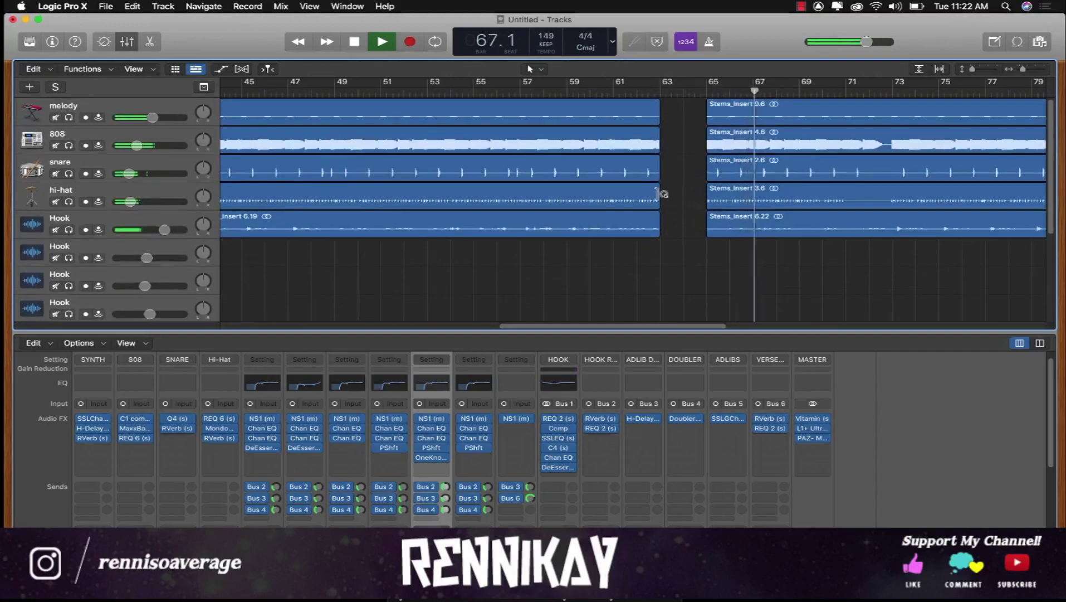
pyautogui.moveTo(664, 147); pyautogui.dragTo(706, 149)
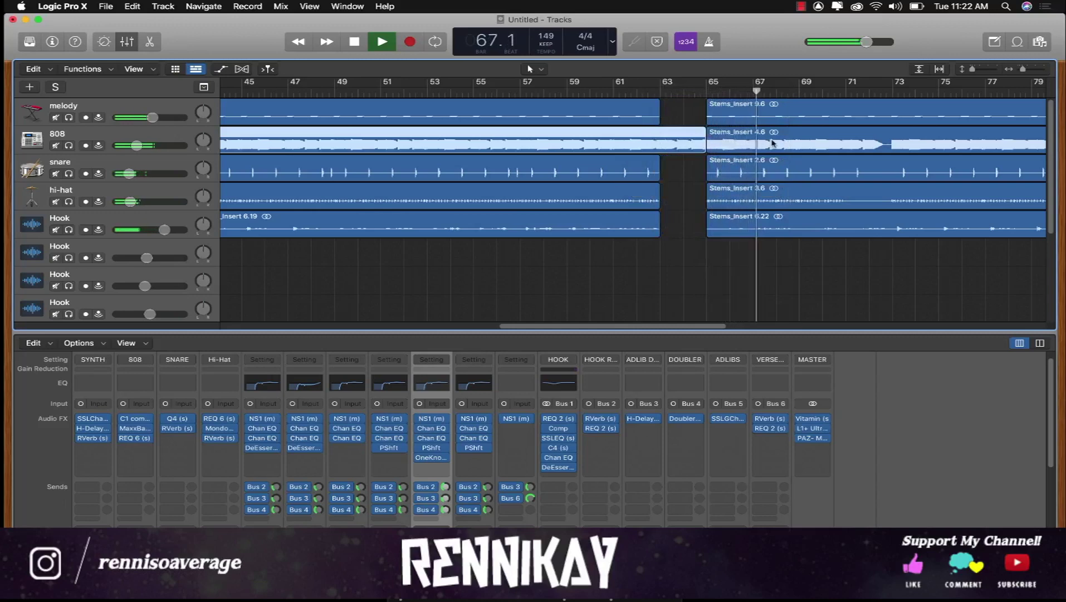
pyautogui.scroll(-4, 847, 273)
pyautogui.scroll(1, 848, 272)
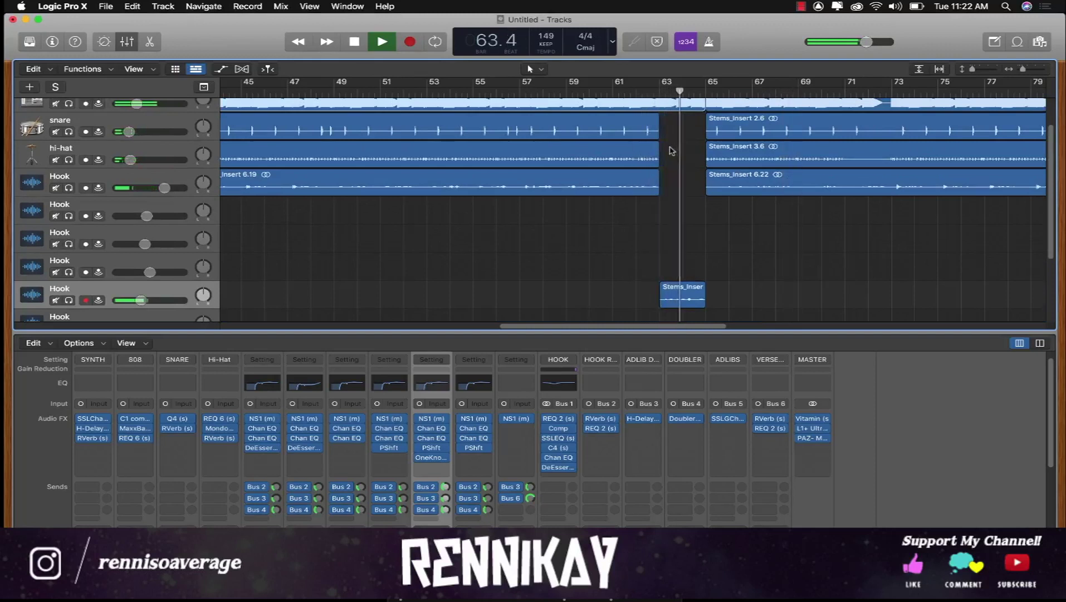
# Trim the end of the extended 808 region back to just before bar 65 and audition the break.
pyautogui.click(702, 111)
pyautogui.scroll(5, 696, 158)
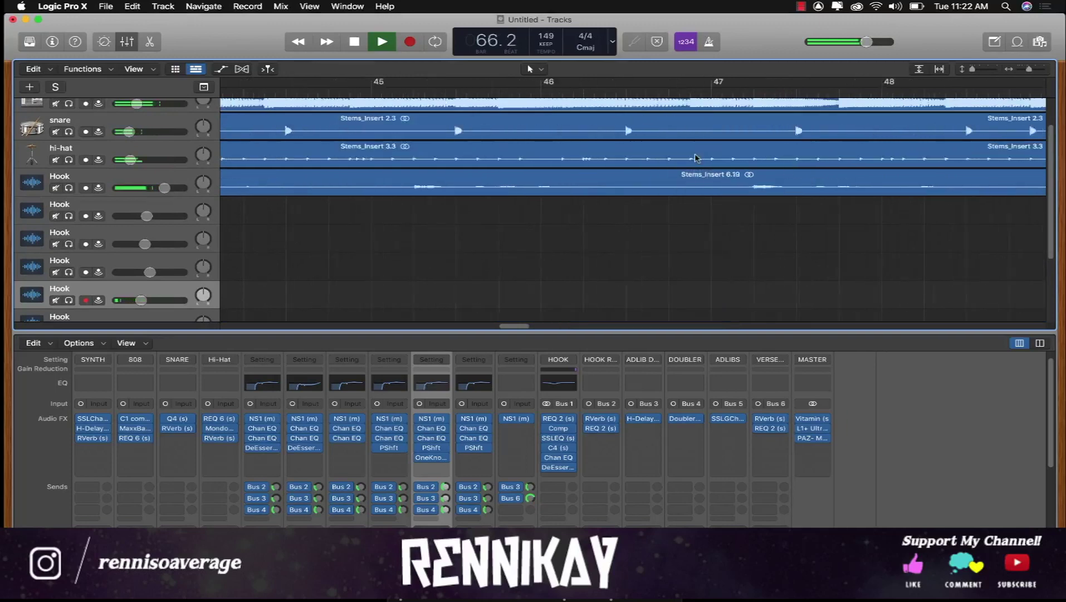
pyautogui.hscroll(10, 696, 158)
pyautogui.press('space')
pyautogui.hscroll(-10, 697, 158)
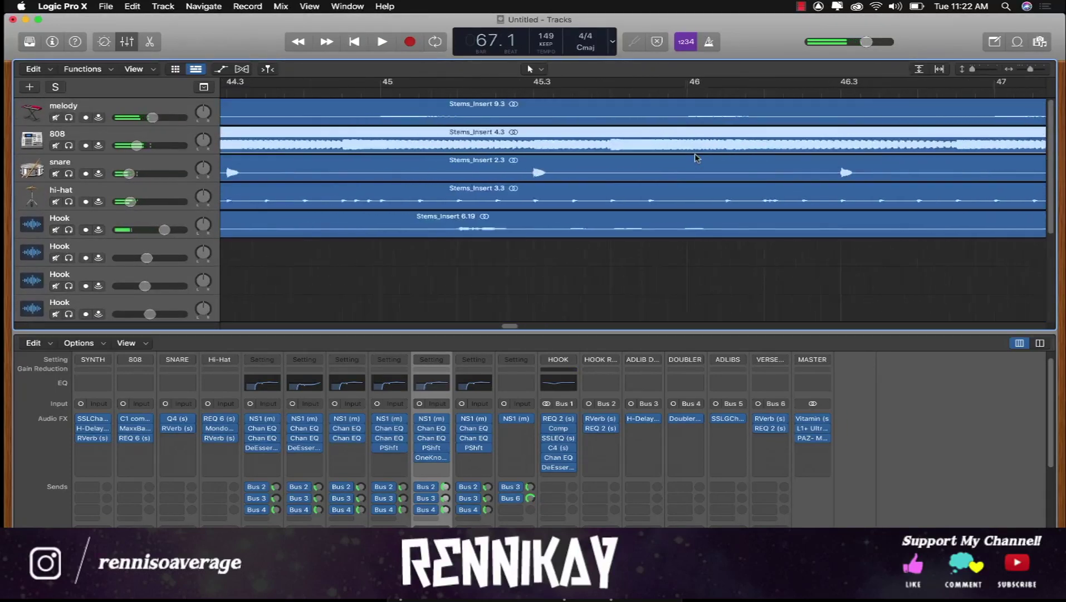
pyautogui.scroll(-5, 697, 158)
pyautogui.scroll(8, 679, 156)
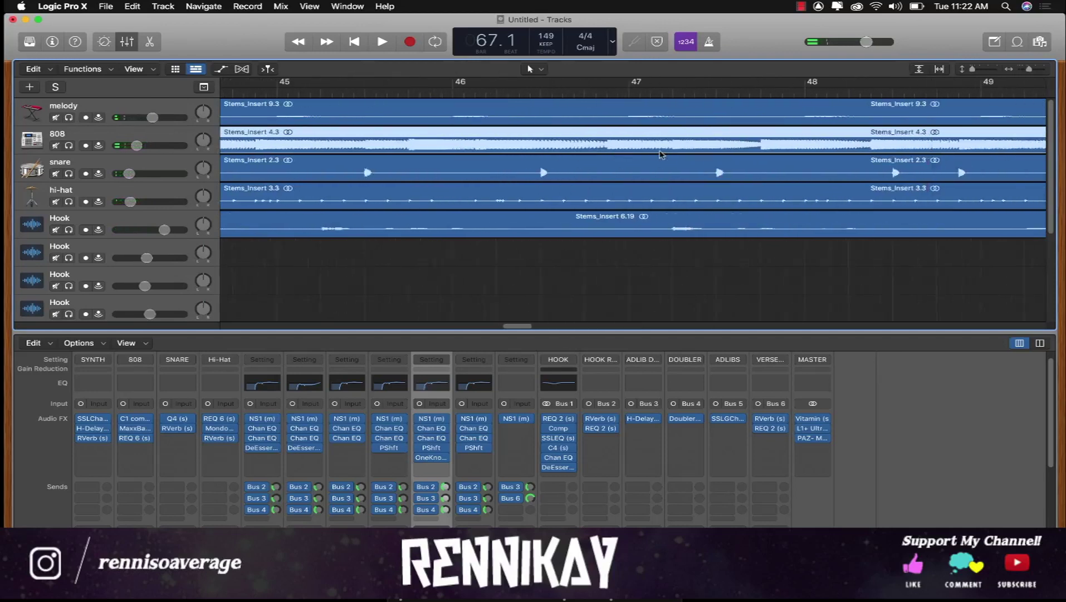
pyautogui.hscroll(8, 660, 154)
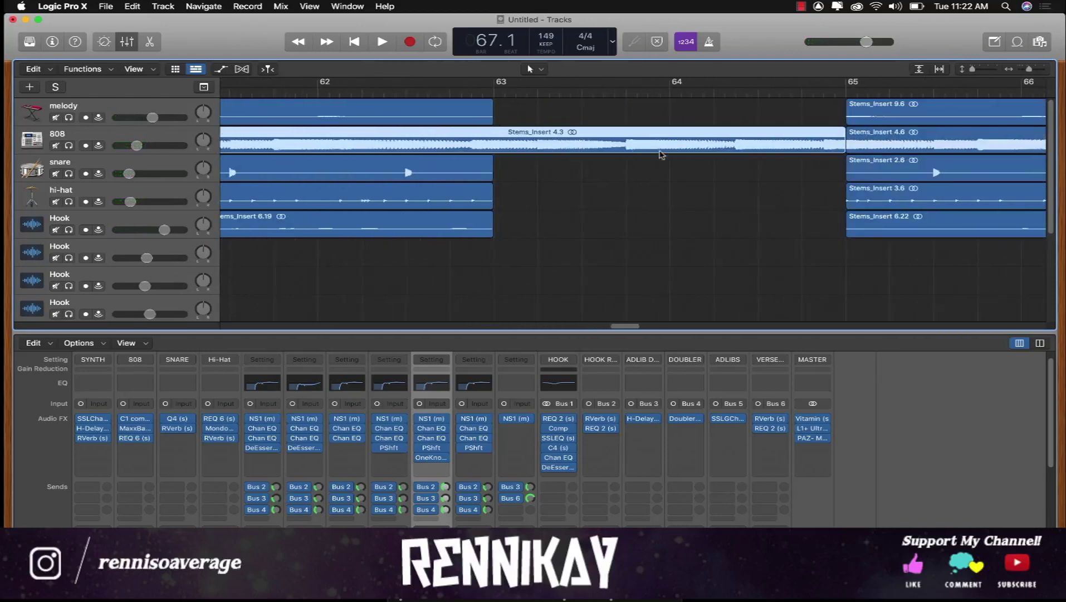
pyautogui.moveTo(839, 148); pyautogui.dragTo(823, 148)
pyautogui.doubleClick(468, 93)
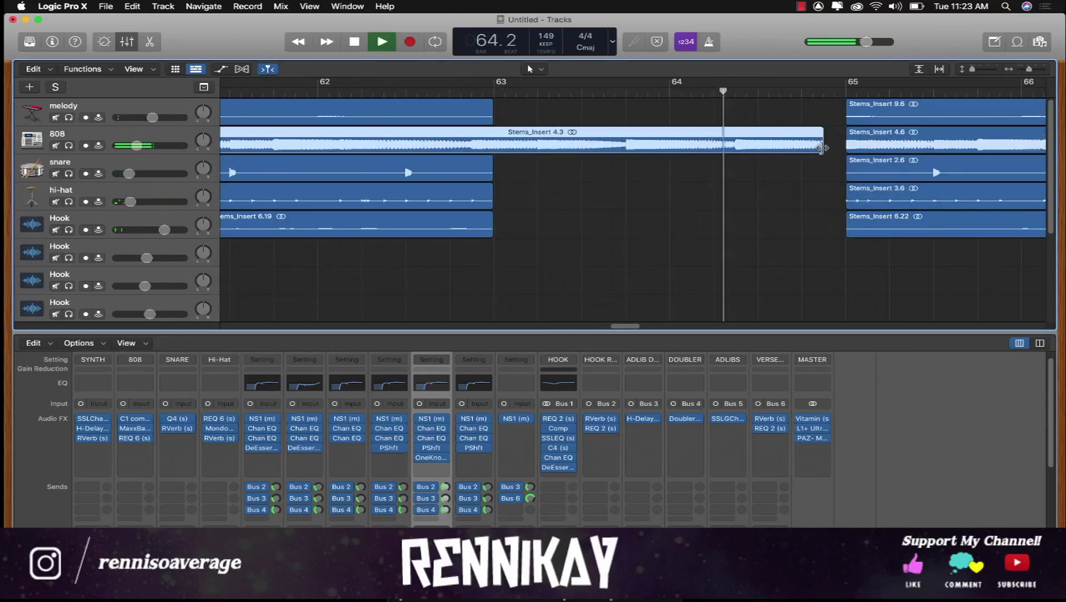
# Try ending the 808 region near the middle of bar 64, then extend it back to just before bar 65 and replay.
pyautogui.moveTo(821, 147); pyautogui.dragTo(737, 164)
pyautogui.hscroll(-10, 285, 107)
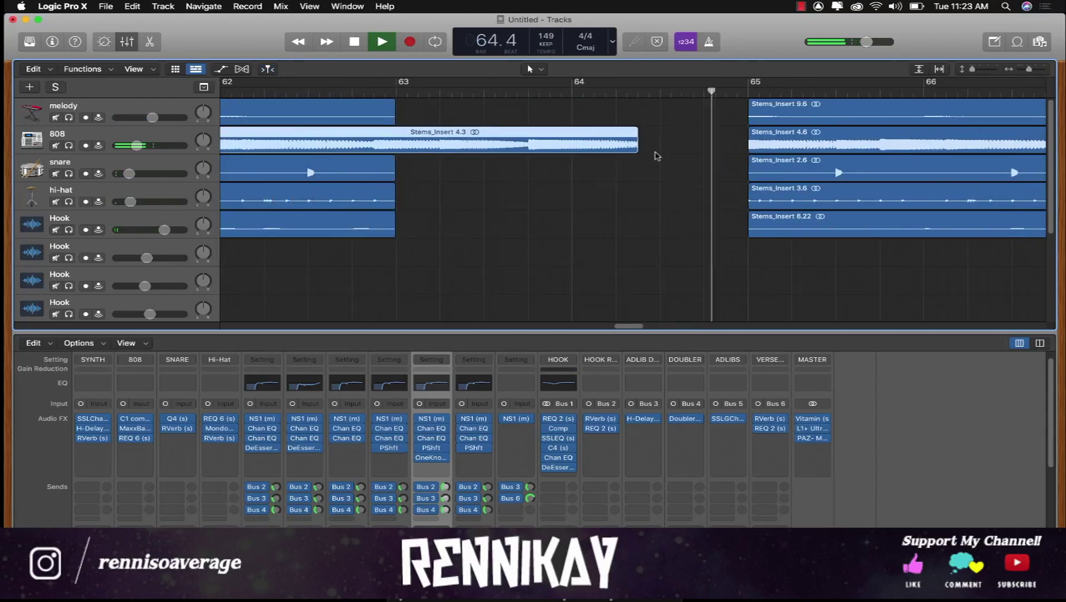
pyautogui.moveTo(636, 148); pyautogui.dragTo(726, 148)
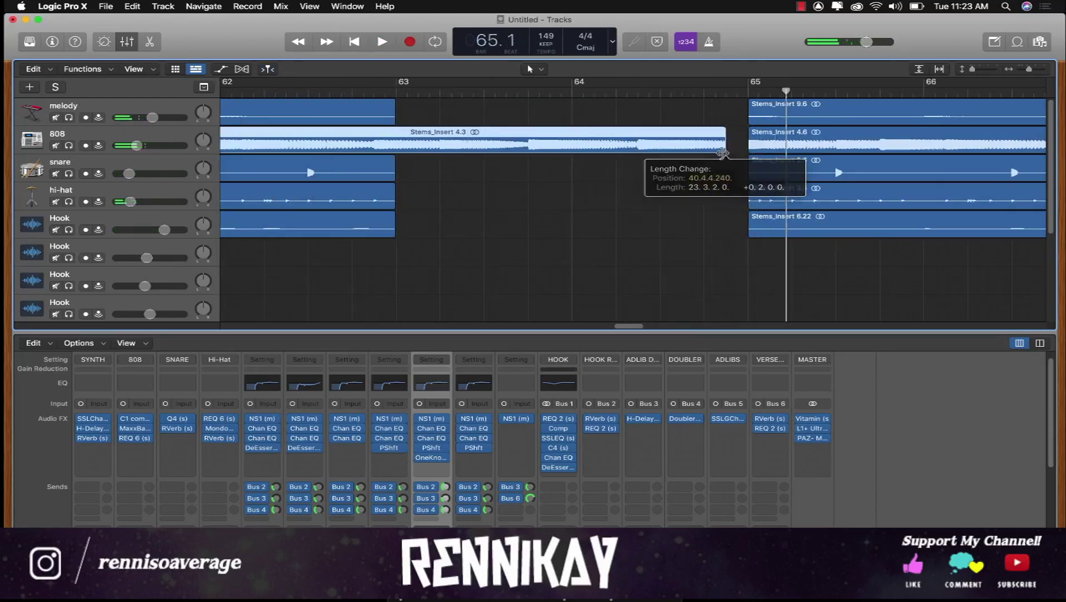
pyautogui.click(638, 95)
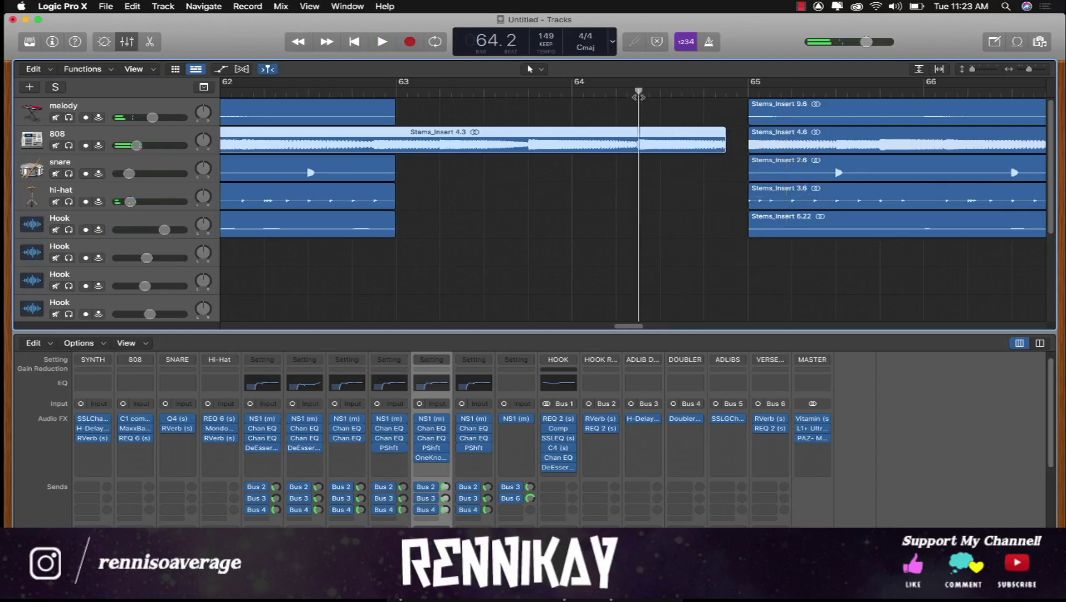
pyautogui.click(670, 122)
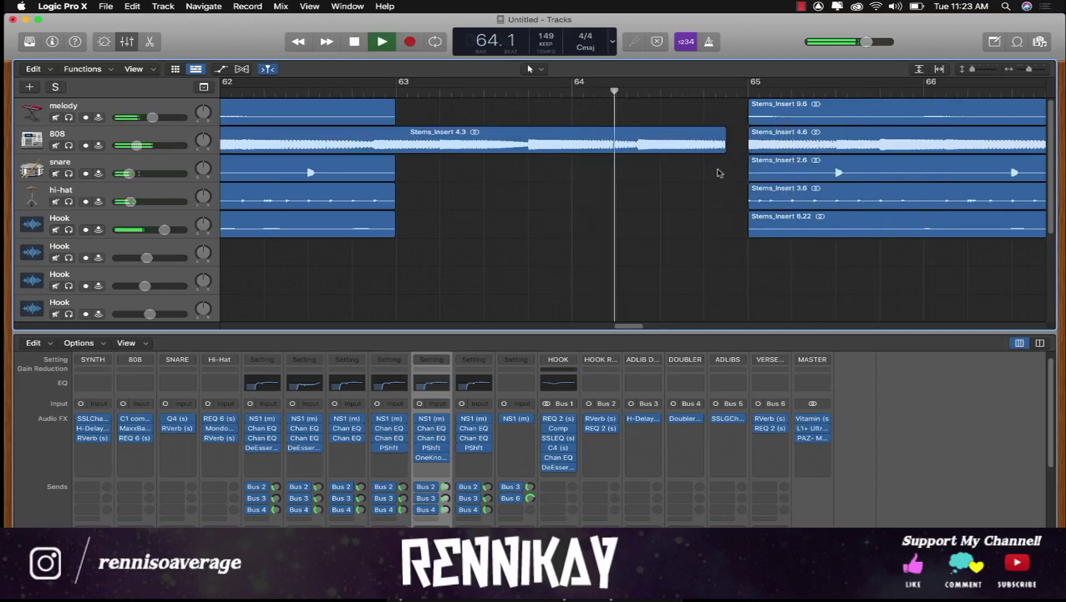
# Shorten the 808 region to just past mid-bar 64 with a fade-out, open it in the audio editor, and audition it.
pyautogui.moveTo(722, 151); pyautogui.dragTo(667, 146)
pyautogui.press('space')
pyautogui.doubleClick(654, 147)
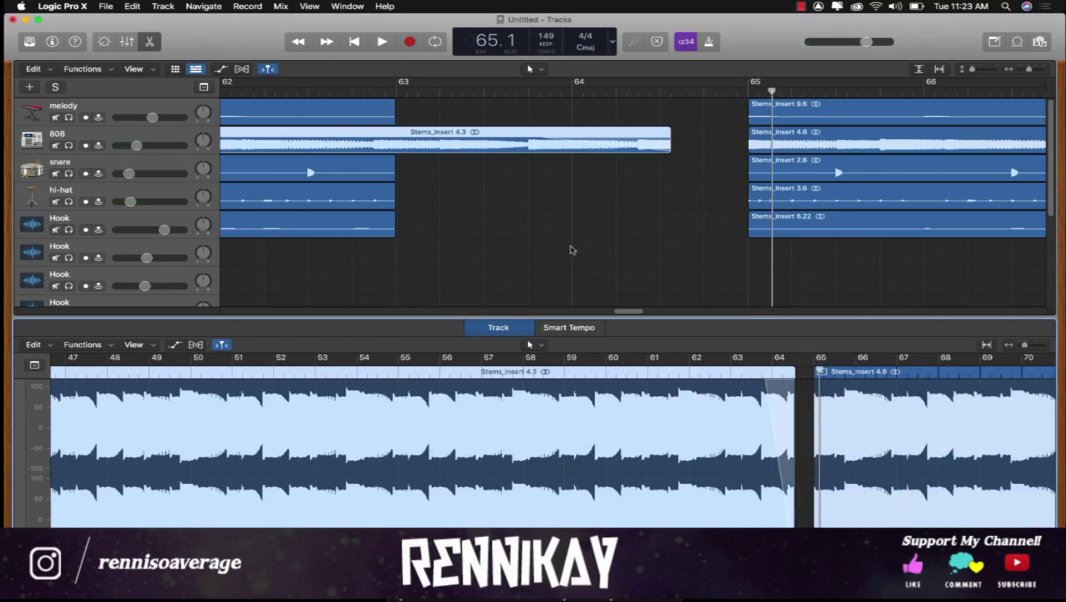
pyautogui.hscroll(-4, 572, 249)
pyautogui.doubleClick(258, 93)
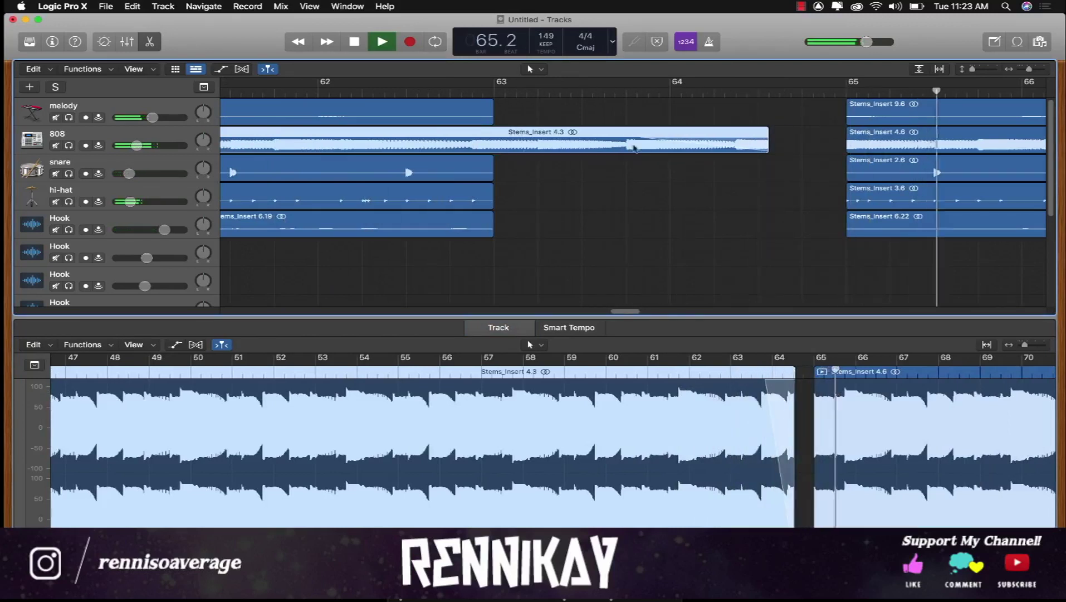
# Change the fade at the end of the 808 region from Fade to Slow Down.
pyautogui.click(772, 396)
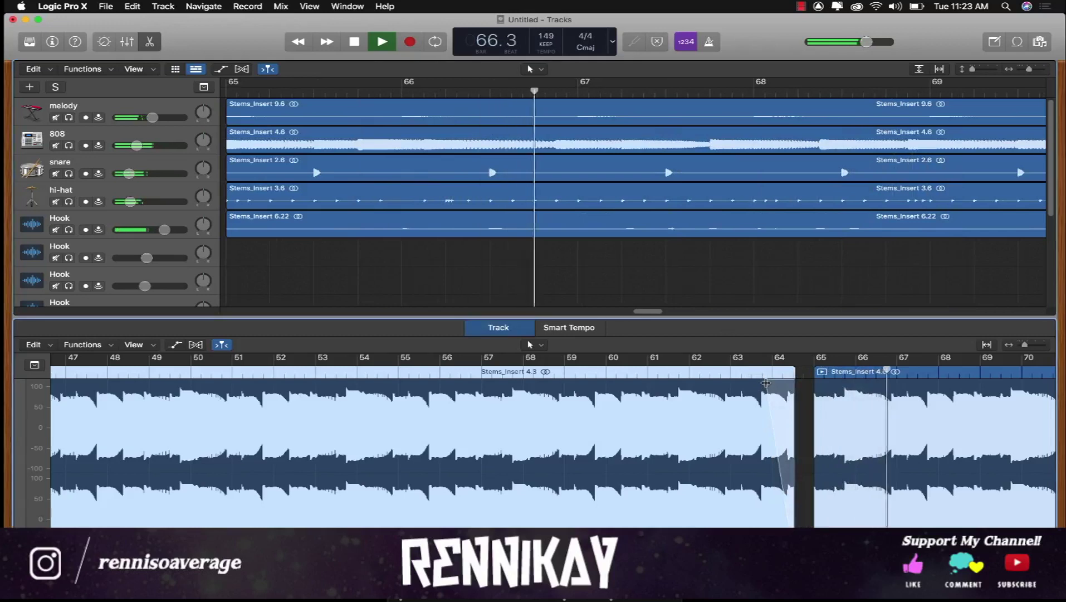
pyautogui.rightClick(772, 394)
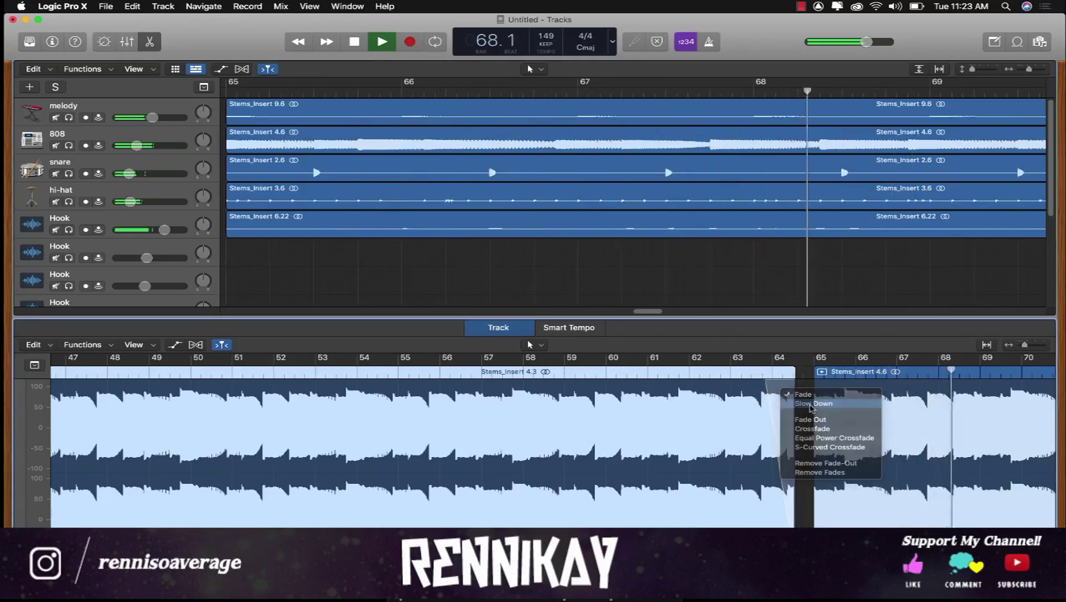
pyautogui.click(813, 403)
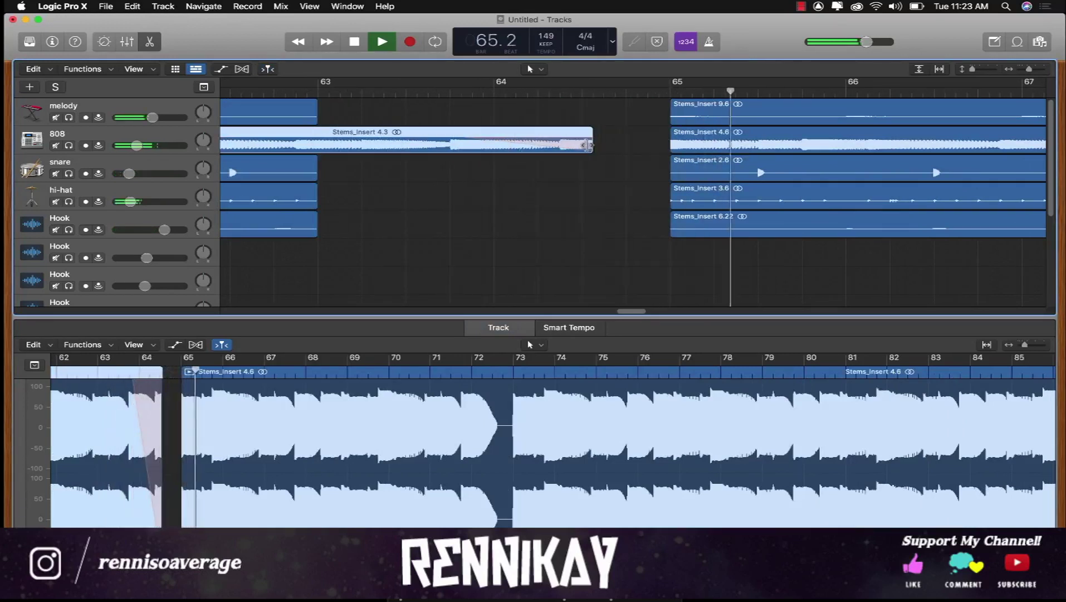
# Try extending the 808 region to nearly bar 65 with a slightly shorter slow-down, and audition the break.
pyautogui.moveTo(601, 146); pyautogui.dragTo(647, 146)
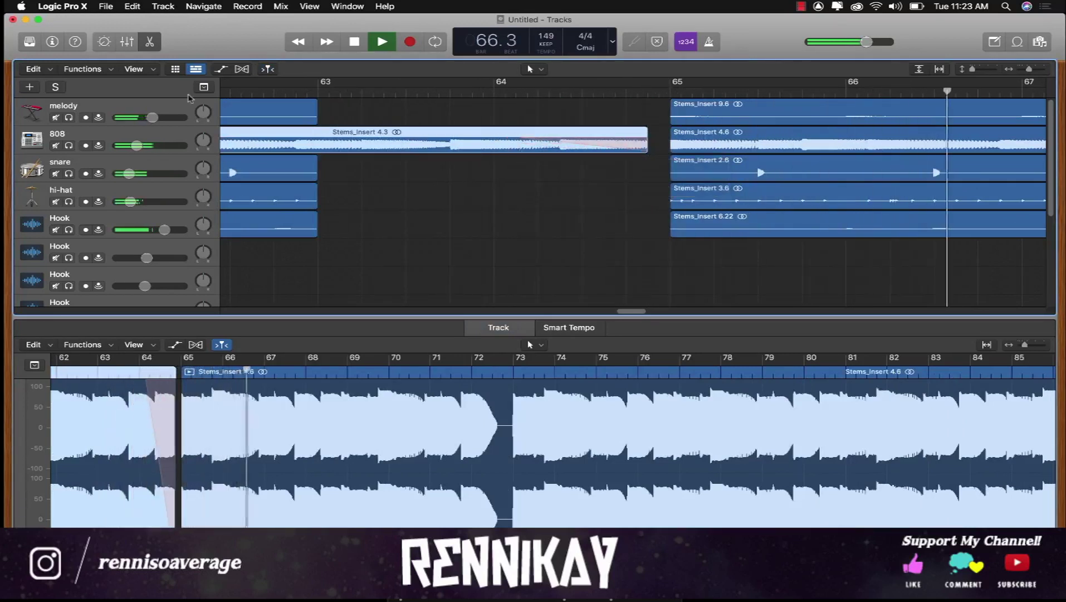
pyautogui.click(293, 91)
pyautogui.moveTo(147, 382); pyautogui.dragTo(152, 382)
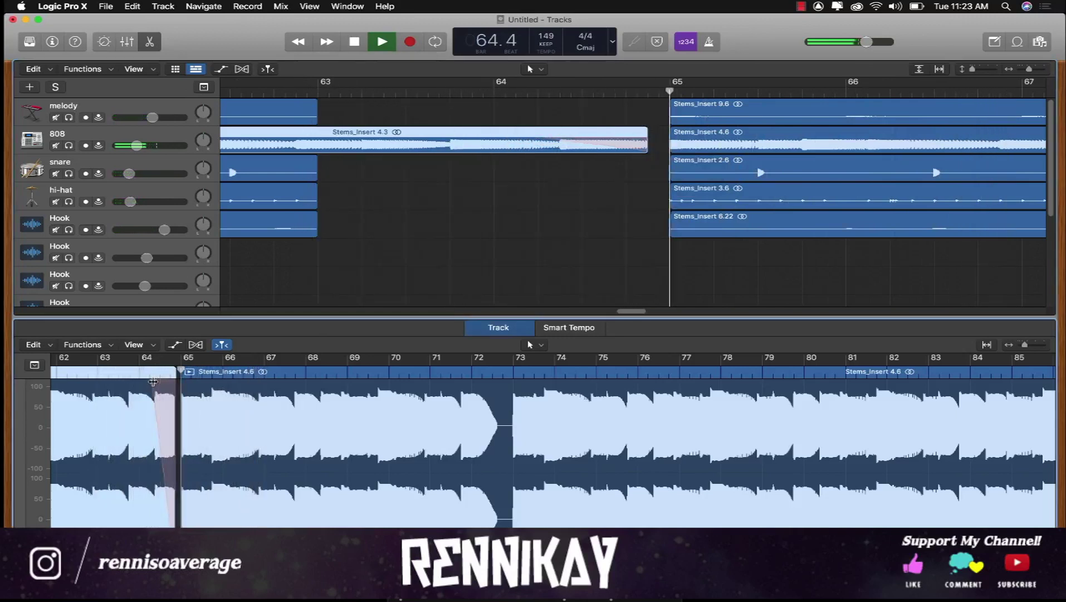
# Pull the 808 region's end back to just past mid-bar 64, shorten its slow-down to the last 808 hit, and audition it.
pyautogui.moveTo(648, 146); pyautogui.dragTo(596, 154)
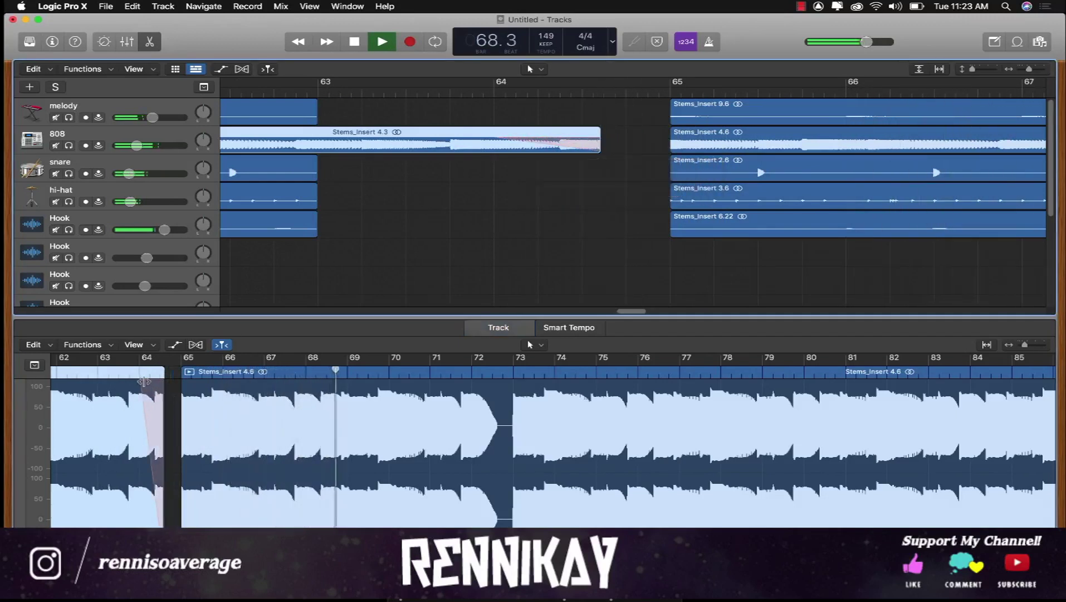
pyautogui.moveTo(144, 381); pyautogui.dragTo(151, 380)
pyautogui.click(402, 89)
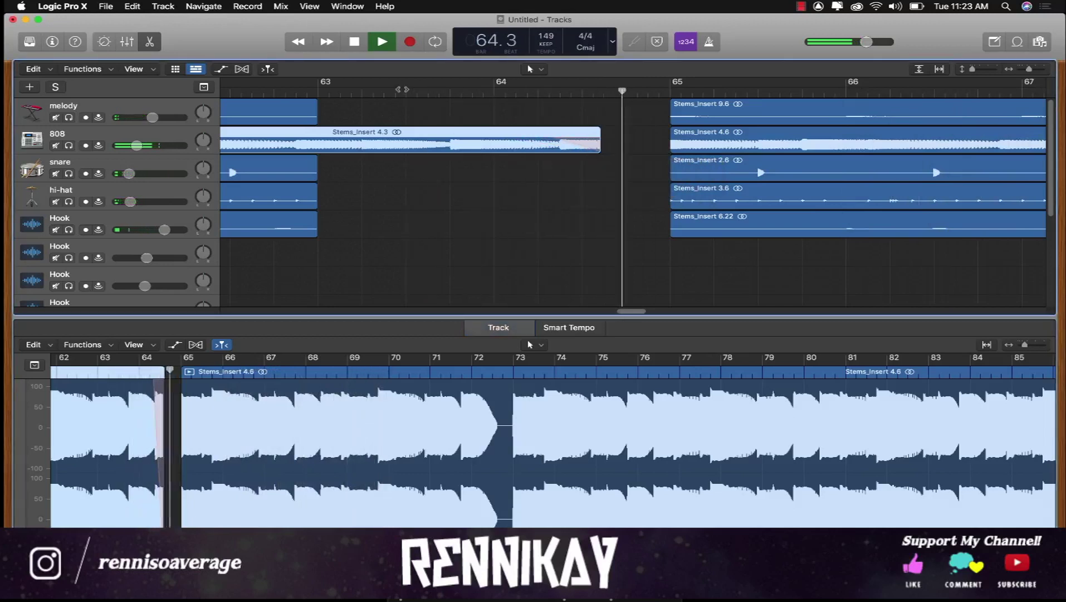
# Set the main Hook track's volume to -0.5 dB and the master fader to -1.2 dB while the final section plays.
pyautogui.moveTo(1030, 69); pyautogui.dragTo(1021, 69)
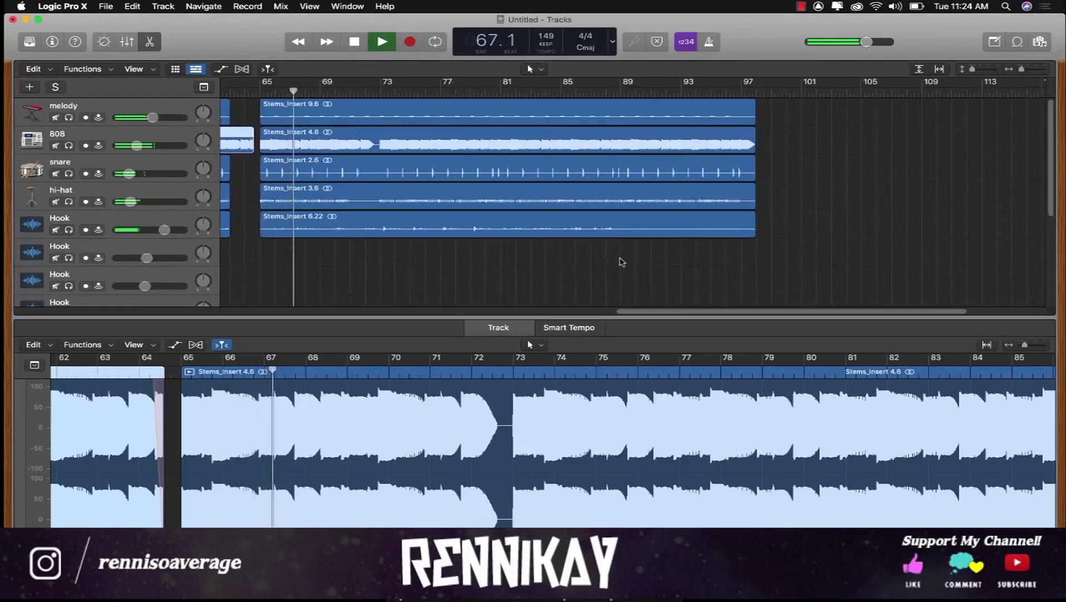
pyautogui.hscroll(-5, 622, 262)
pyautogui.click(130, 223)
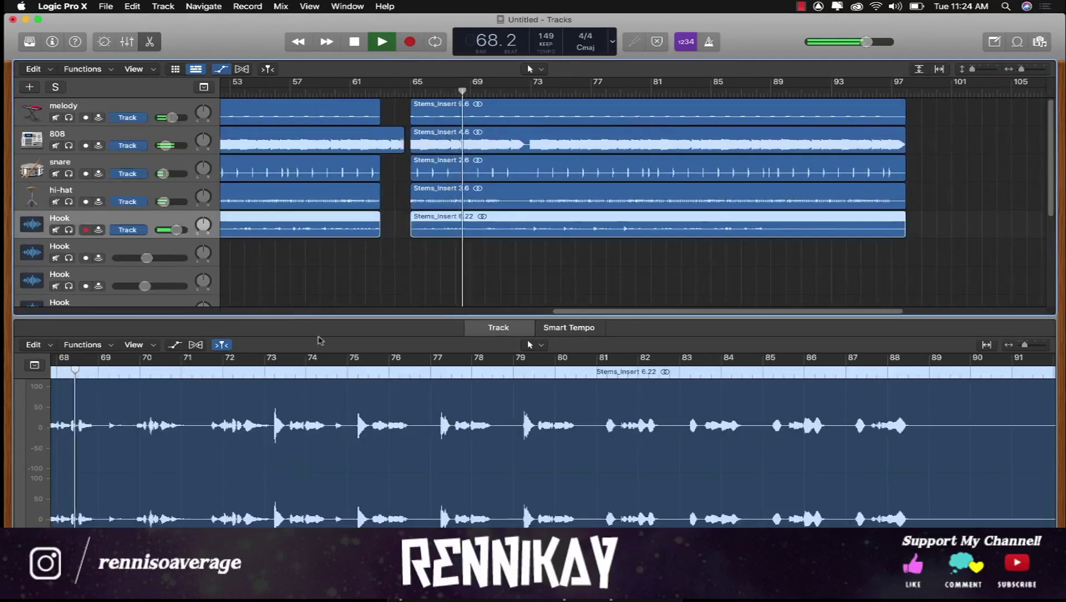
pyautogui.press('a')
pyautogui.press('a')
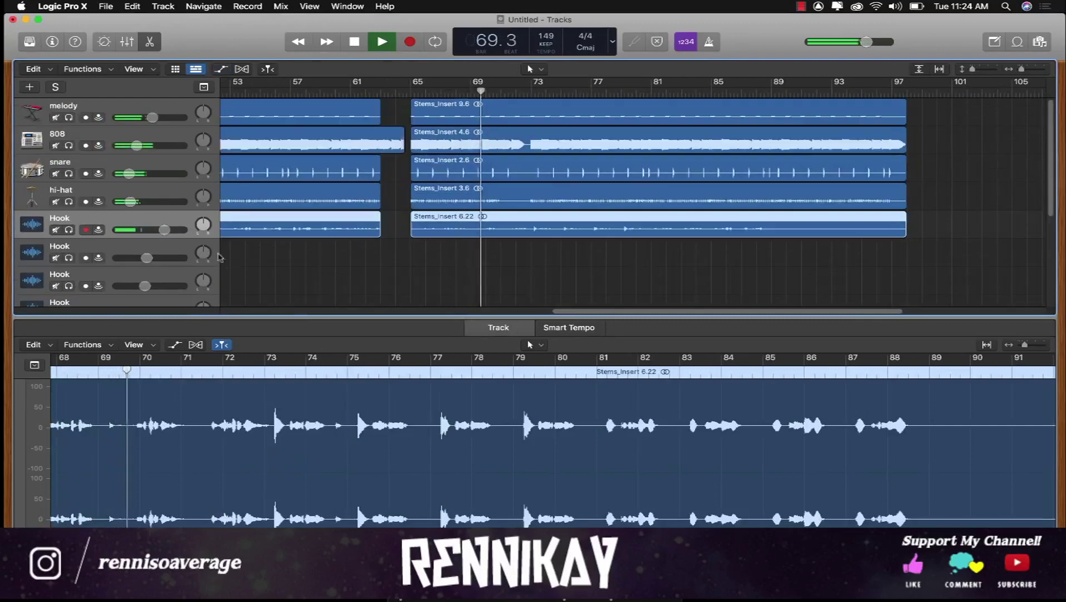
pyautogui.press('x')
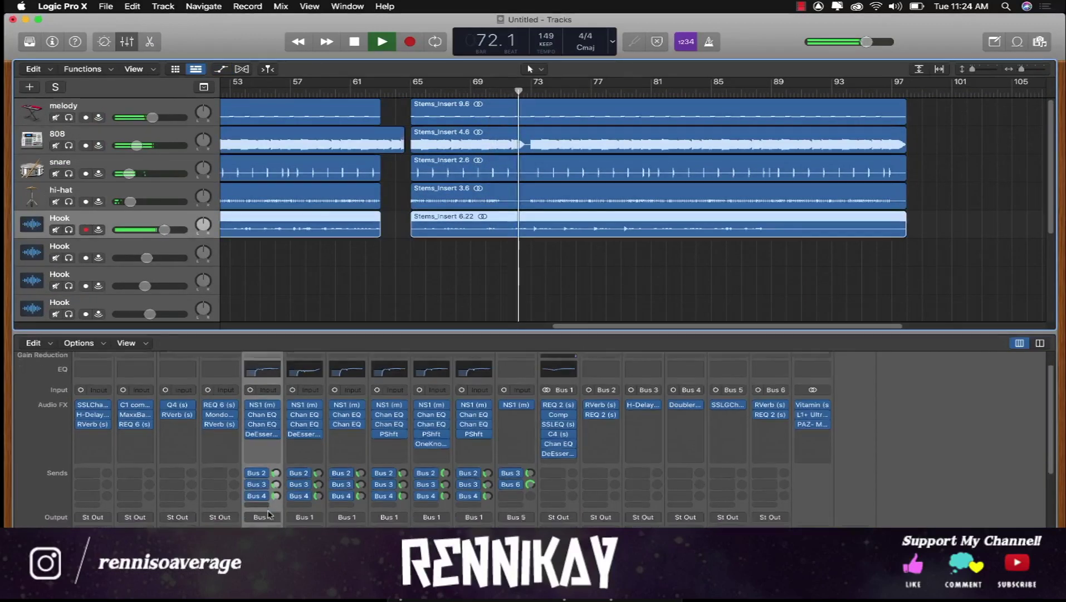
pyautogui.scroll(-5, 261, 494)
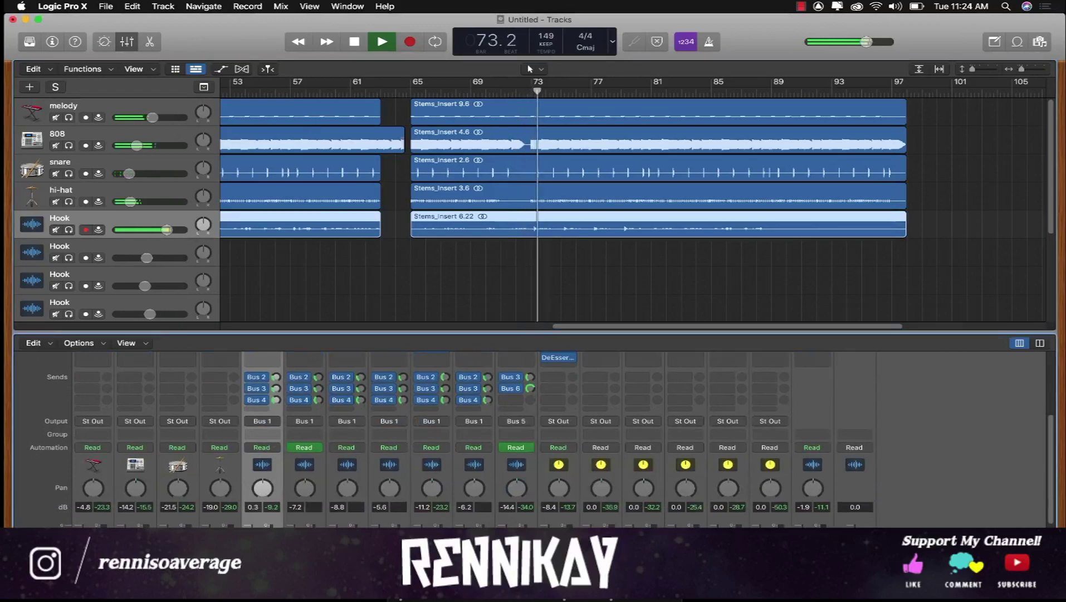
pyautogui.scroll(-3, 808, 487)
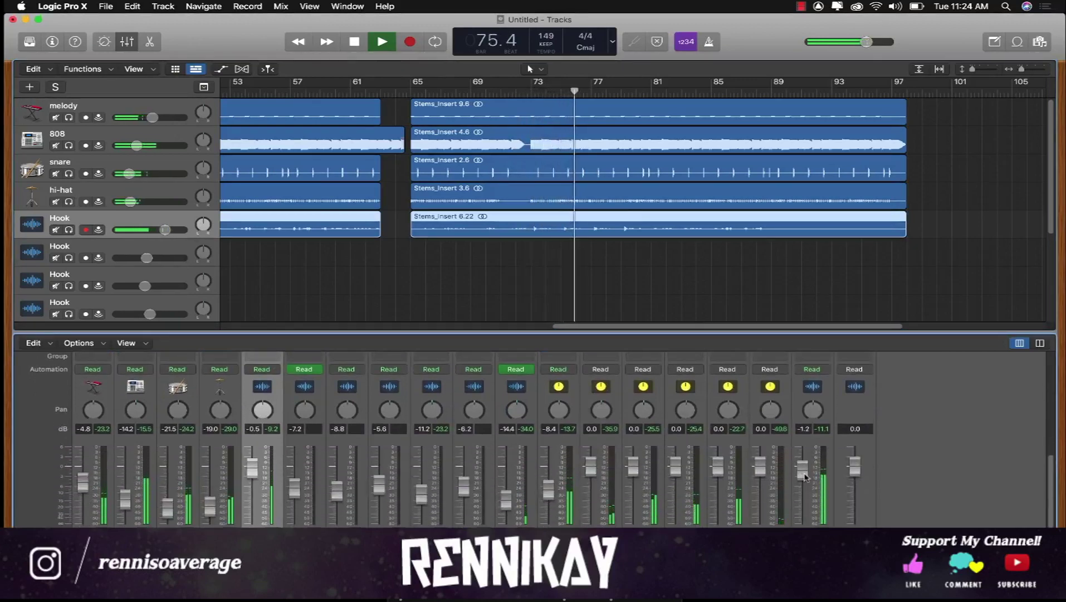
# Raise the main Hook track's Bus 3 send slightly and stop playback.
pyautogui.scroll(8, 805, 476)
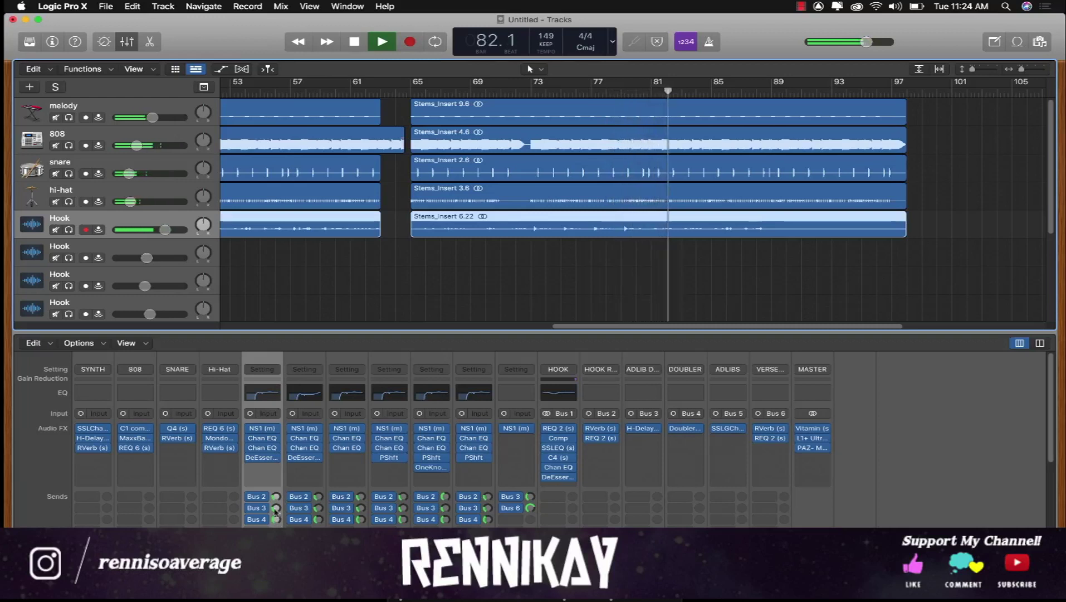
pyautogui.moveTo(276, 508); pyautogui.dragTo(275, 505)
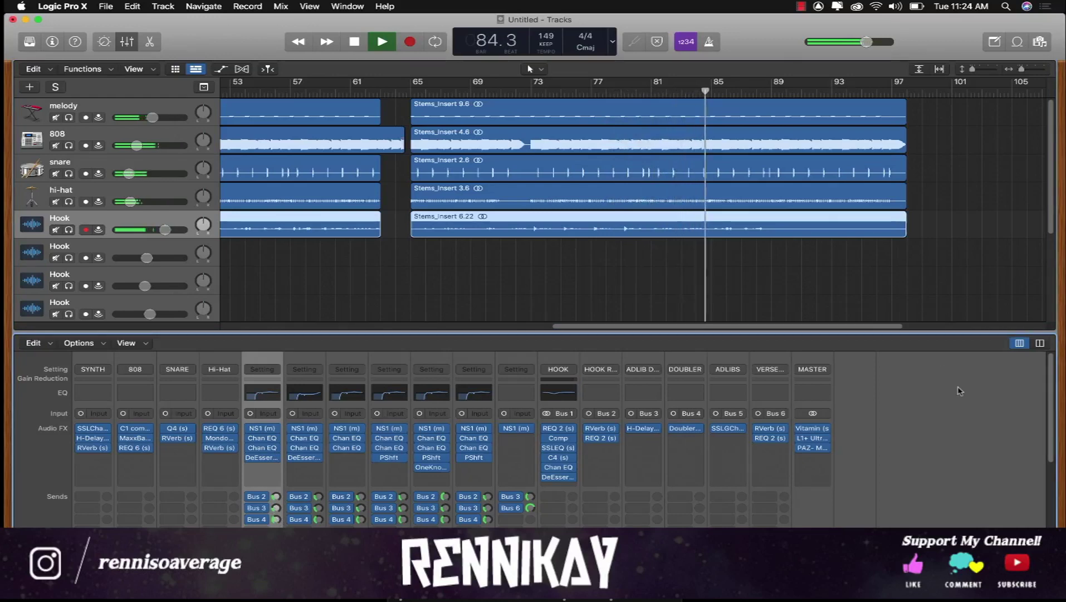
pyautogui.moveTo(870, 327); pyautogui.dragTo(635, 327)
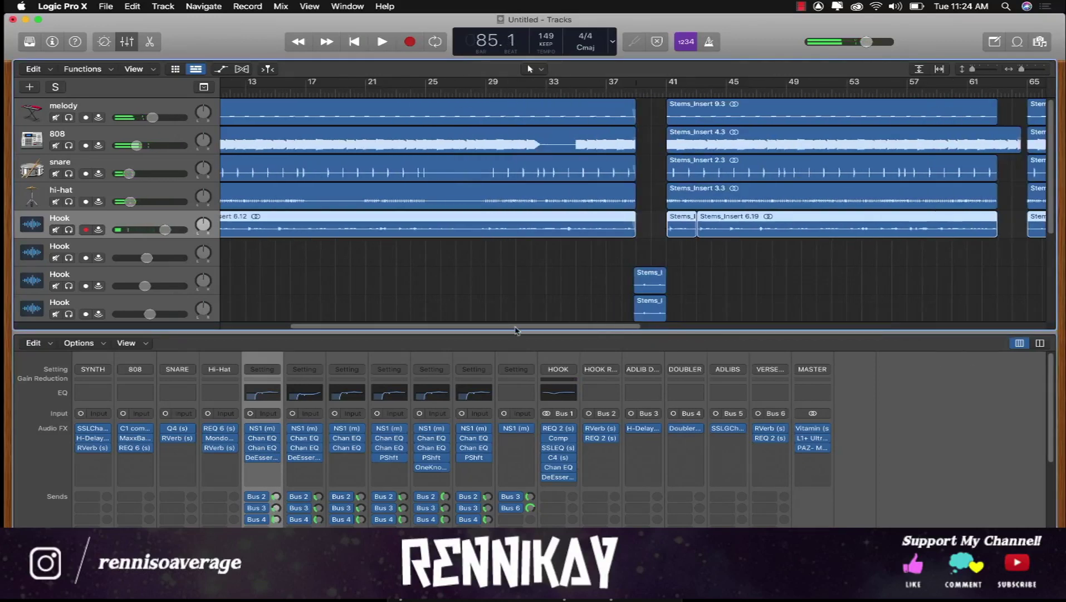
pyautogui.moveTo(516, 330); pyautogui.dragTo(447, 327)
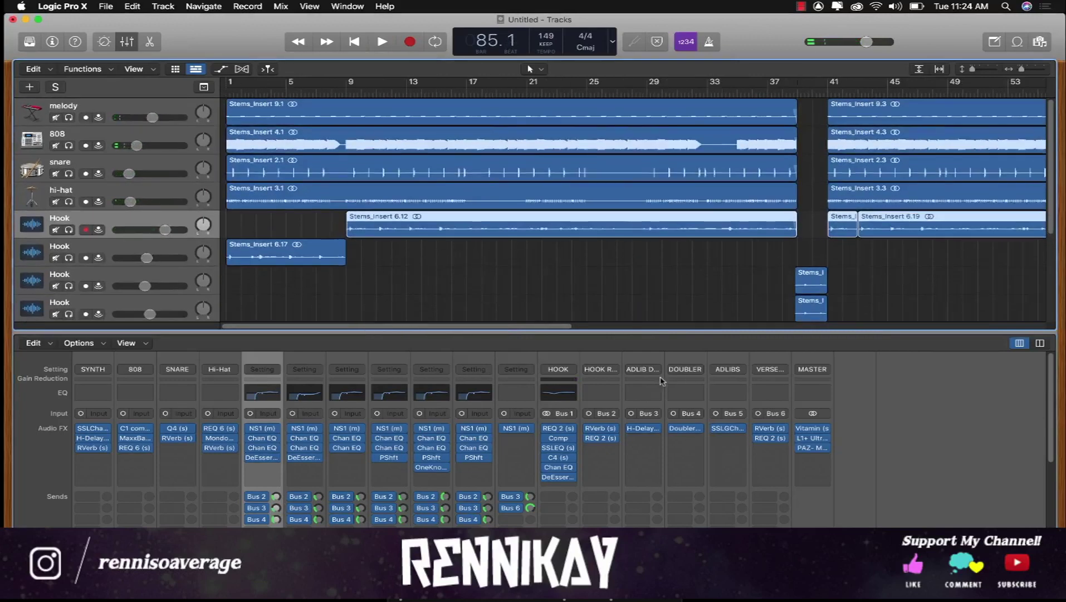
# Play the song from the start, raising the intro Hook track's volume and slightly lowering the main Hook track's volume.
pyautogui.press('x')
pyautogui.moveTo(975, 69); pyautogui.dragTo(978, 69)
pyautogui.scroll(4, 674, 248)
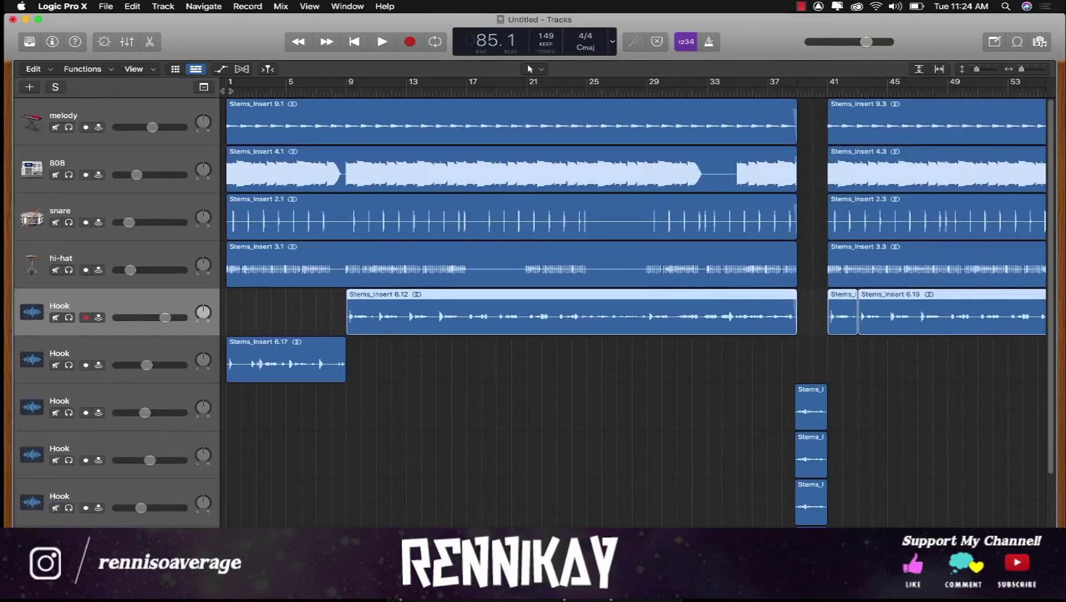
pyautogui.press('space')
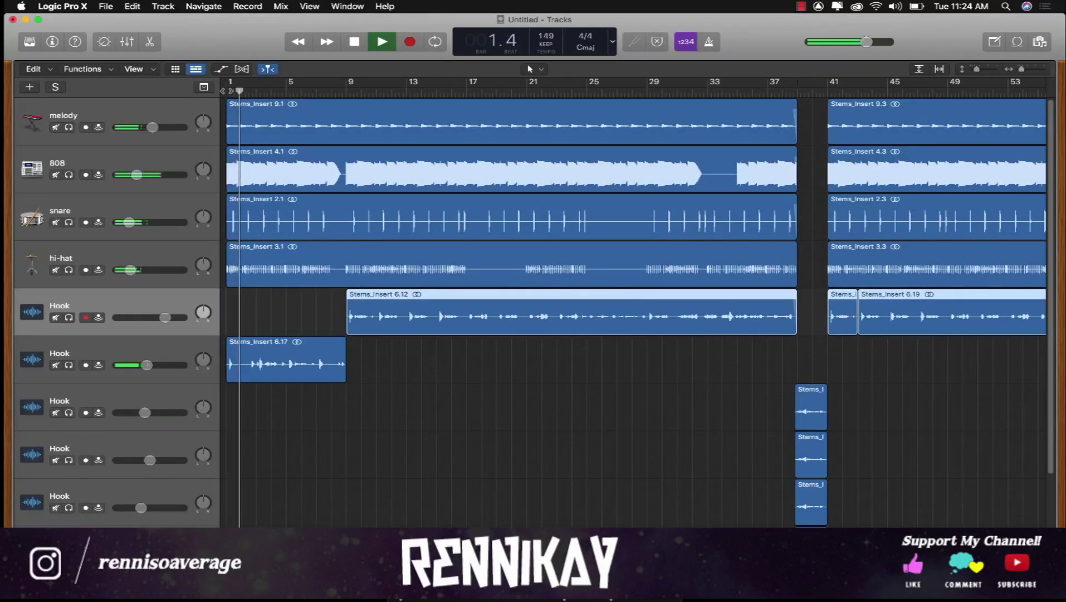
pyautogui.moveTo(147, 365); pyautogui.dragTo(157, 365)
pyautogui.rightClick(158, 370)
pyautogui.click(155, 365)
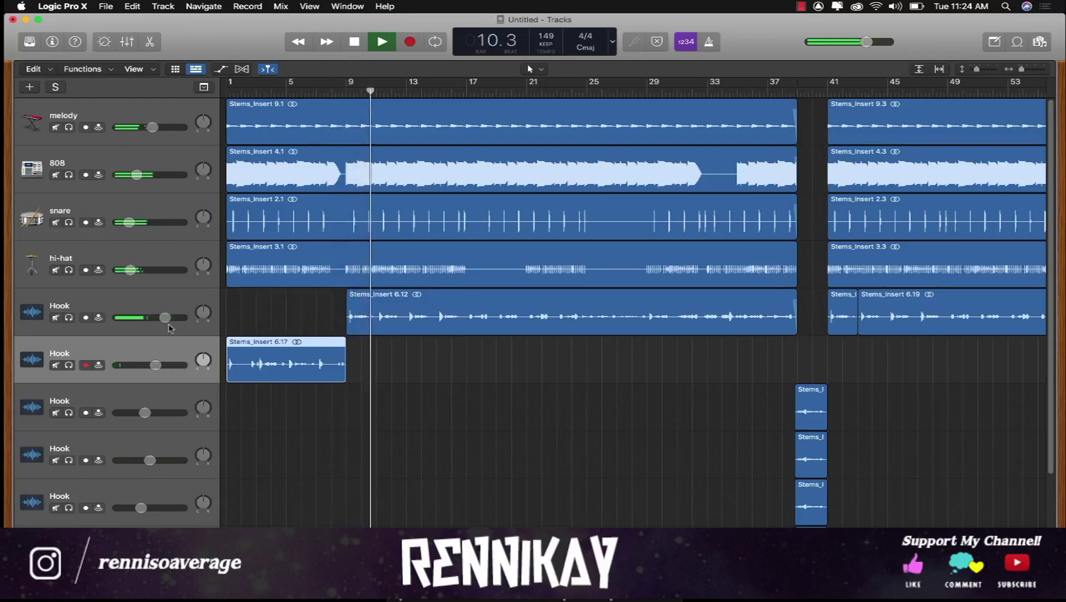
pyautogui.moveTo(165, 317); pyautogui.dragTo(159, 317)
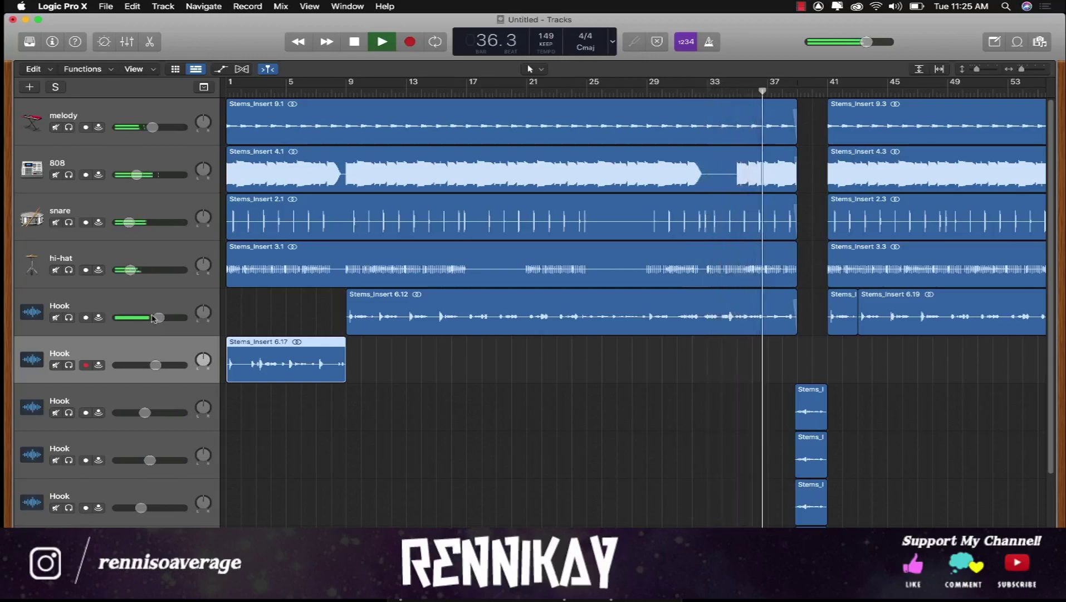
pyautogui.moveTo(159, 318); pyautogui.dragTo(159, 318)
# Make a slight adjustment to the DeEsser on the main Hook track during playback.
pyautogui.press('x')
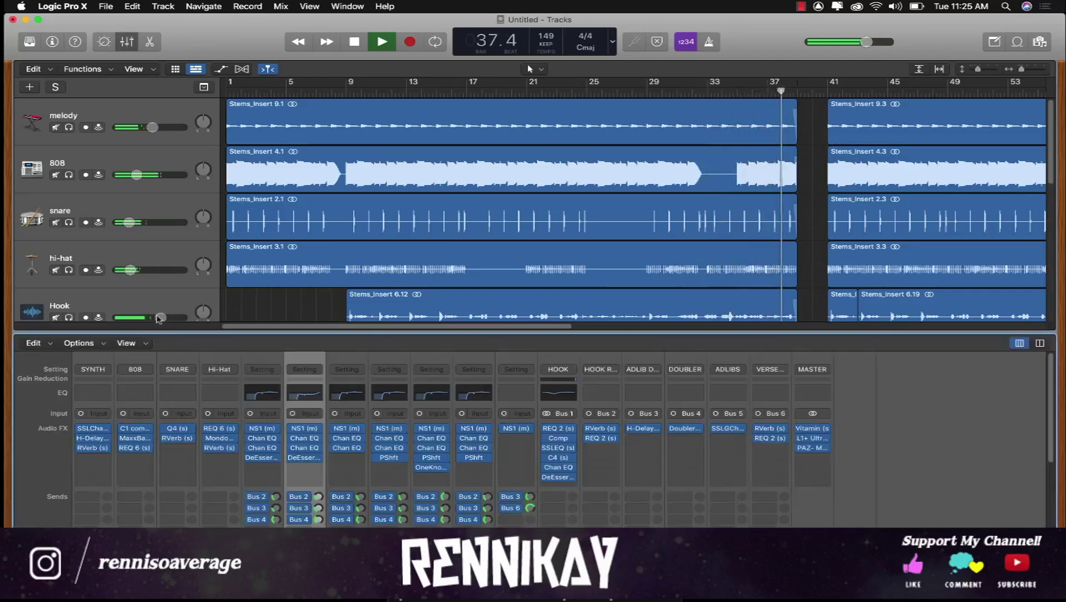
pyautogui.scroll(-3, 424, 251)
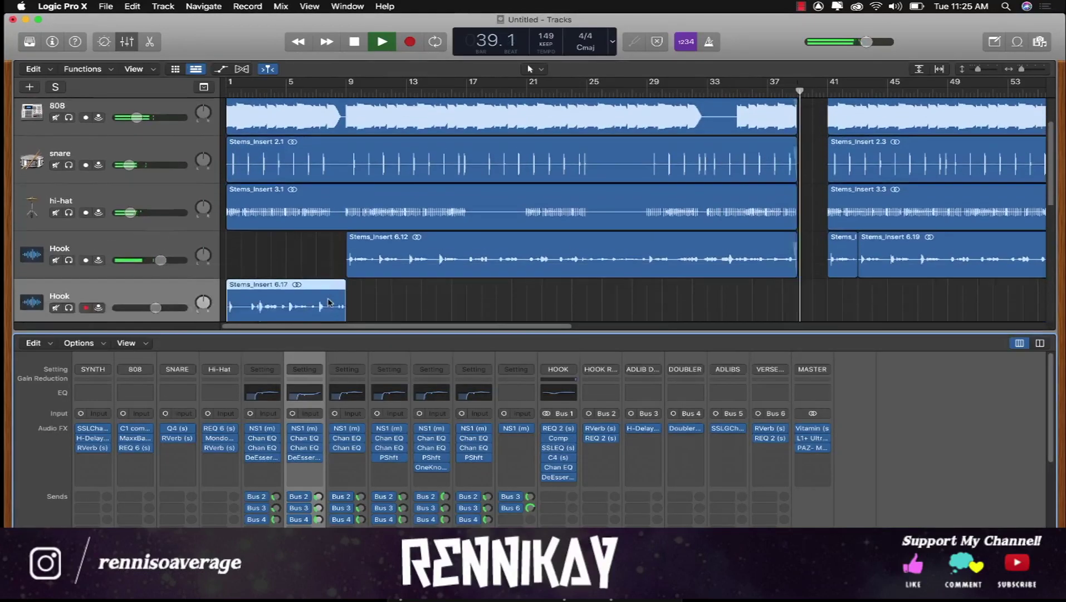
pyautogui.click(484, 263)
pyautogui.scroll(-5, 484, 267)
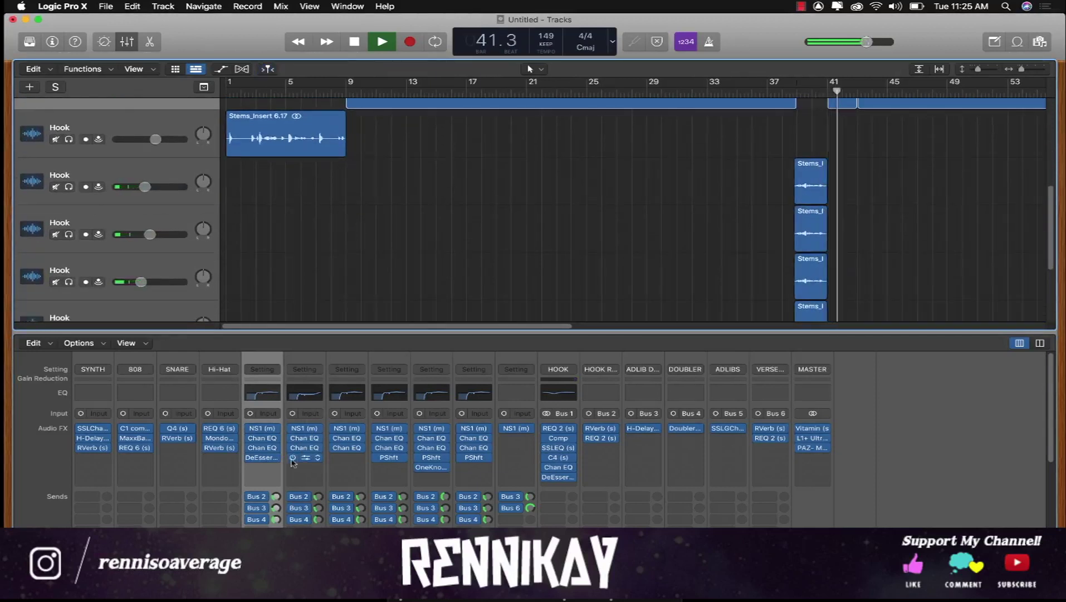
pyautogui.click(262, 456)
pyautogui.moveTo(401, 281); pyautogui.dragTo(402, 288)
pyautogui.click(343, 160)
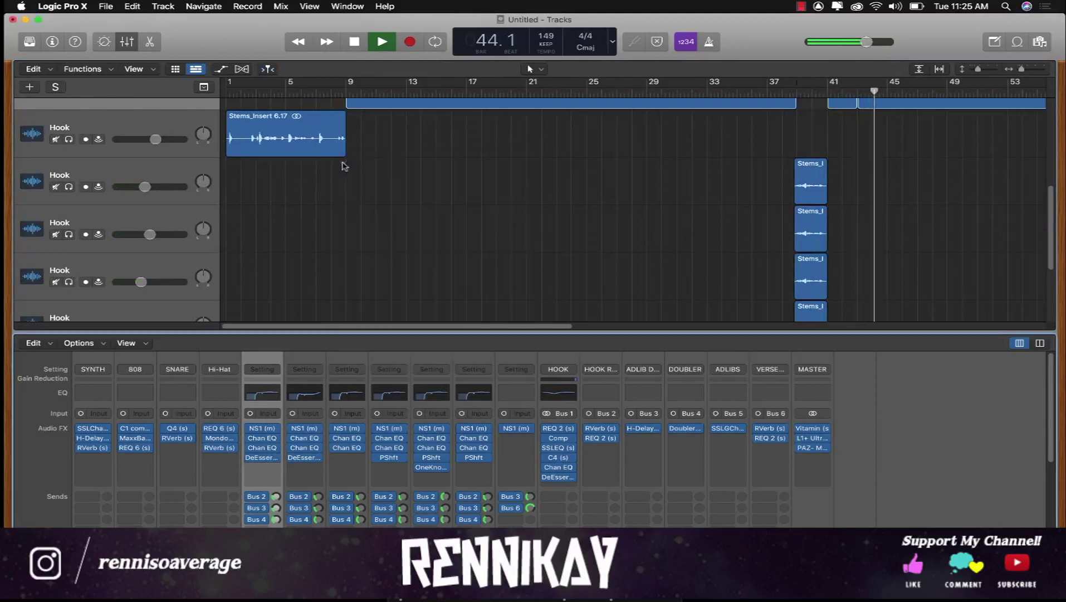
# Copy the DeEsser onto the four Hook tracks used for the breaks, placing it last in each effect chain.
pyautogui.click(149, 176)
pyautogui.keyDown('shift'); pyautogui.click(144, 268); pyautogui.keyUp('shift')
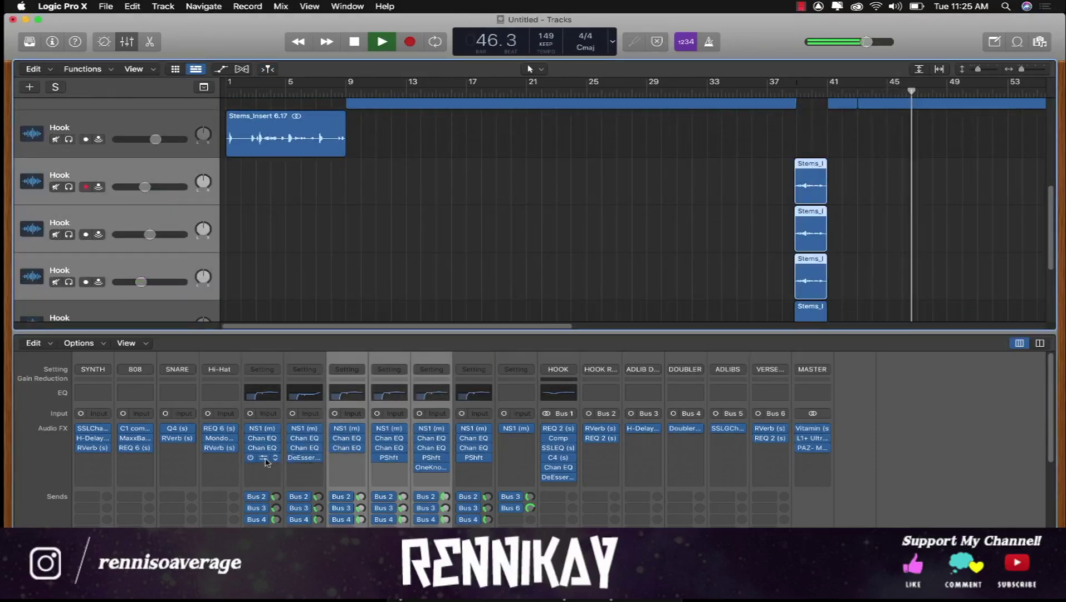
pyautogui.moveTo(304, 457); pyautogui.dragTo(424, 483)
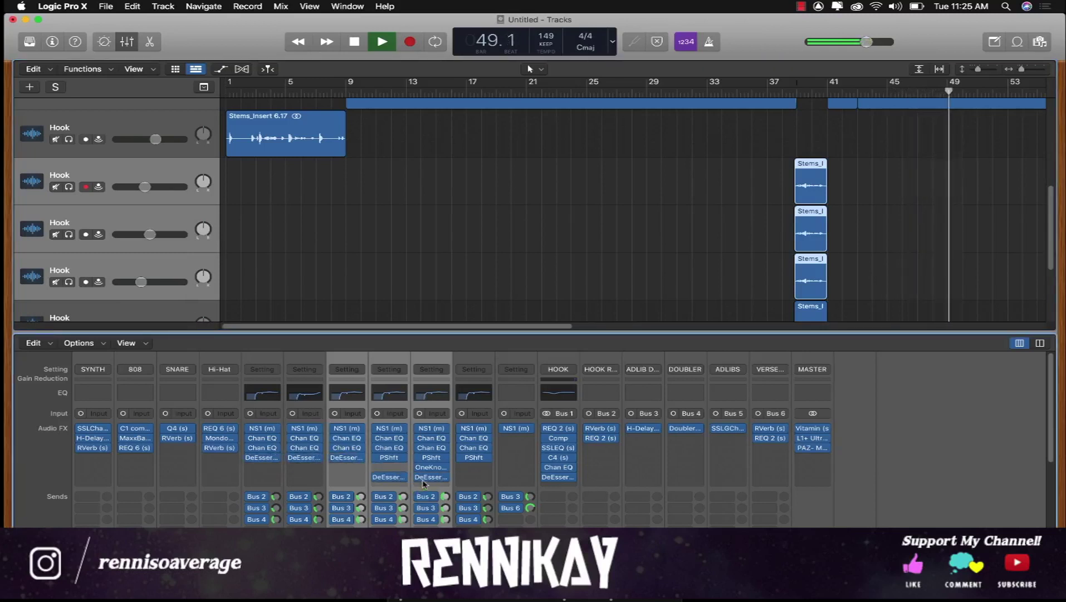
pyautogui.scroll(-3, 464, 304)
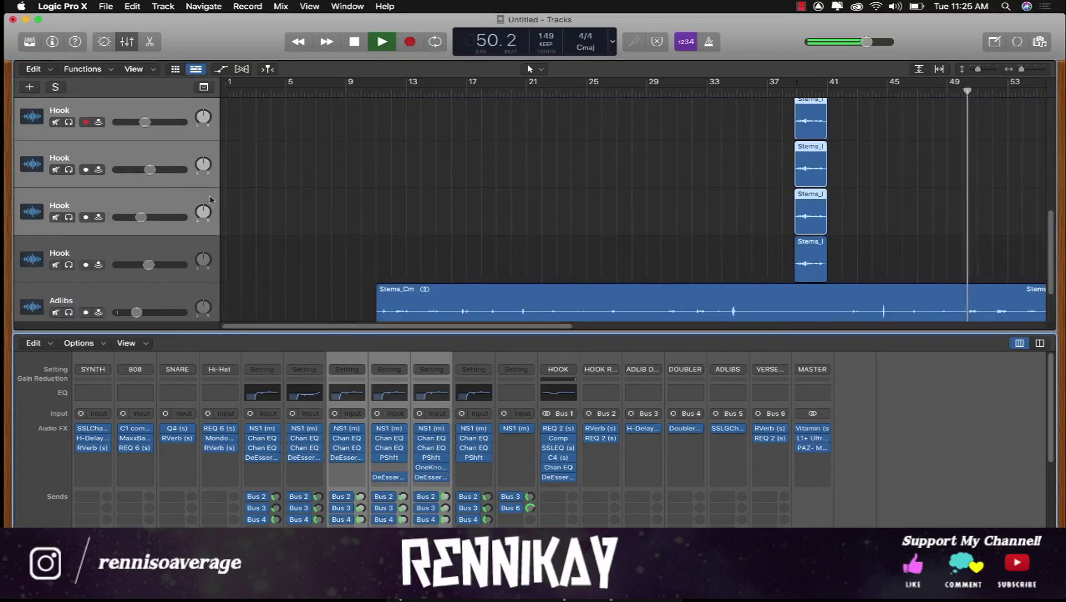
pyautogui.scroll(3, 211, 199)
pyautogui.scroll(-2, 140, 245)
pyautogui.click(133, 257)
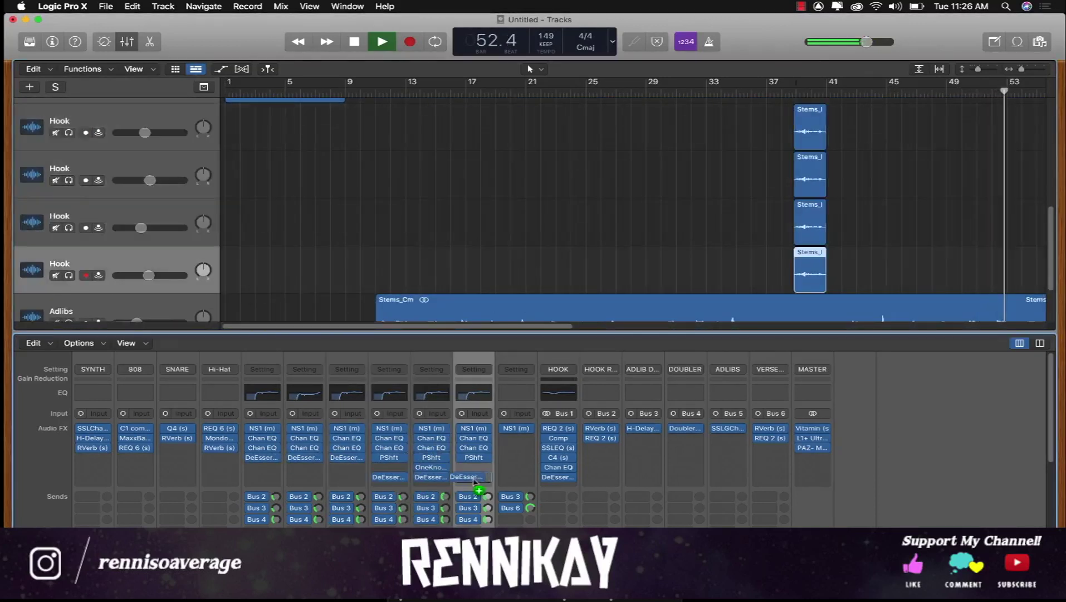
pyautogui.moveTo(434, 478); pyautogui.dragTo(474, 478)
# Delete the bar 39 region from the Hook track with the OneKnob distortion and move that track below the other Hook tracks.
pyautogui.click(631, 93)
pyautogui.press('space')
pyautogui.press('space')
pyautogui.hscroll(8, 728, 204)
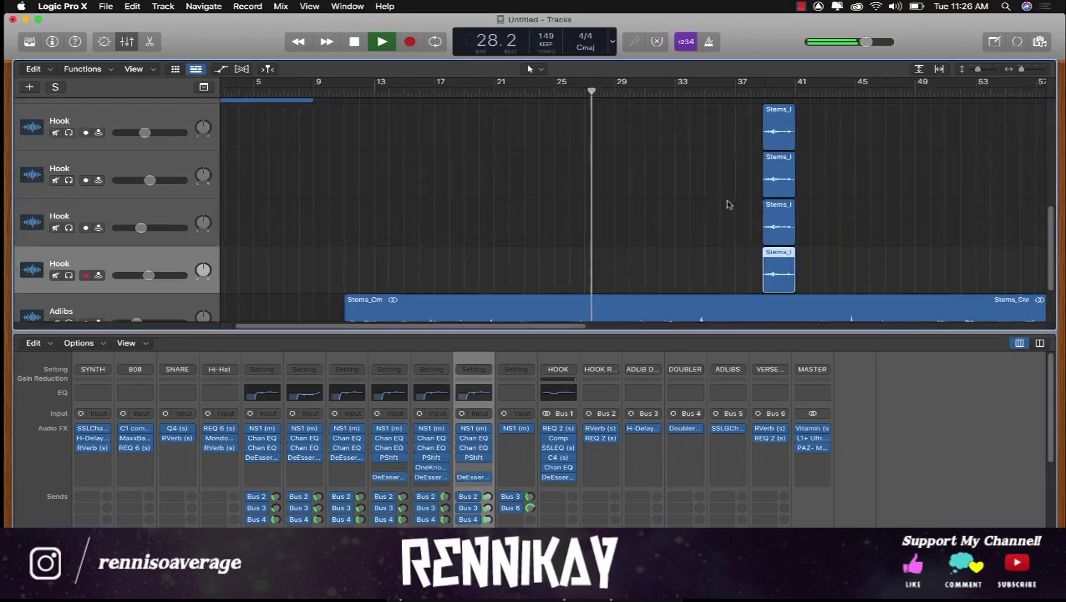
pyautogui.click(398, 244)
pyautogui.press('Delete')
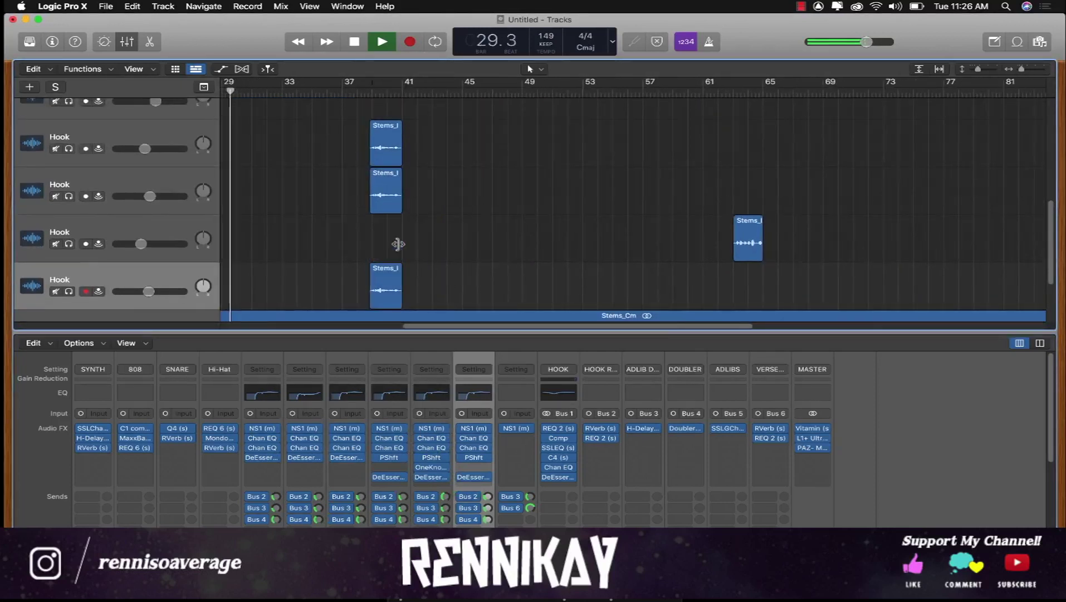
pyautogui.moveTo(99, 228); pyautogui.dragTo(101, 282)
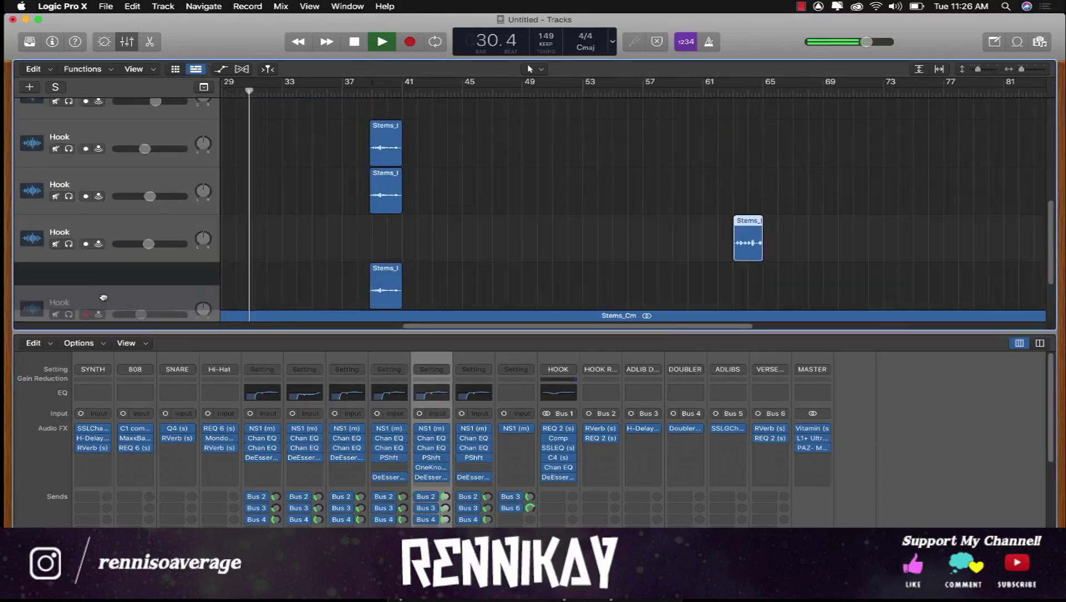
pyautogui.hscroll(-2, 345, 244)
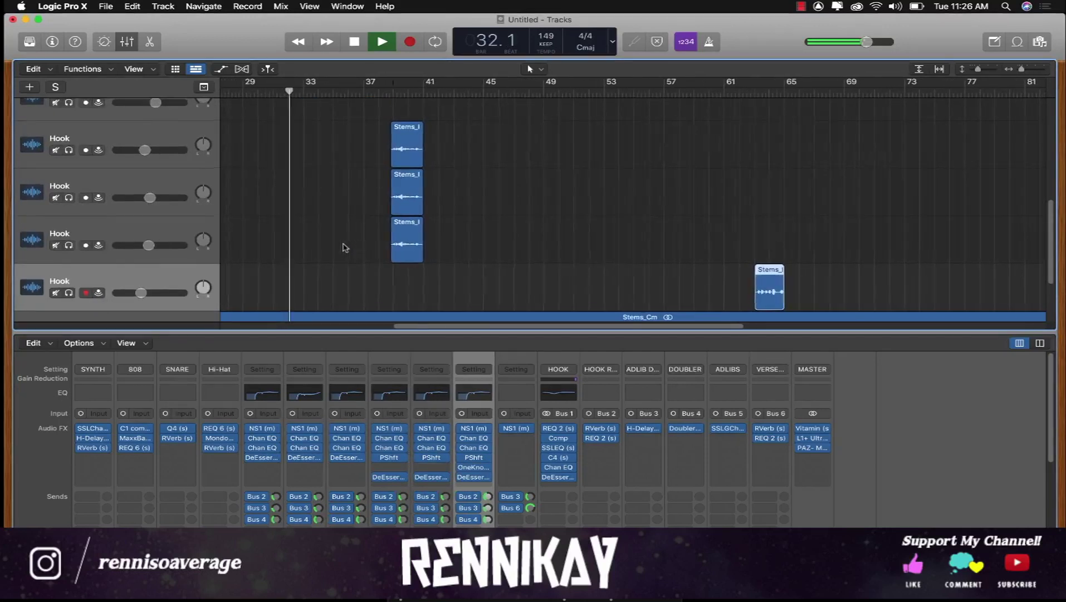
# Lower the melody track's volume to about -10.8 dB and set the 808 track's volume to -12.8 dB during playback.
pyautogui.scroll(3, 345, 247)
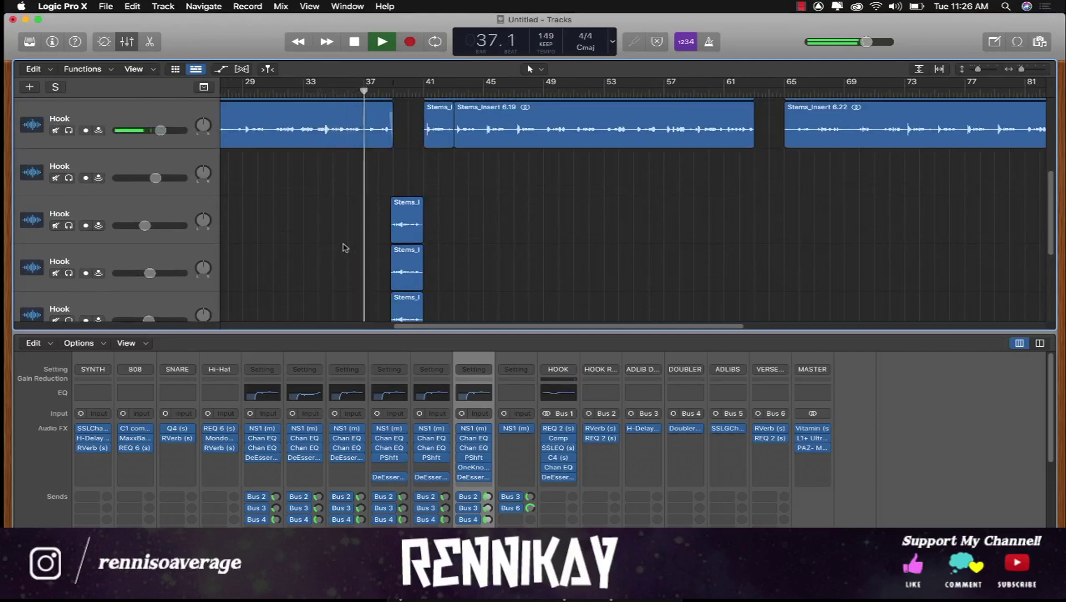
pyautogui.scroll(5, 345, 247)
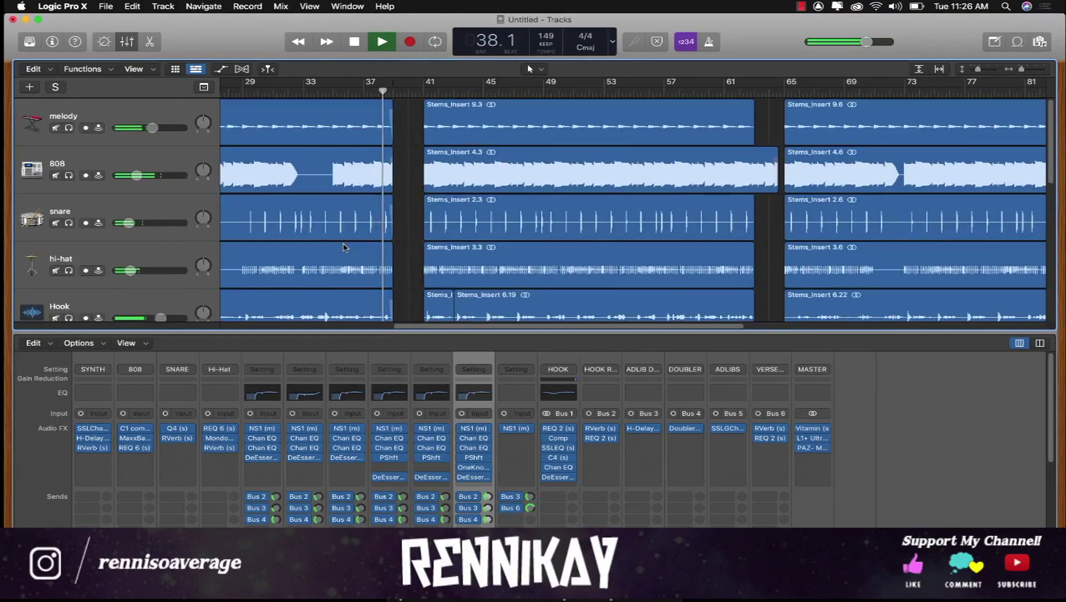
pyautogui.scroll(3, 283, 142)
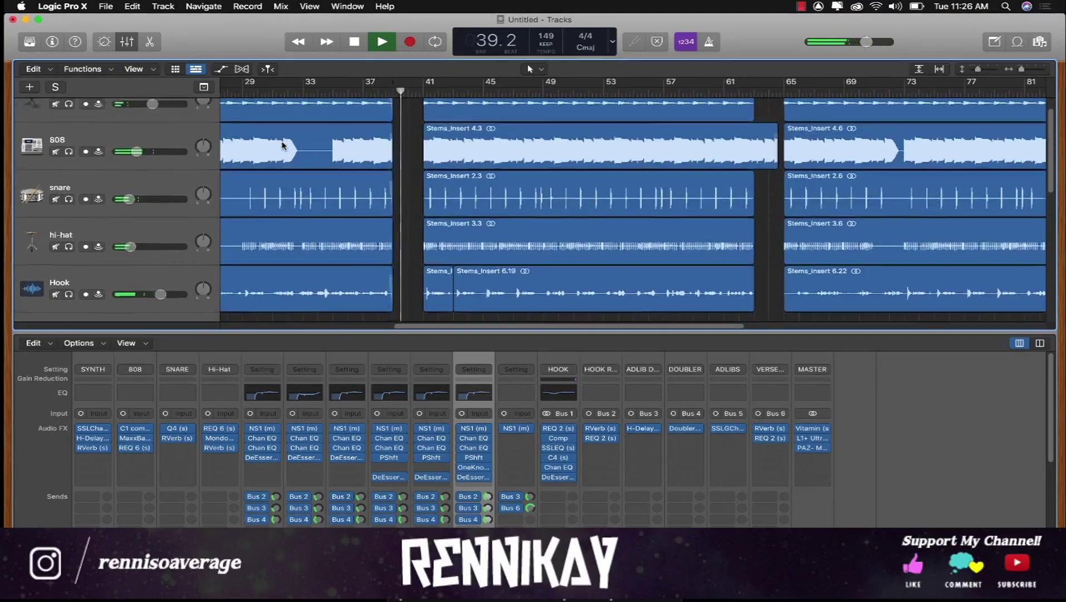
pyautogui.moveTo(151, 127); pyautogui.dragTo(142, 127)
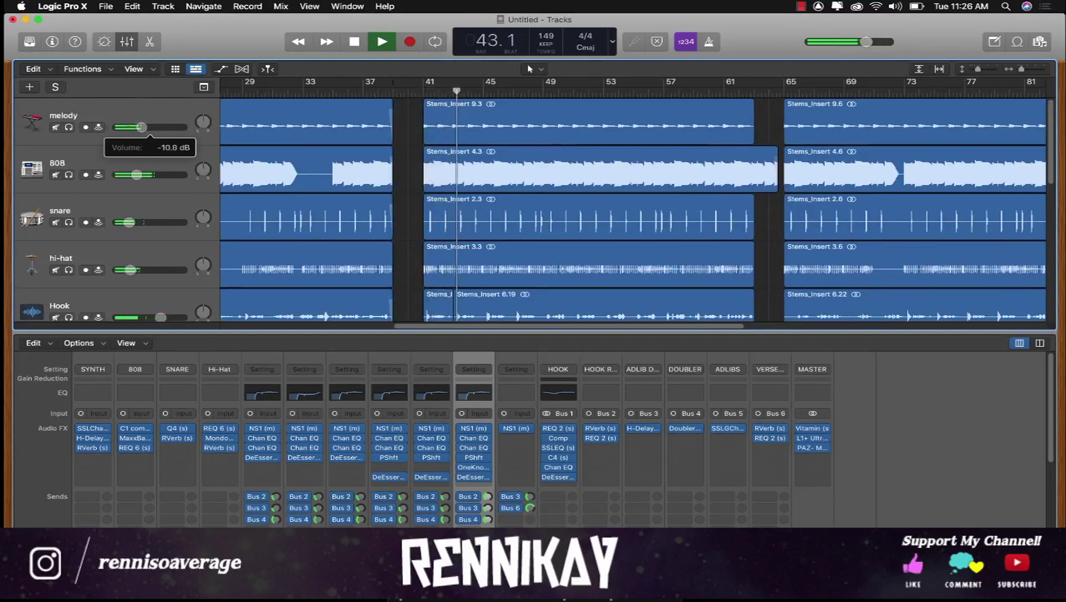
pyautogui.moveTo(143, 127); pyautogui.dragTo(141, 127)
pyautogui.click(137, 175)
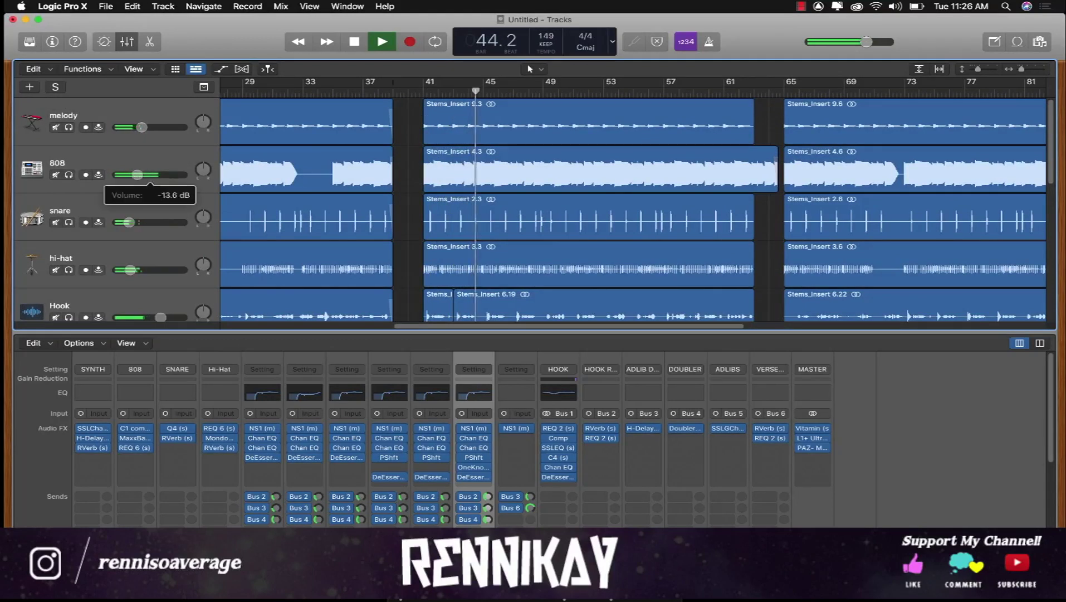
pyautogui.moveTo(141, 174); pyautogui.dragTo(140, 175)
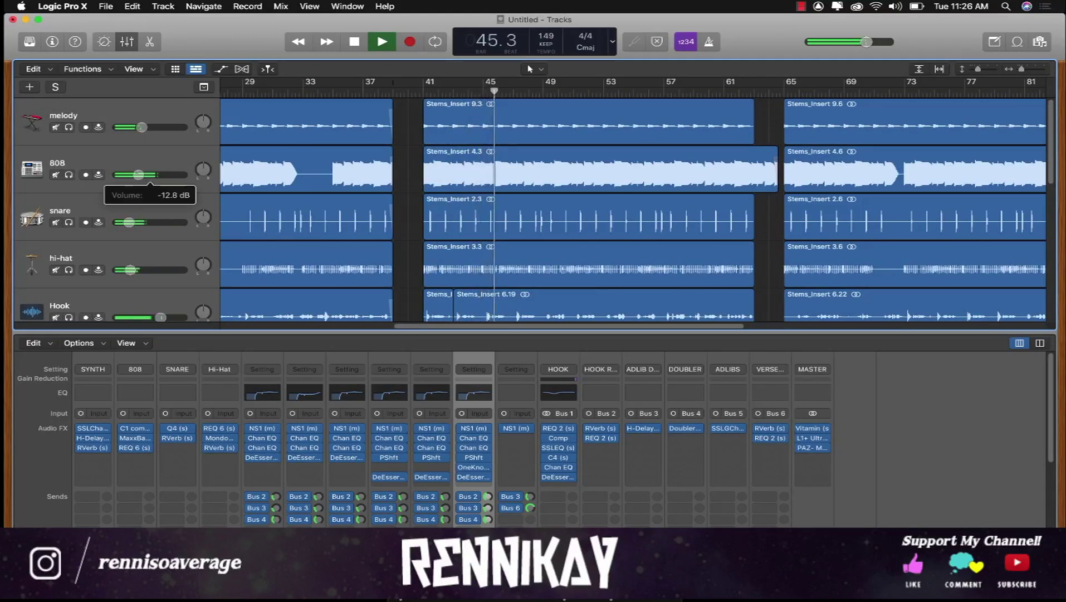
pyautogui.click(142, 127)
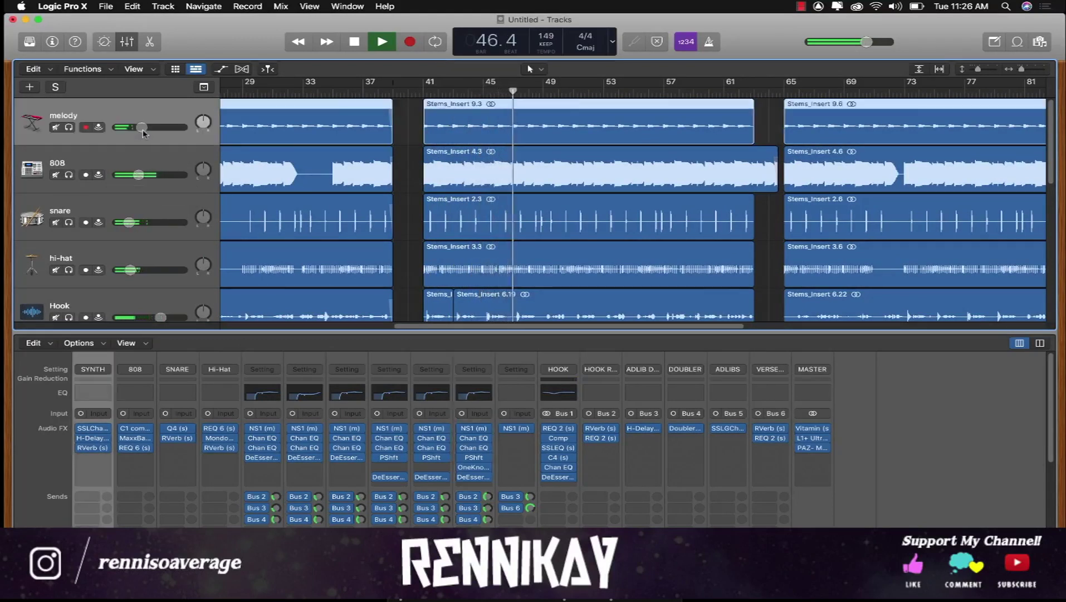
# Audition the three layered Hook segments in the break at bar 39.
pyautogui.scroll(-5, 381, 209)
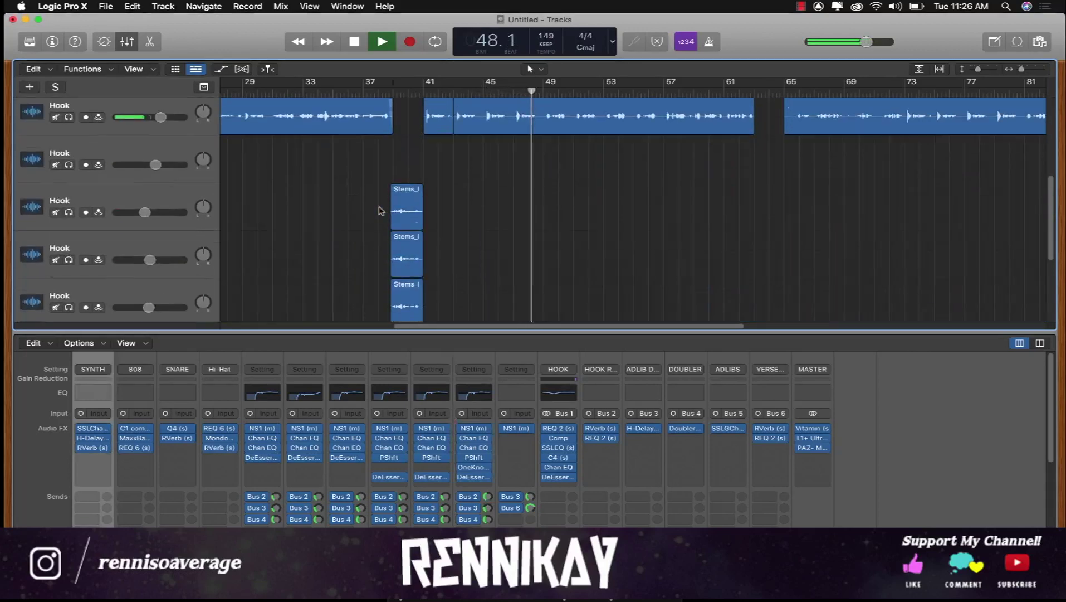
pyautogui.scroll(1, 381, 209)
pyautogui.scroll(-1, 380, 210)
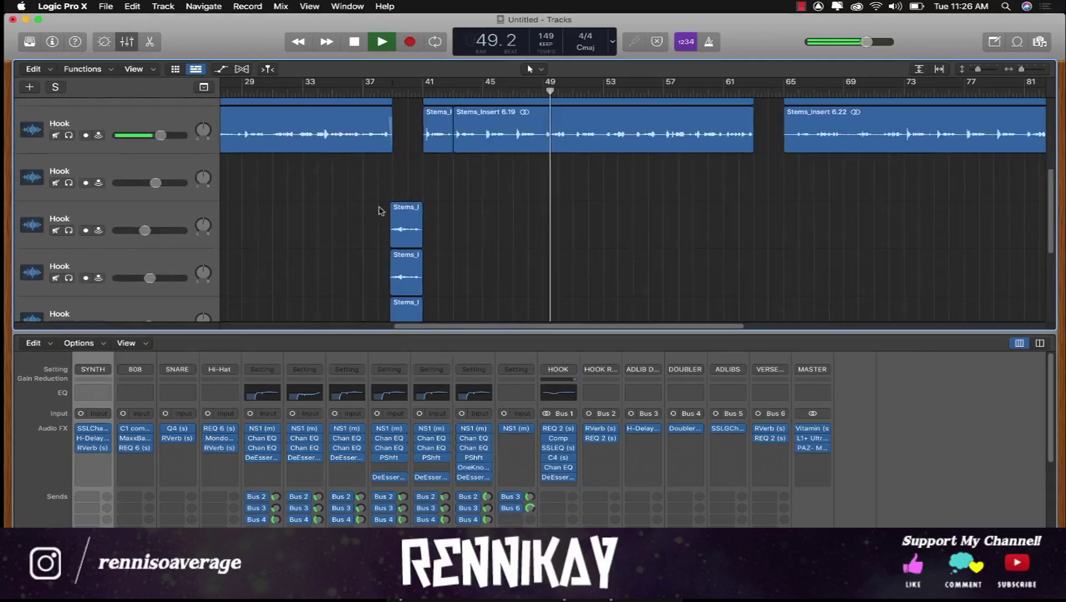
pyautogui.scroll(-2, 380, 210)
pyautogui.click(387, 92)
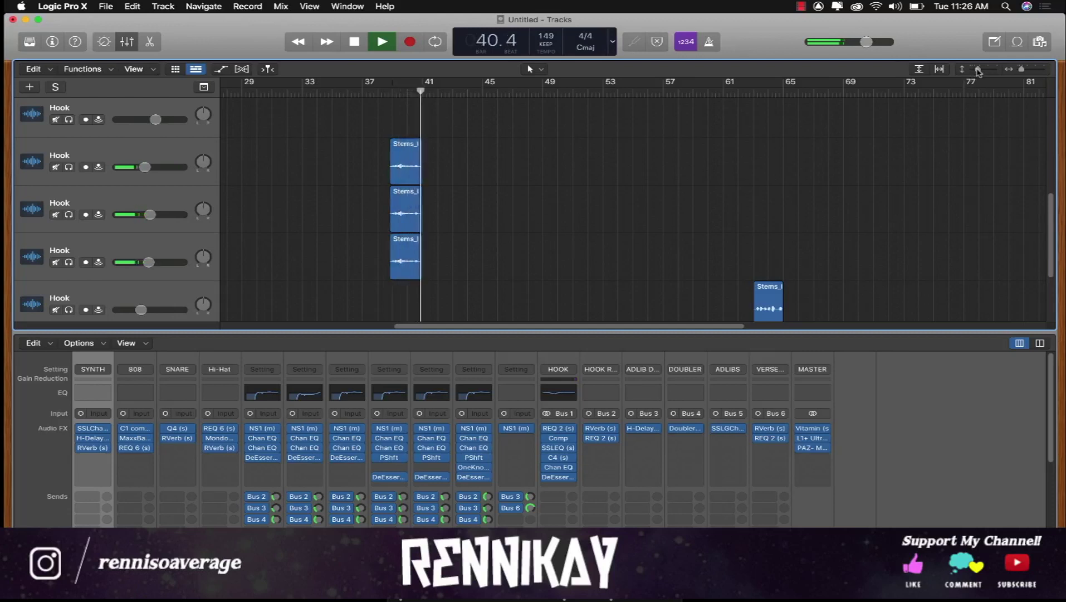
# Audition the distorted Hook segment in the break at bar 63, replaying it from the start of the break.
pyautogui.click(754, 93)
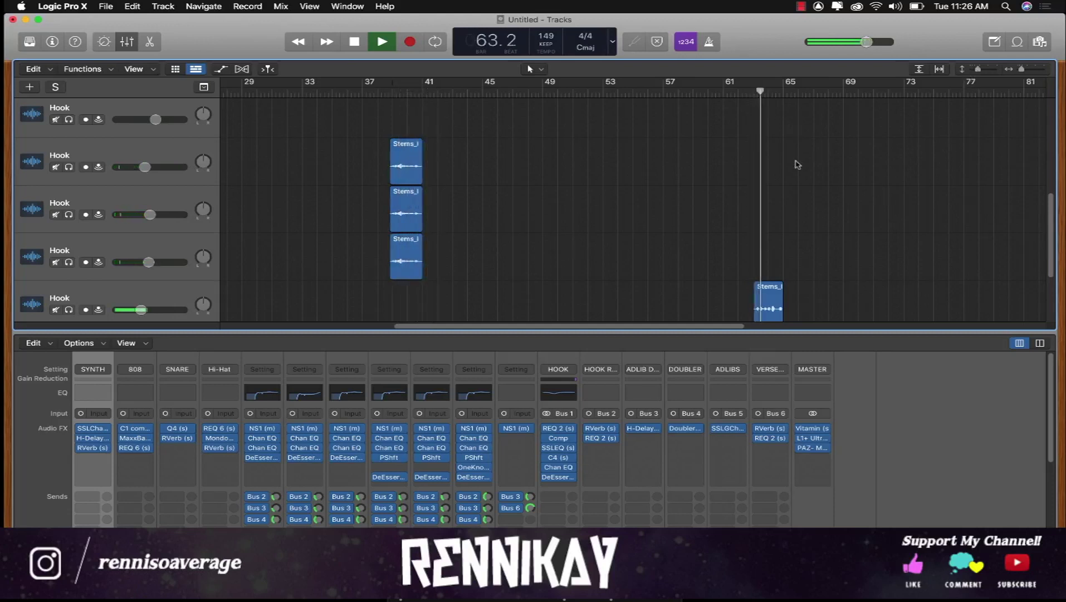
pyautogui.scroll(-1, 796, 165)
pyautogui.scroll(3, 795, 164)
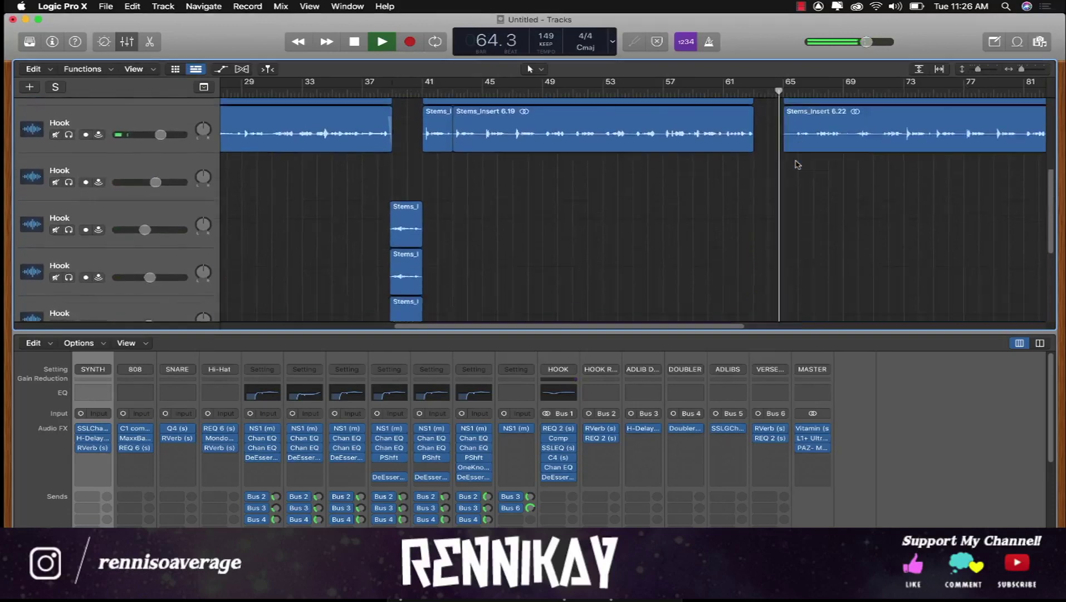
pyautogui.scroll(-3, 780, 179)
pyautogui.click(753, 93)
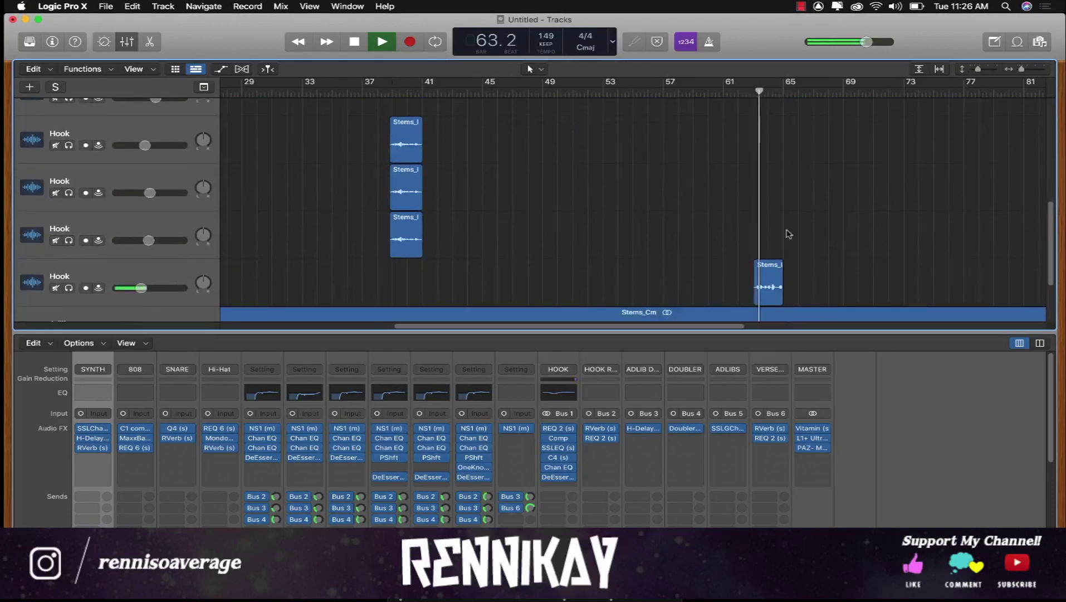
pyautogui.scroll(5, 789, 234)
pyautogui.scroll(-4, 788, 234)
pyautogui.scroll(-3, 789, 234)
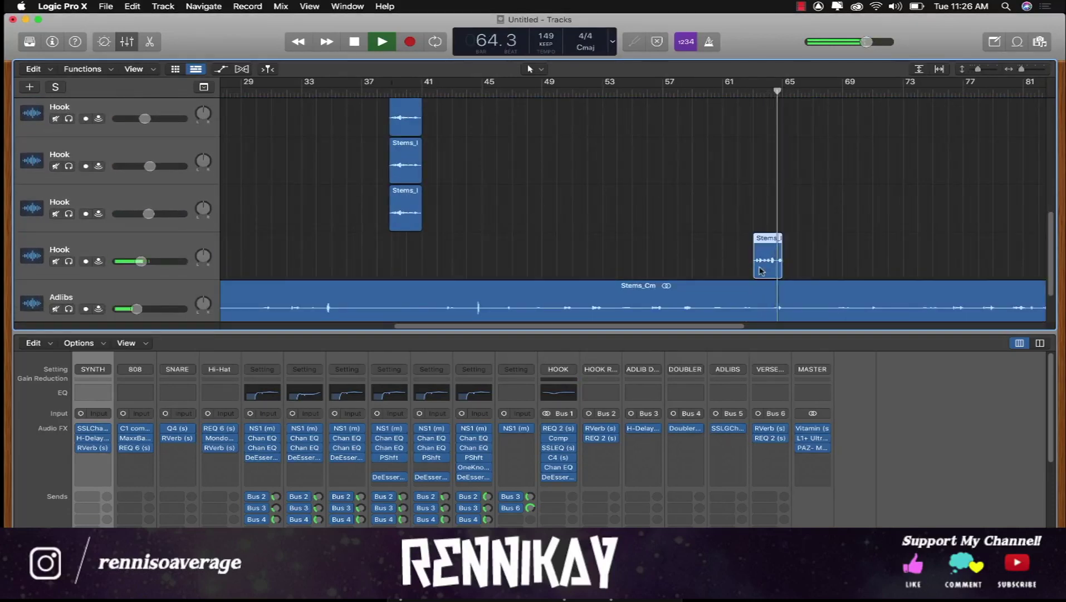
# Set the Pitch Shifter mix on the distorted Hook track to 53% while replaying the bar 63 break.
pyautogui.click(188, 244)
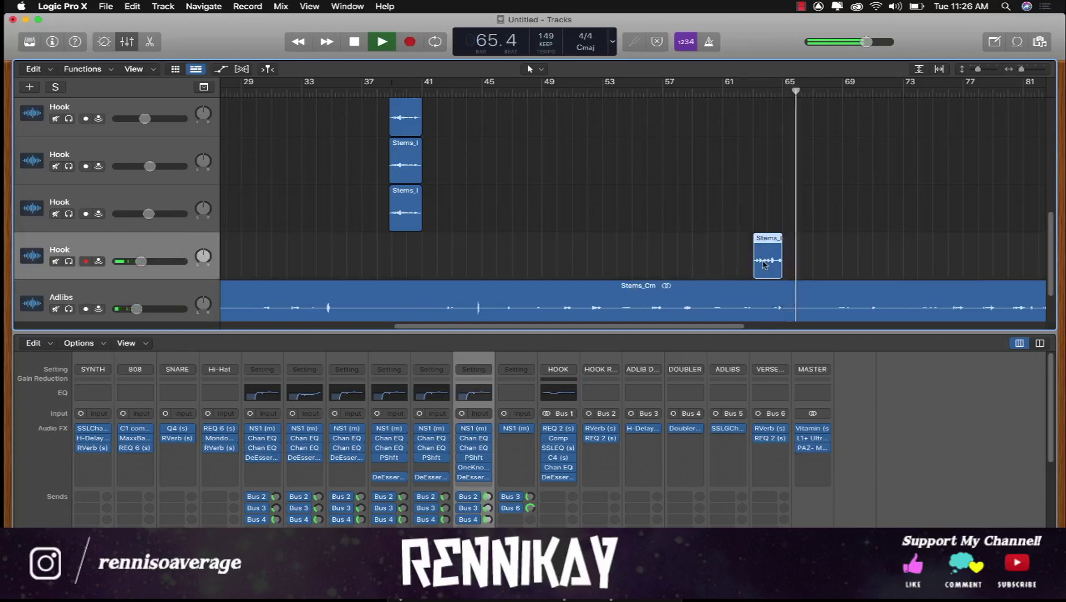
pyautogui.click(474, 467)
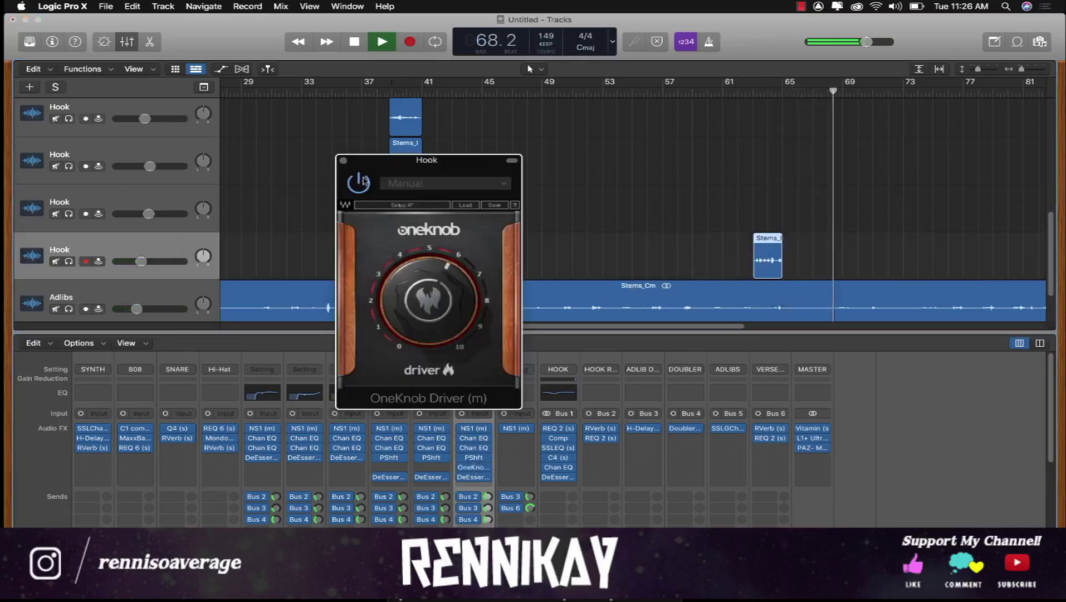
pyautogui.click(343, 160)
pyautogui.click(474, 457)
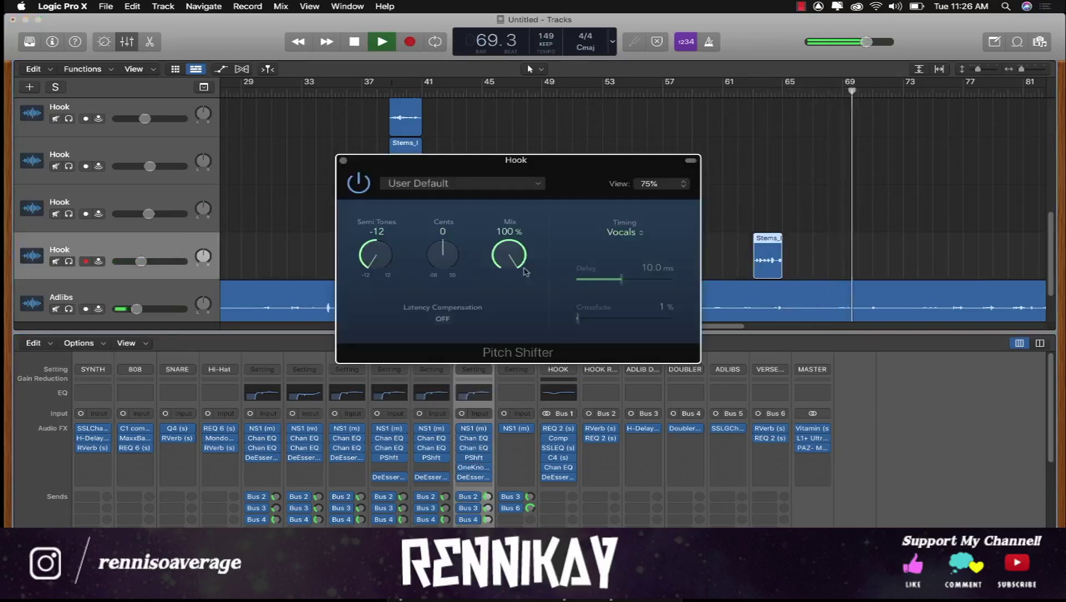
pyautogui.moveTo(526, 271); pyautogui.dragTo(524, 291)
pyautogui.click(754, 93)
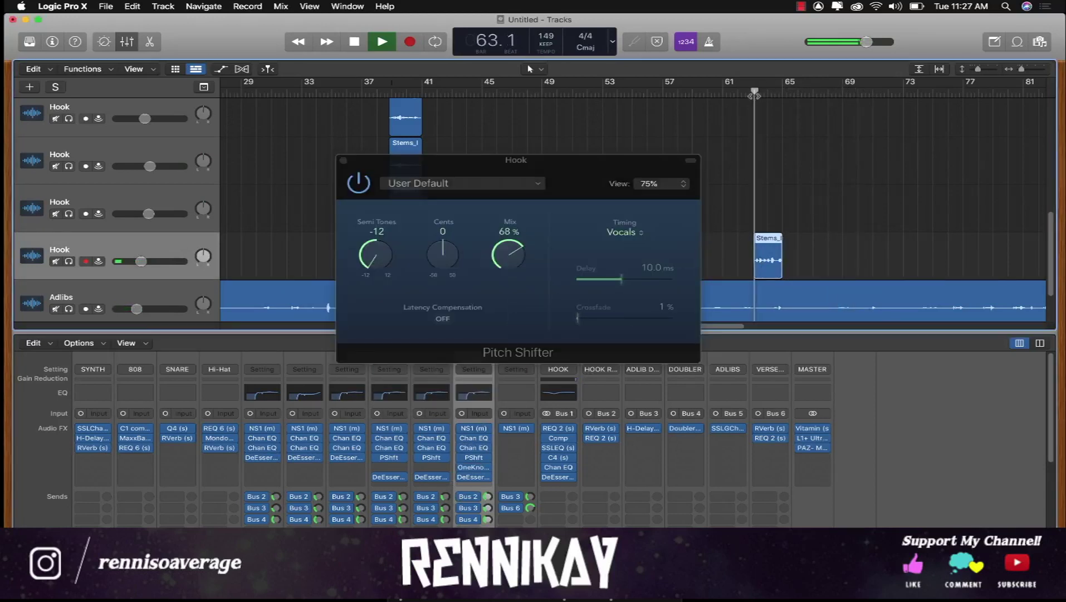
pyautogui.moveTo(500, 272); pyautogui.dragTo(500, 285)
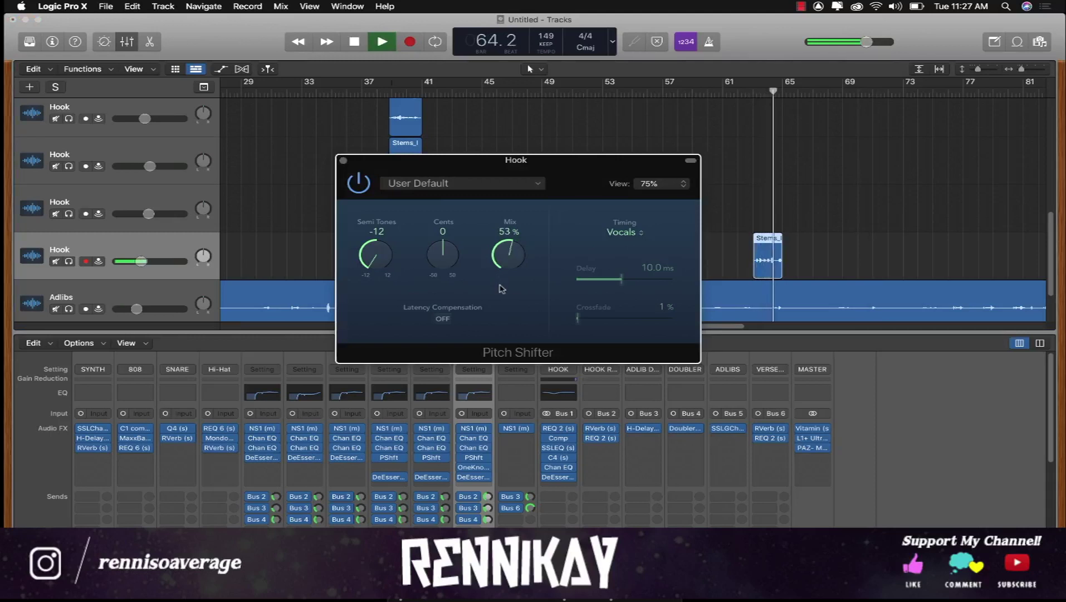
# Set the distorted Hook track's Pitch Shifter to -12 semitones with a 44% mix while replaying the break at bar 63.
pyautogui.click(341, 159)
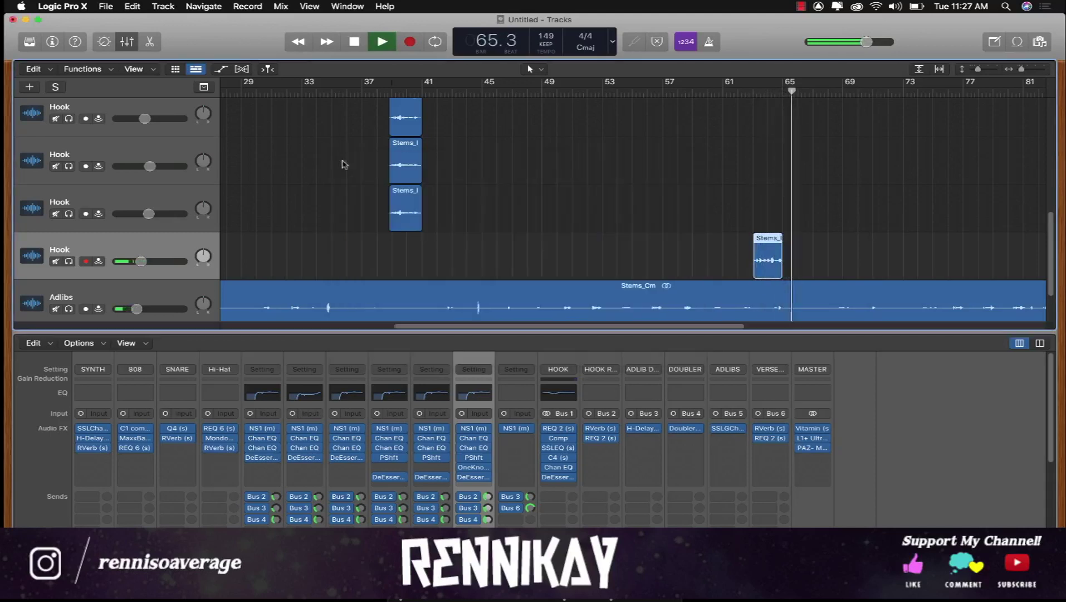
pyautogui.click(742, 84)
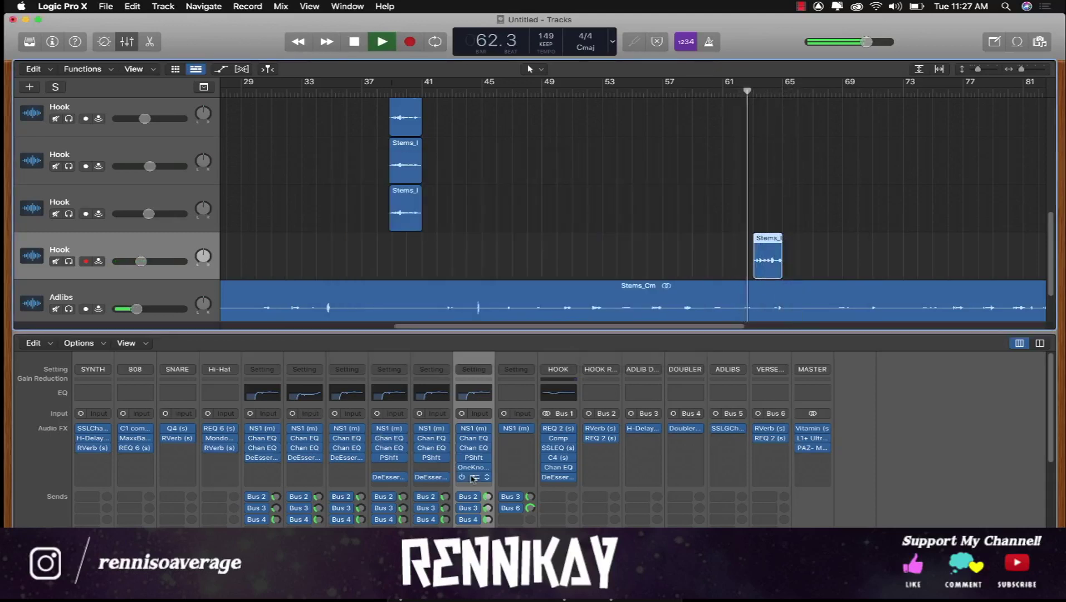
pyautogui.click(473, 457)
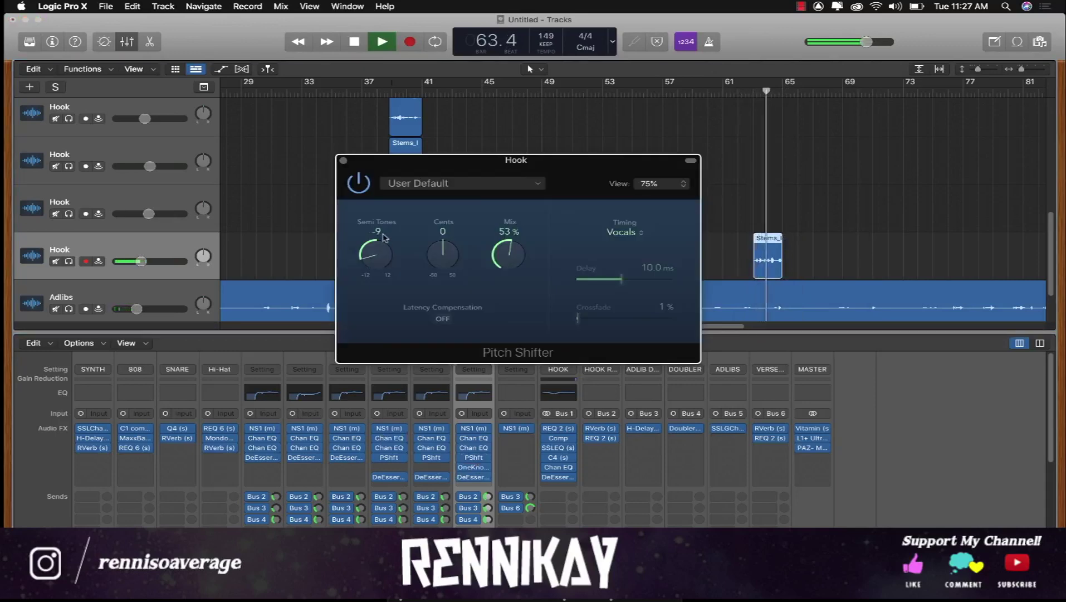
pyautogui.moveTo(374, 254); pyautogui.dragTo(365, 348)
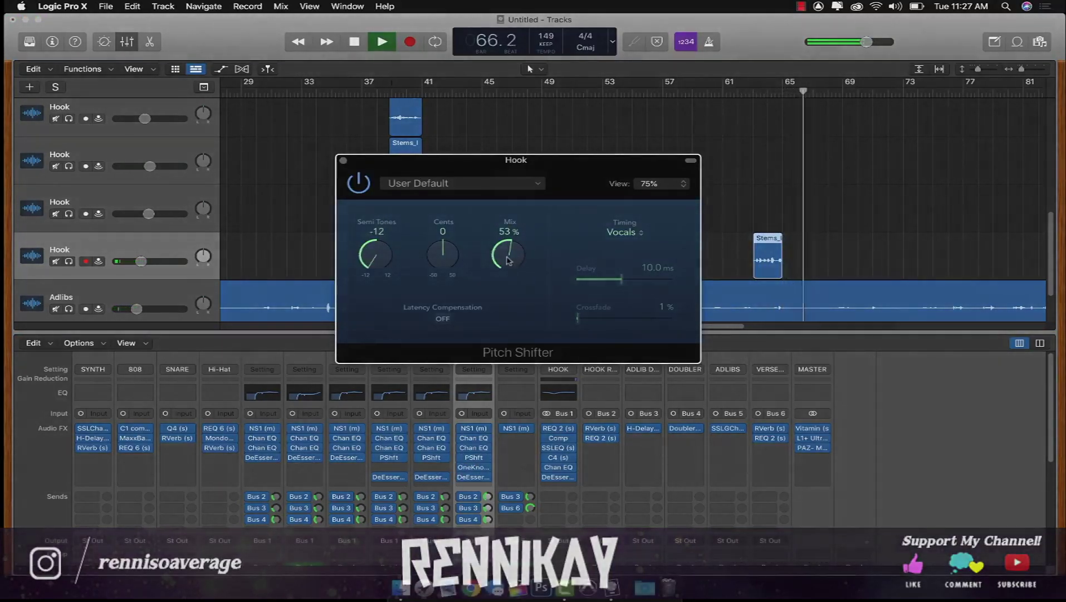
pyautogui.moveTo(508, 261); pyautogui.dragTo(508, 273)
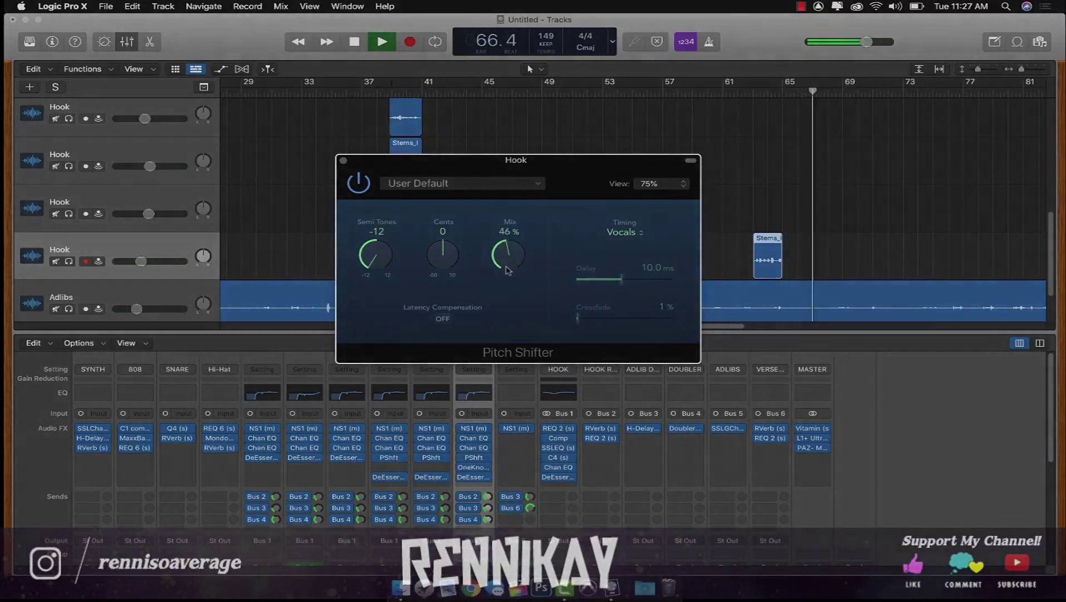
pyautogui.click(741, 89)
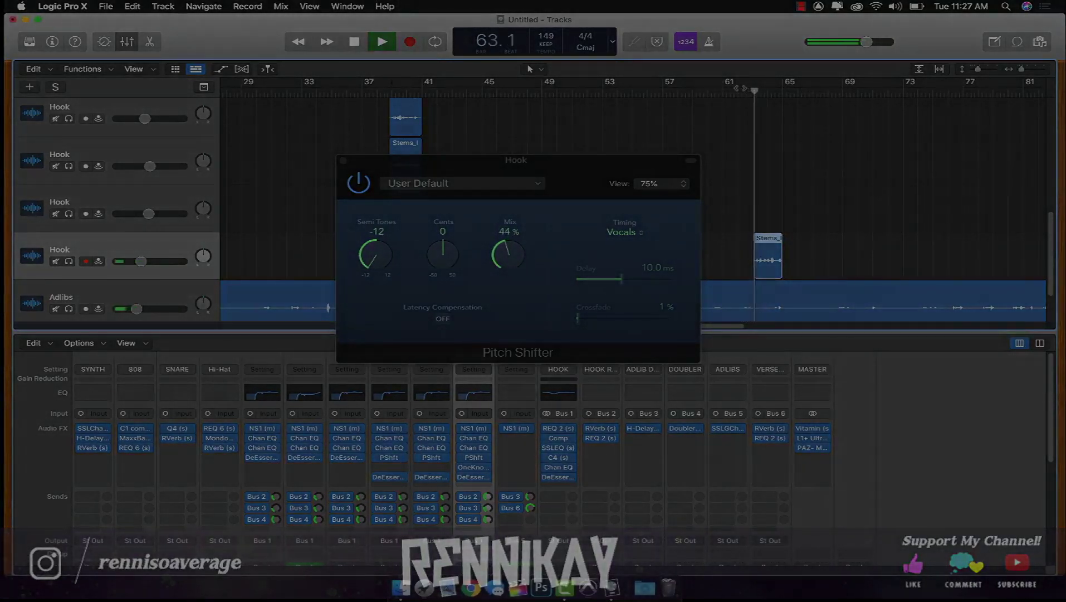